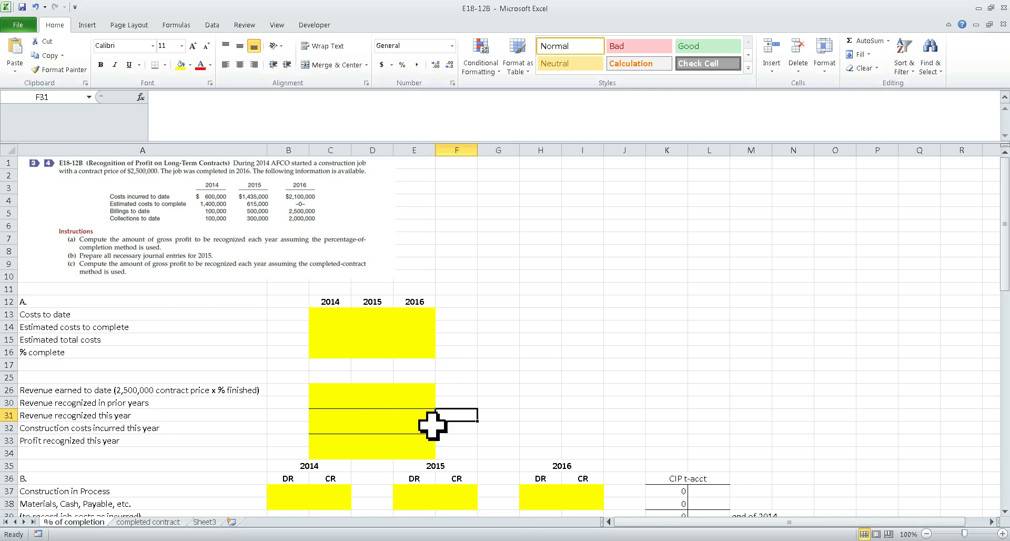
- Review the part A revenue and profit rows and the part B journal entry layout on the % of completion sheet
{"action": "left_click", "coordinate": [116, 434]}
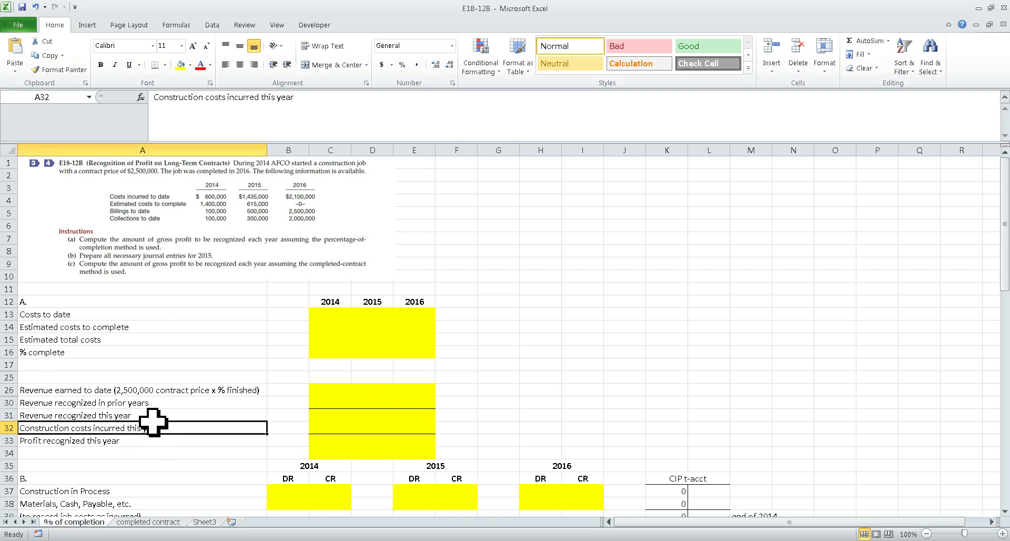
{"action": "scroll", "coordinate": [154, 419], "scroll_direction": "down", "scroll_amount": 1}
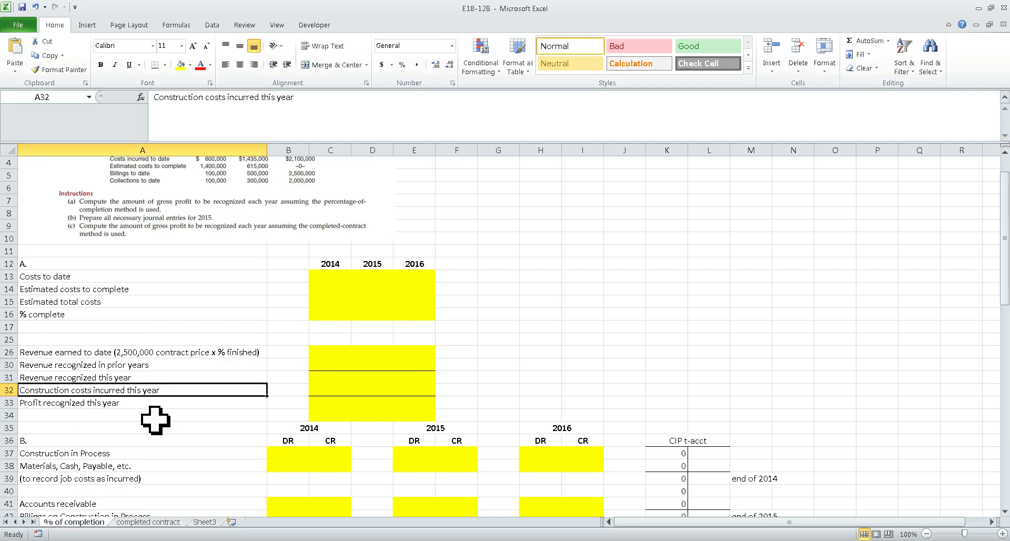
{"action": "scroll", "coordinate": [154, 419], "scroll_direction": "up", "scroll_amount": 1}
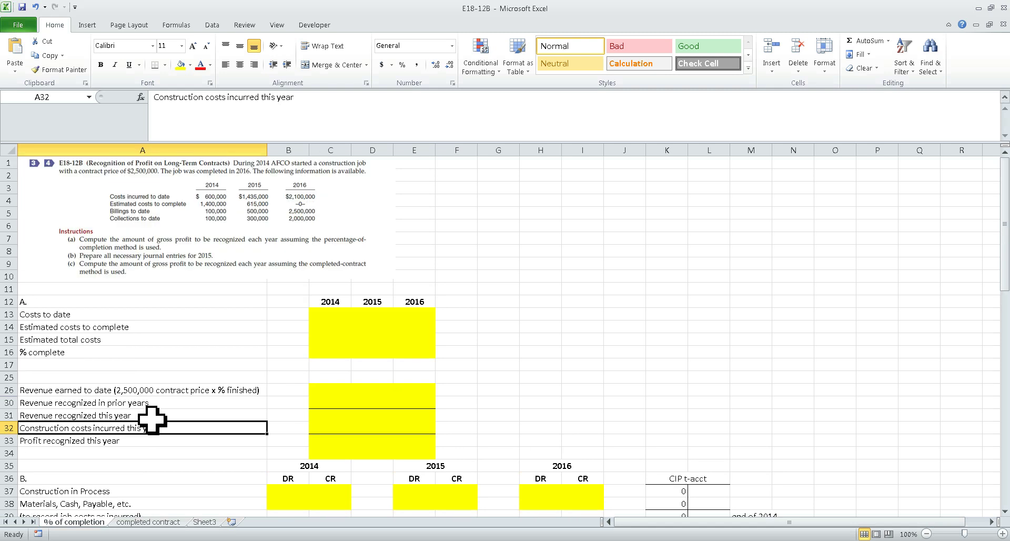
{"action": "scroll", "coordinate": [152, 419], "scroll_direction": "down", "scroll_amount": 1}
{"action": "left_click", "coordinate": [138, 478]}
{"action": "scroll", "coordinate": [140, 476], "scroll_direction": "down", "scroll_amount": 2}
{"action": "left_click", "coordinate": [77, 454]}
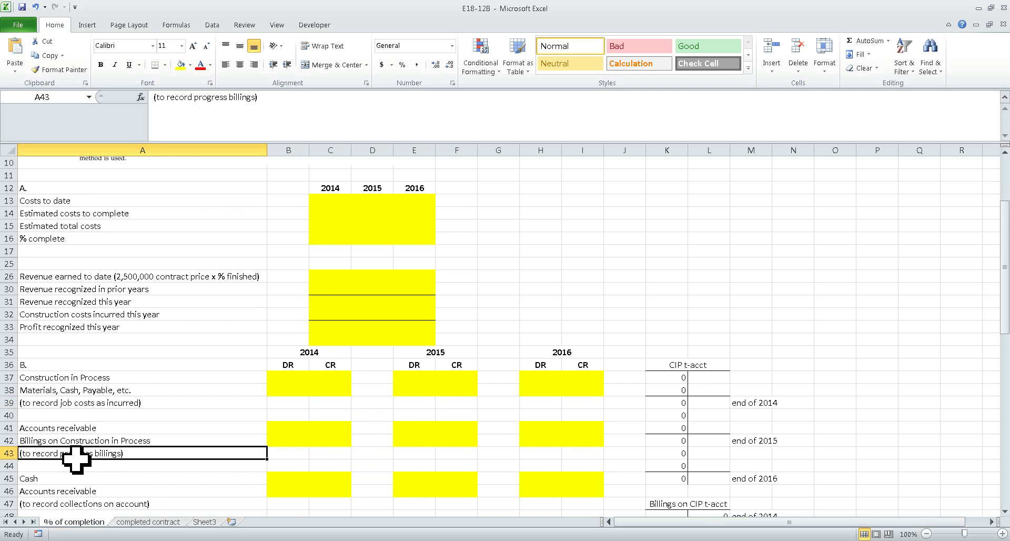
{"action": "scroll", "coordinate": [170, 468], "scroll_direction": "down", "scroll_amount": 1}
{"action": "left_click", "coordinate": [62, 466]}
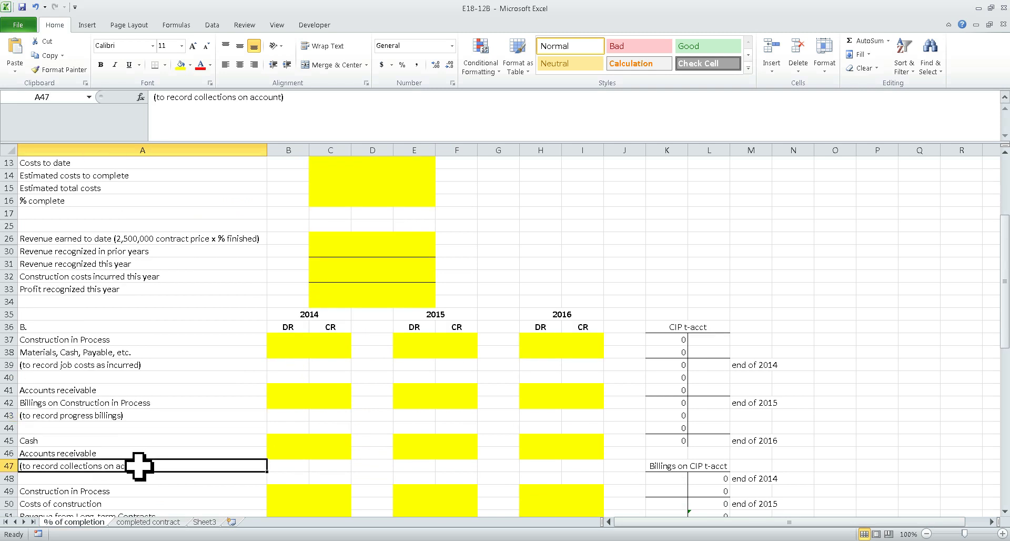
{"action": "scroll", "coordinate": [140, 464], "scroll_direction": "down", "scroll_amount": 1}
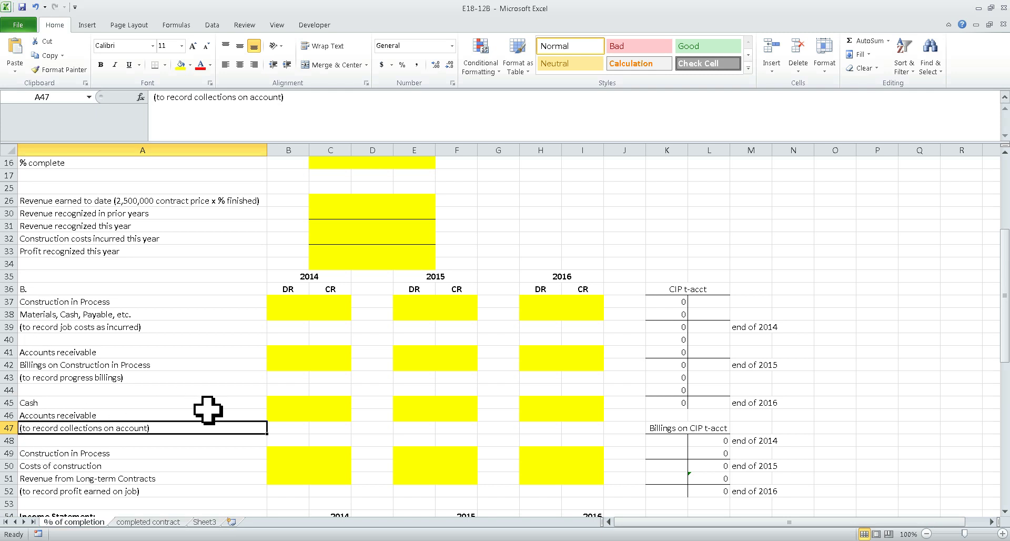
{"action": "scroll", "coordinate": [226, 352], "scroll_direction": "up", "scroll_amount": 1}
{"action": "scroll", "coordinate": [226, 352], "scroll_direction": "up", "scroll_amount": 2}
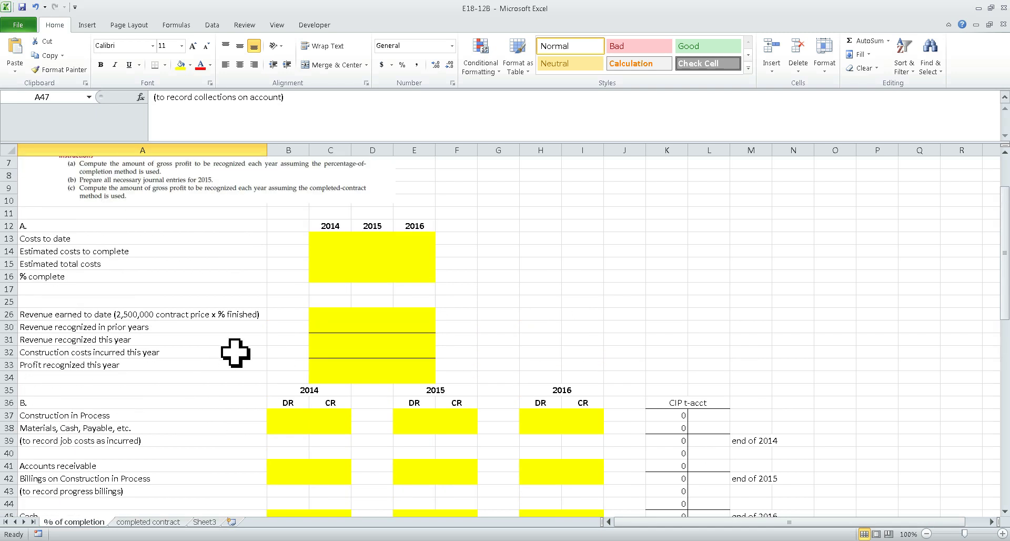
{"action": "scroll", "coordinate": [645, 433], "scroll_direction": "down", "scroll_amount": 2}
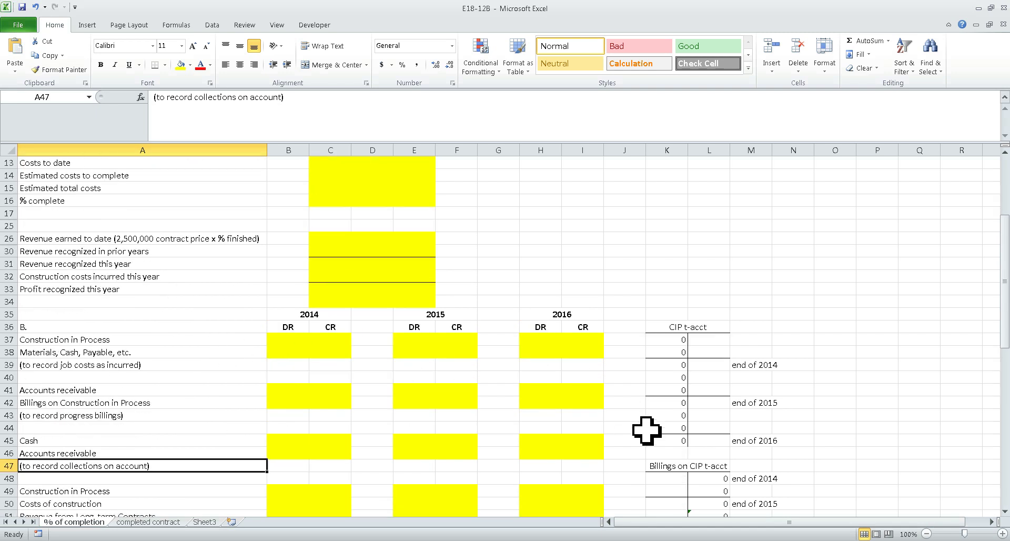
- Examine the CIP and Billings on CIP t-accounts beside the journal entries, and the exercise data at the sheet's start
{"action": "left_click", "coordinate": [683, 339]}
{"action": "left_click_drag", "start_coordinate": [698, 328], "coordinate": [683, 329]}
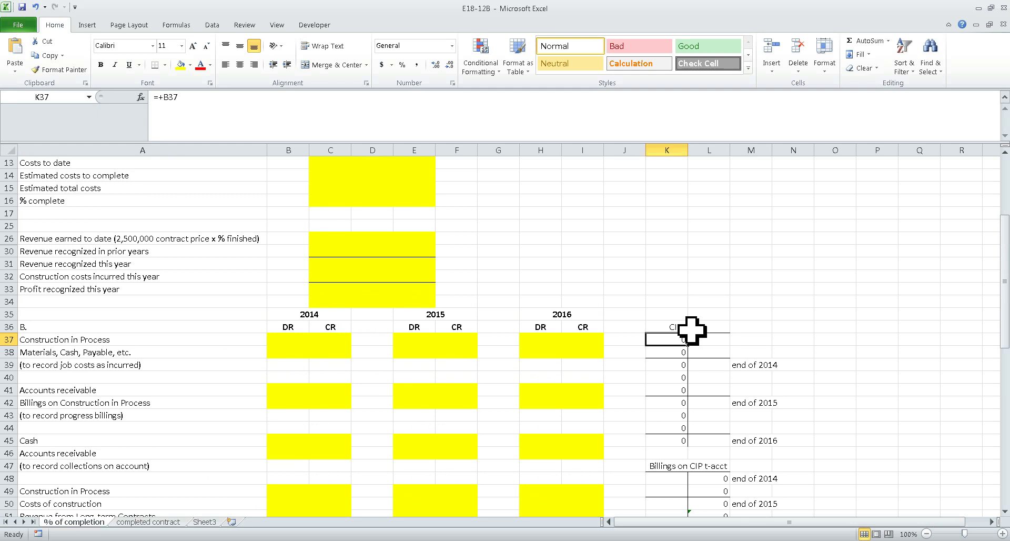
{"action": "key", "text": "alt+h"}
{"action": "key", "text": "m"}
{"action": "key", "text": "c"}
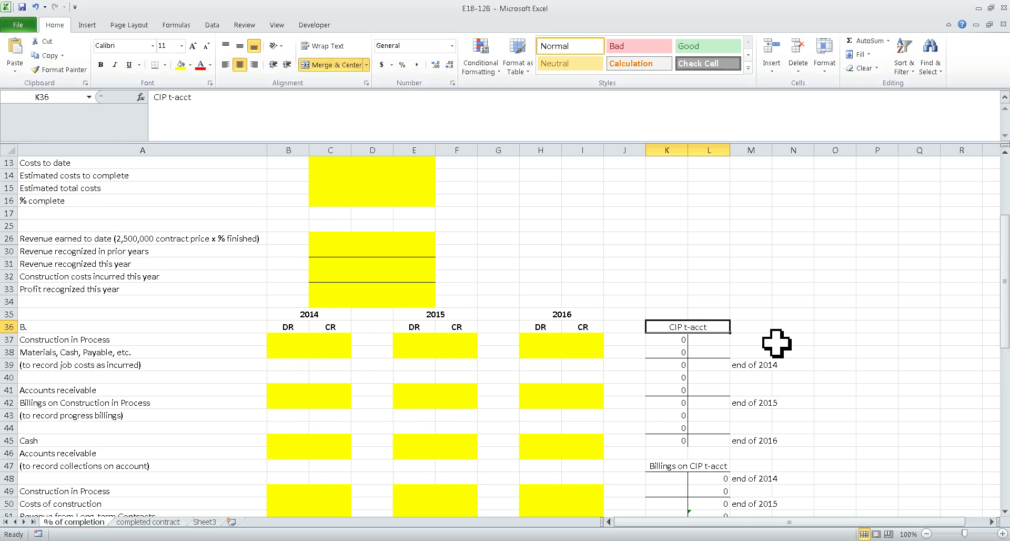
{"action": "left_click", "coordinate": [693, 469]}
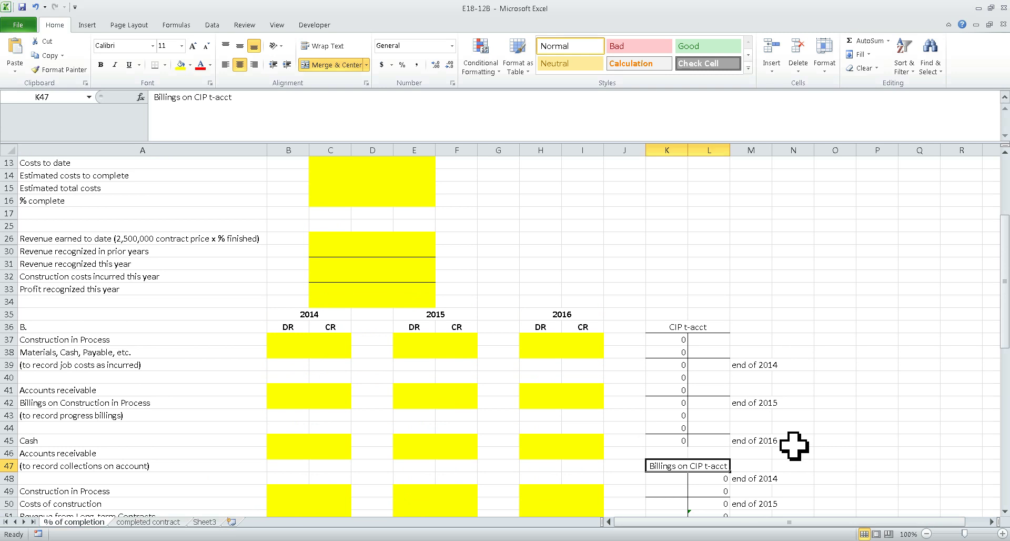
{"action": "scroll", "coordinate": [793, 446], "scroll_direction": "down", "scroll_amount": 2}
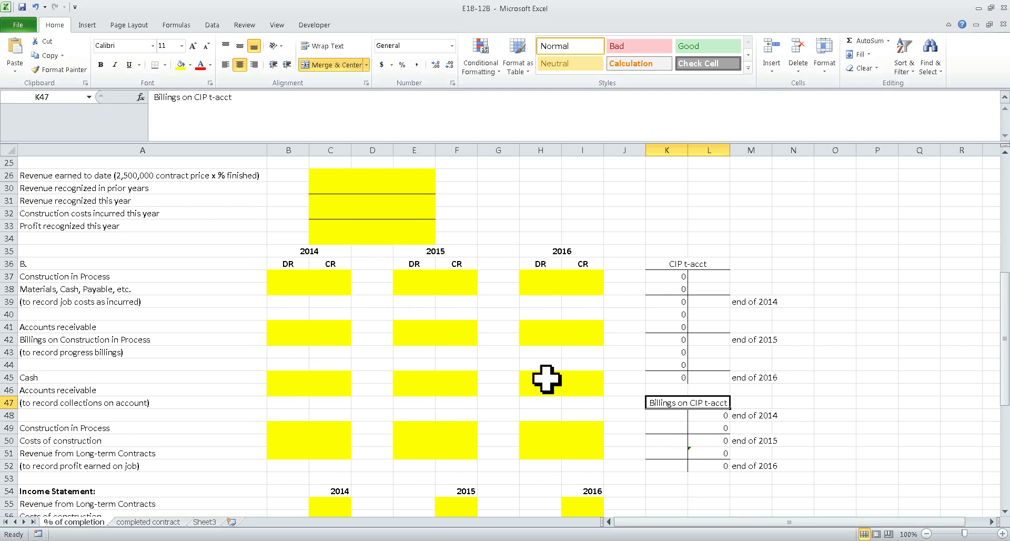
{"action": "scroll", "coordinate": [587, 273], "scroll_direction": "up", "scroll_amount": 1}
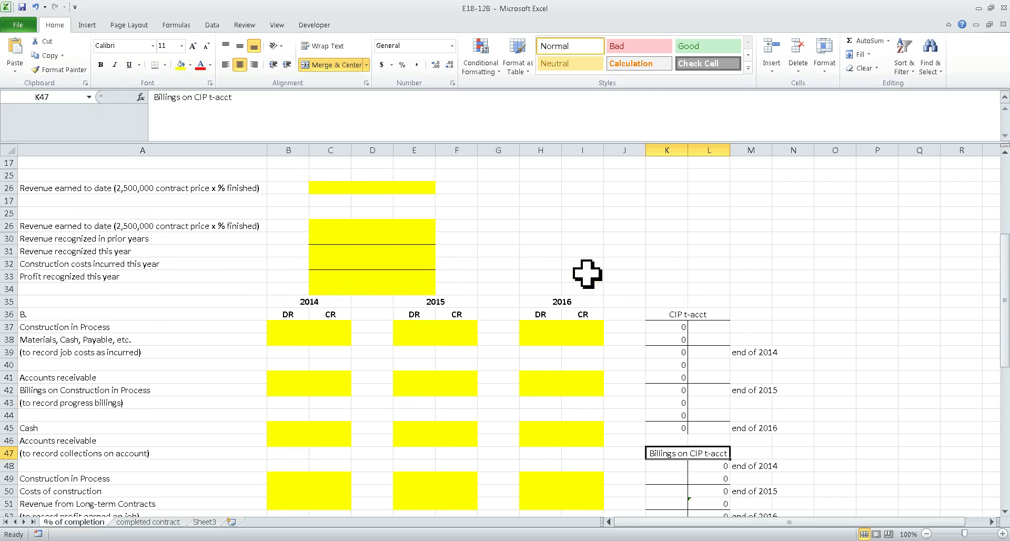
{"action": "scroll", "coordinate": [587, 274], "scroll_direction": "up", "scroll_amount": 5}
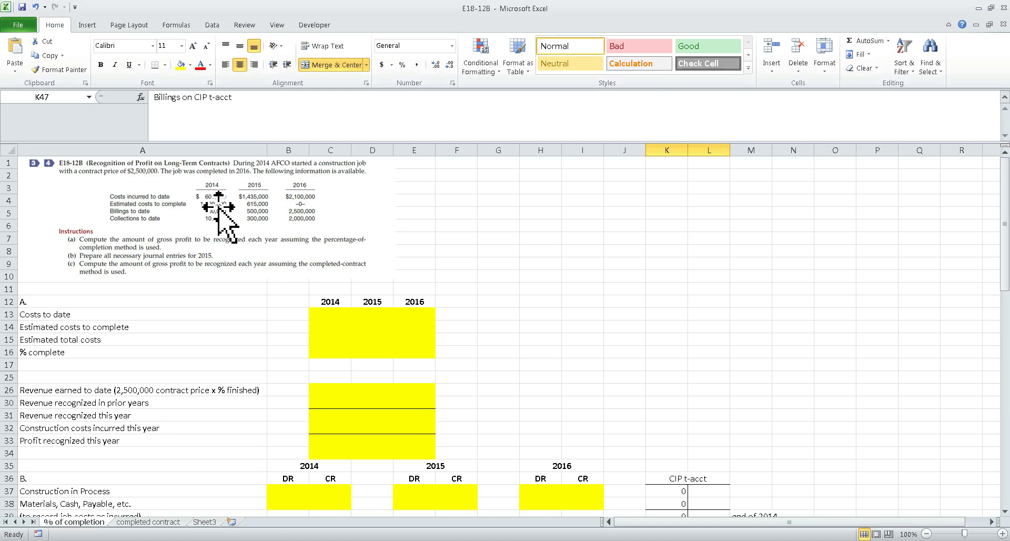
- Record the 2014 job costs: debit Construction in Process 600000 in B37 and credit Materials, Cash, Payable, etc. 600000 in C38
{"action": "left_click", "coordinate": [528, 253]}
{"action": "scroll", "coordinate": [527, 257], "scroll_direction": "down", "scroll_amount": 1}
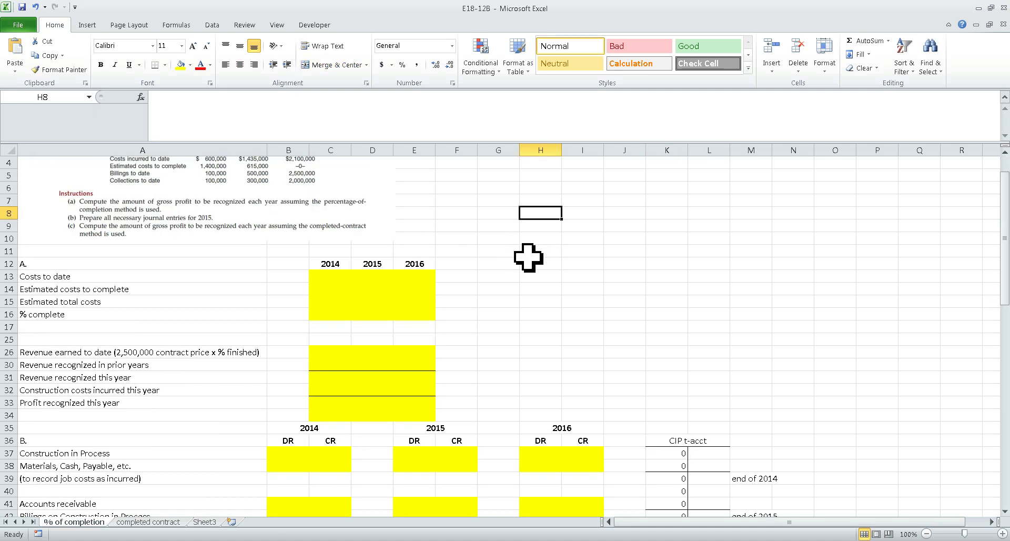
{"action": "scroll", "coordinate": [528, 257], "scroll_direction": "down", "scroll_amount": 1}
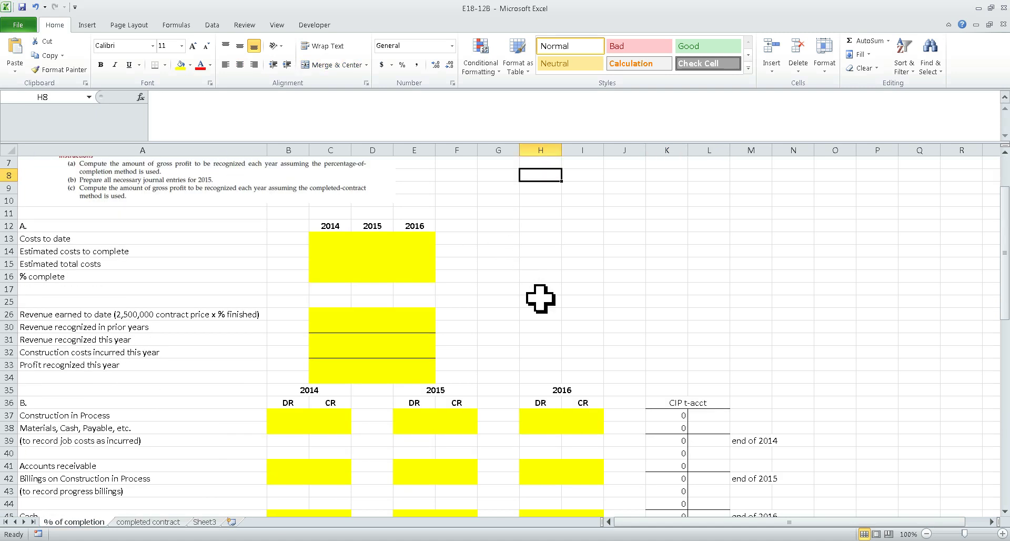
{"action": "left_click", "coordinate": [293, 419]}
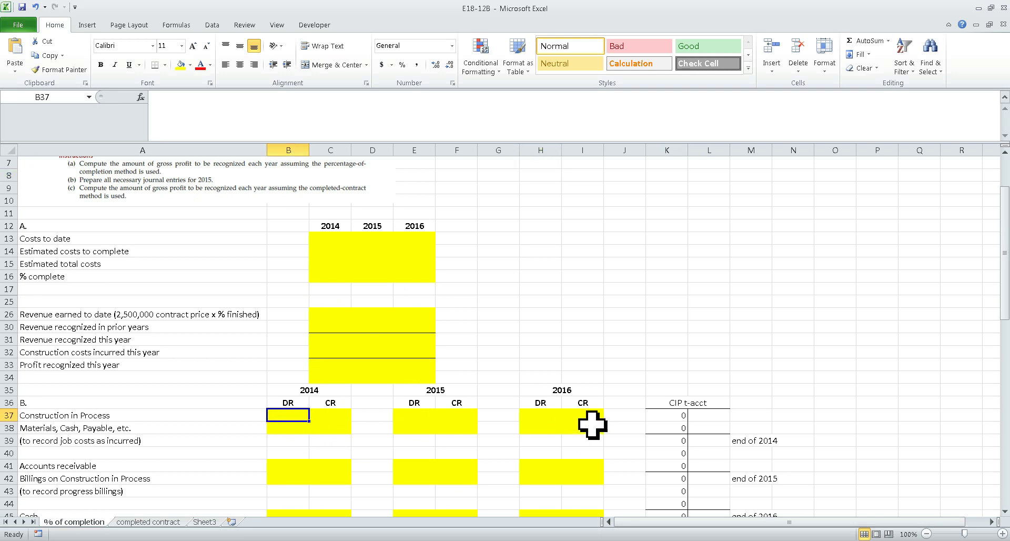
{"action": "type", "text": "600000"}
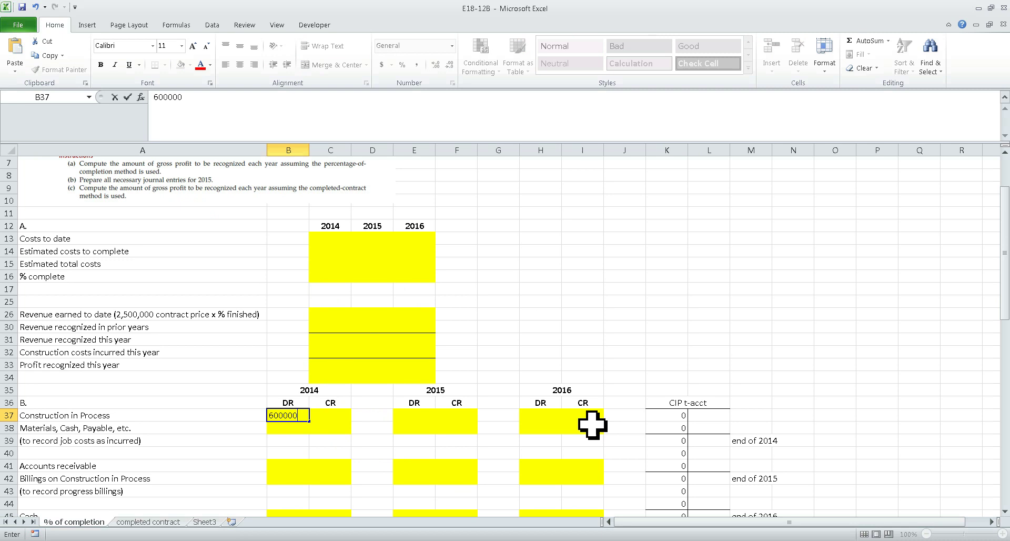
{"action": "key", "text": "Return"}
{"action": "scroll", "coordinate": [591, 425], "scroll_direction": "up", "scroll_amount": 2}
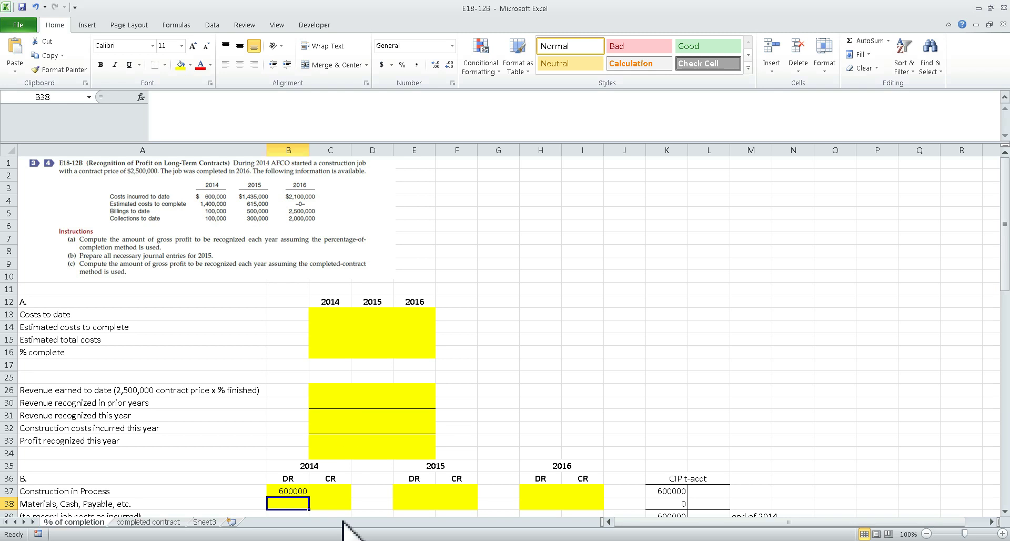
{"action": "left_click", "coordinate": [334, 506]}
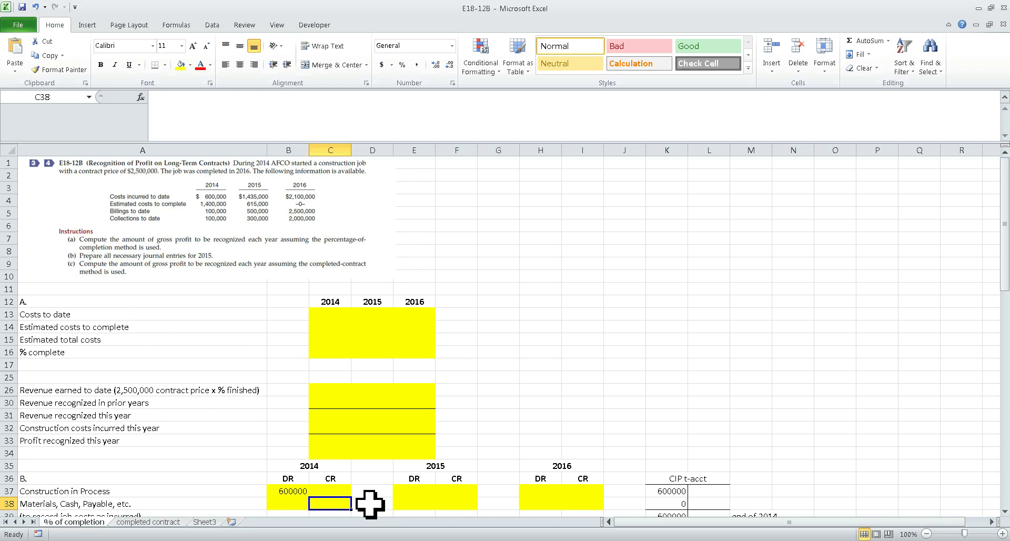
{"action": "type", "text": "600000"}
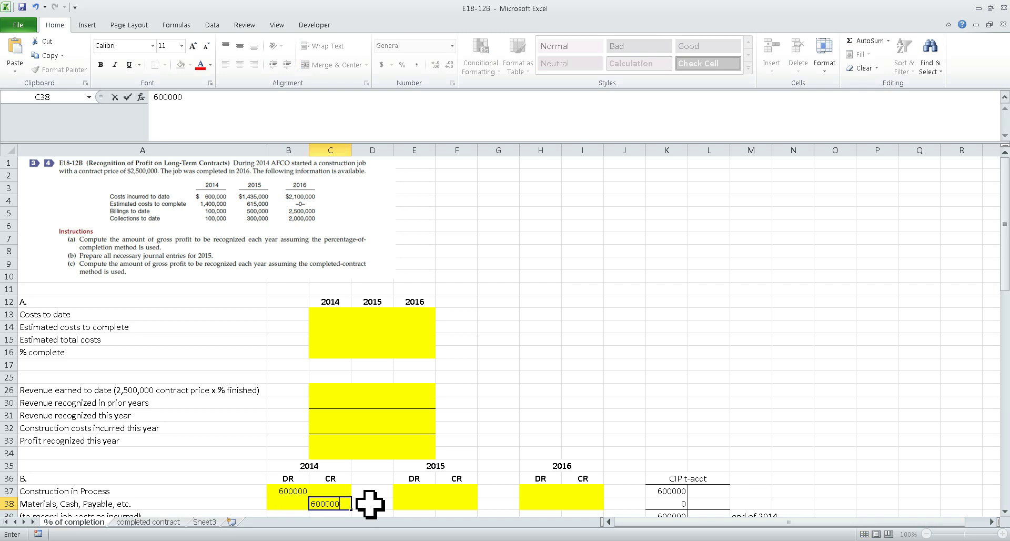
{"action": "key", "text": "Return"}
{"action": "key", "text": "Up"}
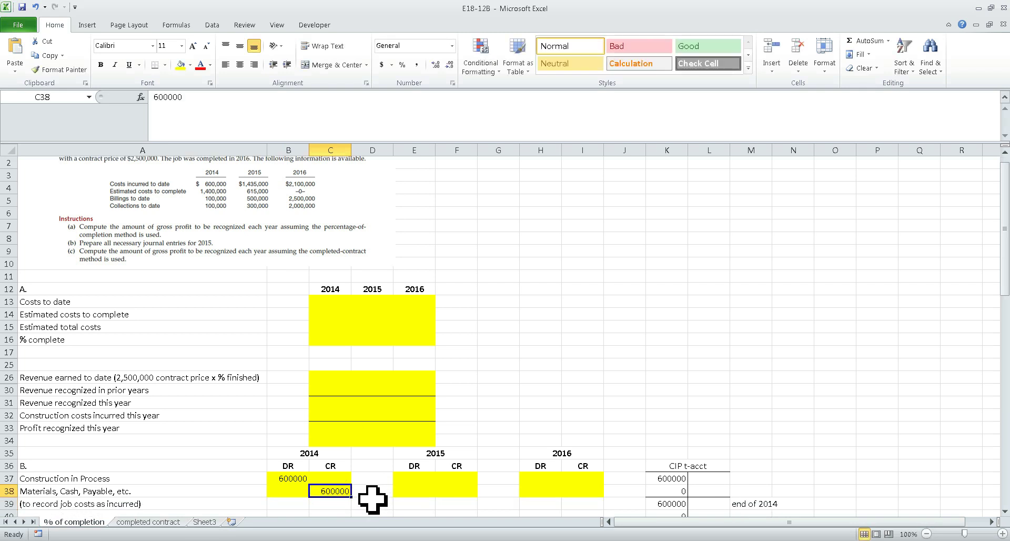
- Enter the 2015 job cost entry with 8350000 as Construction in Process debit and 835000 as Materials, Cash, Payable, etc. credit
{"action": "scroll", "coordinate": [371, 503], "scroll_direction": "up", "scroll_amount": 1}
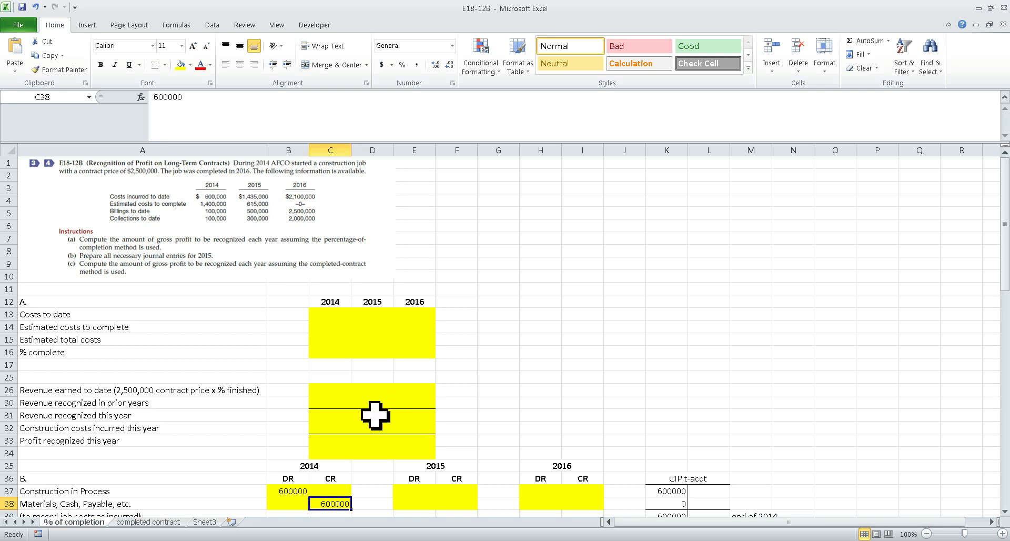
{"action": "left_click", "coordinate": [414, 491]}
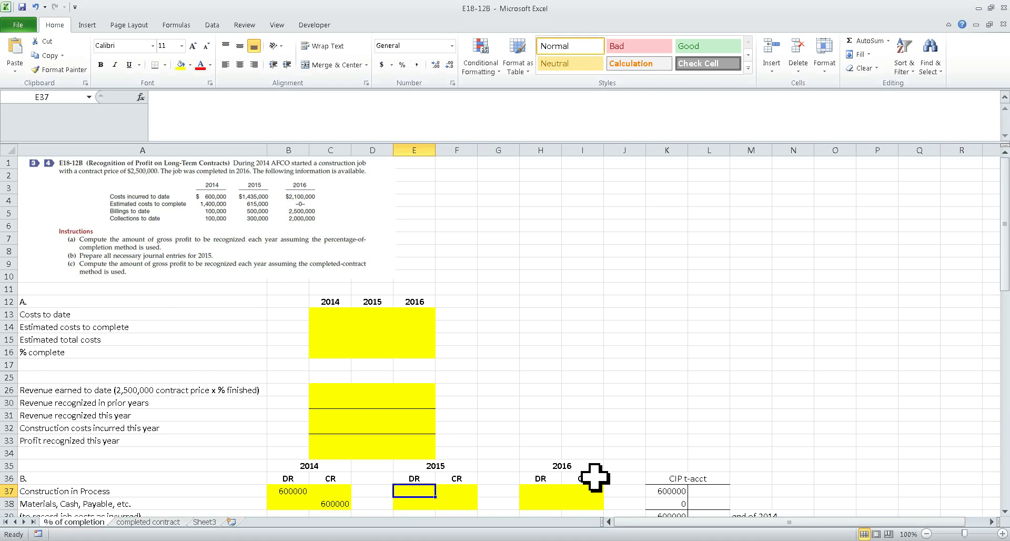
{"action": "type", "text": "835"}
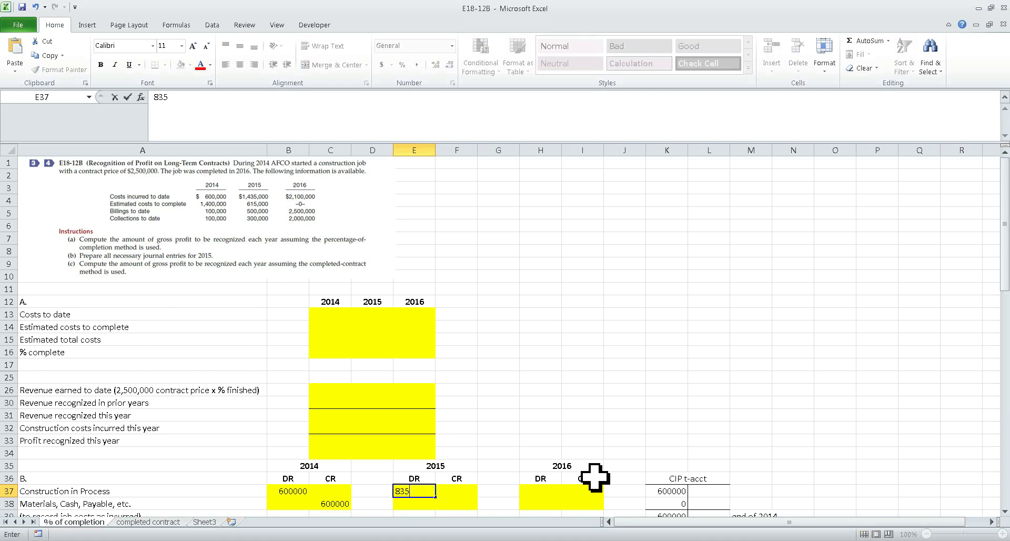
{"action": "type", "text": "0000"}
{"action": "key", "text": "Return"}
{"action": "key", "text": "Right"}
{"action": "type", "text": "835000"}
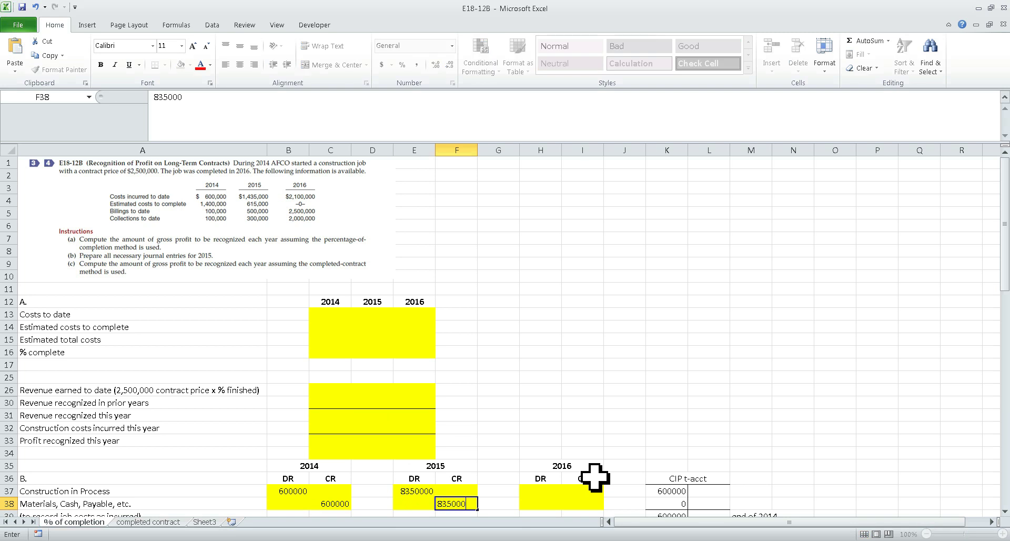
{"action": "key", "text": "Return"}
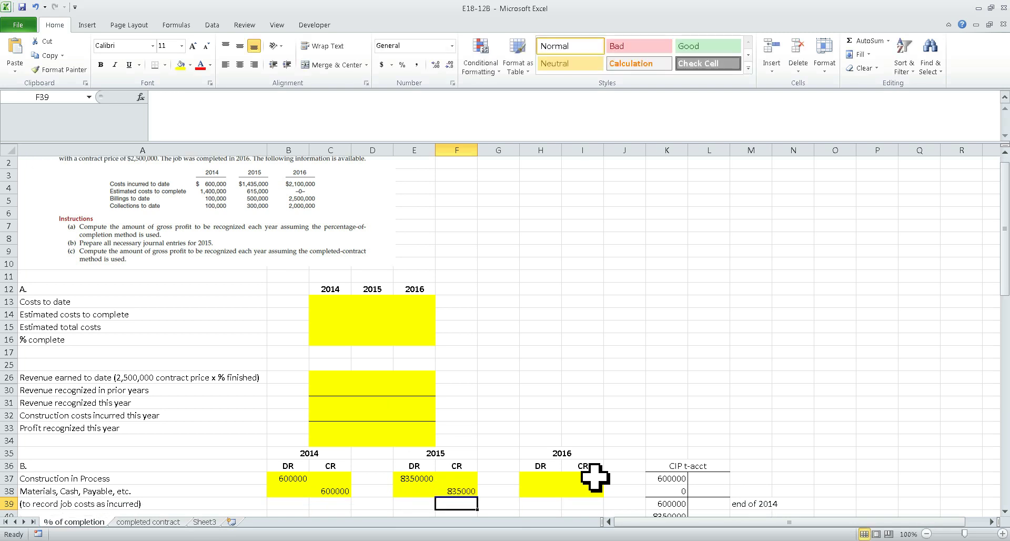
- Correct the 2015 Construction in Process debit in E37 to 835000
{"action": "key", "text": "Up"}
{"action": "key", "text": "Up"}
{"action": "key", "text": "Left"}
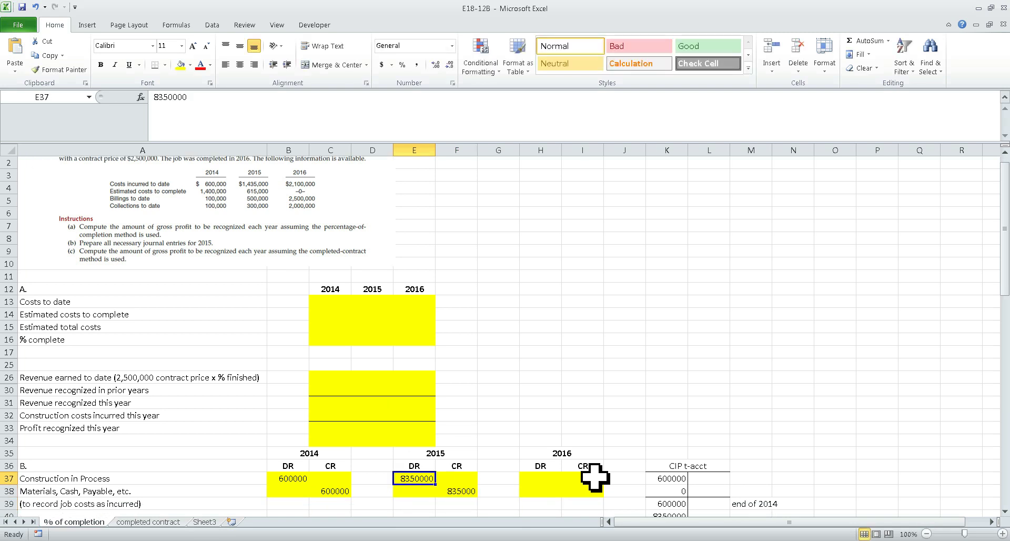
{"action": "type", "text": "835000"}
{"action": "key", "text": "Return"}
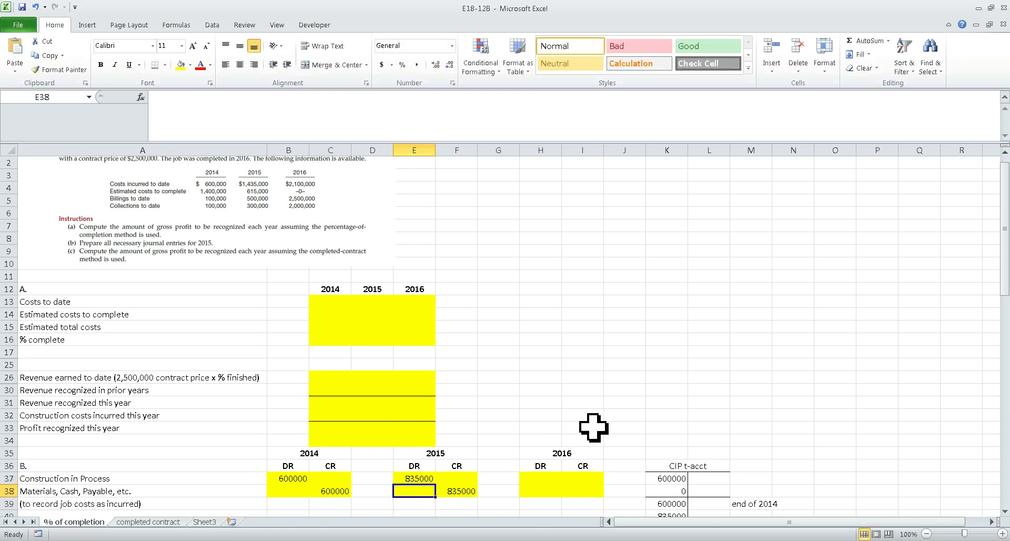
{"action": "left_click", "coordinate": [110, 493]}
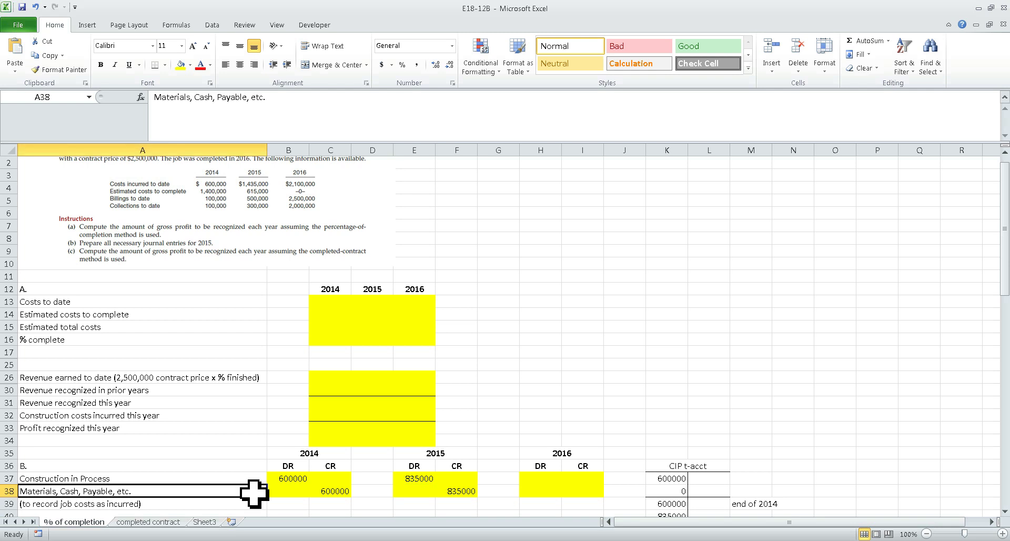
{"action": "left_click", "coordinate": [460, 491]}
{"action": "scroll", "coordinate": [508, 462], "scroll_direction": "up", "scroll_amount": 1}
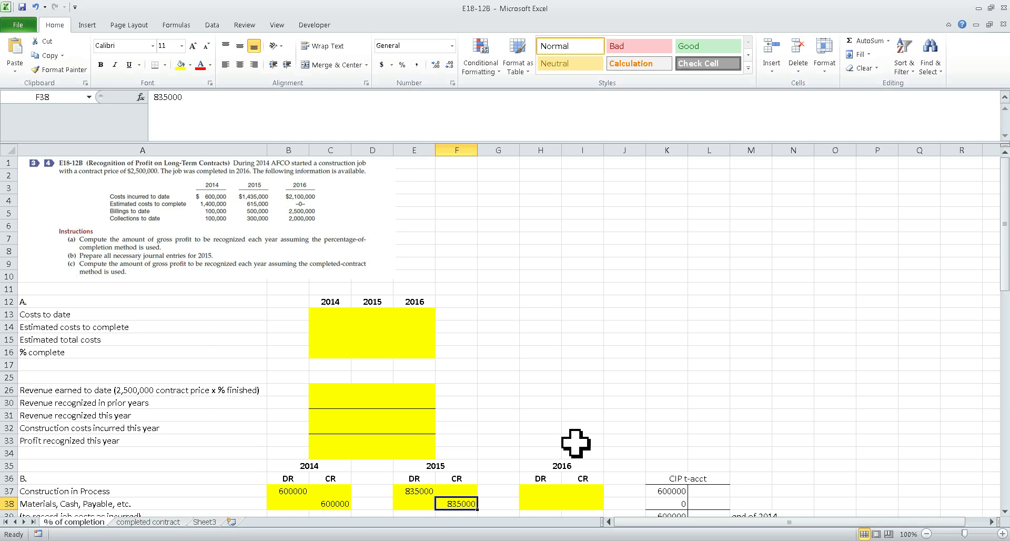
- Record the 2016 job costs: debit Construction in Process 665000 in H37 and credit Materials, Cash, Payable, etc. 665000 in I38
{"action": "left_click", "coordinate": [543, 491]}
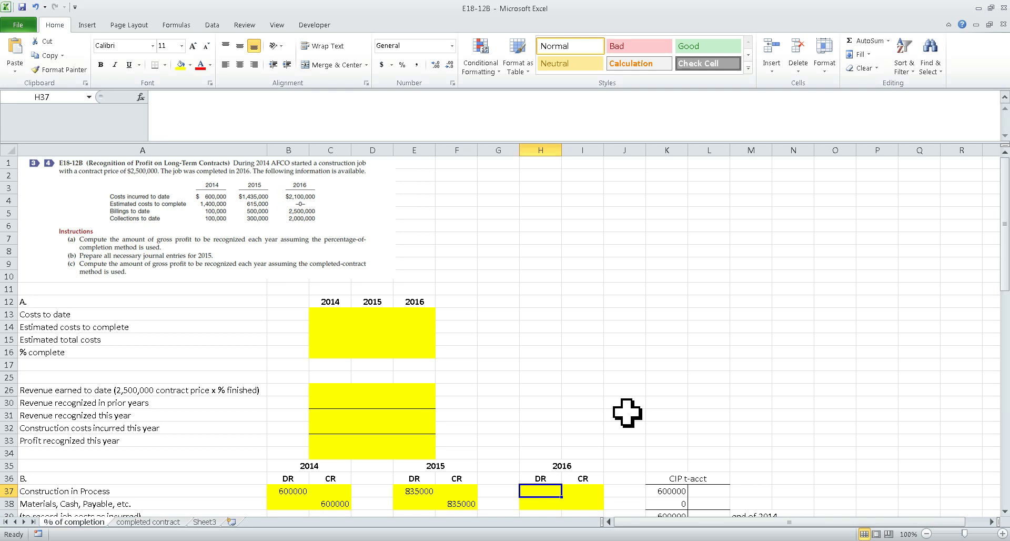
{"action": "type", "text": "665000"}
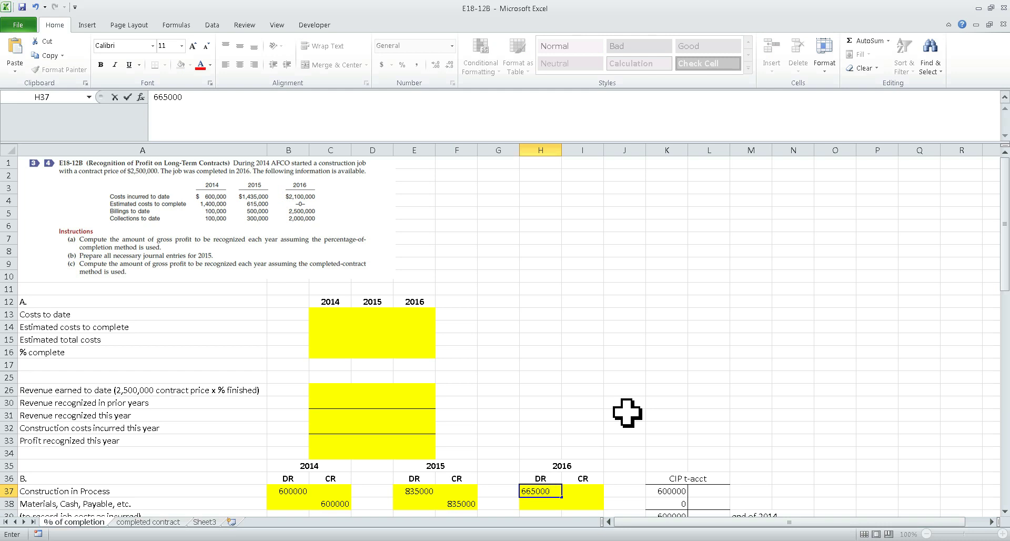
{"action": "key", "text": "Return"}
{"action": "key", "text": "Right"}
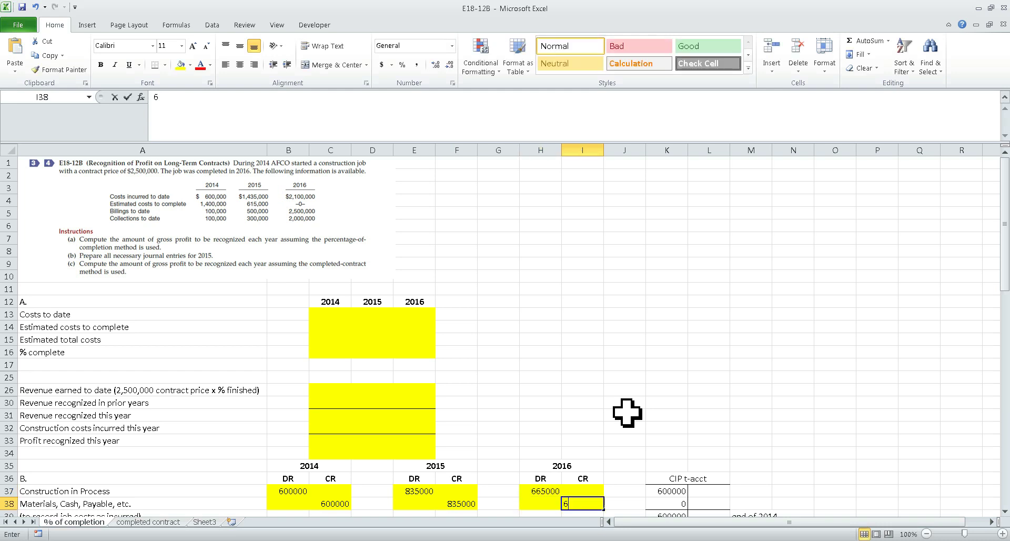
{"action": "type", "text": "665000"}
{"action": "key", "text": "Return"}
{"action": "scroll", "coordinate": [628, 413], "scroll_direction": "down", "scroll_amount": 4}
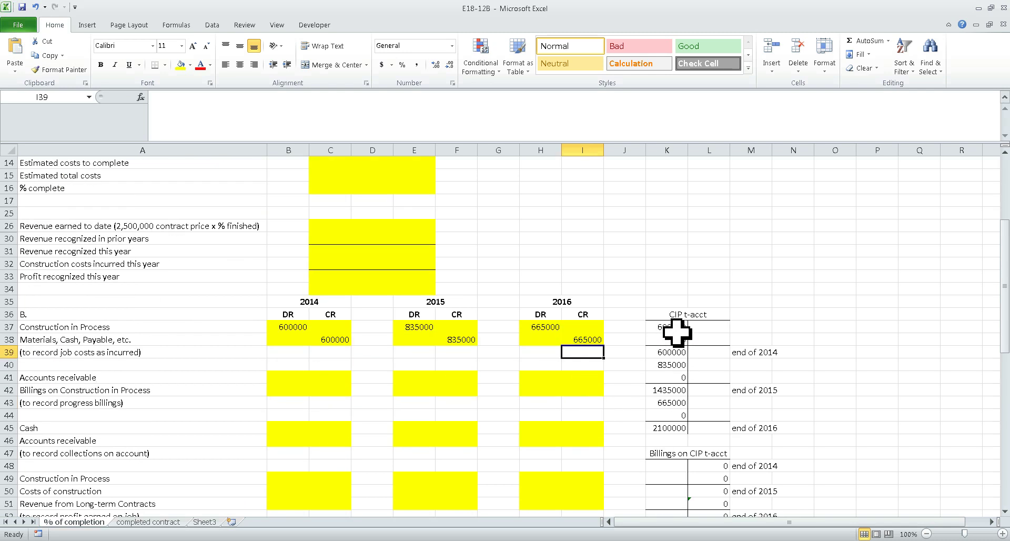
- Compare the CIP T-account postings with the 2014–2016 Construction in Process debits and inspect its year-end balance formulas
{"action": "left_click", "coordinate": [677, 330]}
{"action": "left_click", "coordinate": [293, 327]}
{"action": "left_click", "coordinate": [665, 365]}
{"action": "left_click", "coordinate": [419, 327]}
{"action": "left_click", "coordinate": [670, 404]}
{"action": "left_click", "coordinate": [537, 326]}
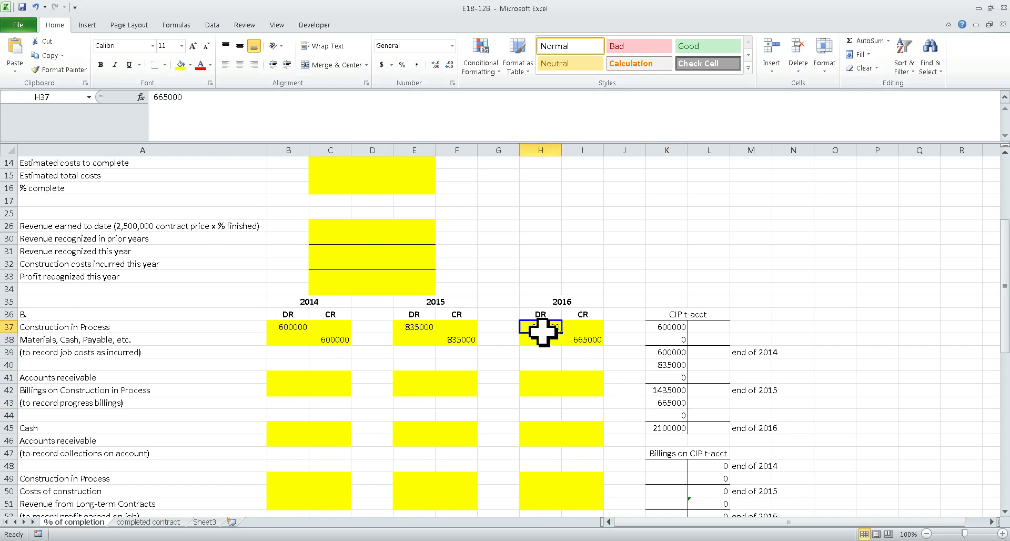
{"action": "left_click", "coordinate": [671, 351]}
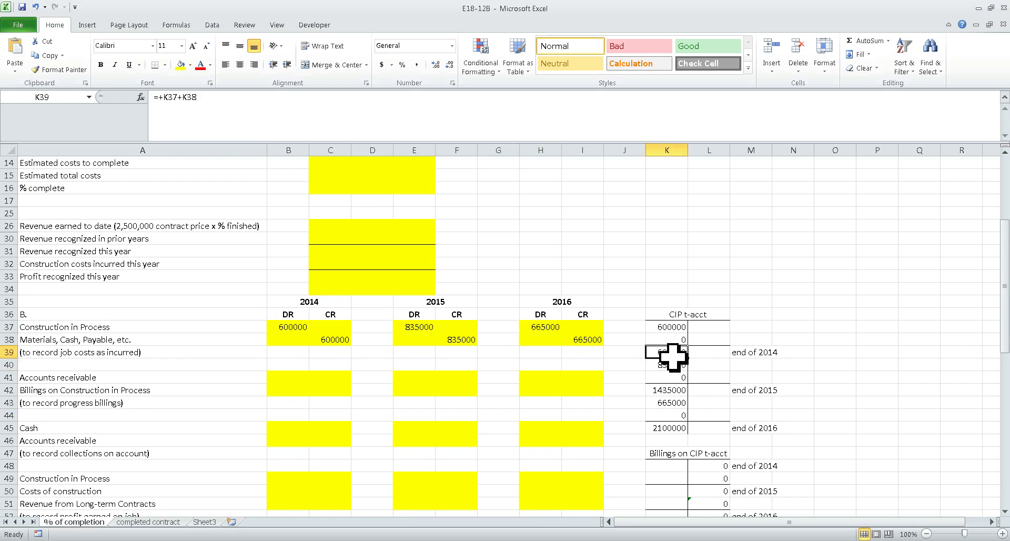
{"action": "left_click", "coordinate": [668, 393]}
{"action": "left_click", "coordinate": [664, 429]}
{"action": "scroll", "coordinate": [621, 357], "scroll_direction": "up", "scroll_amount": 2}
{"action": "scroll", "coordinate": [621, 356], "scroll_direction": "up", "scroll_amount": 2}
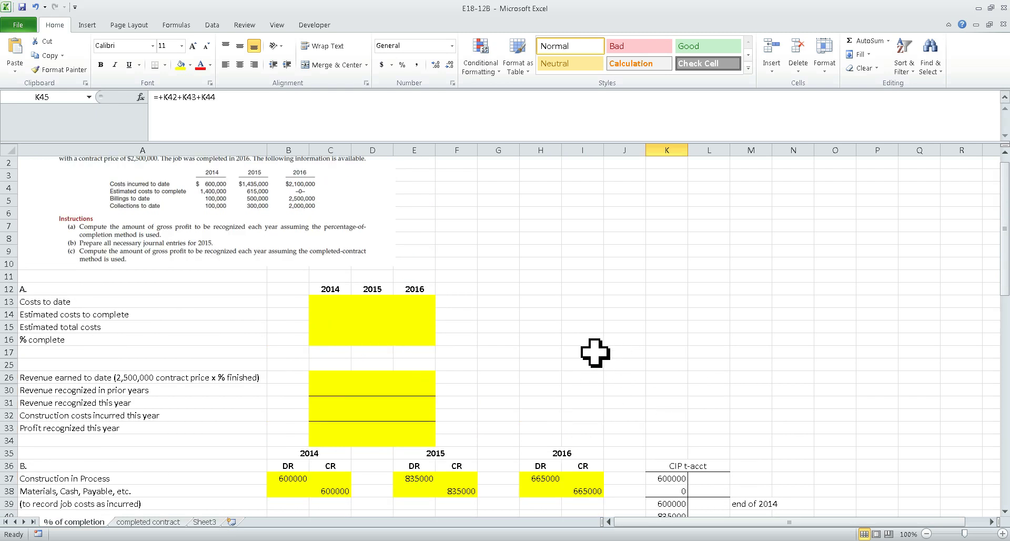
{"action": "scroll", "coordinate": [621, 357], "scroll_direction": "down", "scroll_amount": 1}
{"action": "scroll", "coordinate": [372, 438], "scroll_direction": "down", "scroll_amount": 1}
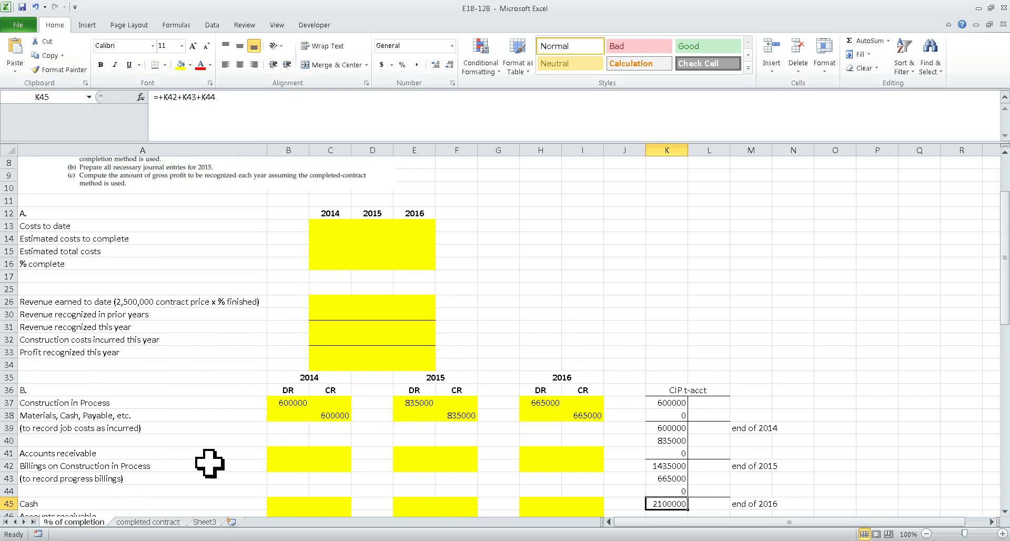
- Record the 2014 progress billings: debit Accounts receivable 100000 in B41 and credit Billings on Construction in Process 100000 in C42
{"action": "left_click", "coordinate": [57, 453]}
{"action": "left_click", "coordinate": [59, 466]}
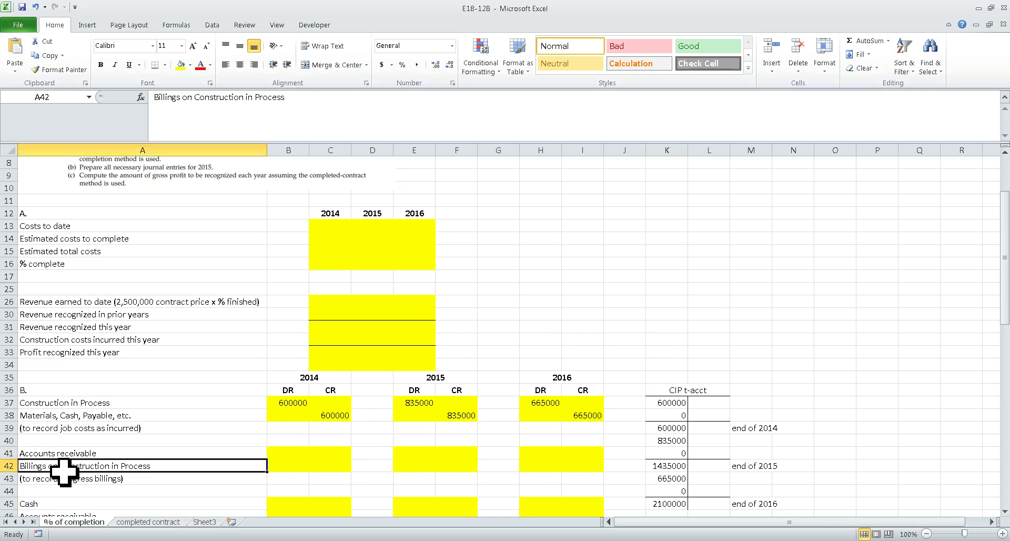
{"action": "scroll", "coordinate": [92, 473], "scroll_direction": "up", "scroll_amount": 1}
{"action": "scroll", "coordinate": [490, 406], "scroll_direction": "up", "scroll_amount": 1}
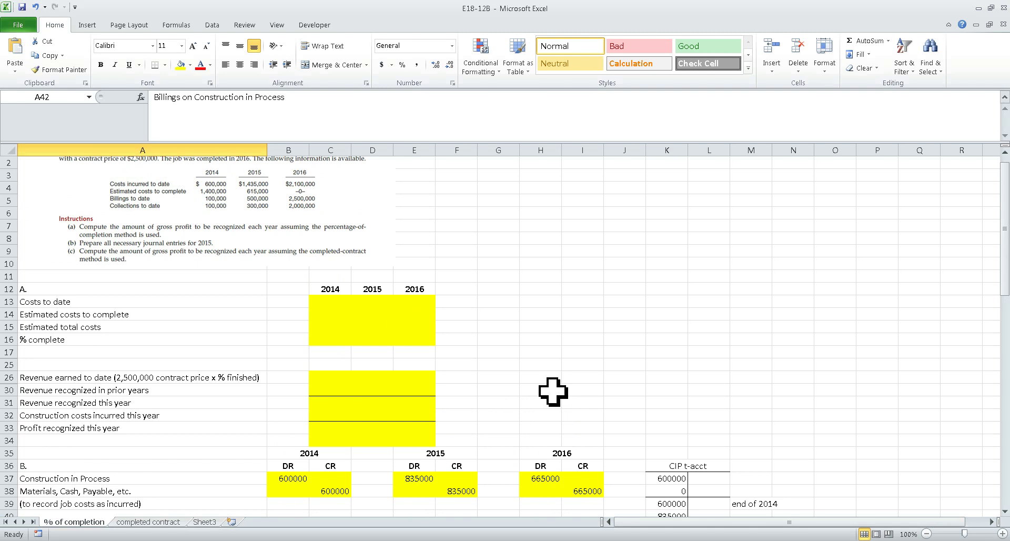
{"action": "left_click", "coordinate": [219, 206]}
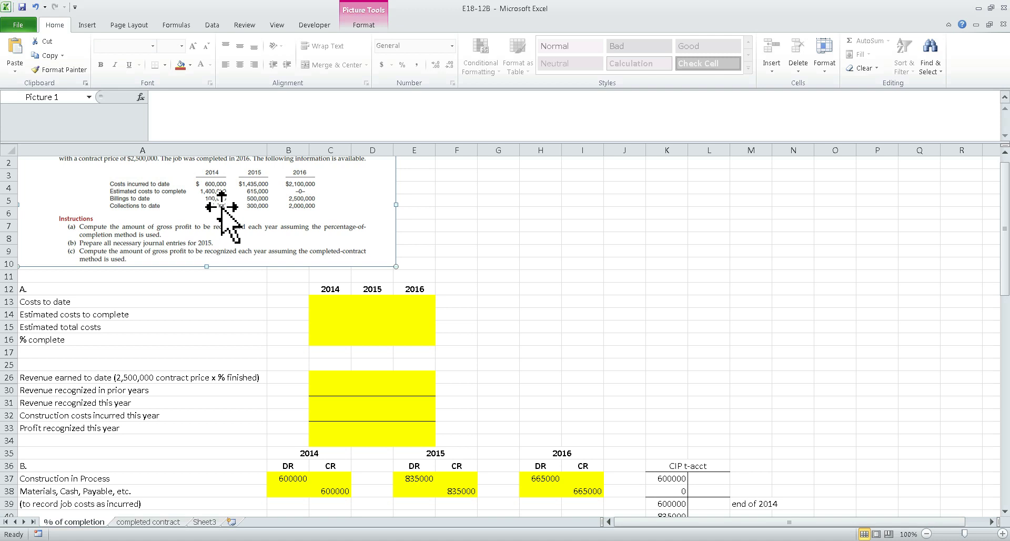
{"action": "scroll", "coordinate": [259, 267], "scroll_direction": "down", "scroll_amount": 2}
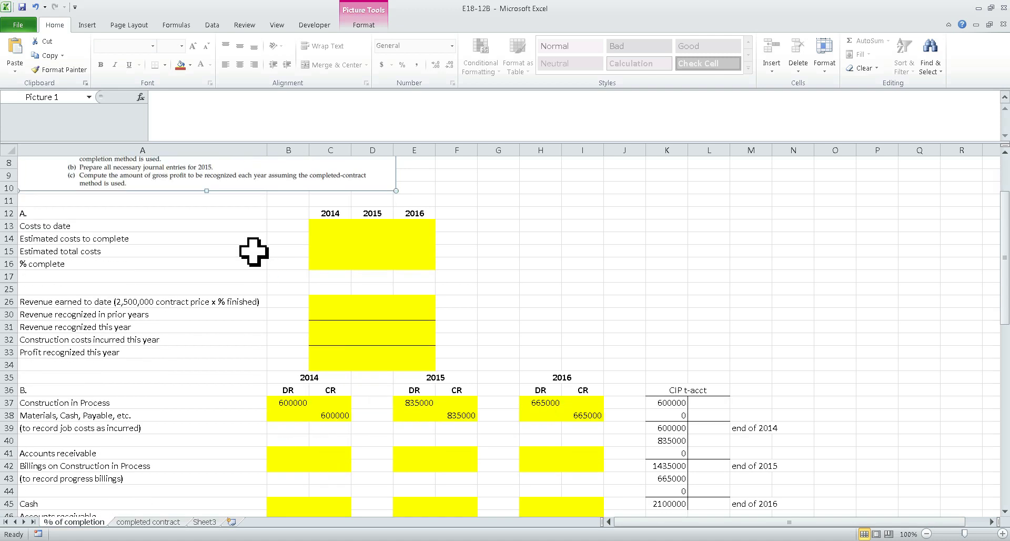
{"action": "left_click", "coordinate": [295, 453]}
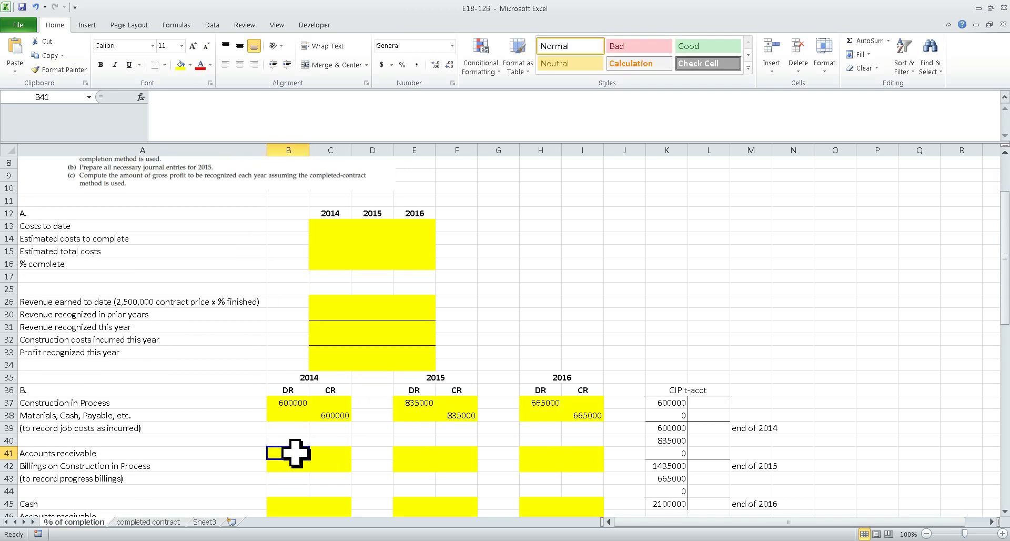
{"action": "type", "text": "100000"}
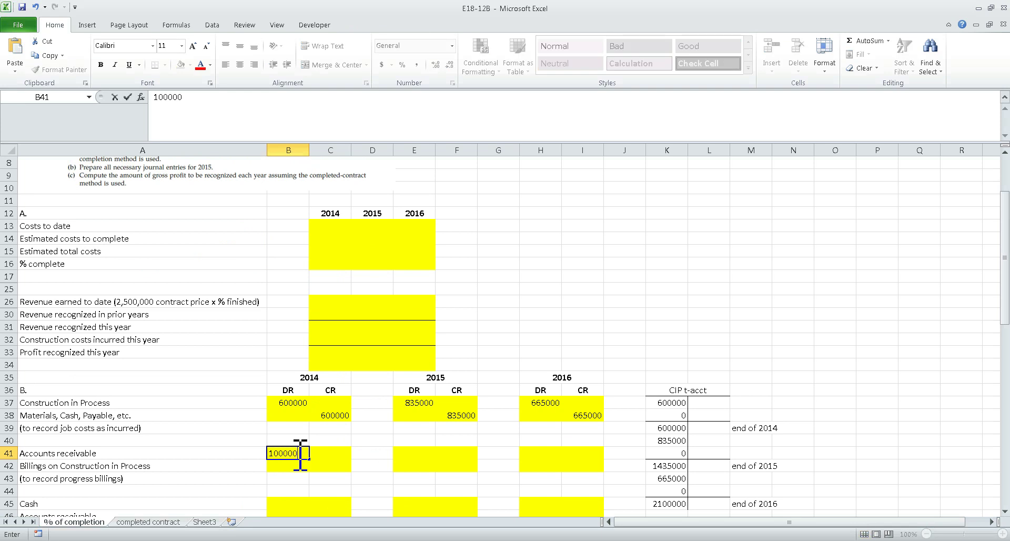
{"action": "key", "text": "Return"}
{"action": "key", "text": "Right"}
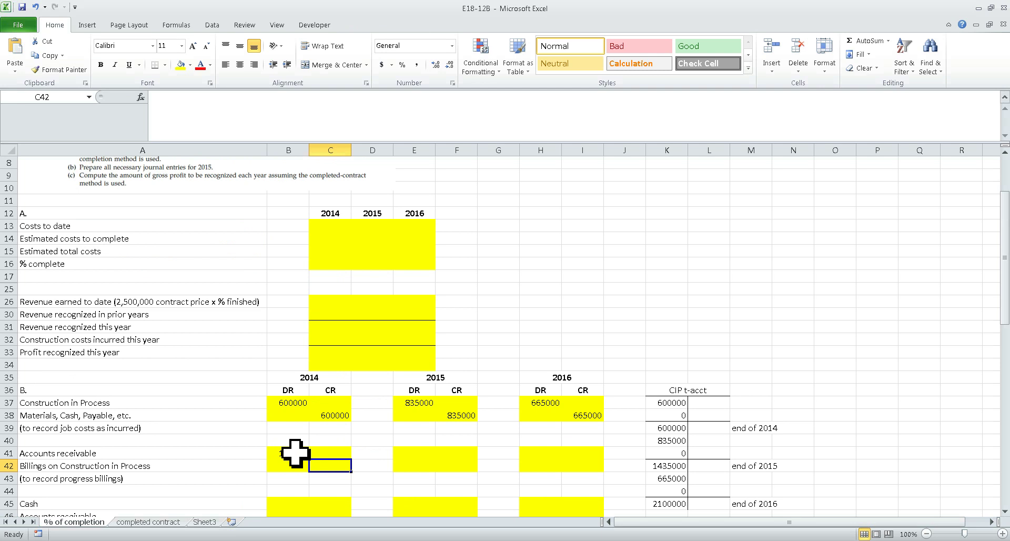
{"action": "type", "text": "100000"}
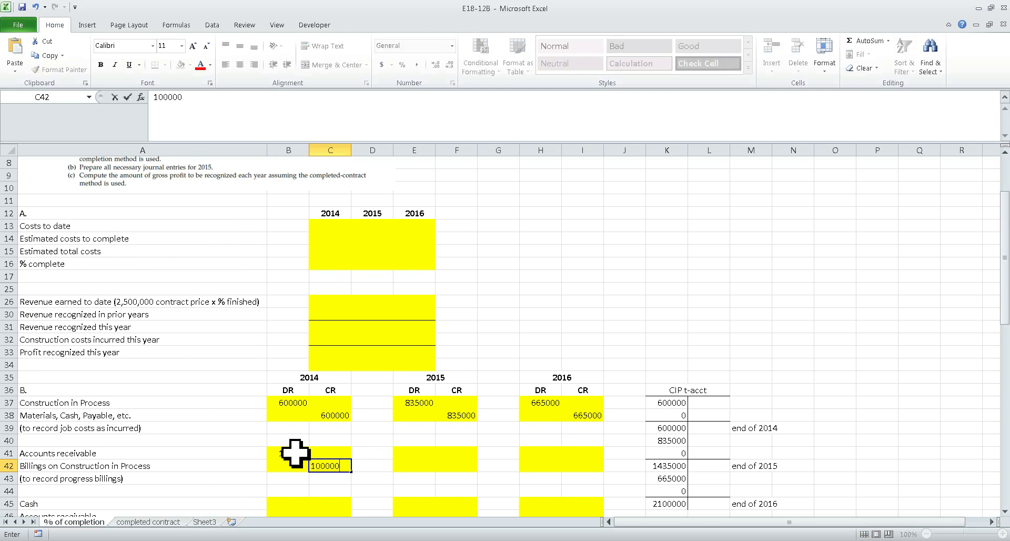
{"action": "key", "text": "Return"}
{"action": "key", "text": "Up"}
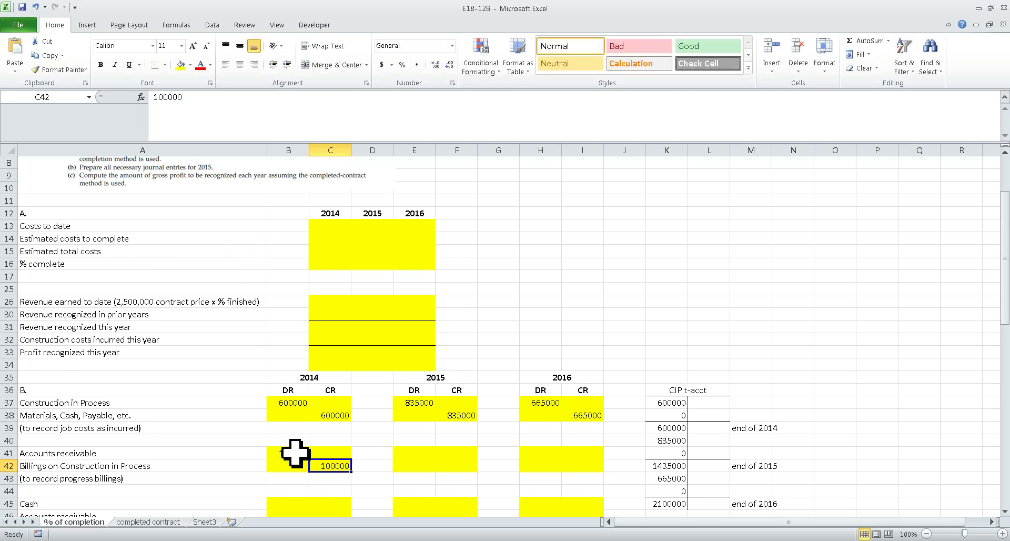
- Record the 2015 progress billings: debit Accounts receivable 400000 in E41 and credit Billings on Construction in Process 400000 in F42
{"action": "left_click", "coordinate": [74, 466]}
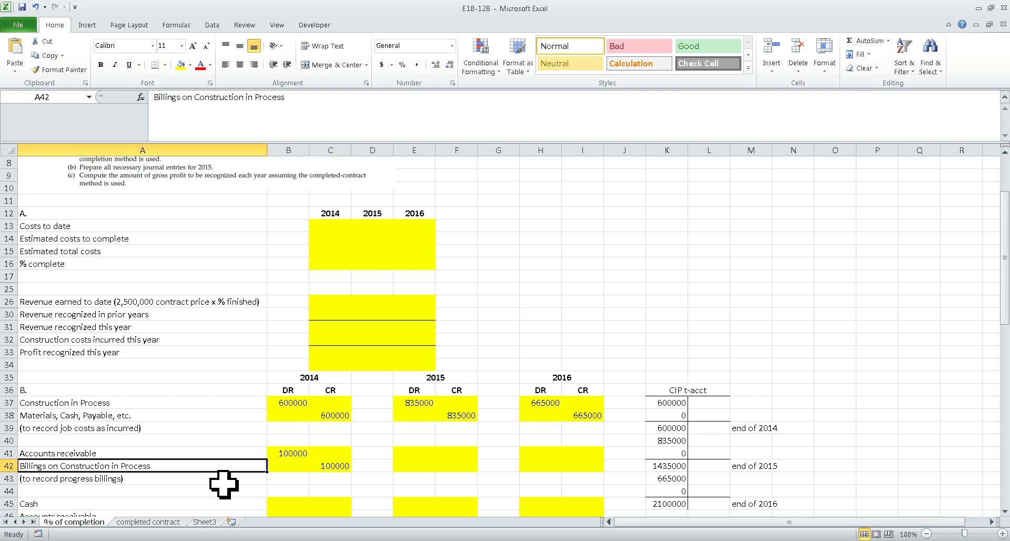
{"action": "scroll", "coordinate": [223, 484], "scroll_direction": "up", "scroll_amount": 3}
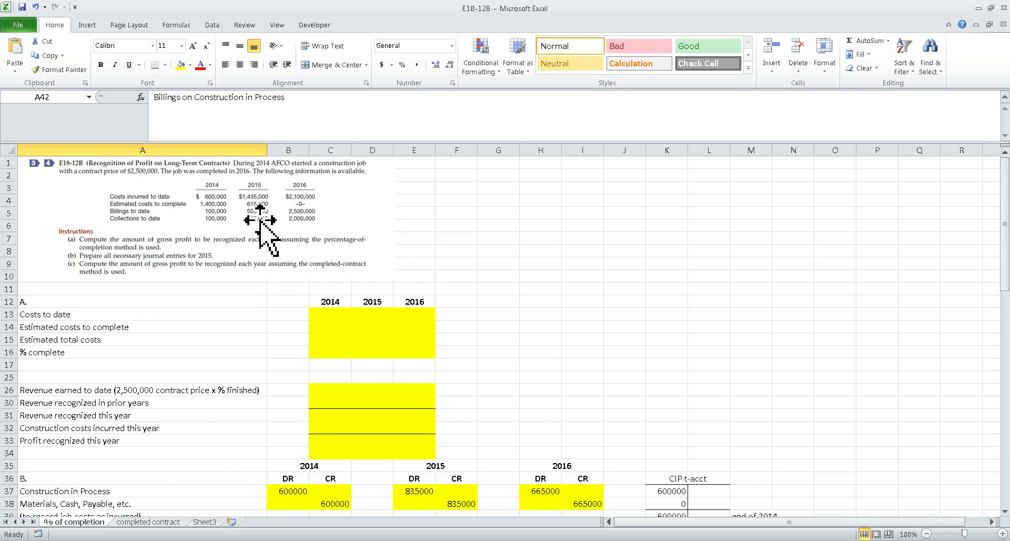
{"action": "left_click", "coordinate": [259, 220]}
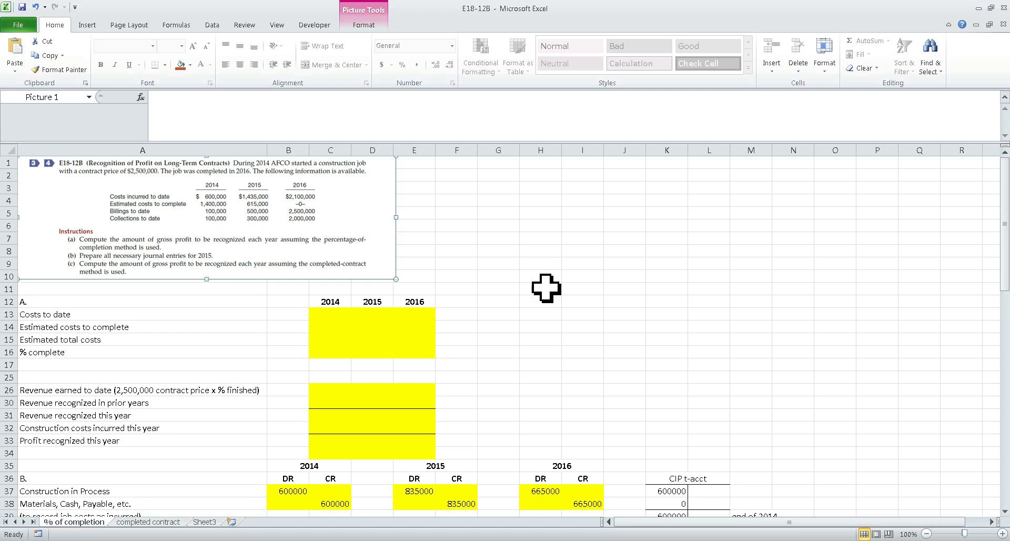
{"action": "left_click_drag", "start_coordinate": [542, 289], "coordinate": [564, 289]}
{"action": "scroll", "coordinate": [563, 288], "scroll_direction": "down", "scroll_amount": 3}
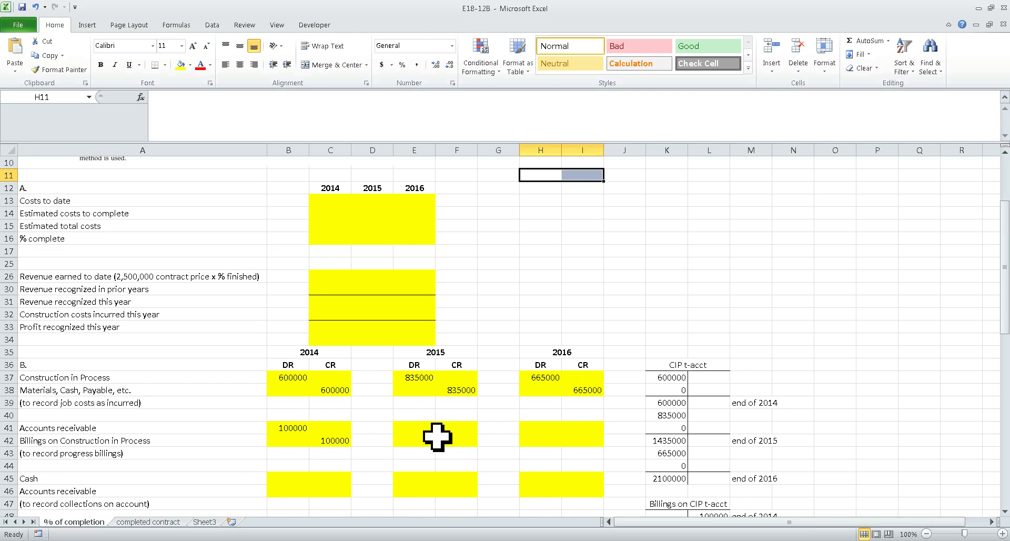
{"action": "left_click", "coordinate": [418, 427]}
{"action": "type", "text": "40"}
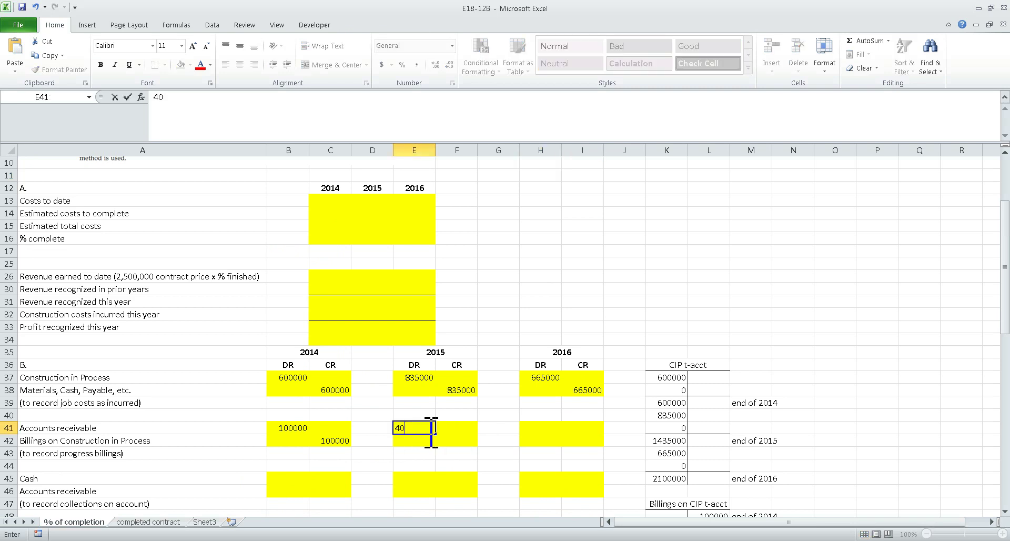
{"action": "type", "text": "0000"}
{"action": "key", "text": "Return"}
{"action": "key", "text": "Right"}
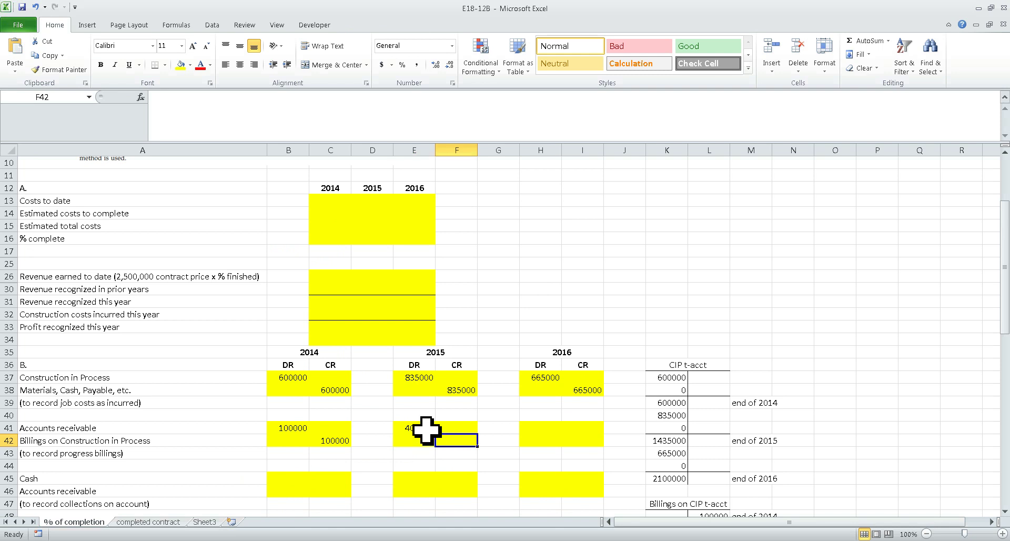
{"action": "type", "text": "400000"}
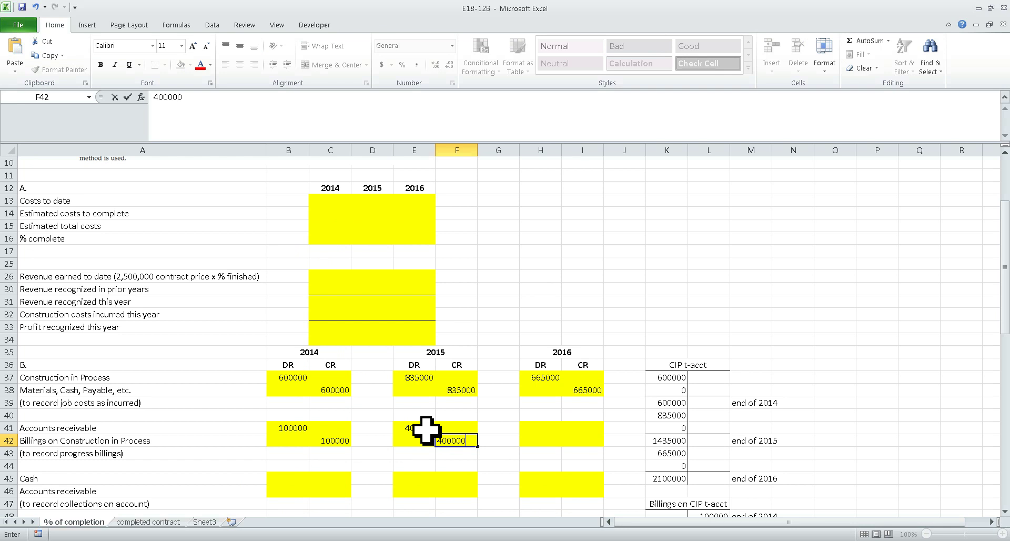
{"action": "key", "text": "Return"}
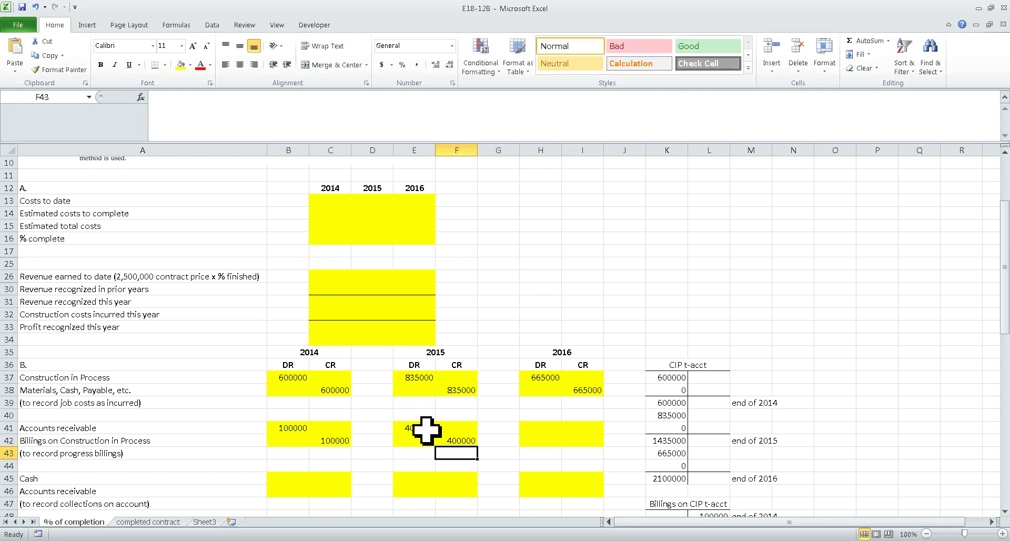
- Enter the 2016 progress billings with 2000000 as Accounts receivable debit in H41 and 200000 as Billings on Construction in Process credit in I42
{"action": "scroll", "coordinate": [416, 434], "scroll_direction": "up", "scroll_amount": 3}
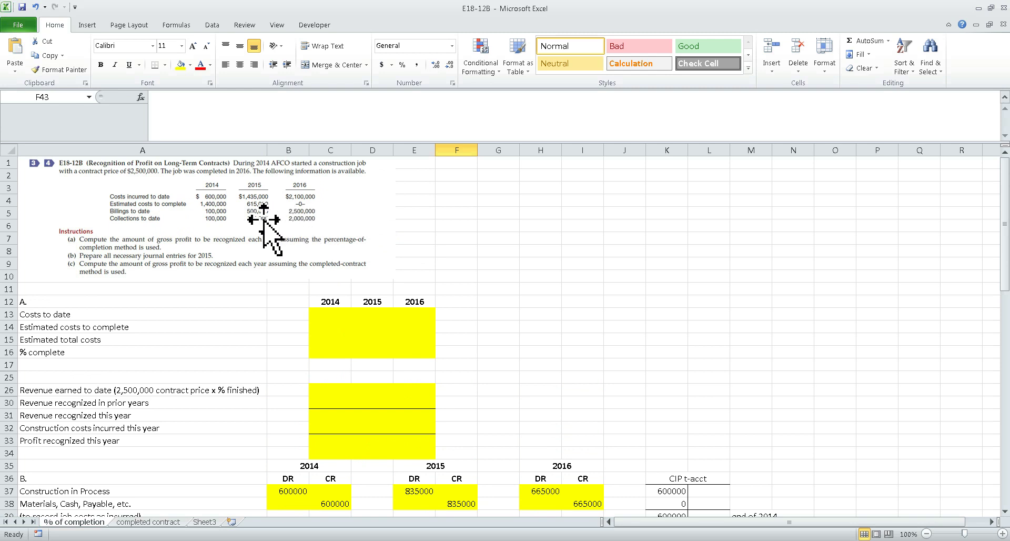
{"action": "left_click", "coordinate": [321, 219]}
{"action": "scroll", "coordinate": [321, 219], "scroll_direction": "down", "scroll_amount": 3}
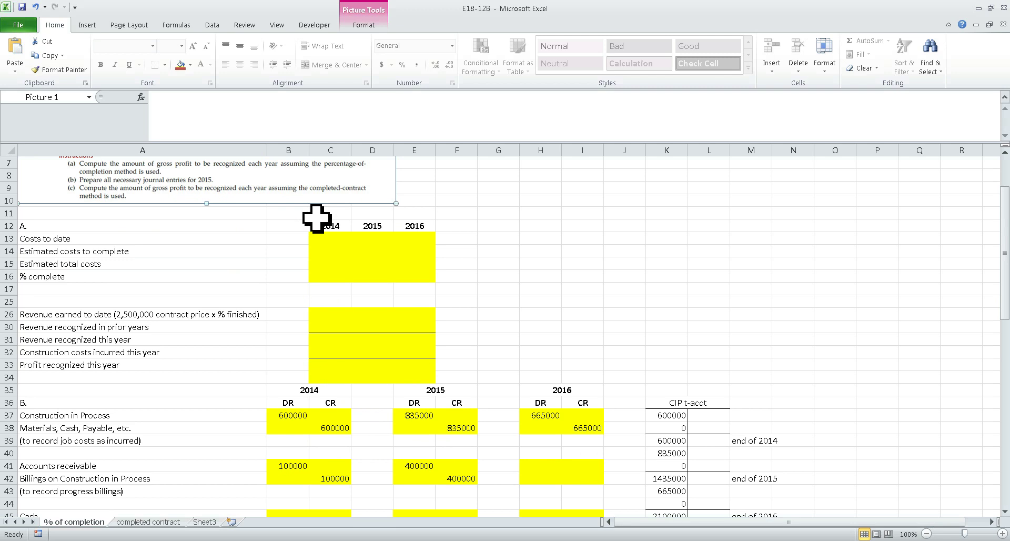
{"action": "left_click", "coordinate": [544, 428]}
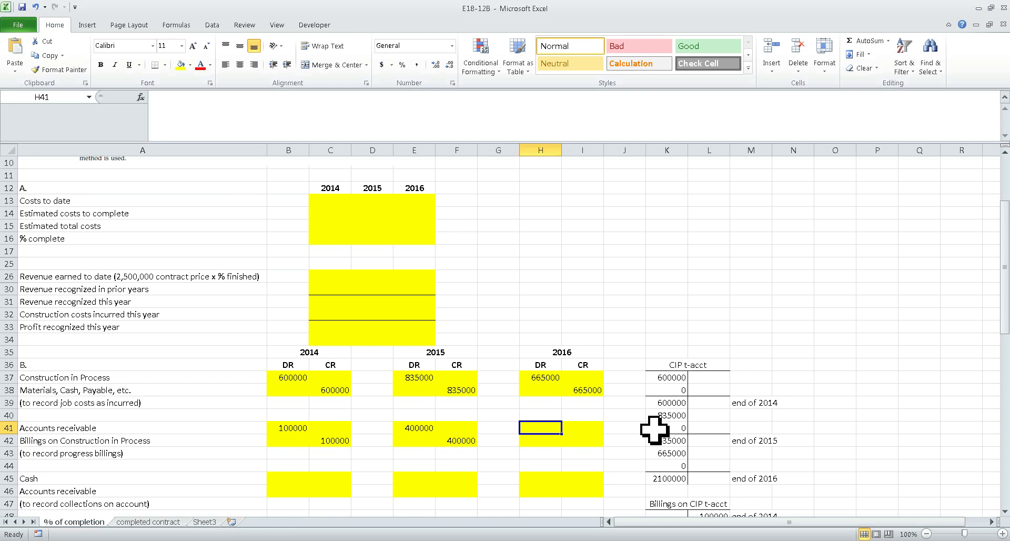
{"action": "type", "text": "200"}
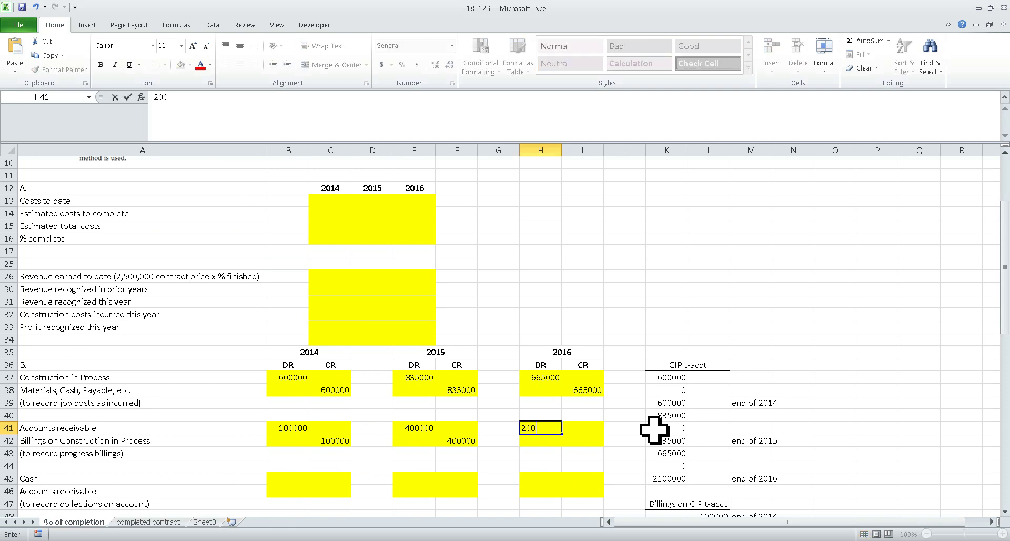
{"action": "type", "text": "000000"}
{"action": "key", "text": "Return"}
{"action": "key", "text": "Right"}
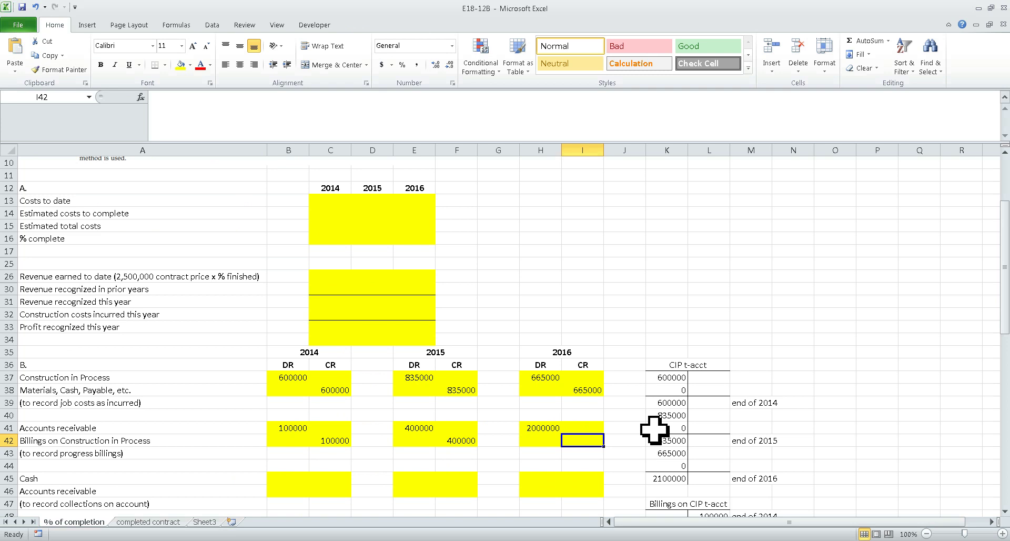
{"action": "type", "text": "200000"}
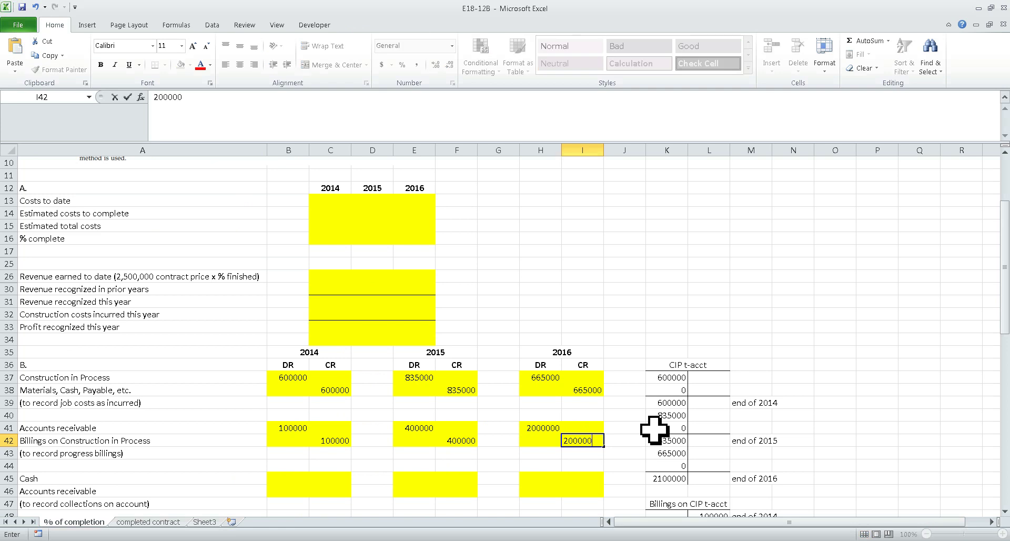
{"action": "key", "text": "Return"}
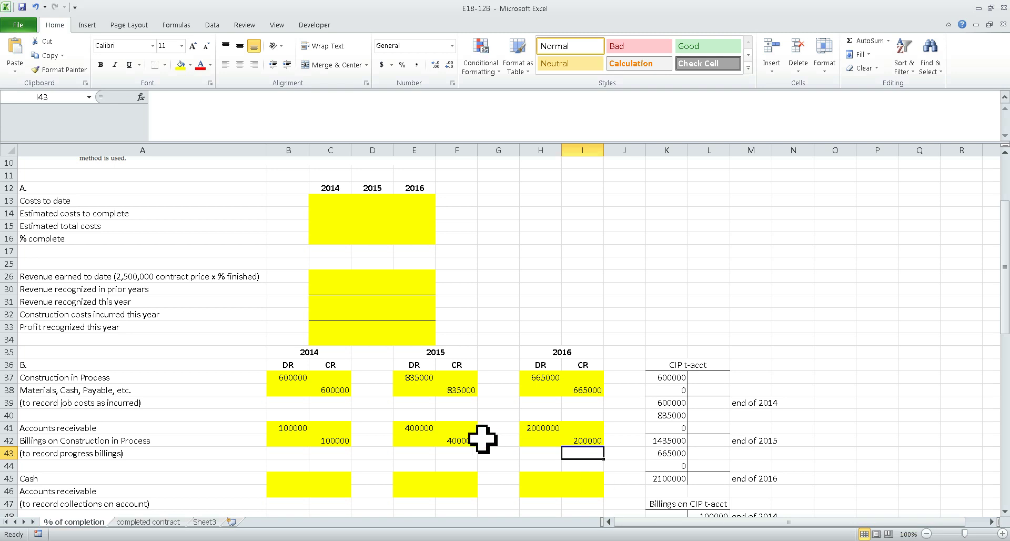
{"action": "left_click", "coordinate": [334, 477]}
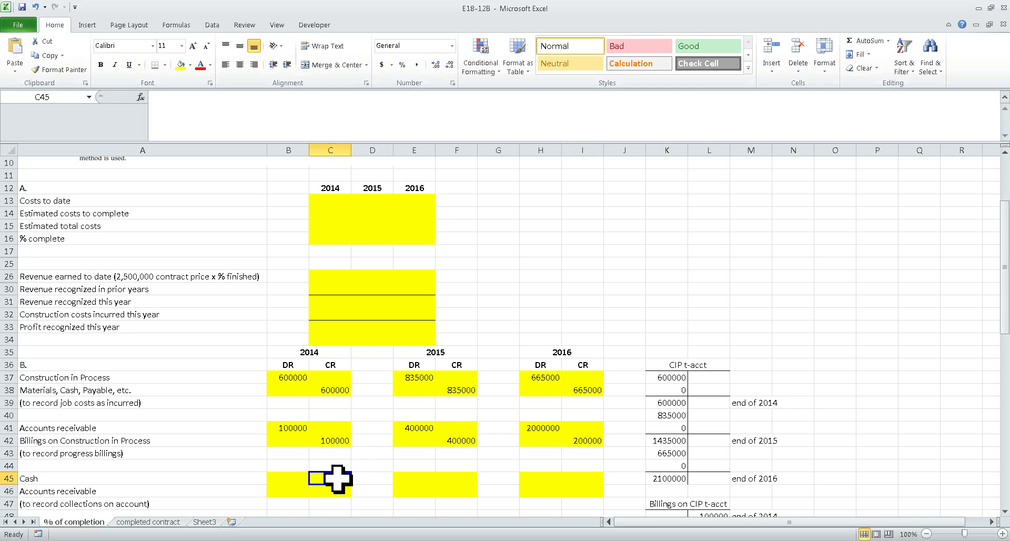
{"action": "left_click", "coordinate": [902, 539]}
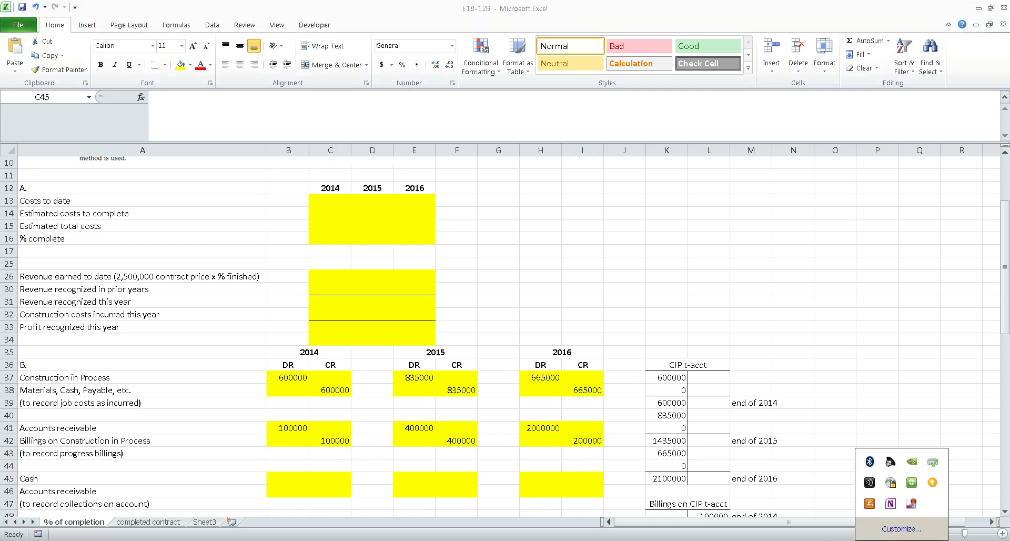
{"action": "right_click", "coordinate": [913, 504]}
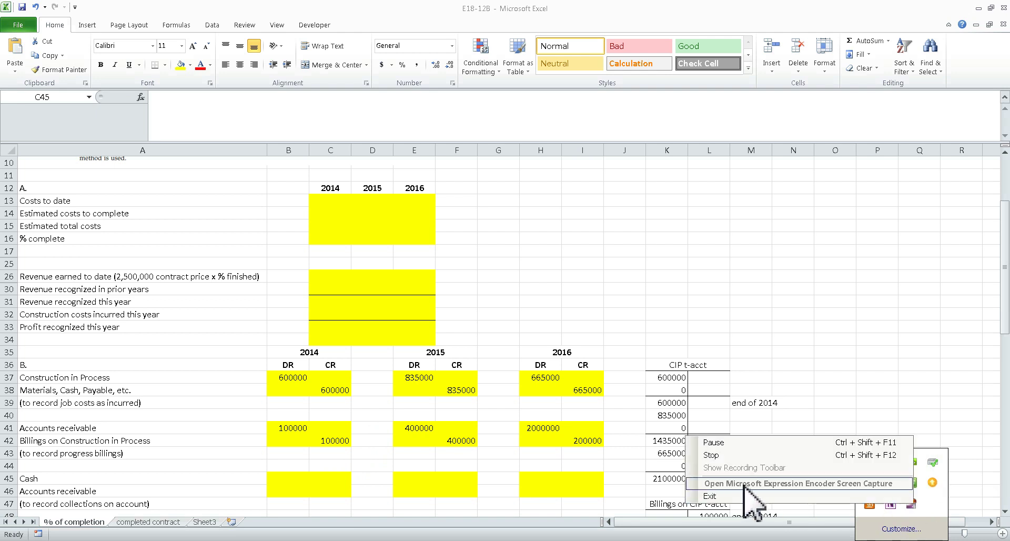
{"action": "left_click", "coordinate": [721, 443]}
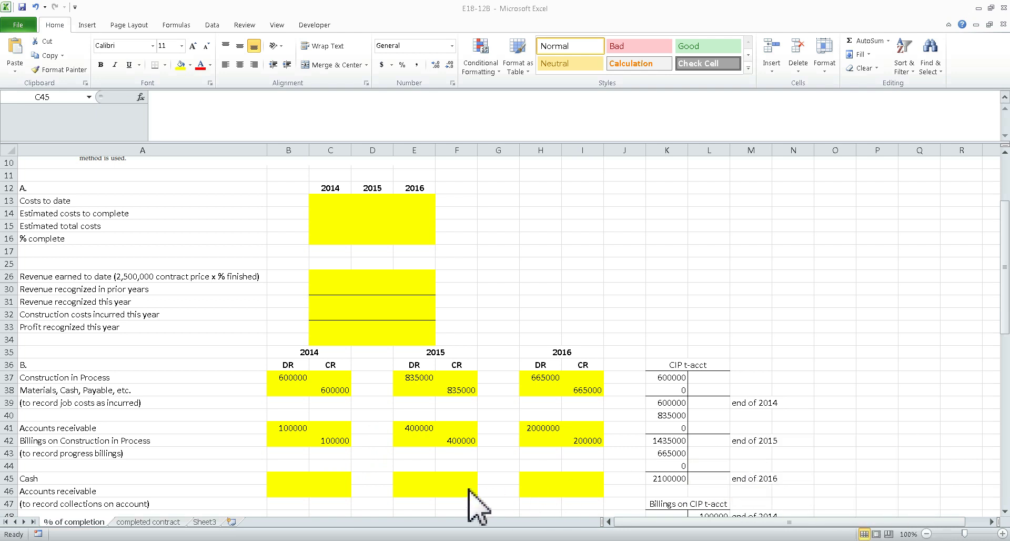
- Record the 2014 collections on account: debit Cash 100000 in B45 and credit Accounts receivable 100000 in C46
{"action": "left_click", "coordinate": [339, 476]}
{"action": "scroll", "coordinate": [340, 476], "scroll_direction": "up", "scroll_amount": 3}
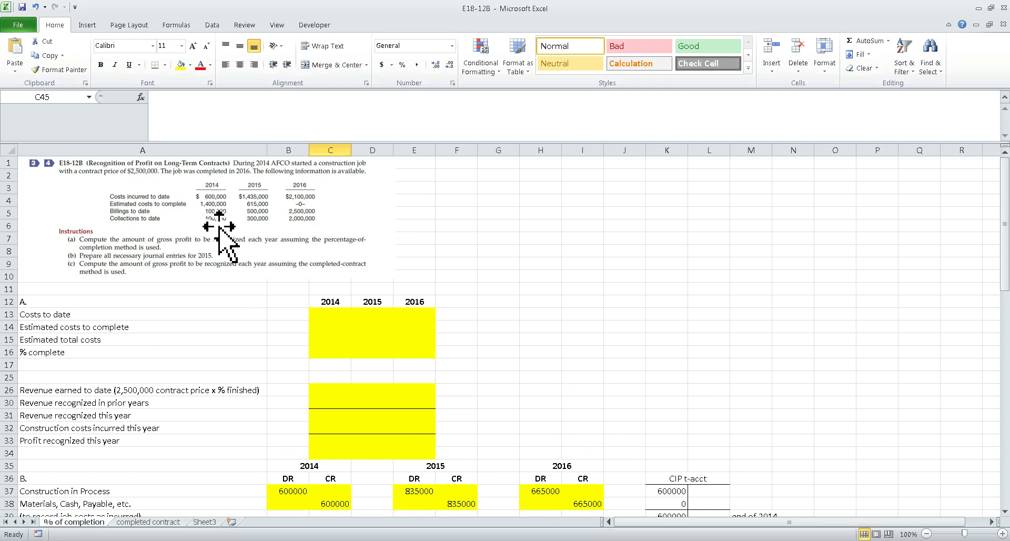
{"action": "left_click", "coordinate": [223, 243]}
{"action": "scroll", "coordinate": [226, 246], "scroll_direction": "down", "scroll_amount": 5}
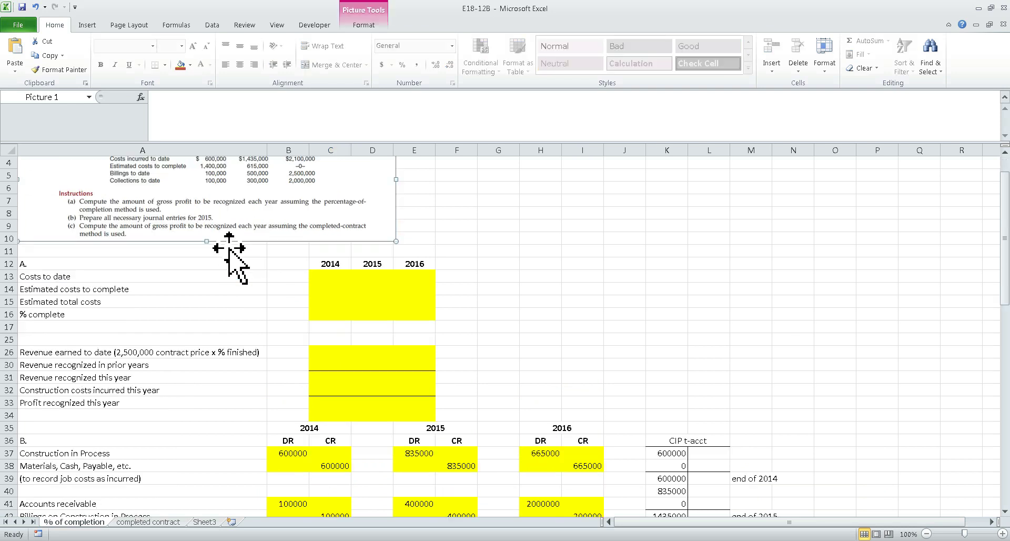
{"action": "scroll", "coordinate": [226, 246], "scroll_direction": "down", "scroll_amount": 1}
{"action": "left_click", "coordinate": [285, 377]}
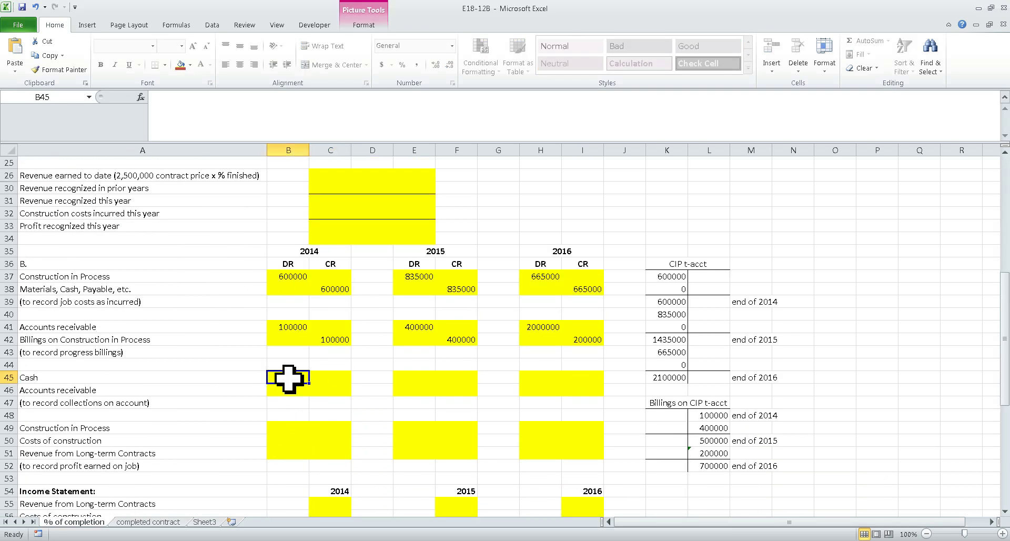
{"action": "type", "text": "100000"}
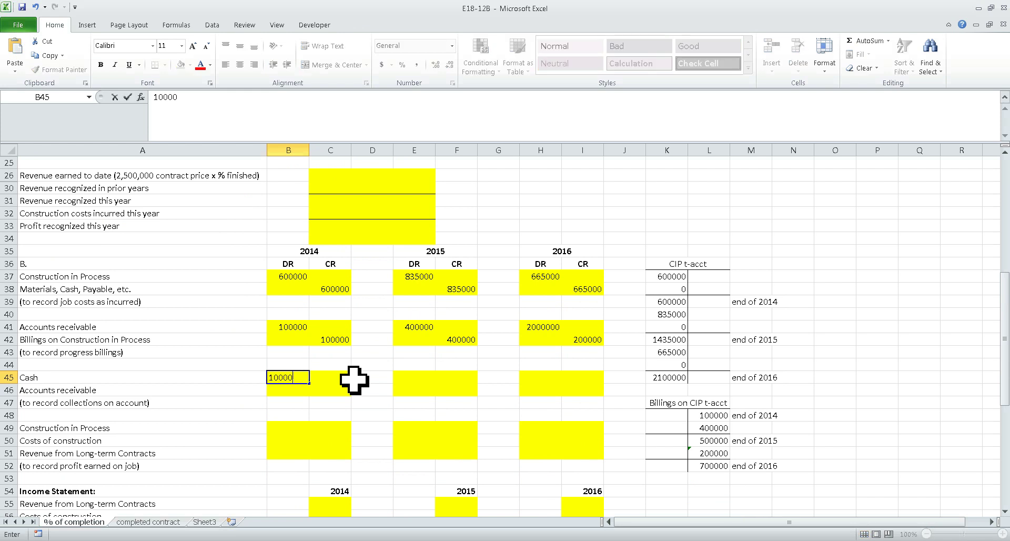
{"action": "key", "text": "Return"}
{"action": "key", "text": "Right"}
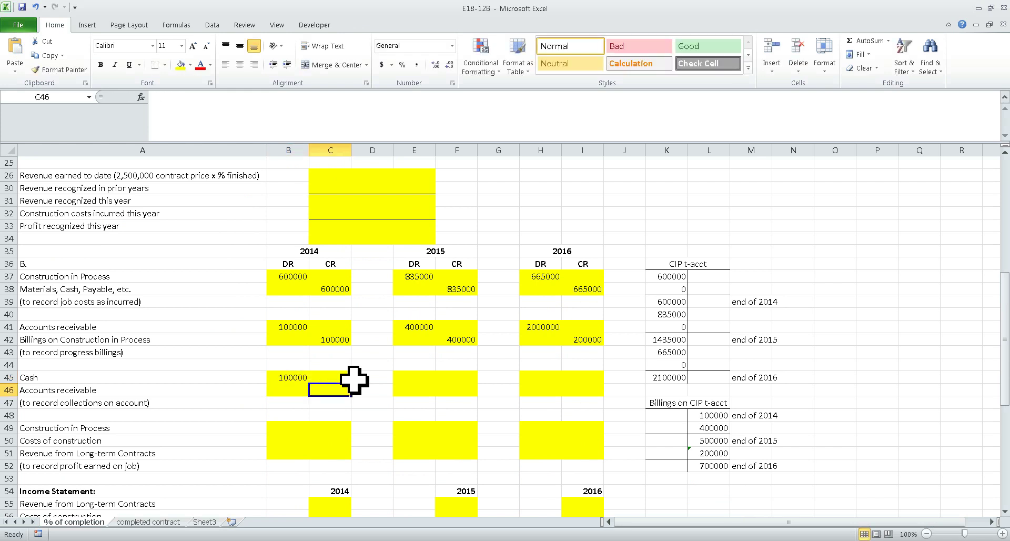
{"action": "type", "text": "100000"}
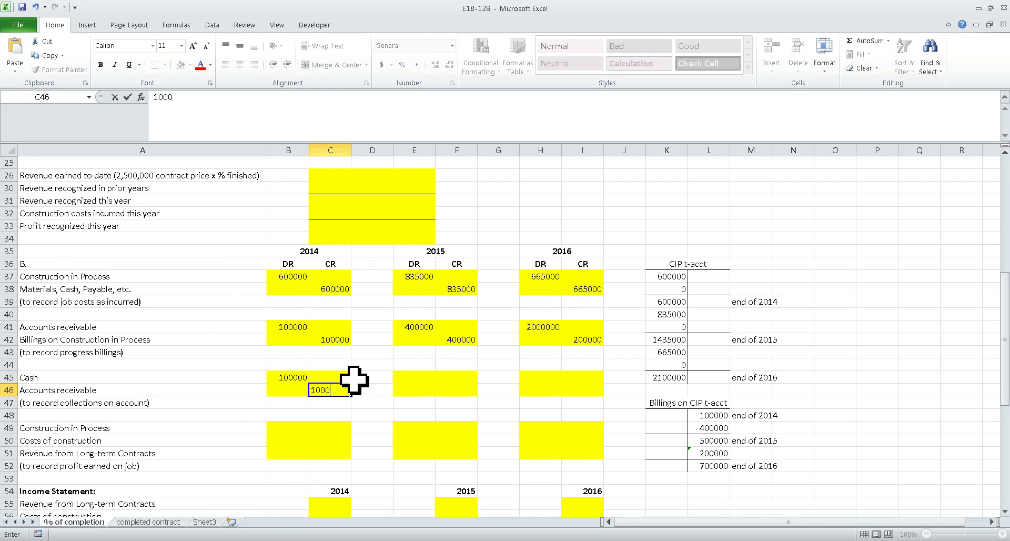
{"action": "key", "text": "Return"}
- Record the 2015 collections on account: debit Cash 200000 in E45 and credit Accounts receivable 200000 in F46
{"action": "scroll", "coordinate": [353, 379], "scroll_direction": "up", "scroll_amount": 6}
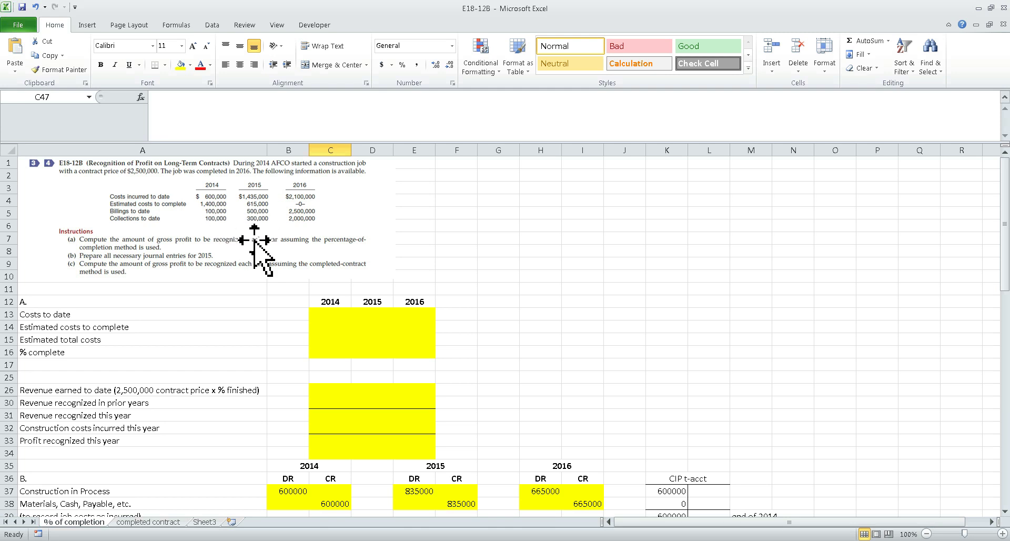
{"action": "scroll", "coordinate": [447, 287], "scroll_direction": "down", "scroll_amount": 4}
{"action": "left_click", "coordinate": [417, 442]}
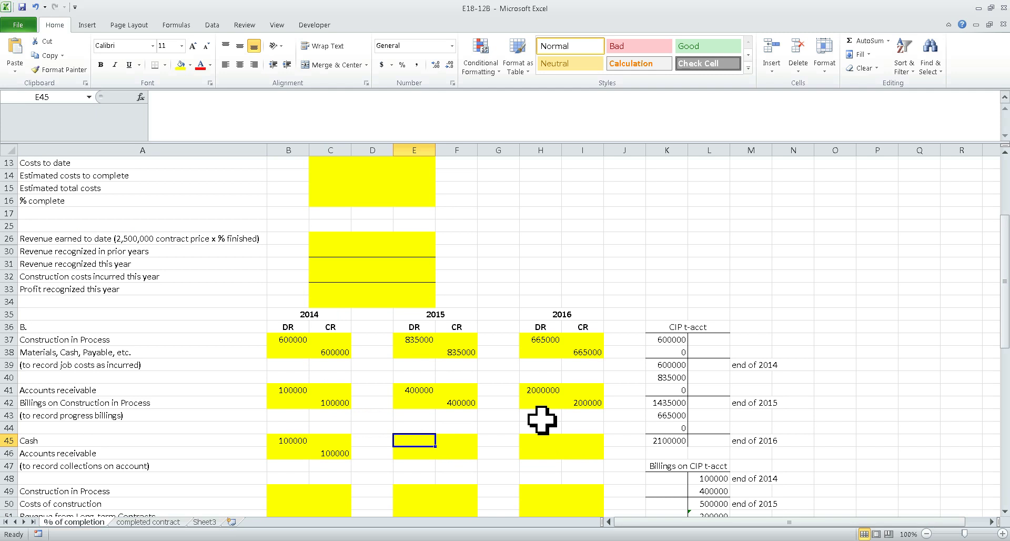
{"action": "type", "text": "200000"}
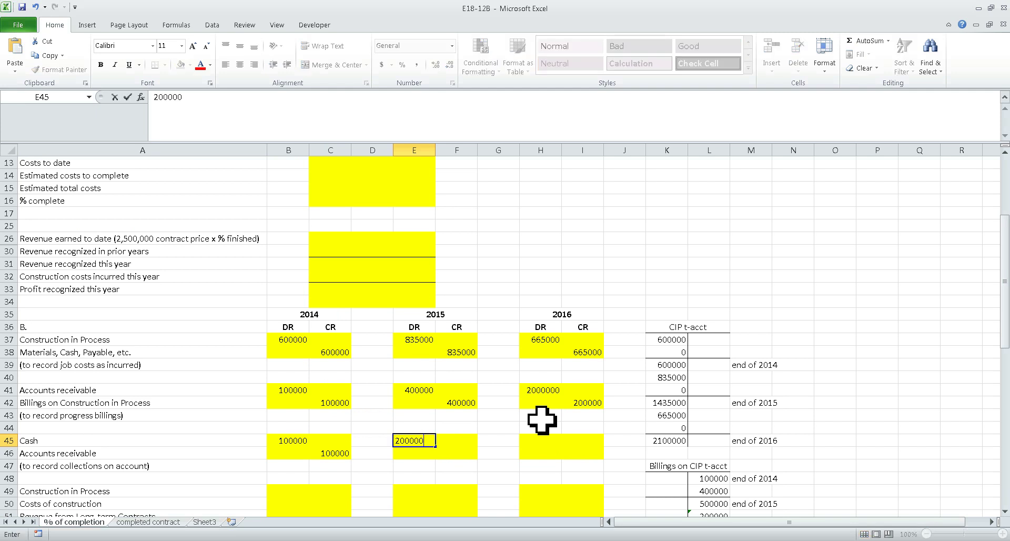
{"action": "key", "text": "Return"}
{"action": "key", "text": "Right"}
{"action": "type", "text": "2"}
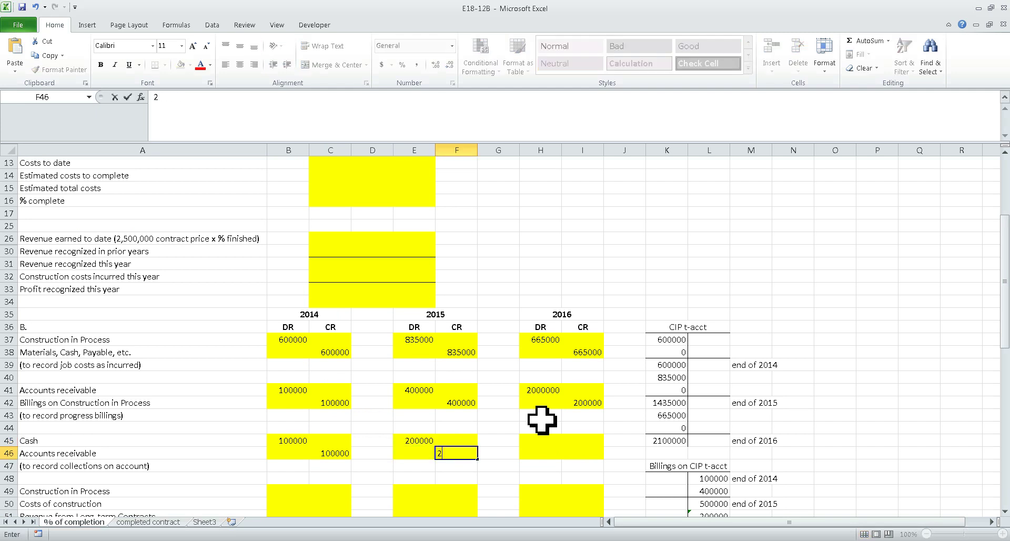
{"action": "type", "text": "00000"}
{"action": "key", "text": "Return"}
- Record the 2016 collections on account: debit Cash 1700000 in H45 and credit Accounts receivable 1700000 in I46
{"action": "scroll", "coordinate": [529, 412], "scroll_direction": "up", "scroll_amount": 2}
{"action": "scroll", "coordinate": [529, 412], "scroll_direction": "up", "scroll_amount": 2}
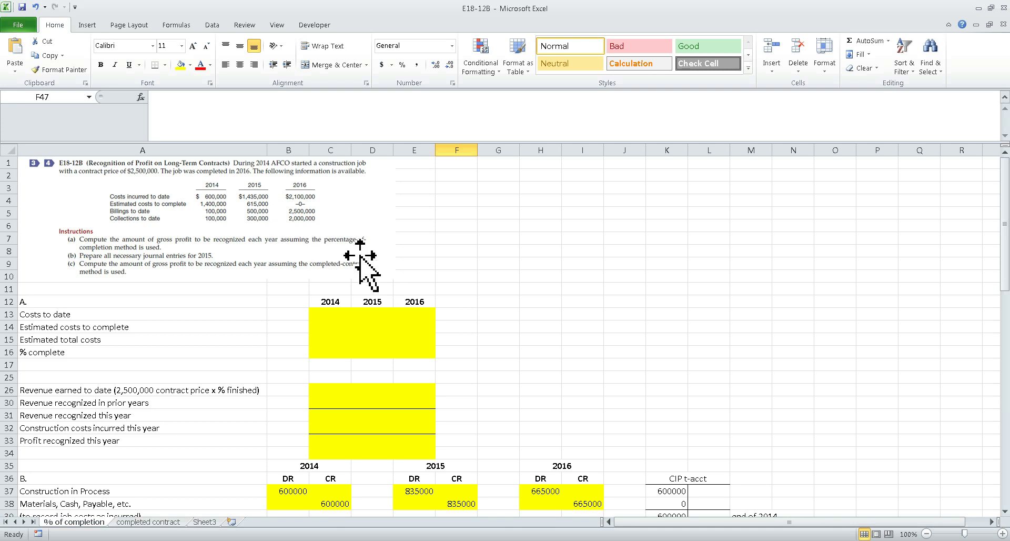
{"action": "scroll", "coordinate": [377, 255], "scroll_direction": "down", "scroll_amount": 3}
{"action": "scroll", "coordinate": [378, 254], "scroll_direction": "down", "scroll_amount": 2}
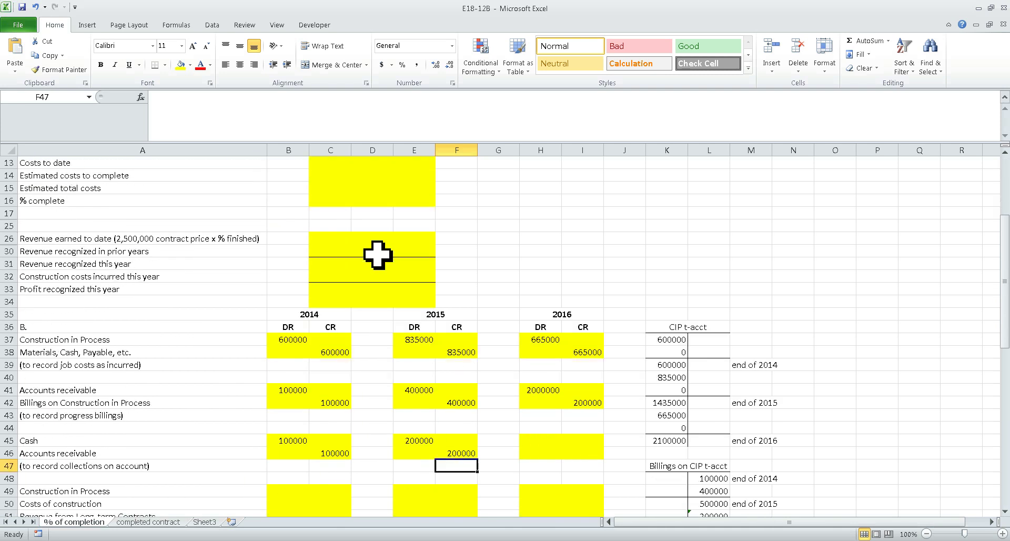
{"action": "left_click", "coordinate": [544, 404]}
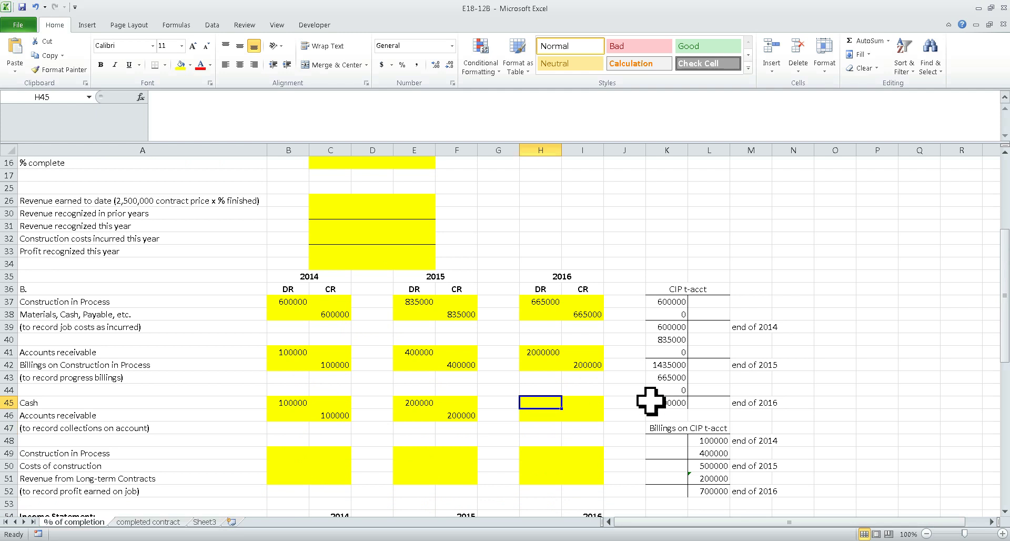
{"action": "type", "text": "1700000"}
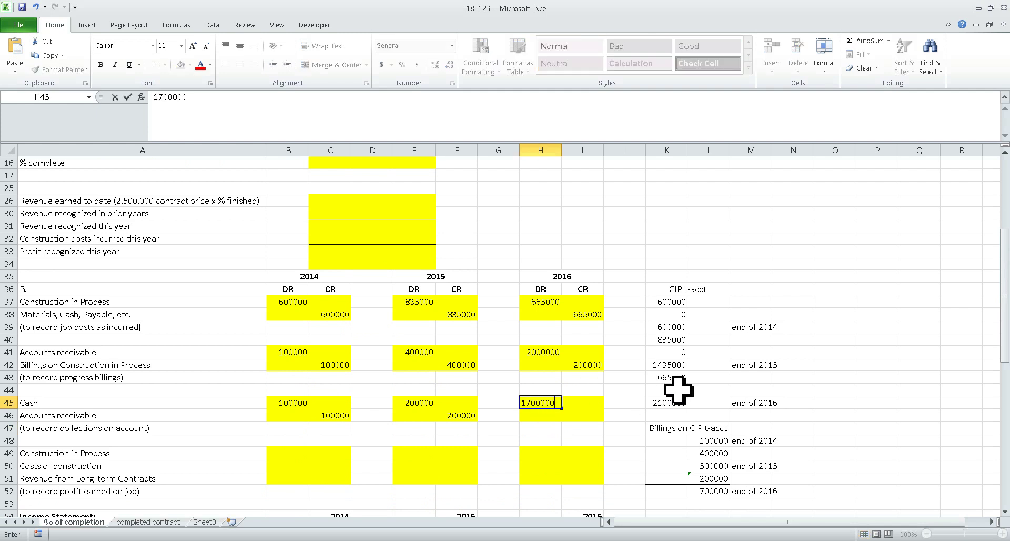
{"action": "key", "text": "Return"}
{"action": "key", "text": "Right"}
{"action": "type", "text": "1700000"}
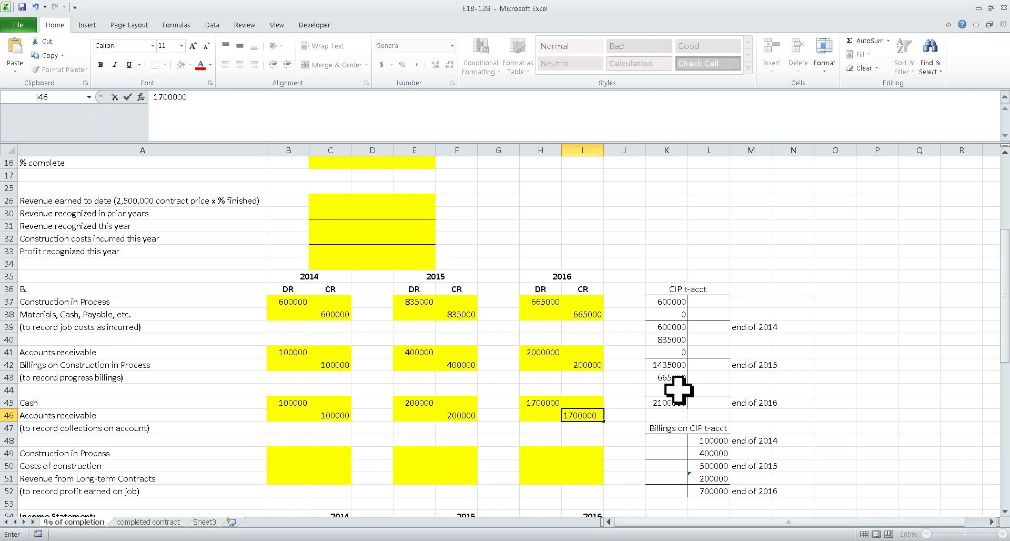
{"action": "key", "text": "Return"}
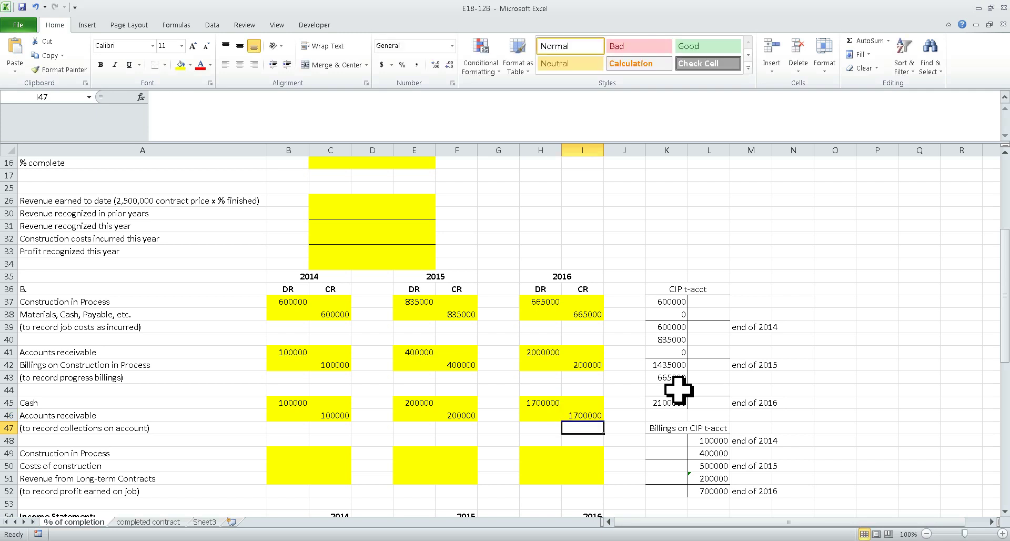
- Review the recorded collection entries, the blank profit-recognition entry in rows 49 to 52, and the part A computation area it depends on
{"action": "scroll", "coordinate": [600, 415], "scroll_direction": "down", "scroll_amount": 2}
{"action": "scroll", "coordinate": [653, 418], "scroll_direction": "up", "scroll_amount": 4}
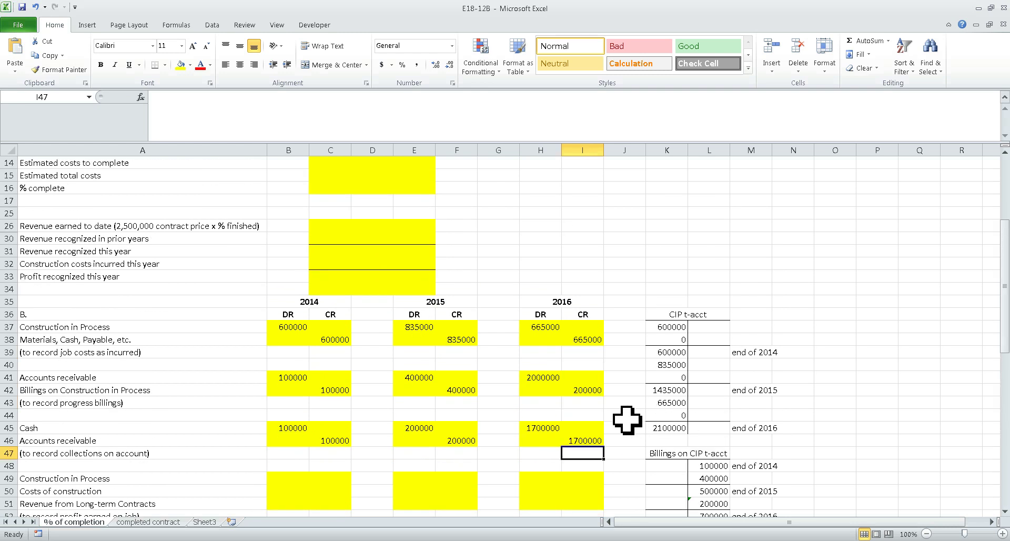
{"action": "scroll", "coordinate": [627, 420], "scroll_direction": "up", "scroll_amount": 1}
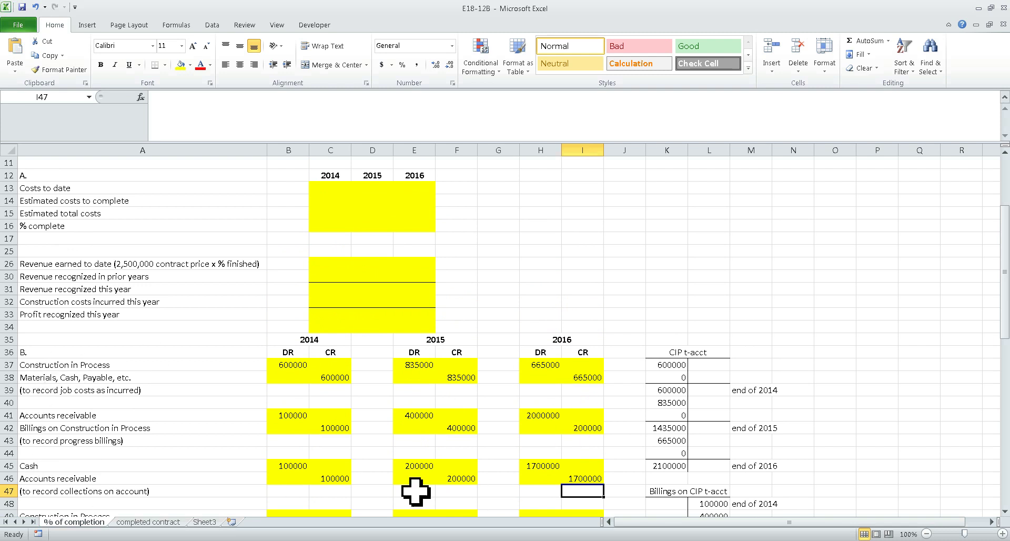
{"action": "left_click", "coordinate": [205, 464]}
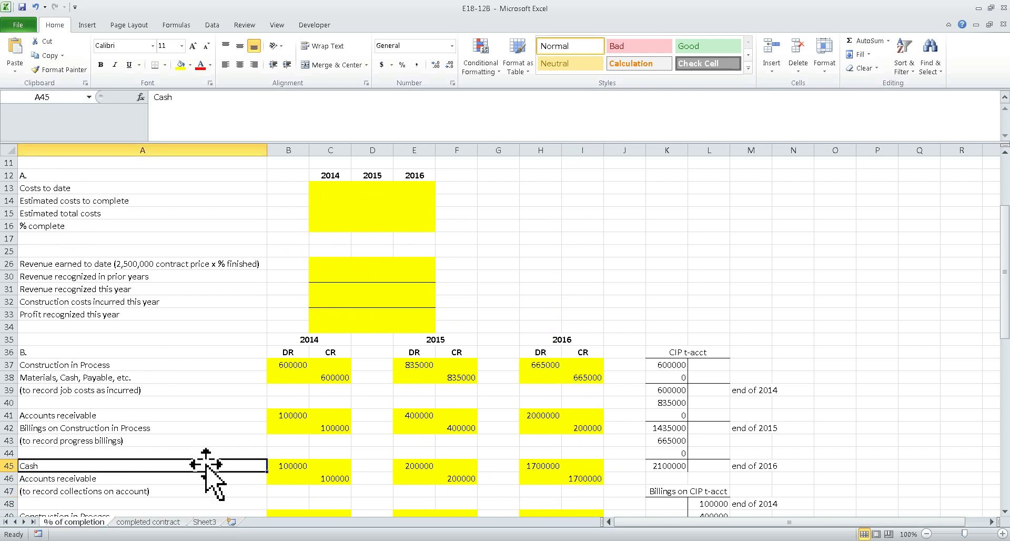
{"action": "scroll", "coordinate": [207, 464], "scroll_direction": "down", "scroll_amount": 3}
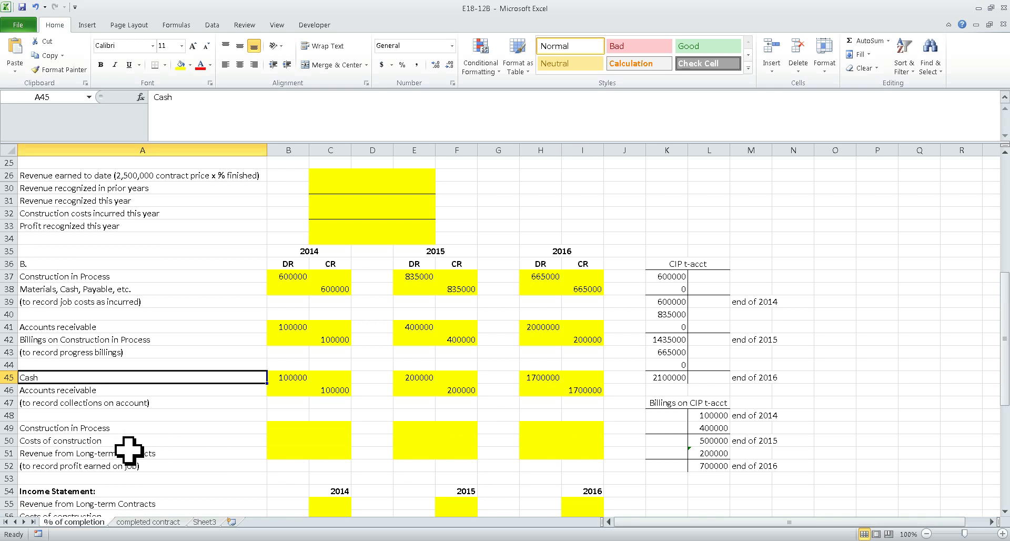
{"action": "left_click_drag", "start_coordinate": [49, 428], "coordinate": [589, 469]}
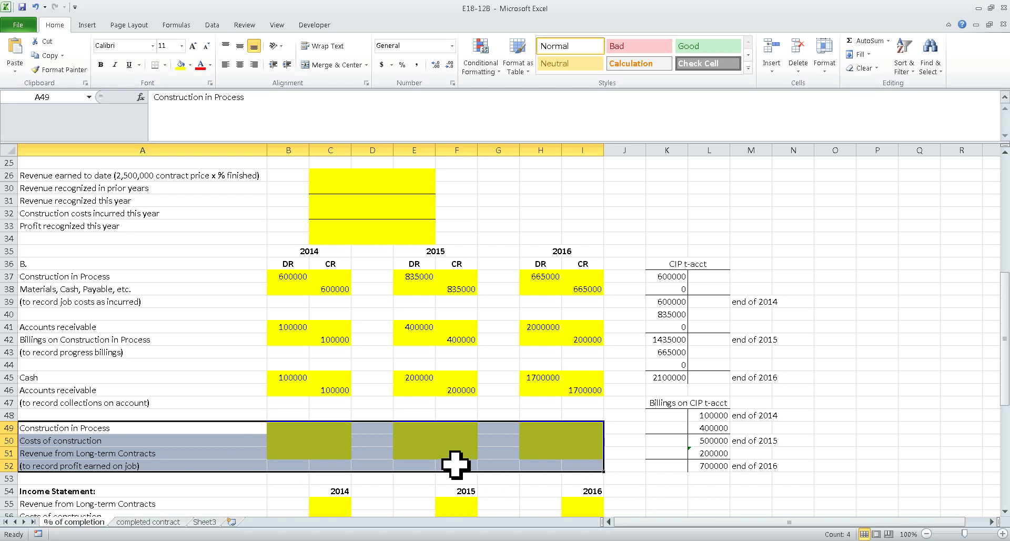
{"action": "left_click", "coordinate": [341, 452]}
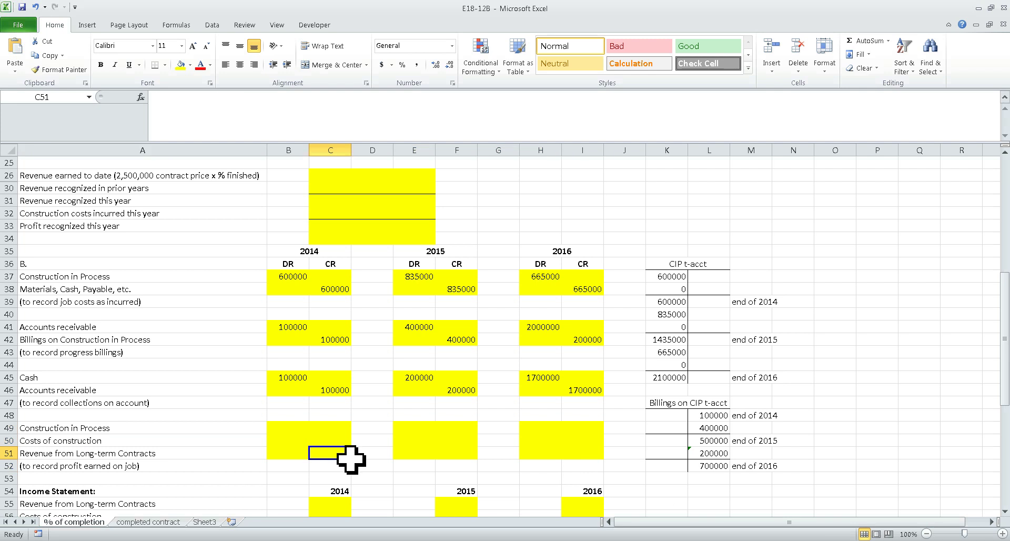
{"action": "scroll", "coordinate": [351, 462], "scroll_direction": "up", "scroll_amount": 6}
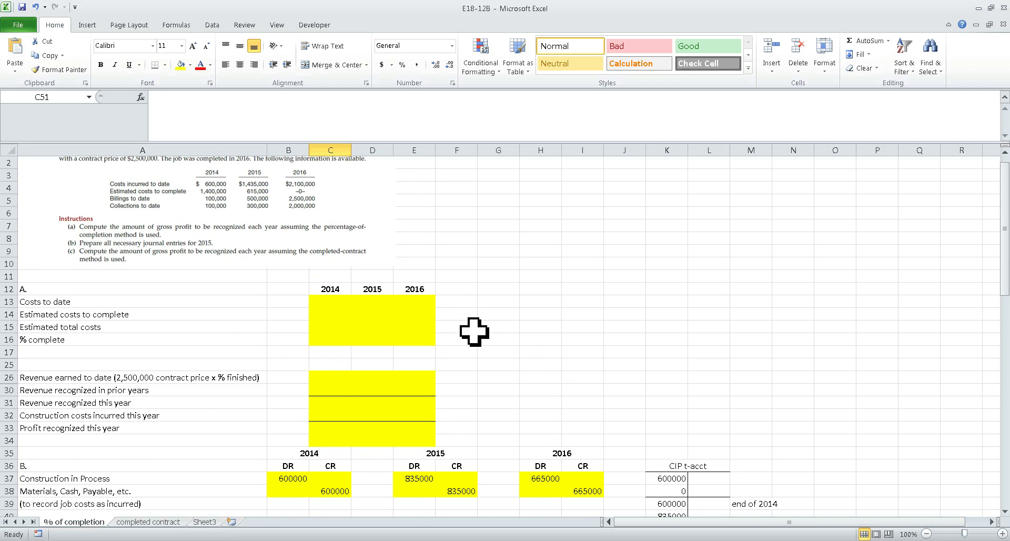
{"action": "scroll", "coordinate": [476, 332], "scroll_direction": "up", "scroll_amount": 1}
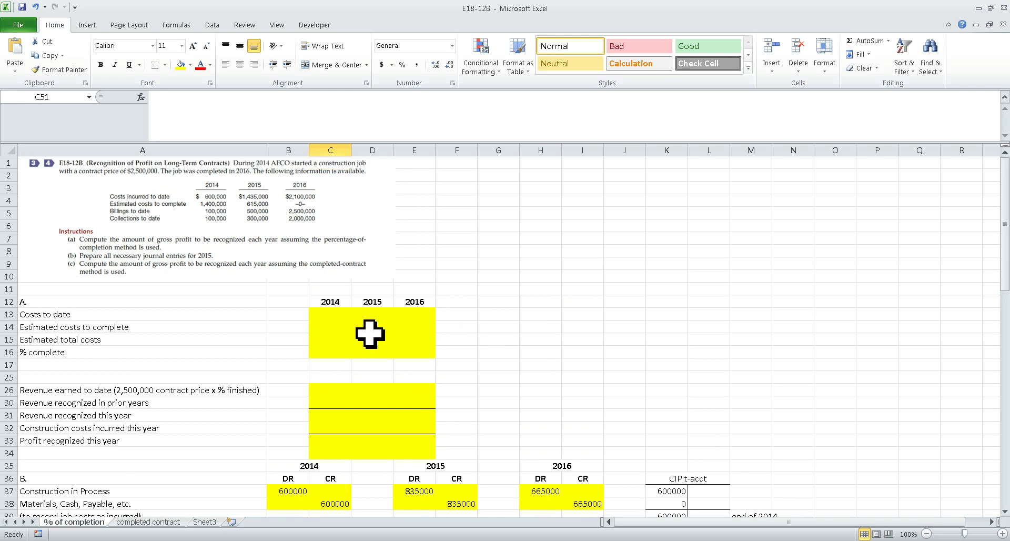
- Enter the 2014 costs to date as 600000 in C13 and the estimated costs to complete as 1400000 in C14
{"action": "left_click", "coordinate": [335, 318]}
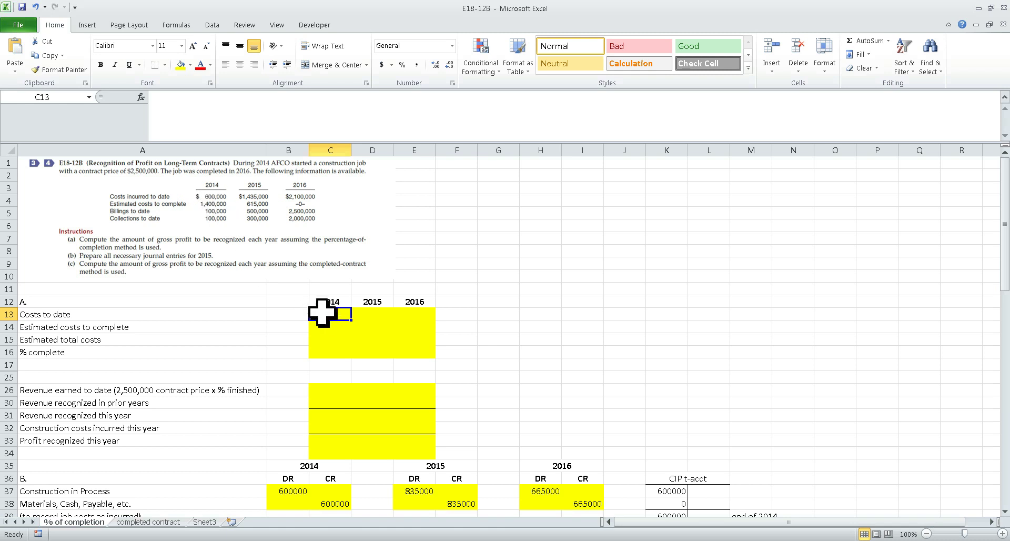
{"action": "type", "text": "600000"}
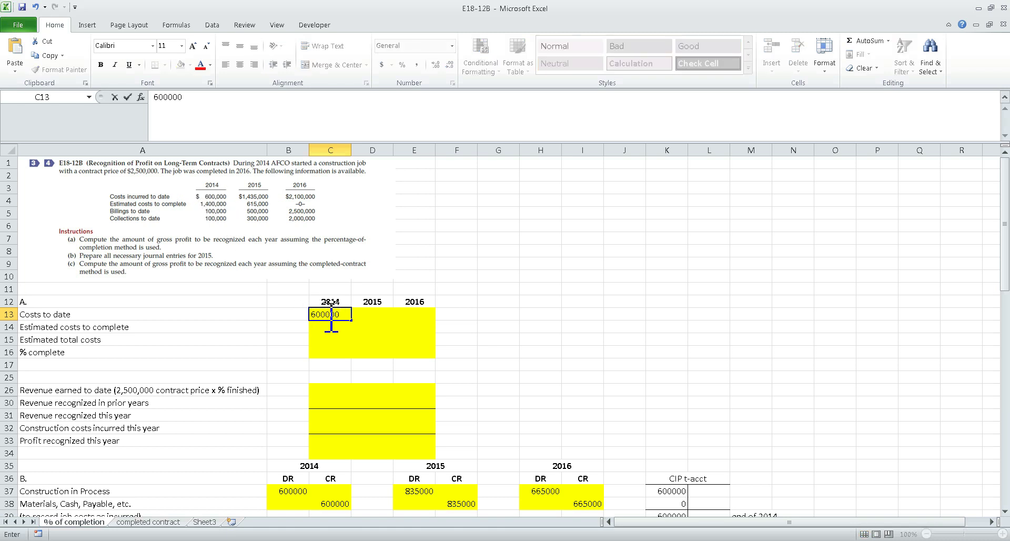
{"action": "key", "text": "Return"}
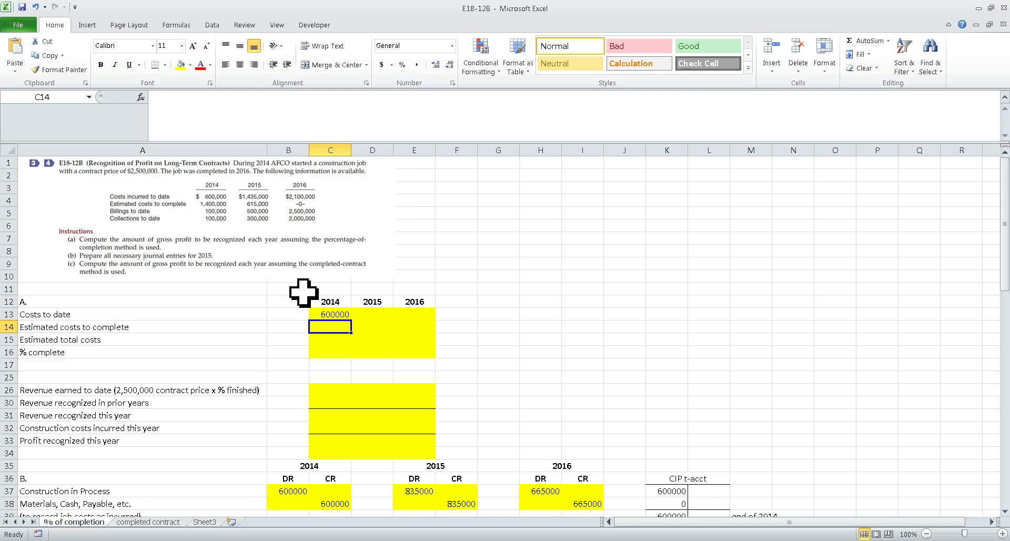
{"action": "type", "text": "14"}
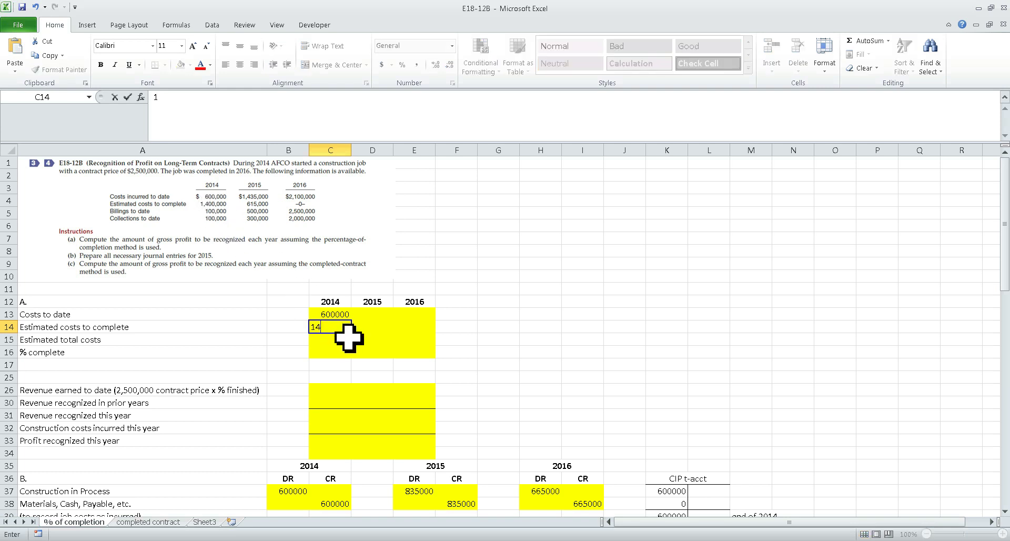
{"action": "type", "text": "00000"}
{"action": "key", "text": "Return"}
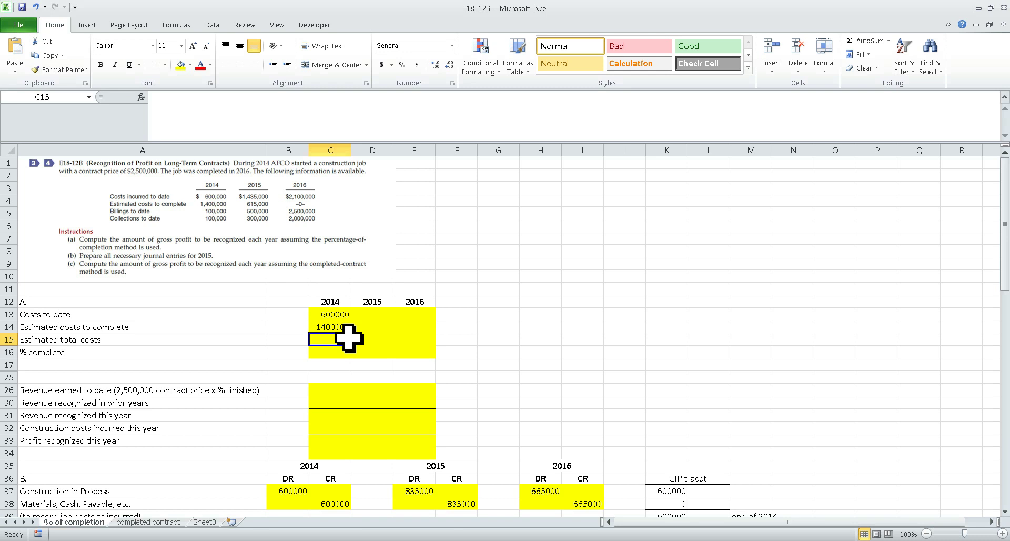
- Calculate the 2014 estimated total costs in C15 by adding costs to date and estimated costs to complete (C13+C14)
{"action": "type", "text": "+"}
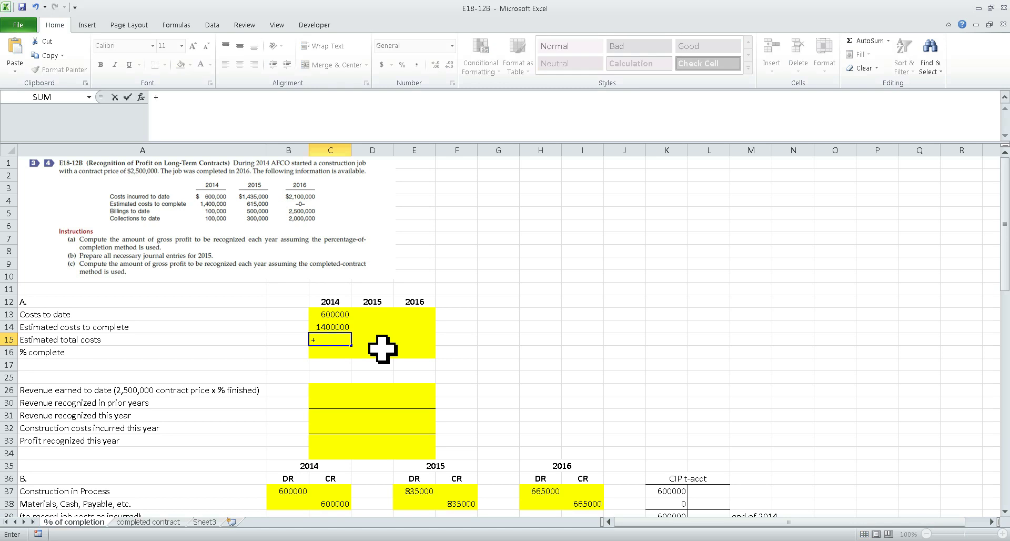
{"action": "key", "text": "Up"}
{"action": "key", "text": "Up"}
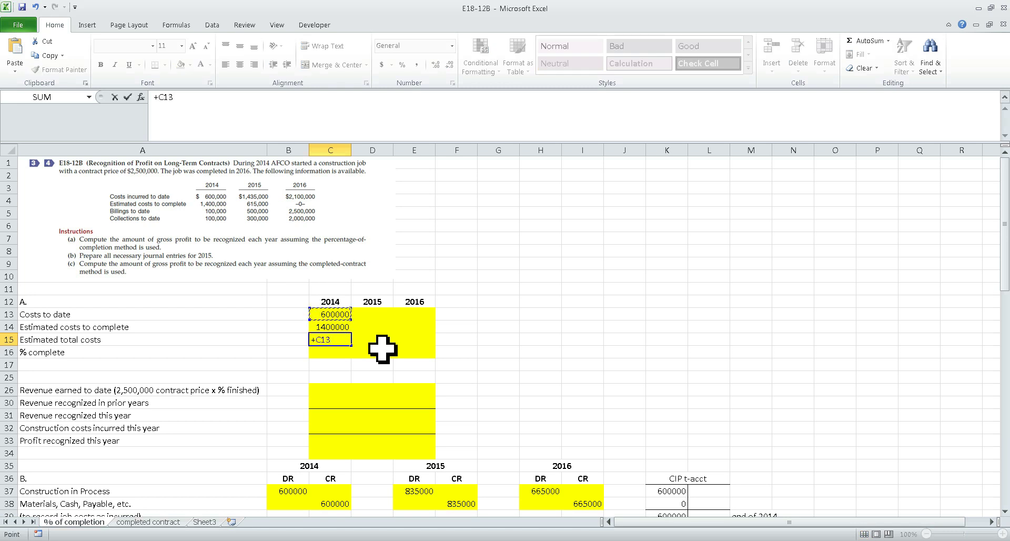
{"action": "type", "text": "+"}
{"action": "key", "text": "Up"}
{"action": "key", "text": "Return"}
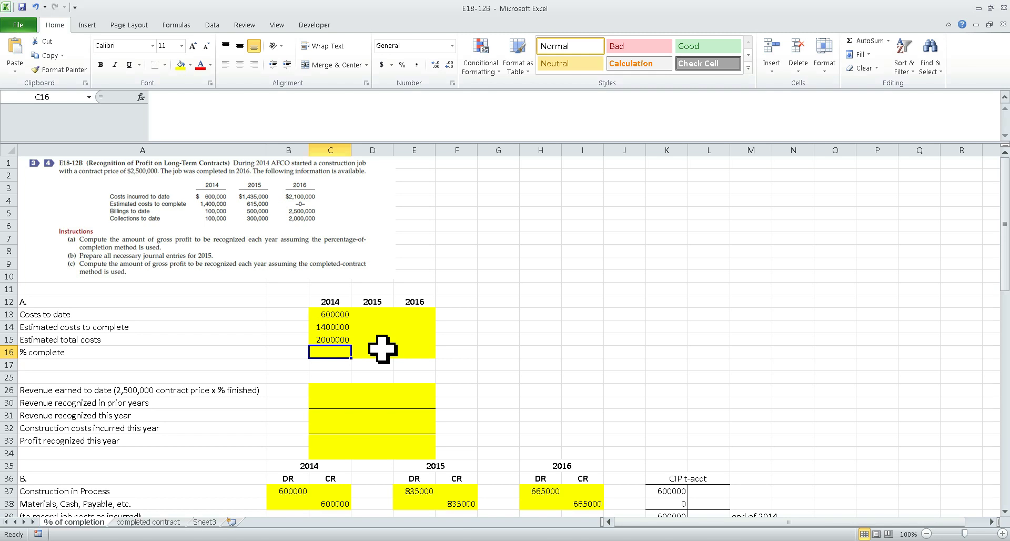
- Calculate the 2014 % complete in C16 by dividing costs to date by estimated total costs (C13/C15)
{"action": "type", "text": "+"}
{"action": "key", "text": "Up"}
{"action": "key", "text": "Up"}
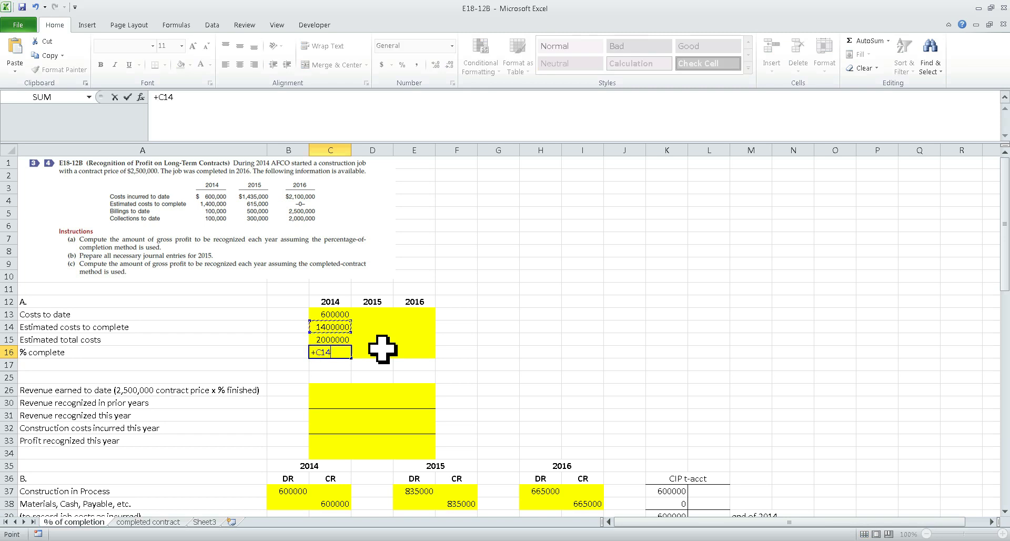
{"action": "type", "text": "/"}
{"action": "key", "text": "Up"}
{"action": "key", "text": "Return"}
{"action": "key", "text": "Up"}
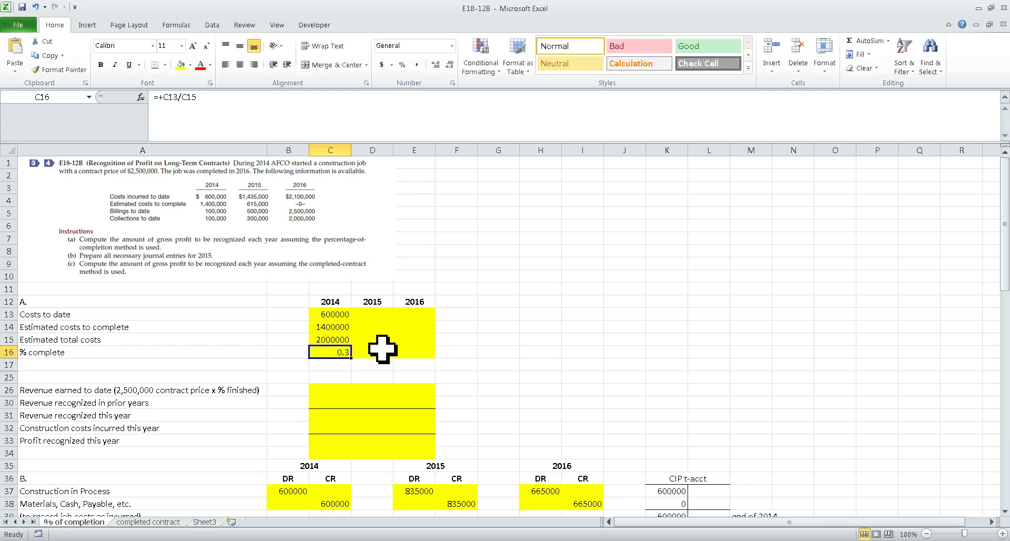
{"action": "key", "text": "Up"}
{"action": "key", "text": "Up"}
{"action": "key", "text": "Up"}
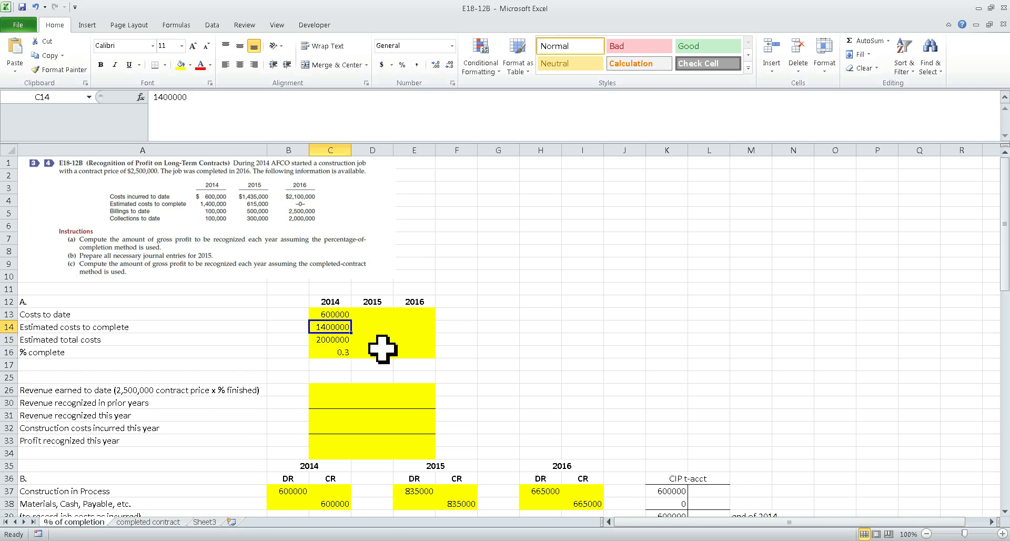
- Enter the 2015 costs to date as 1435000 in D13 and the estimated costs to complete as 615000 in D14
{"action": "key", "text": "Down"}
{"action": "key", "text": "Down"}
{"action": "key", "text": "Down"}
{"action": "key", "text": "Up"}
{"action": "key", "text": "Down"}
{"action": "key", "text": "Up"}
{"action": "key", "text": "Up"}
{"action": "key", "text": "Up"}
{"action": "key", "text": "Right"}
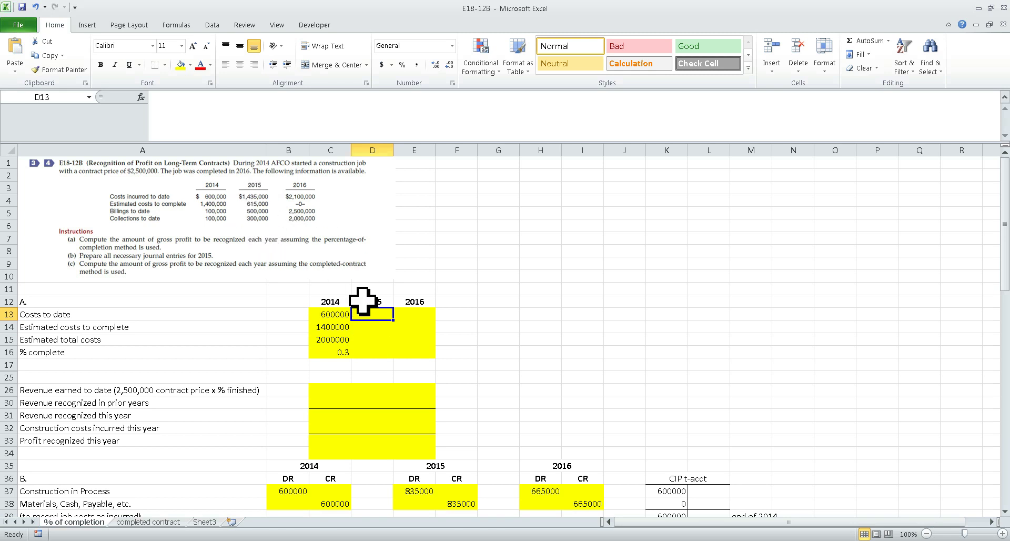
{"action": "type", "text": "14"}
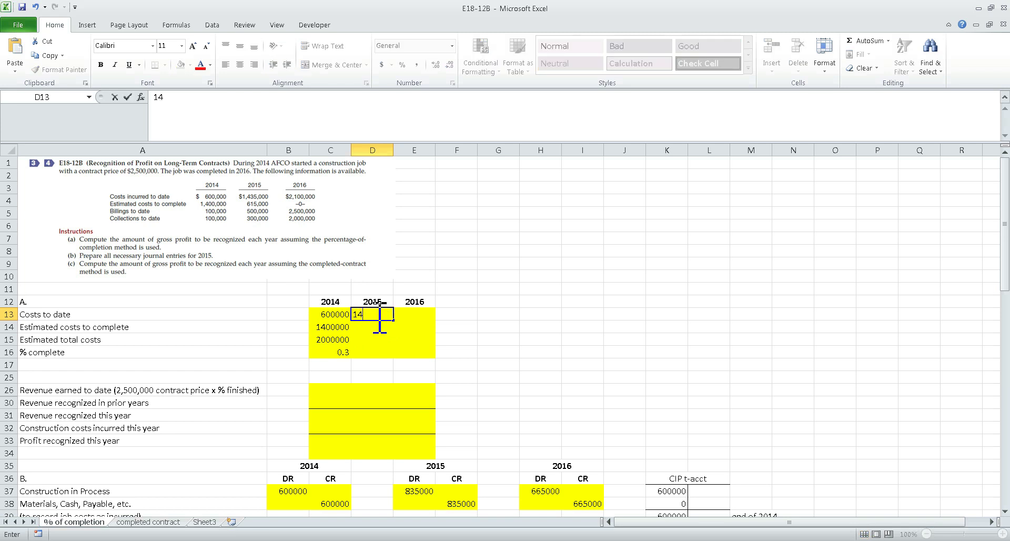
{"action": "type", "text": "35000"}
{"action": "key", "text": "Return"}
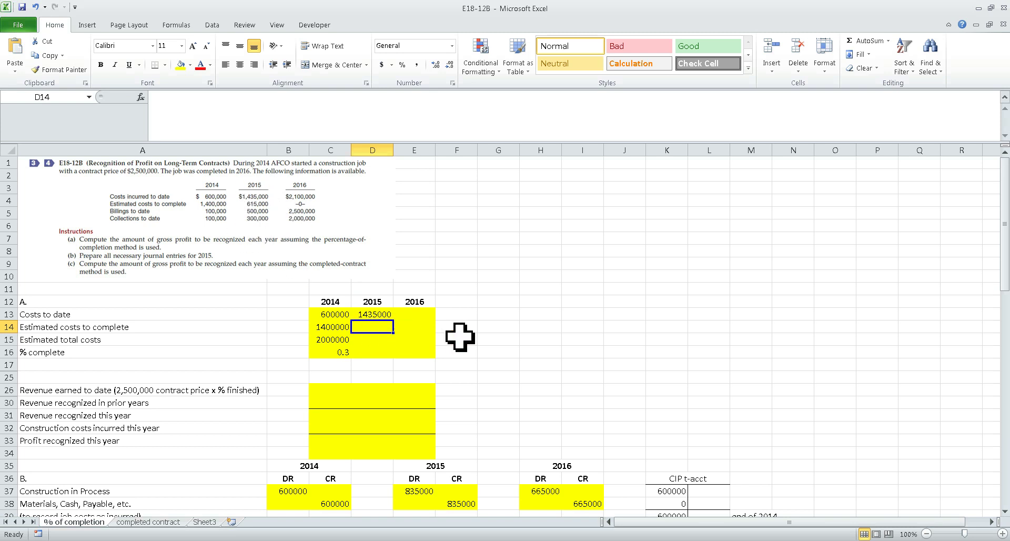
{"action": "type", "text": "615000"}
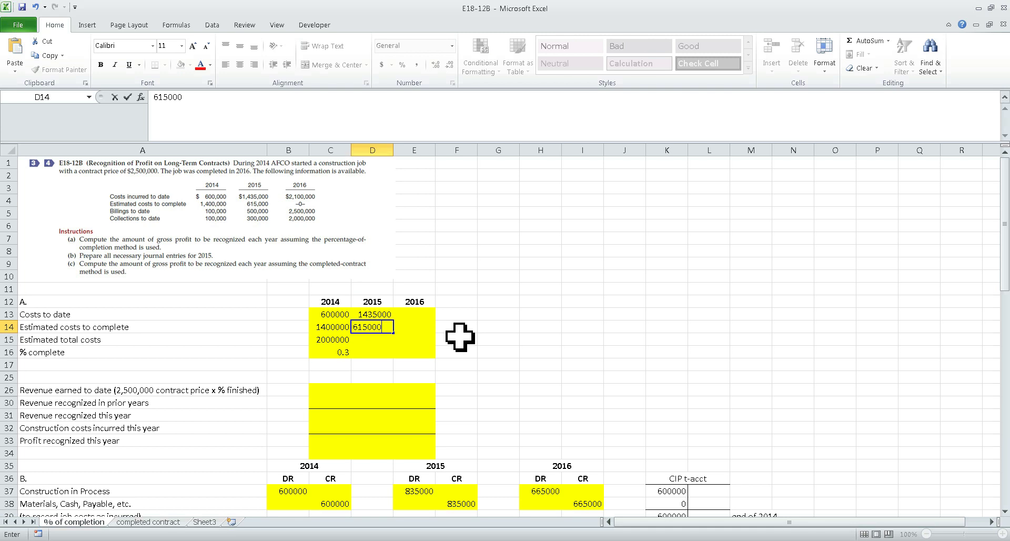
{"action": "key", "text": "Return"}
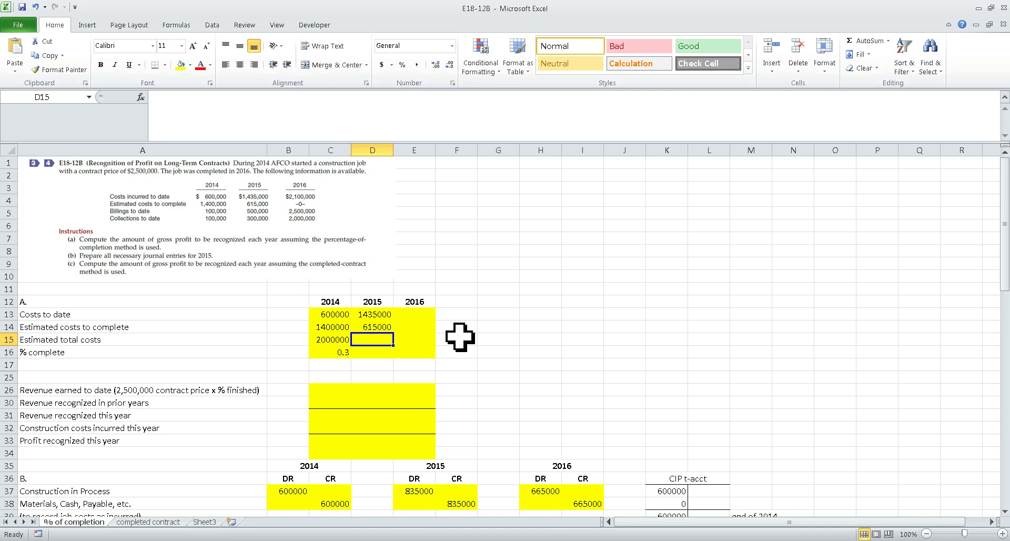
- Calculate the 2015 estimated total costs in D15 by adding costs to date and estimated costs to complete (D13+D14)
{"action": "type", "text": "+"}
{"action": "key", "text": "Up"}
{"action": "key", "text": "Up"}
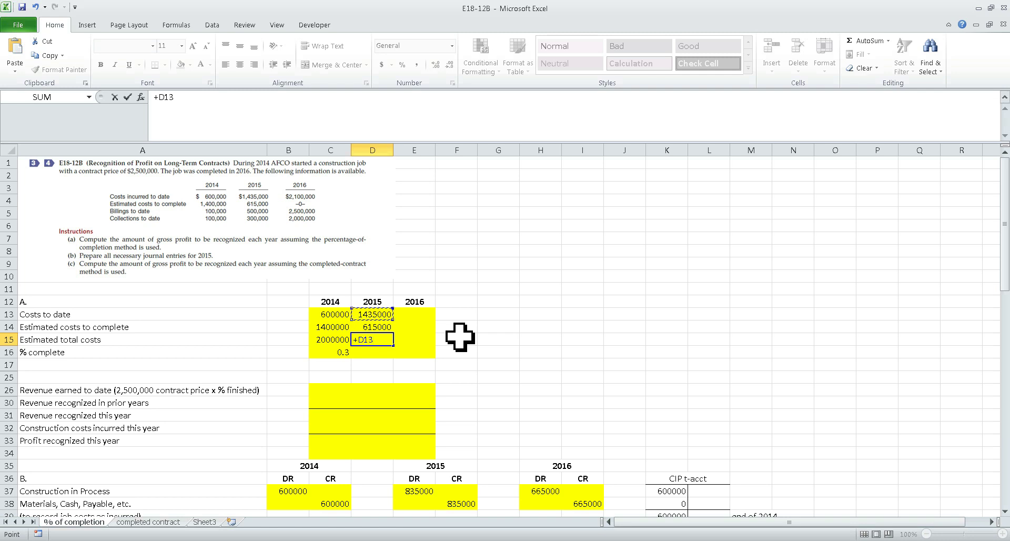
{"action": "type", "text": "+"}
{"action": "key", "text": "Up"}
{"action": "key", "text": "Return"}
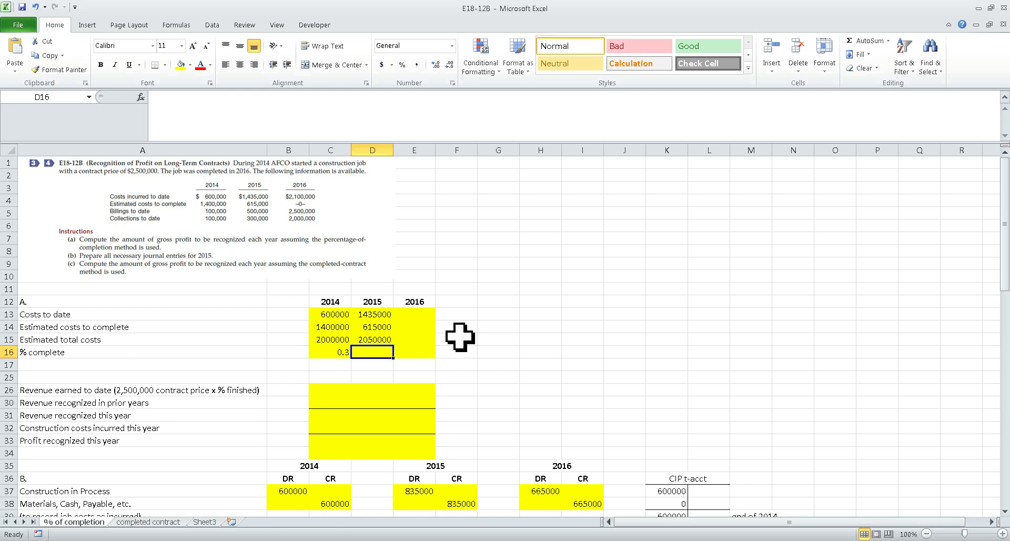
- Calculate the 2015 % complete in D16 by dividing costs to date by estimated total costs (D13/D15)
{"action": "type", "text": "+"}
{"action": "key", "text": "Up"}
{"action": "key", "text": "Up"}
{"action": "key", "text": "Up"}
{"action": "type", "text": "/"}
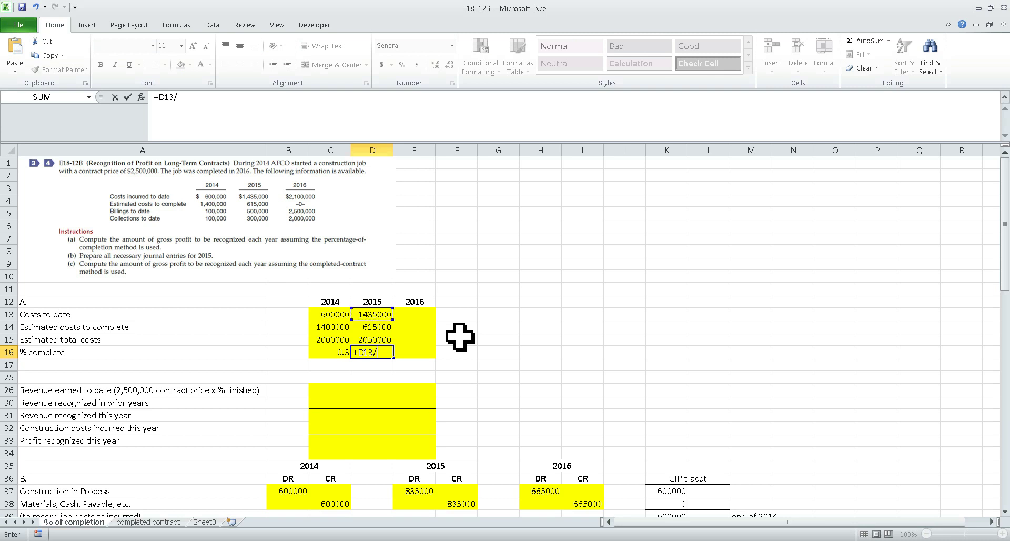
{"action": "key", "text": "Up"}
{"action": "key", "text": "Return"}
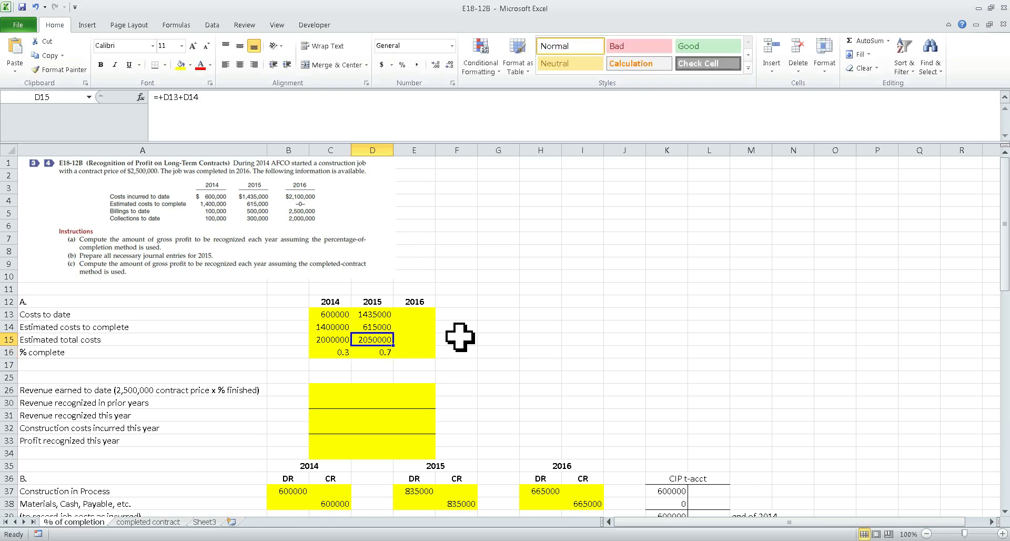
{"action": "key", "text": "Down"}
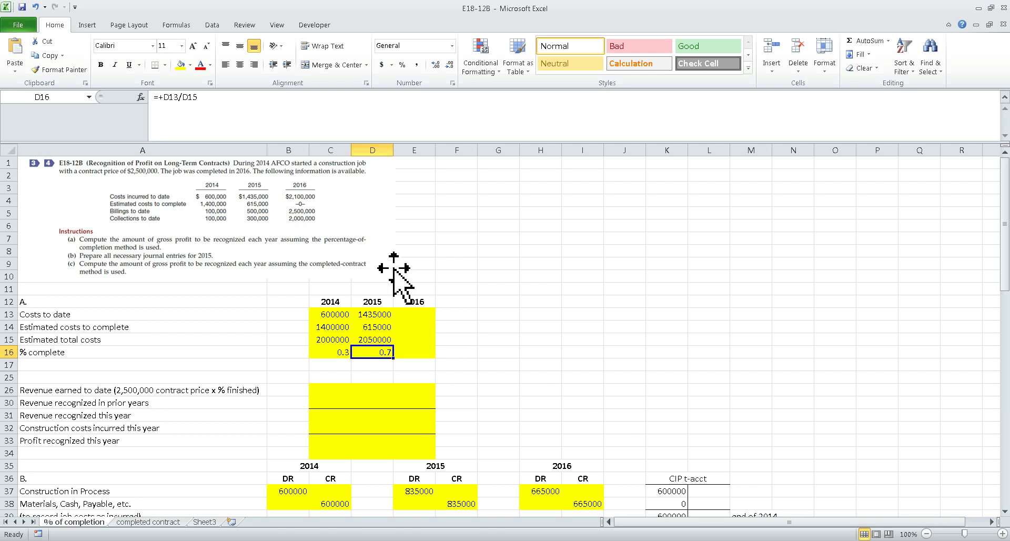
- Enter the 2016 costs to date as 2100000 in E13 and the estimated costs to complete as 0 in E14
{"action": "left_click", "coordinate": [421, 314]}
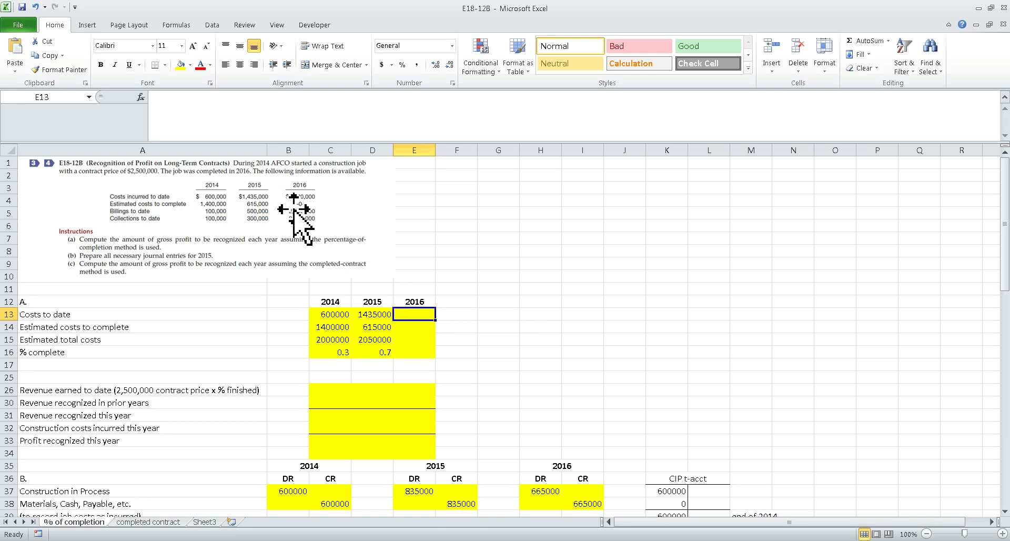
{"action": "type", "text": "2100000"}
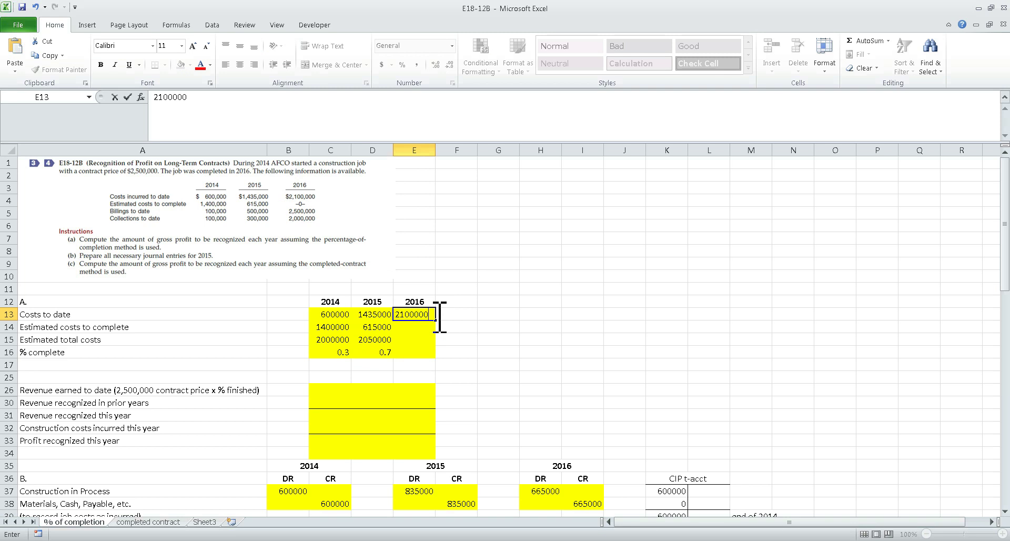
{"action": "key", "text": "Return"}
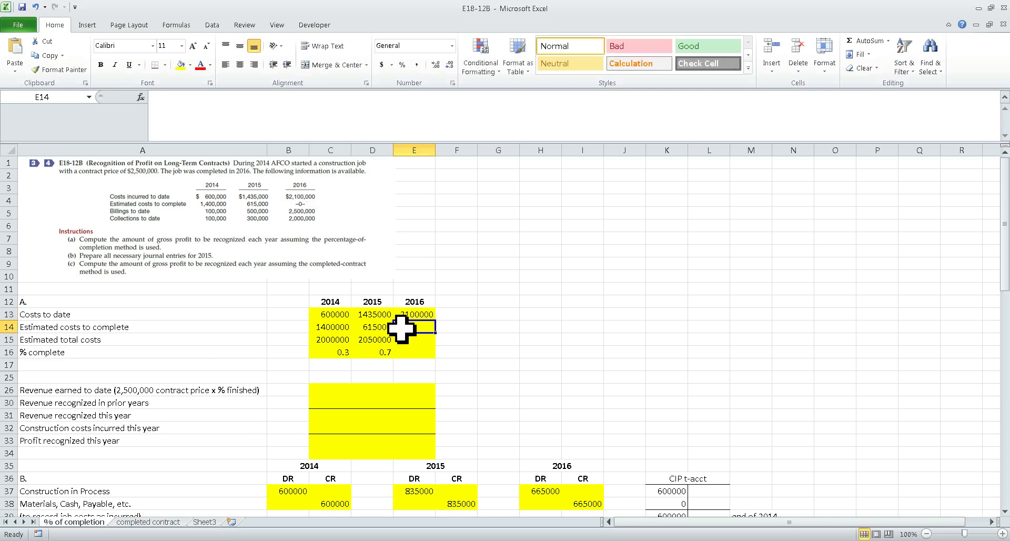
{"action": "type", "text": "0"}
{"action": "key", "text": "Return"}
- Calculate the 2016 estimated total costs in E15 by adding costs to date and estimated costs to complete (E13+E14)
{"action": "type", "text": "+"}
{"action": "key", "text": "Up"}
{"action": "key", "text": "Up"}
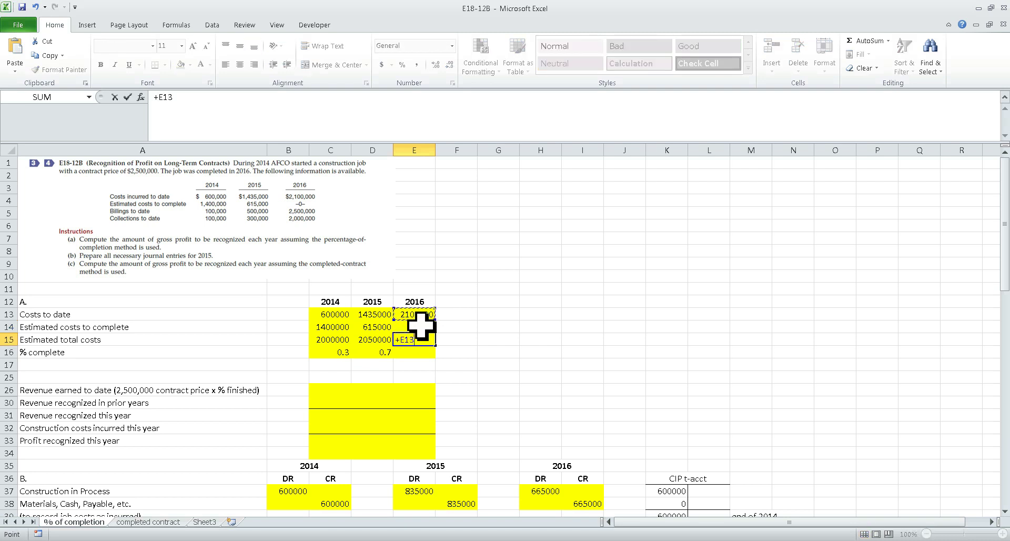
{"action": "type", "text": "+"}
{"action": "key", "text": "Up"}
{"action": "key", "text": "Return"}
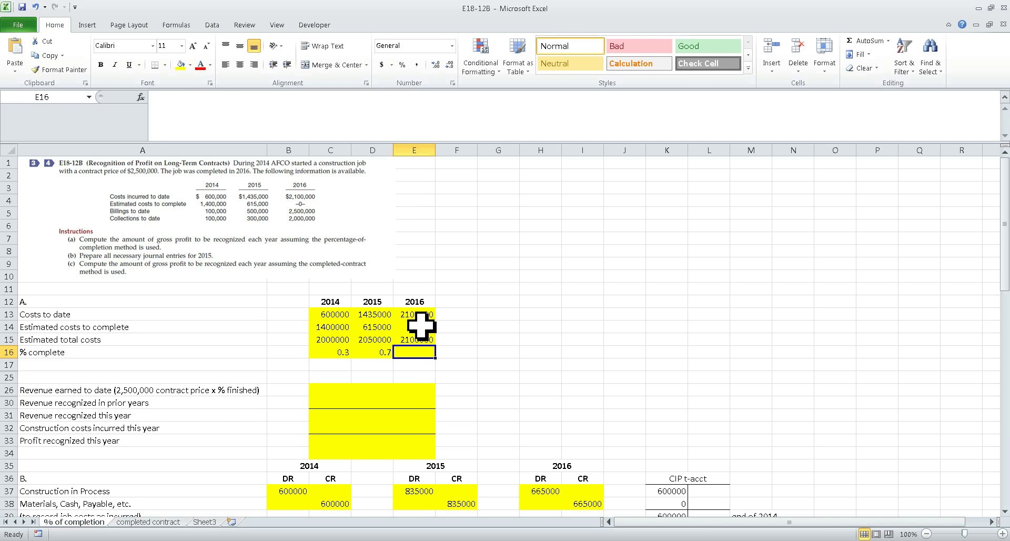
- Calculate the 2016 % complete in E16 by dividing costs to date by estimated total costs (E13/E15)
{"action": "type", "text": "+E13/E15"}
{"action": "key", "text": "Escape"}
{"action": "type", "text": "+"}
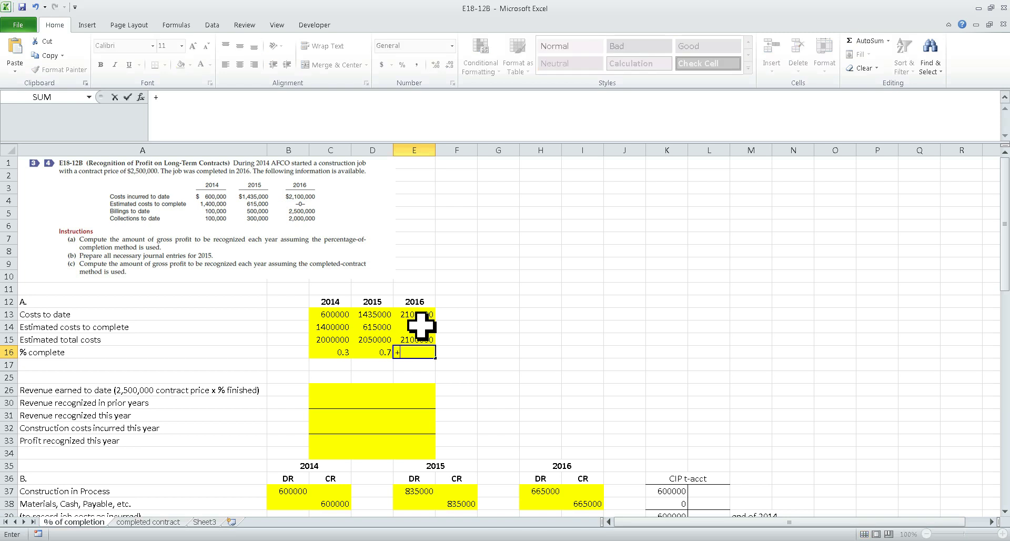
{"action": "key", "text": "Up"}
{"action": "key", "text": "Up"}
{"action": "key", "text": "Up"}
{"action": "type", "text": "/"}
{"action": "key", "text": "Up"}
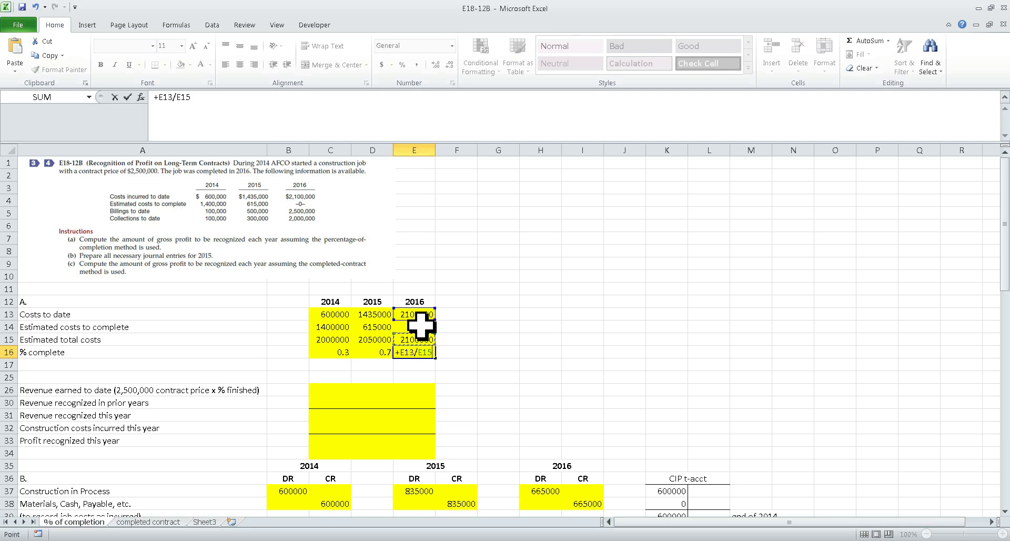
{"action": "key", "text": "Return"}
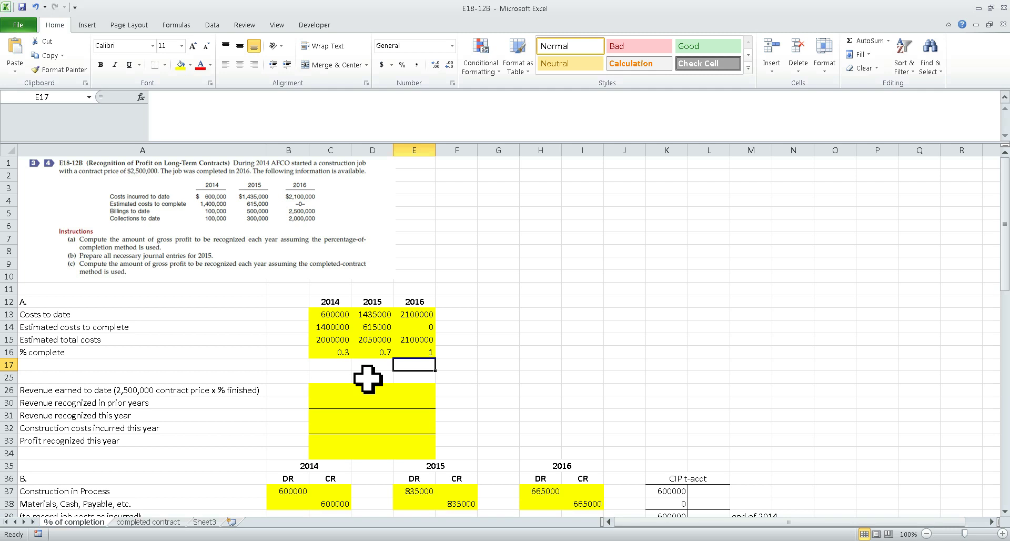
- Calculate the 2014 revenue earned to date in C26 by multiplying the 2500000 contract price by the % complete in C16
{"action": "left_click", "coordinate": [335, 392]}
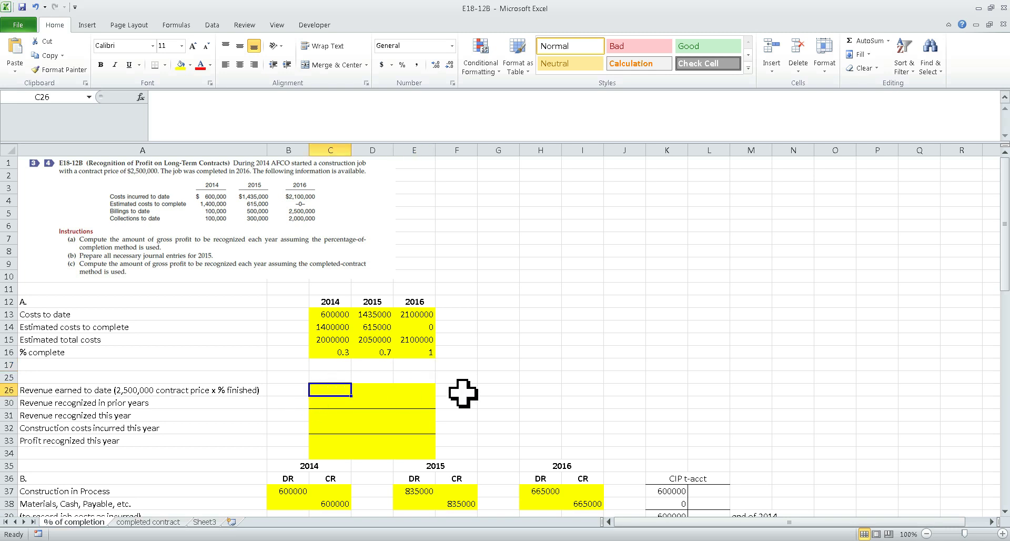
{"action": "left_click", "coordinate": [344, 354]}
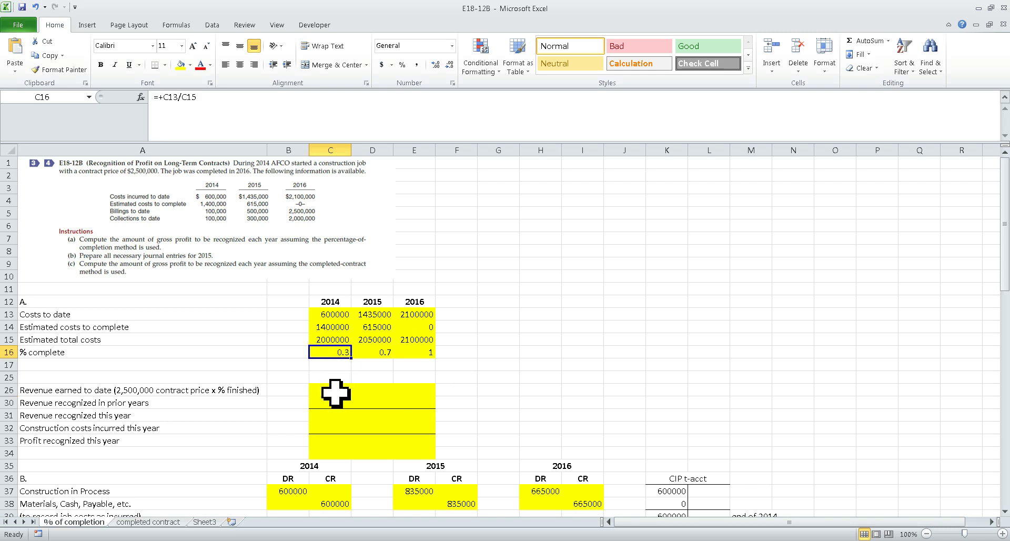
{"action": "left_click", "coordinate": [135, 392]}
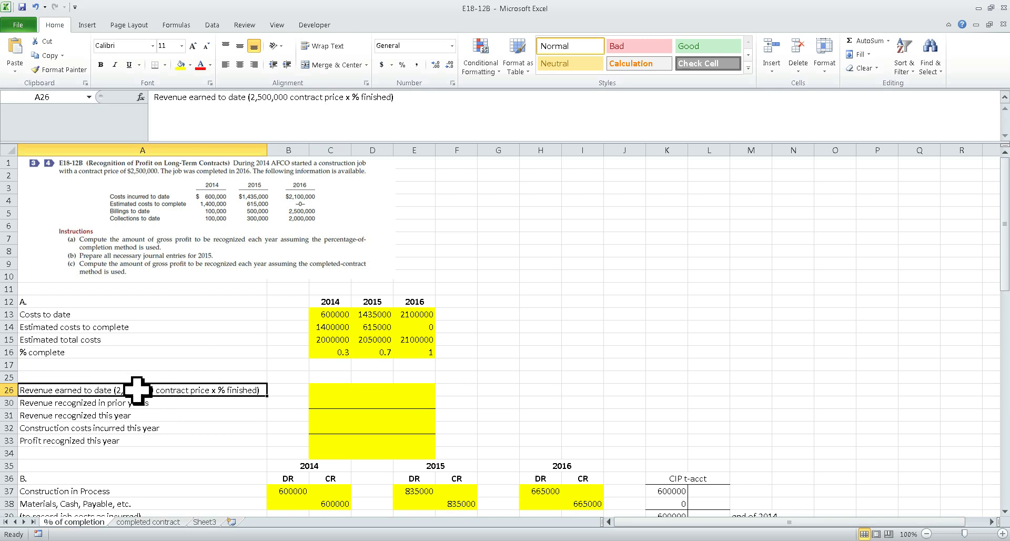
{"action": "left_click", "coordinate": [340, 391]}
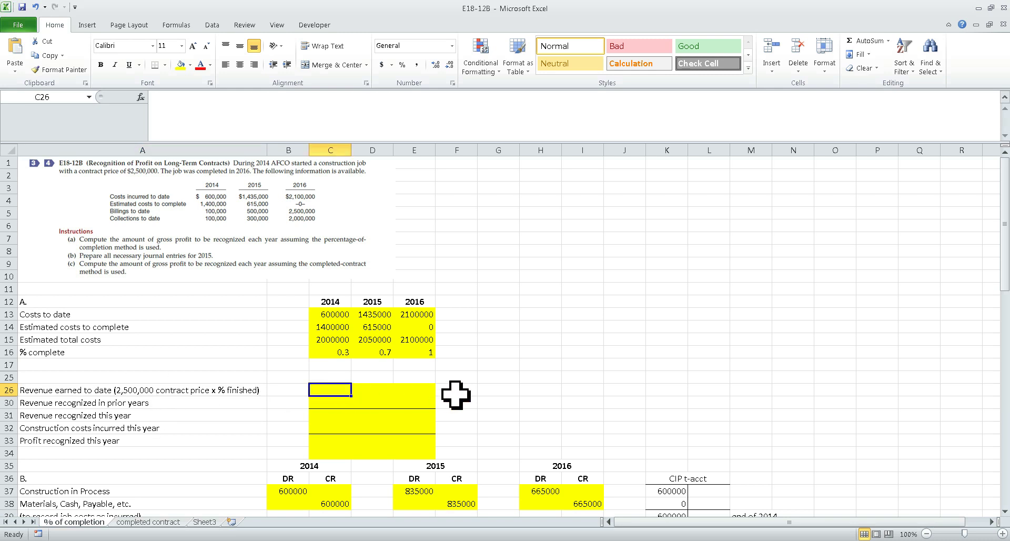
{"action": "type", "text": "+2"}
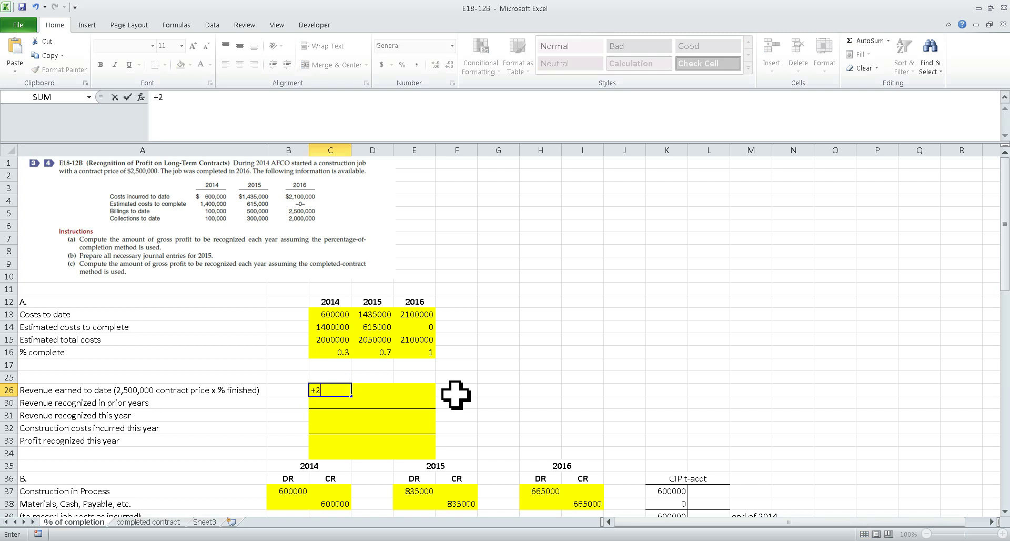
{"action": "type", "text": "500000*"}
{"action": "key", "text": "Up"}
{"action": "key", "text": "Up"}
{"action": "key", "text": "Up"}
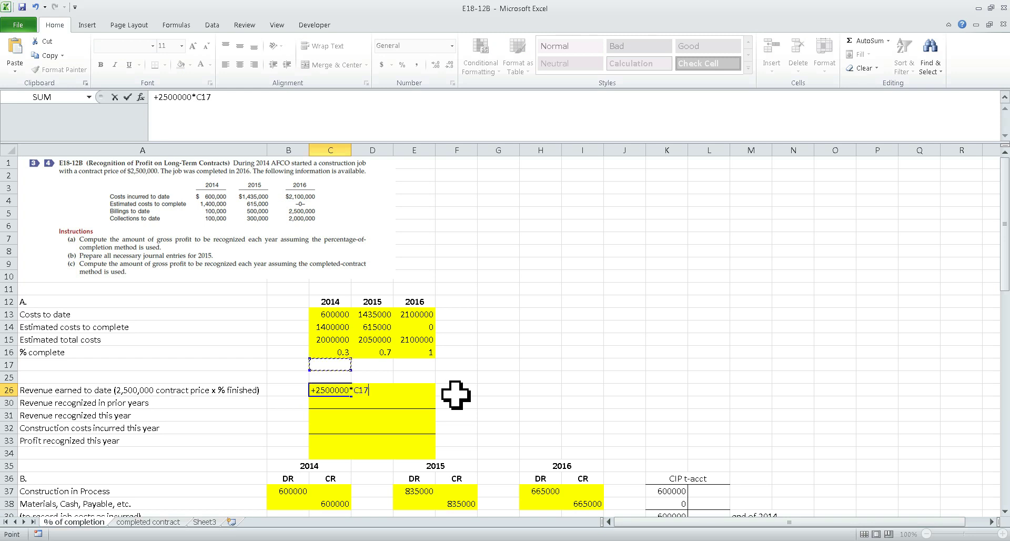
{"action": "key", "text": "Return"}
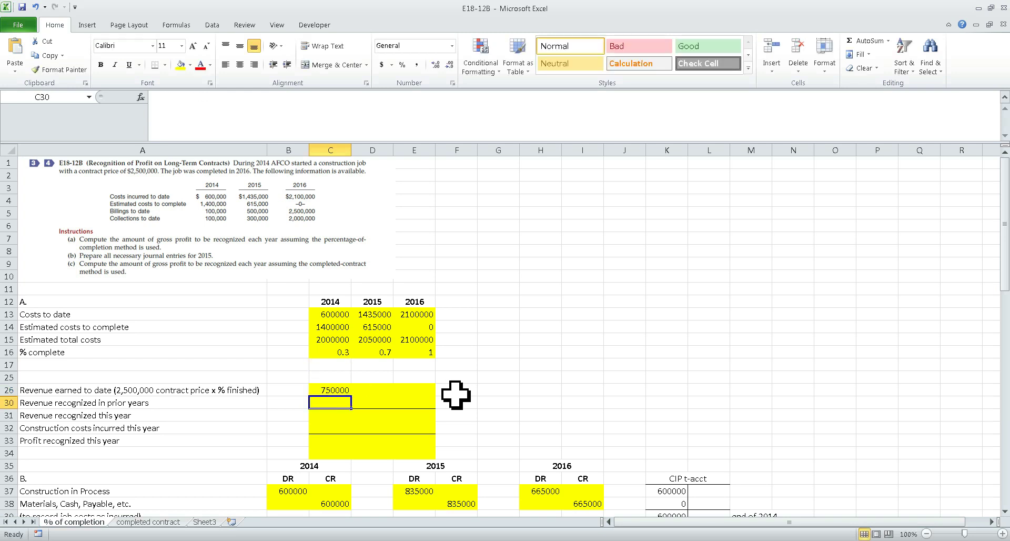
{"action": "key", "text": "Up"}
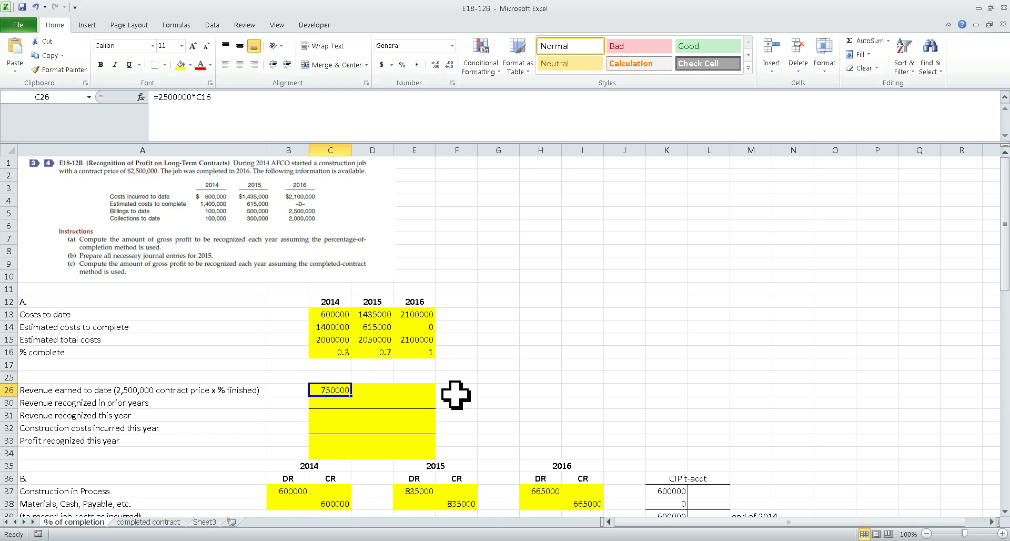
{"action": "key", "text": "Down"}
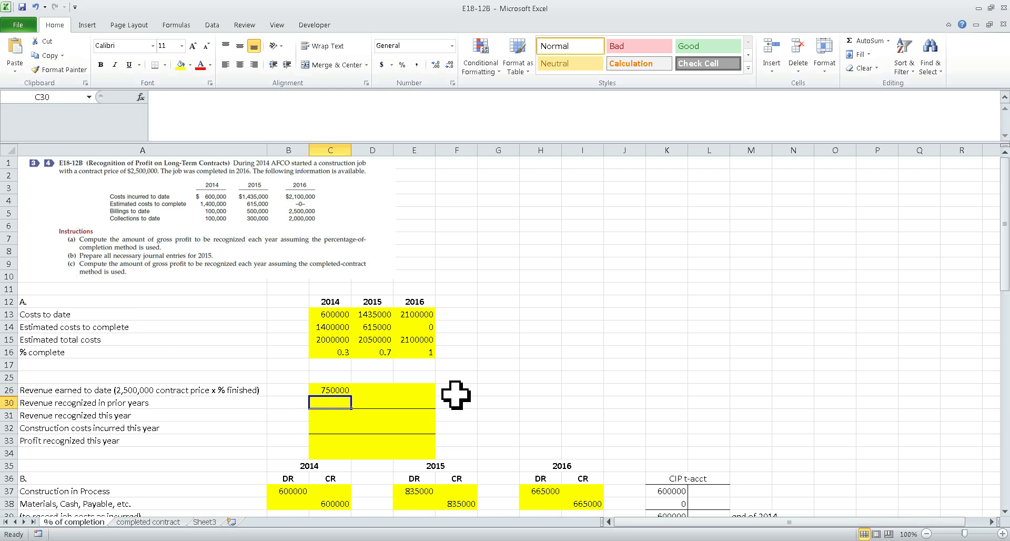
- Enter 0 in C30 as the revenue recognized in prior years for 2014
{"action": "left_click", "coordinate": [45, 405]}
{"action": "left_click", "coordinate": [338, 404]}
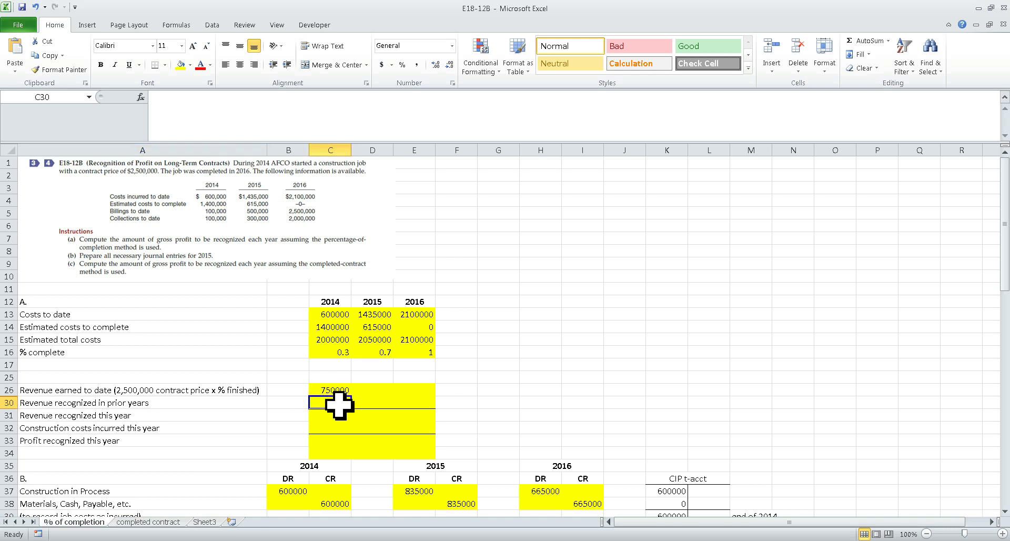
{"action": "type", "text": "0"}
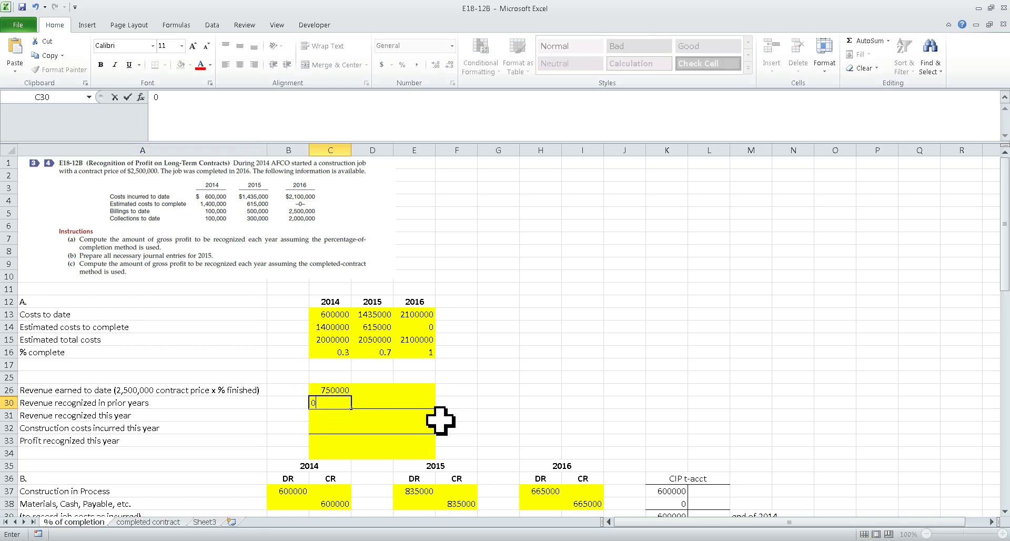
{"action": "key", "text": "Return"}
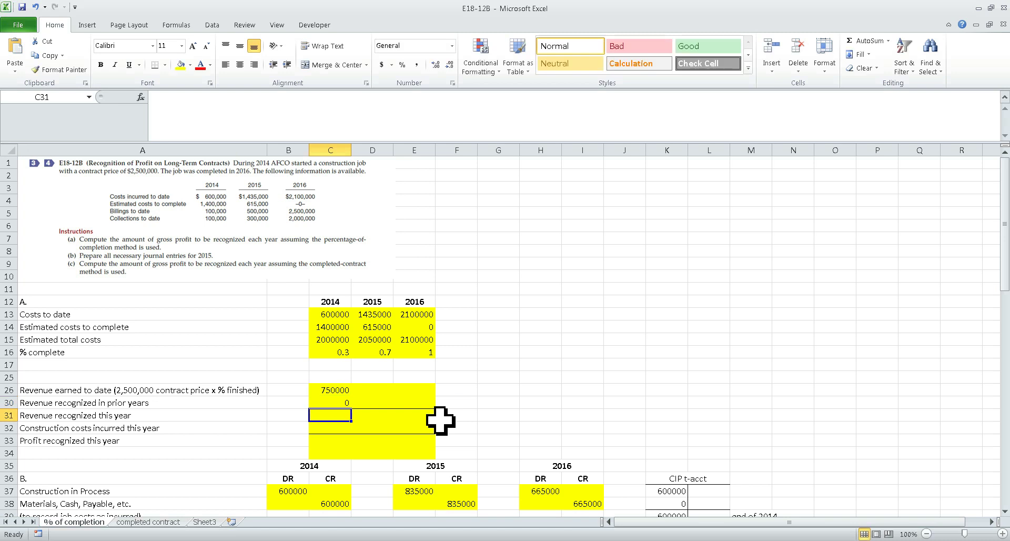
- Calculate the 2014 revenue recognized this year in C31 by subtracting prior-year revenue from revenue earned to date (C26-C30)
{"action": "type", "text": "+"}
{"action": "key", "text": "Up"}
{"action": "key", "text": "Up"}
{"action": "type", "text": "-"}
{"action": "key", "text": "Up"}
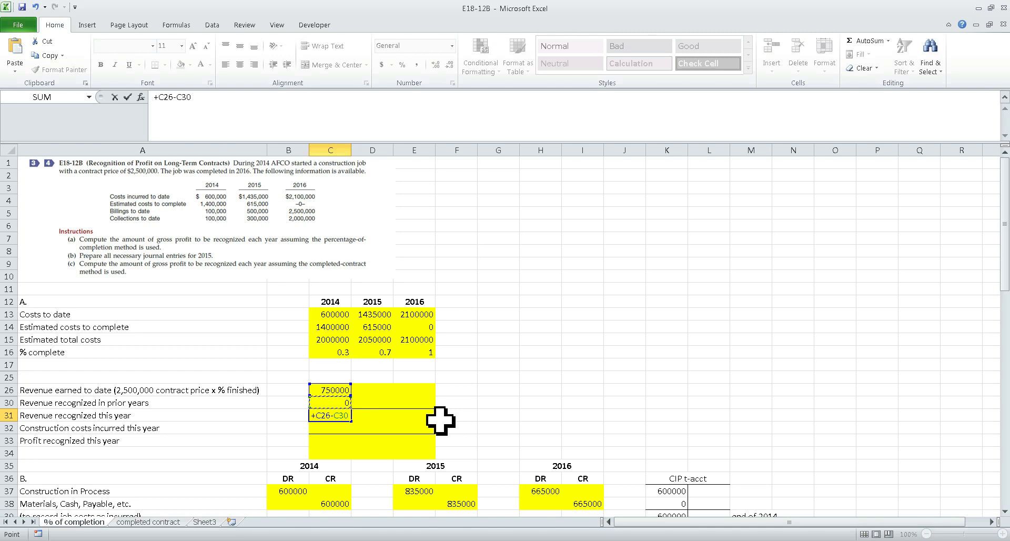
{"action": "key", "text": "Return"}
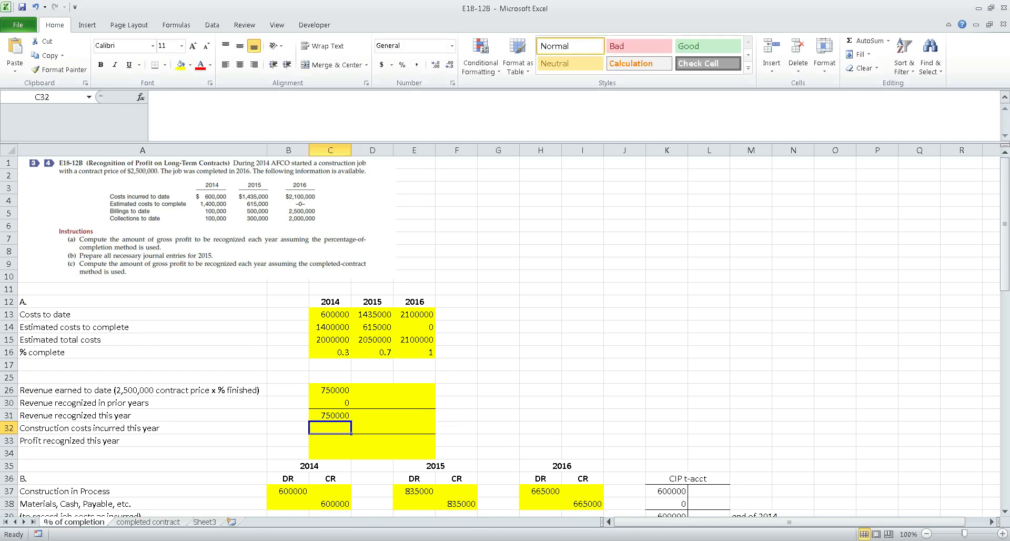
{"action": "left_click", "coordinate": [902, 540]}
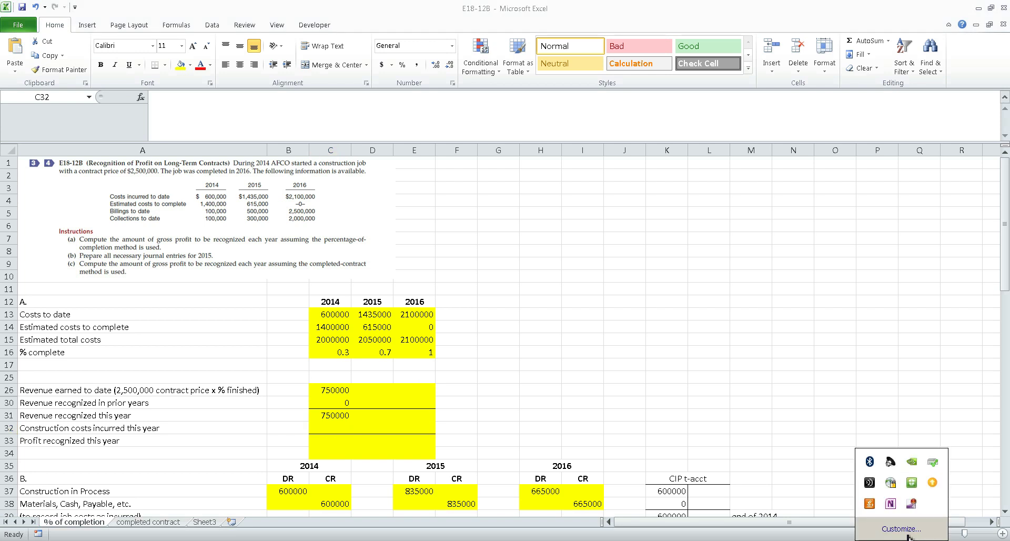
{"action": "right_click", "coordinate": [913, 505]}
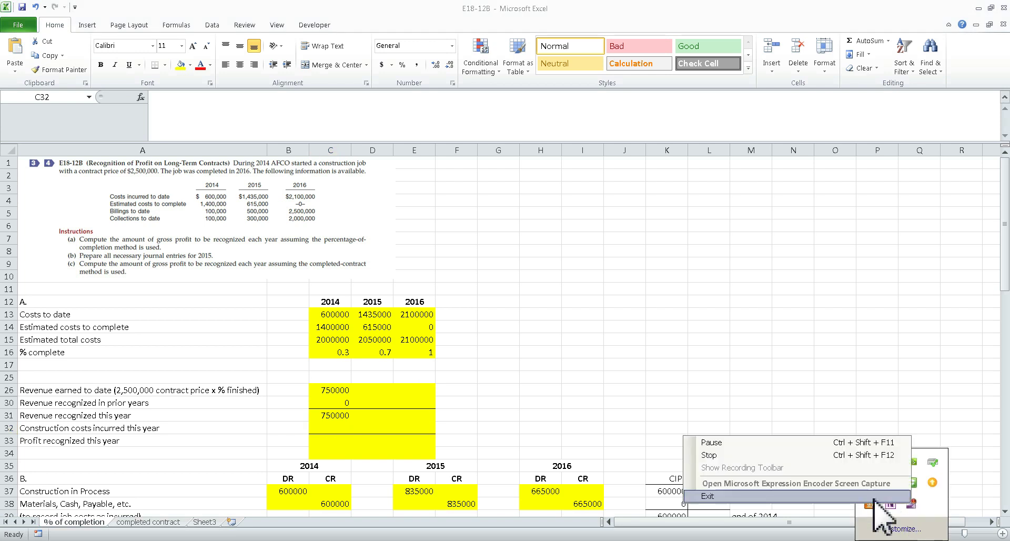
{"action": "left_click", "coordinate": [719, 446]}
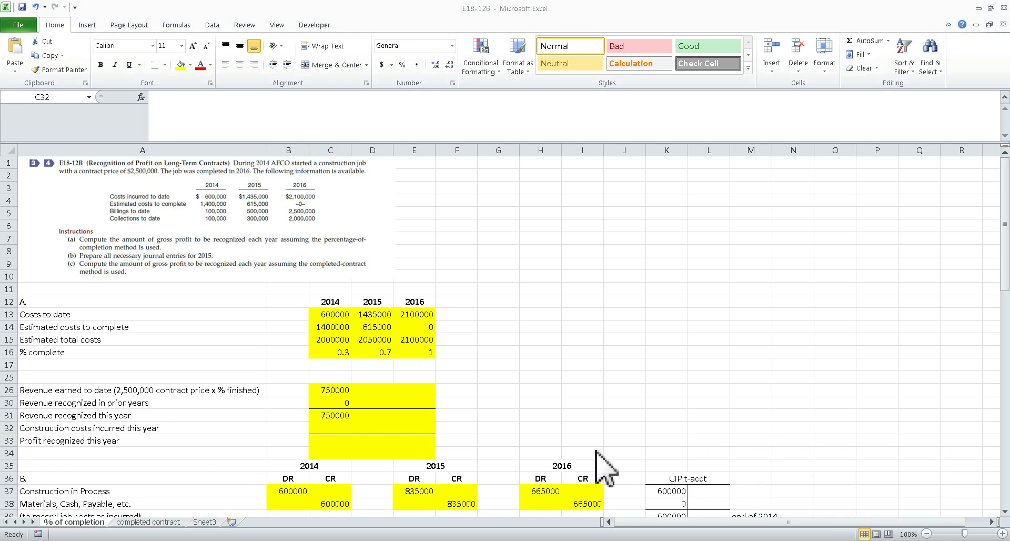
- Link the 2014 construction costs incurred this year in C32 to the Construction in Process debit in B37
{"action": "left_click", "coordinate": [340, 416]}
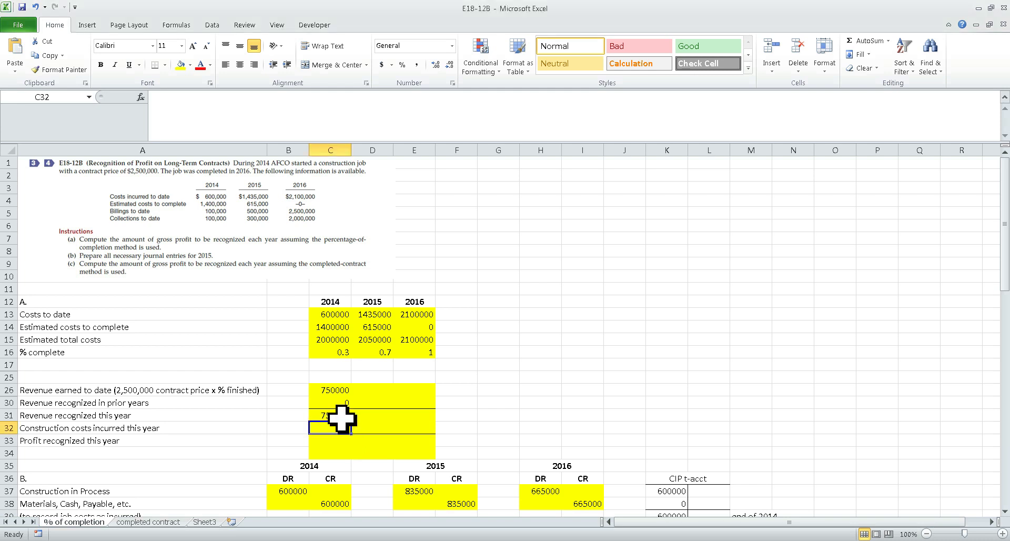
{"action": "left_click", "coordinate": [333, 429]}
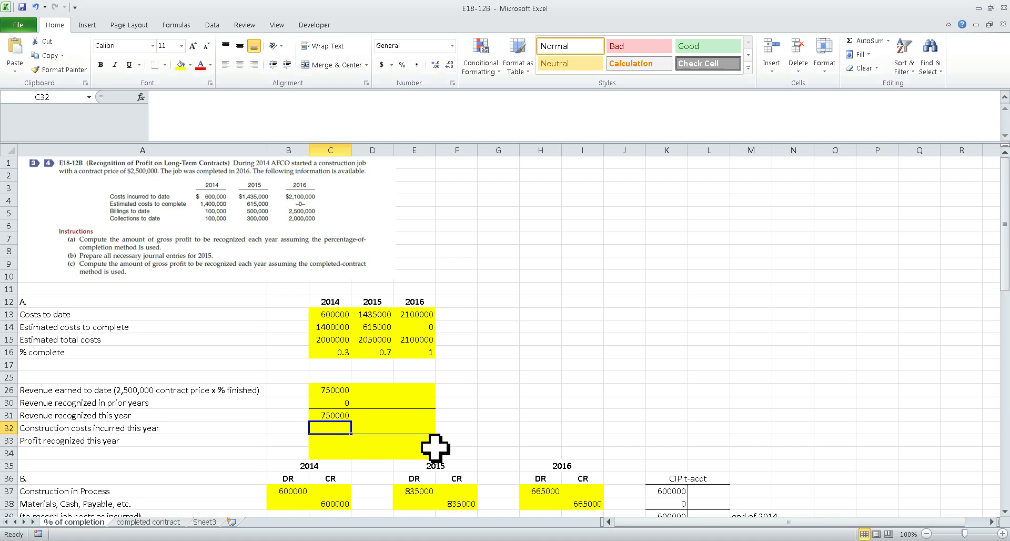
{"action": "type", "text": "+"}
{"action": "scroll", "coordinate": [437, 447], "scroll_direction": "down", "scroll_amount": 3}
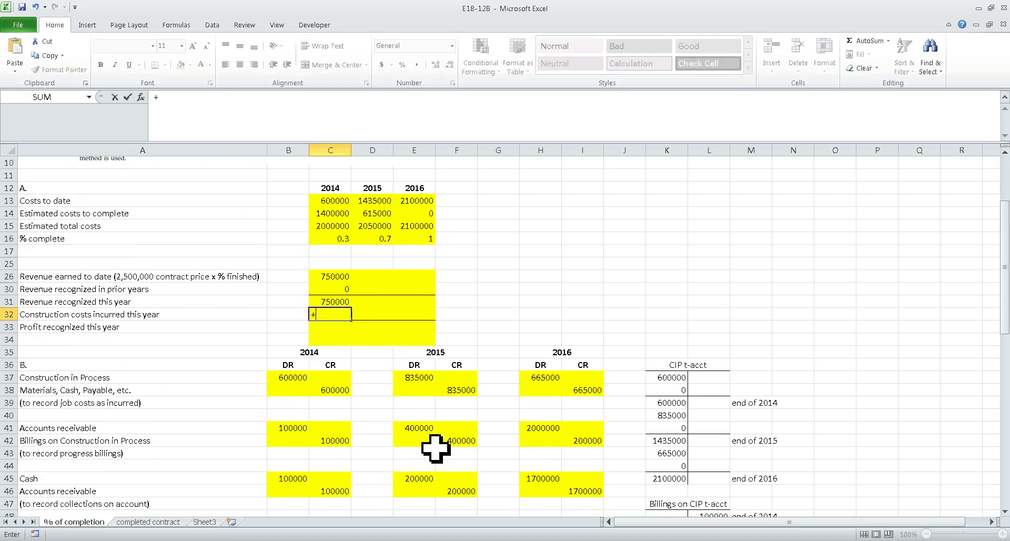
{"action": "left_click", "coordinate": [288, 379]}
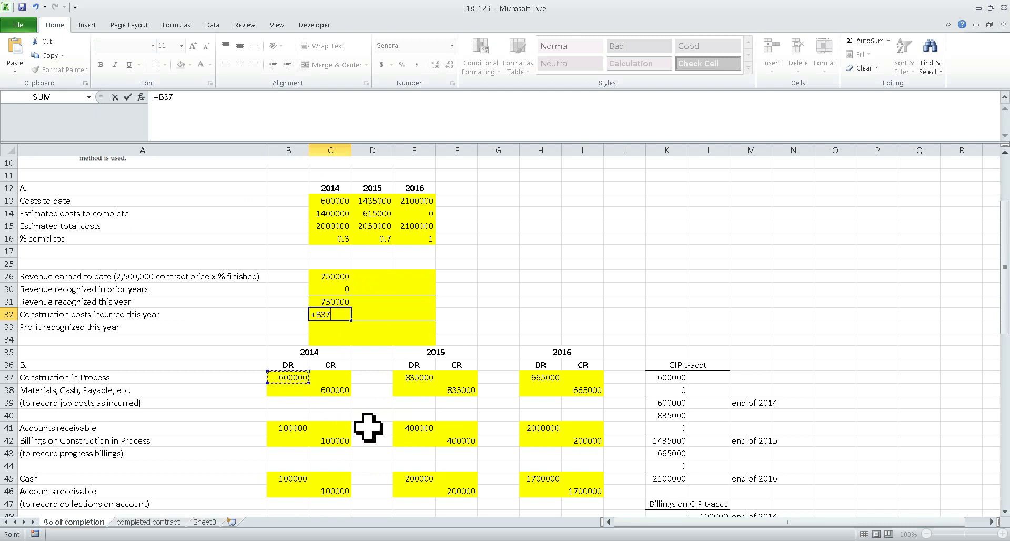
{"action": "key", "text": "Return"}
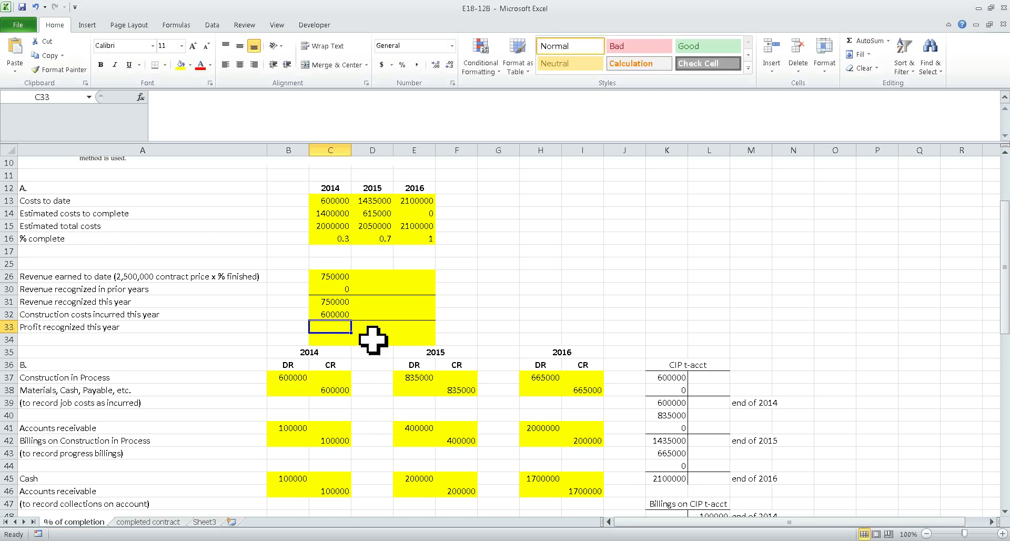
- Calculate the 2014 profit recognized this year in C33 by subtracting construction costs from revenue recognized (C31-C32)
{"action": "type", "text": "+"}
{"action": "key", "text": "Up"}
{"action": "key", "text": "Up"}
{"action": "type", "text": "-"}
{"action": "key", "text": "Up"}
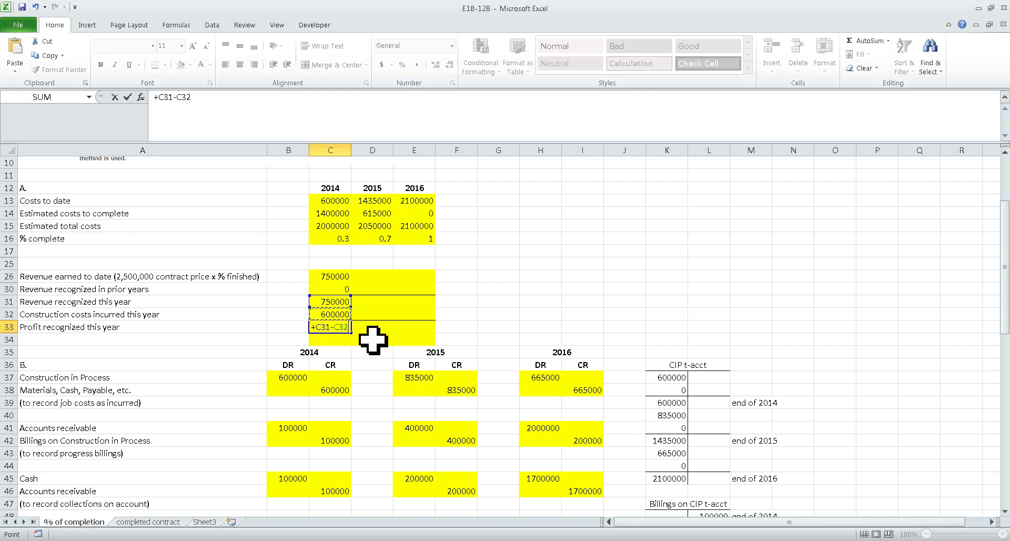
{"action": "key", "text": "Return"}
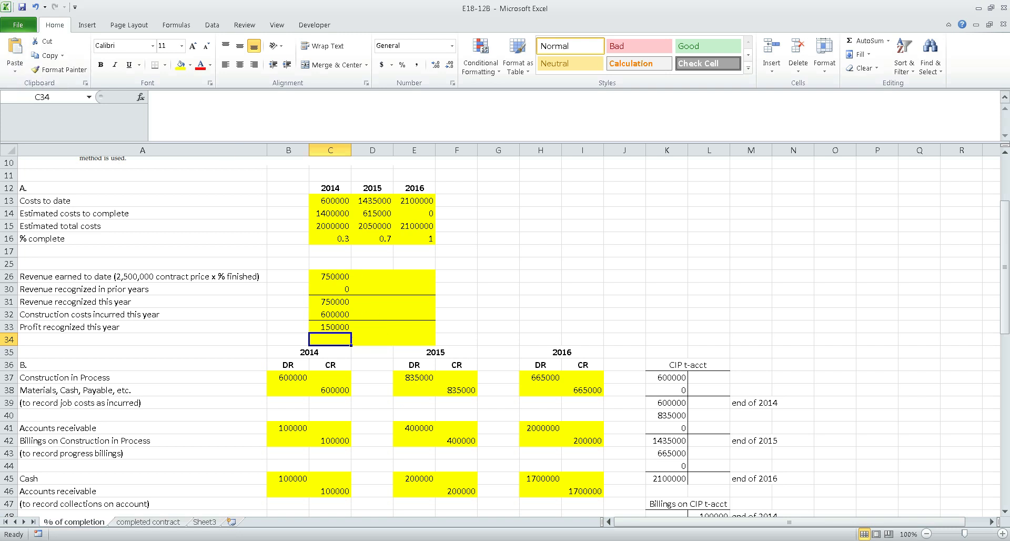
{"action": "key", "text": "alt+Tab"}
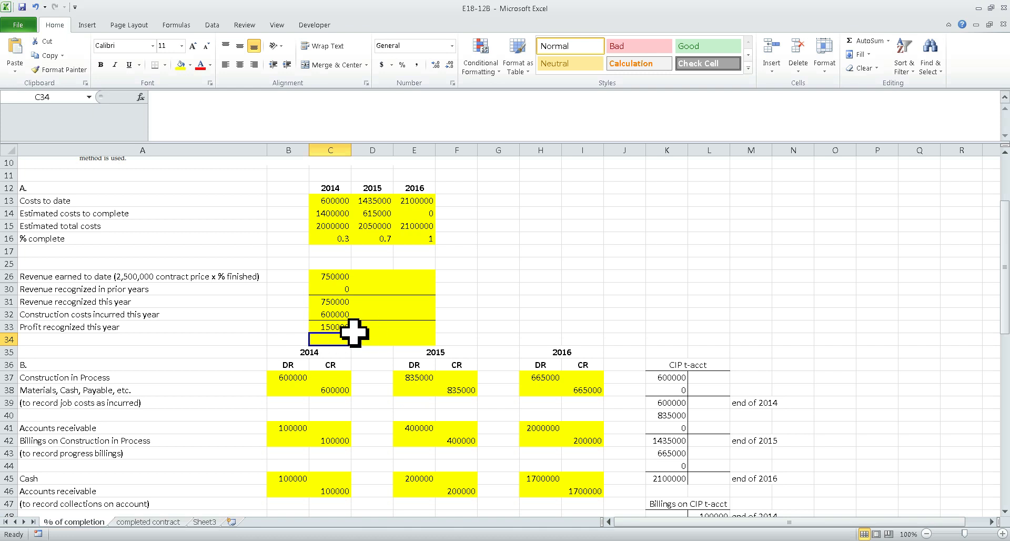
- Calculate the 2015 revenue earned to date in D26 by multiplying the 2500000 contract price by the % complete in D16
{"action": "left_click", "coordinate": [372, 276]}
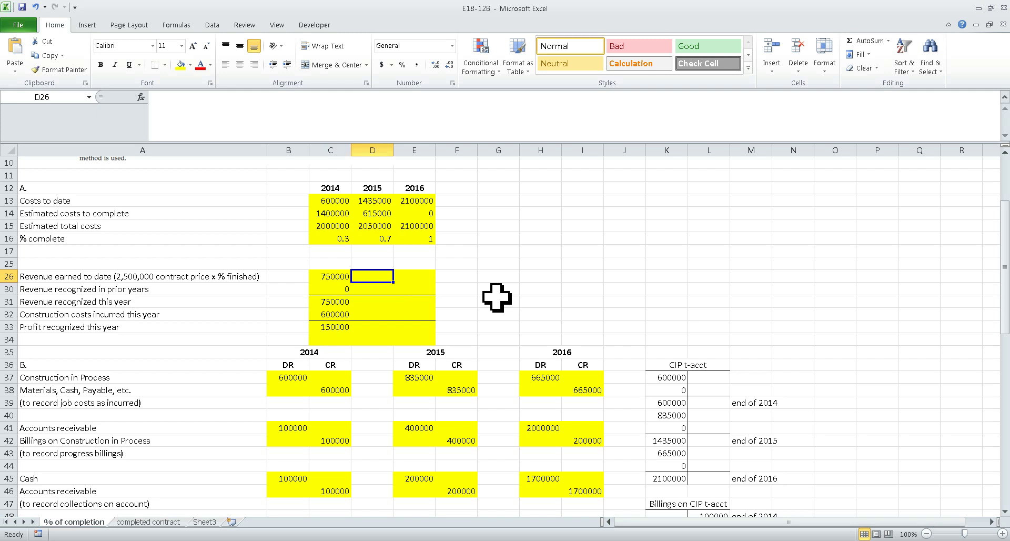
{"action": "type", "text": "+"}
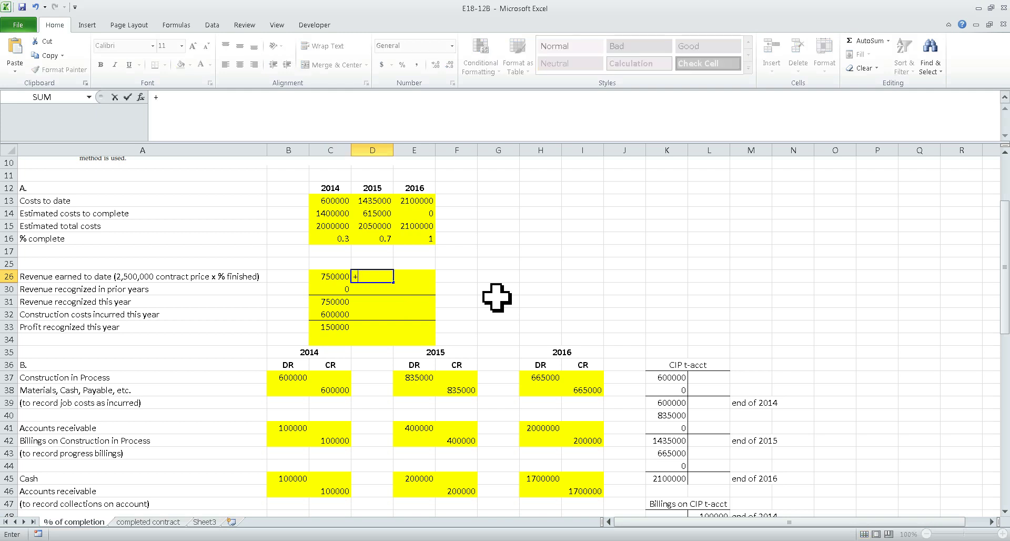
{"action": "type", "text": "2500000*"}
{"action": "left_click", "coordinate": [385, 239]}
{"action": "key", "text": "Return"}
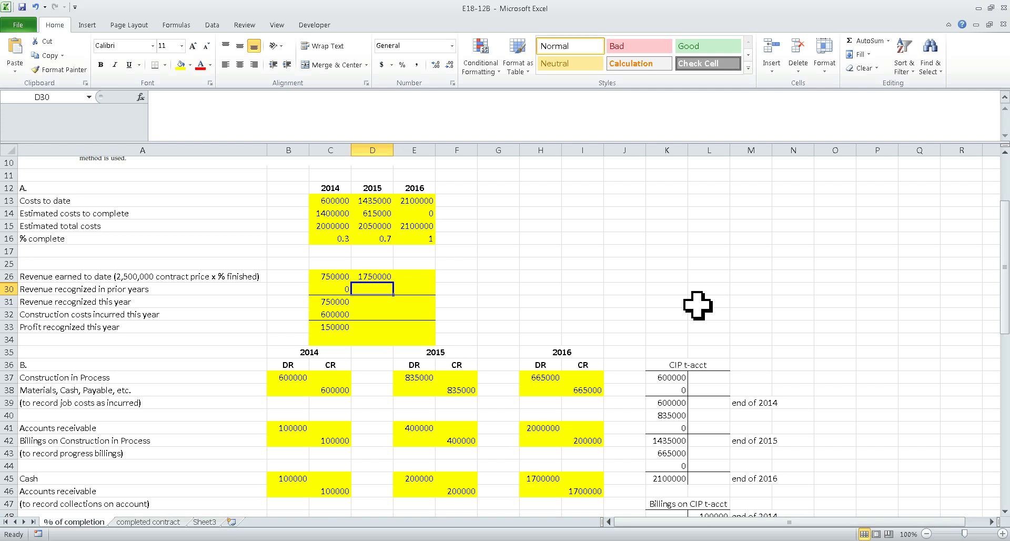
- Link the 2015 revenue recognized in prior years in D30 to the 2014 revenue recognized in C31
{"action": "type", "text": "+"}
{"action": "key", "text": "Down"}
{"action": "key", "text": "Left"}
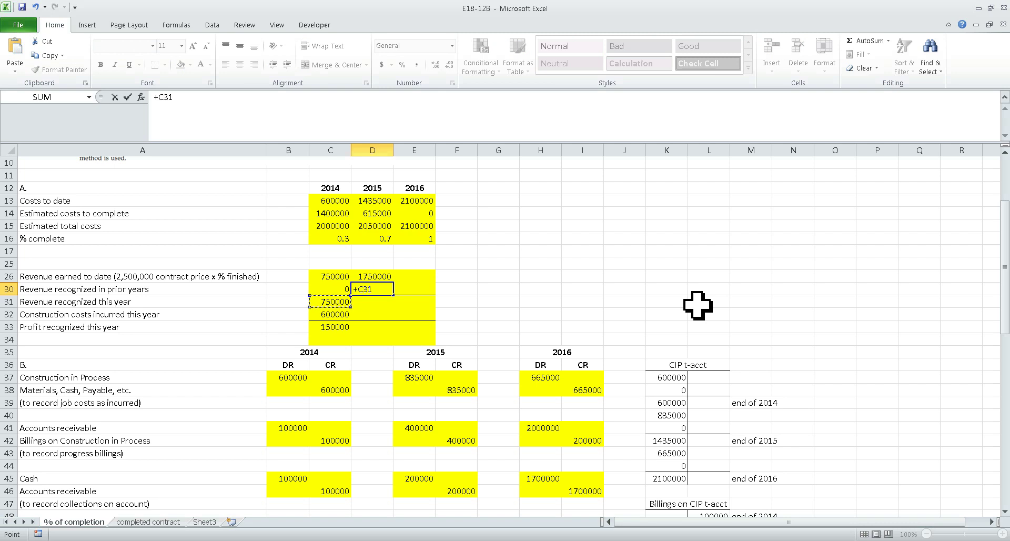
{"action": "key", "text": "Return"}
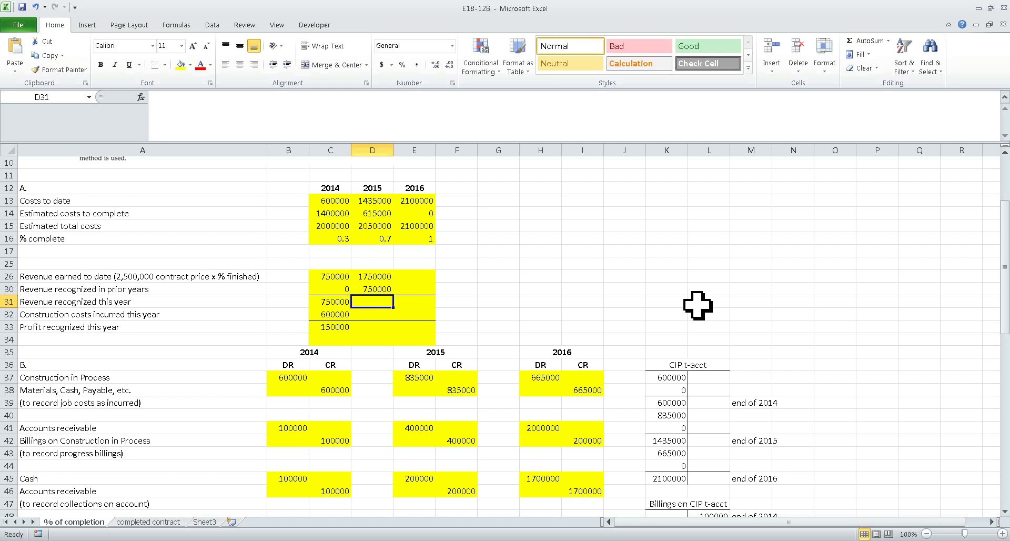
- Calculate the 2015 revenue recognized this year in D31 by subtracting prior-year revenue from revenue earned to date (D26-D30)
{"action": "type", "text": "+"}
{"action": "key", "text": "Up"}
{"action": "key", "text": "Up"}
{"action": "type", "text": "-"}
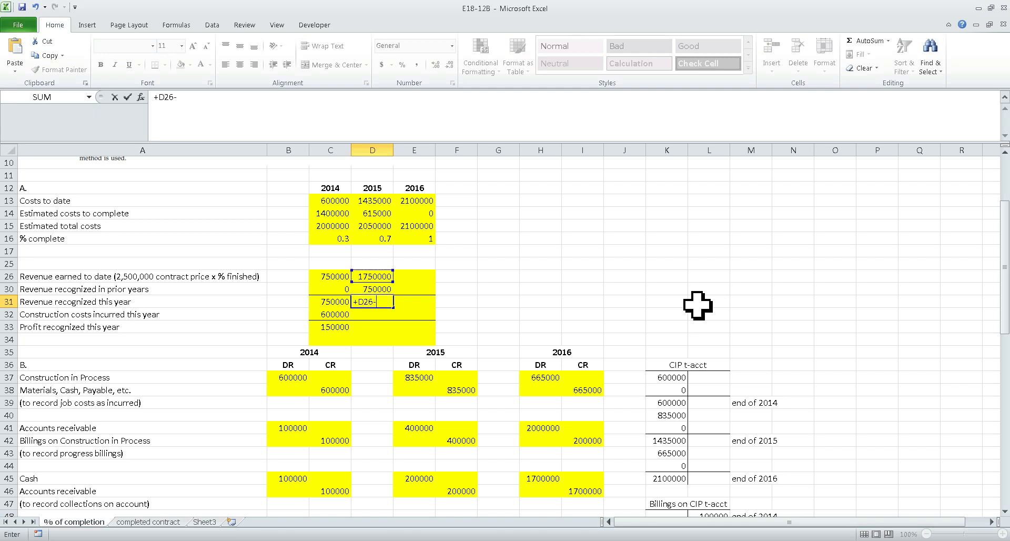
{"action": "key", "text": "Up"}
{"action": "key", "text": "Return"}
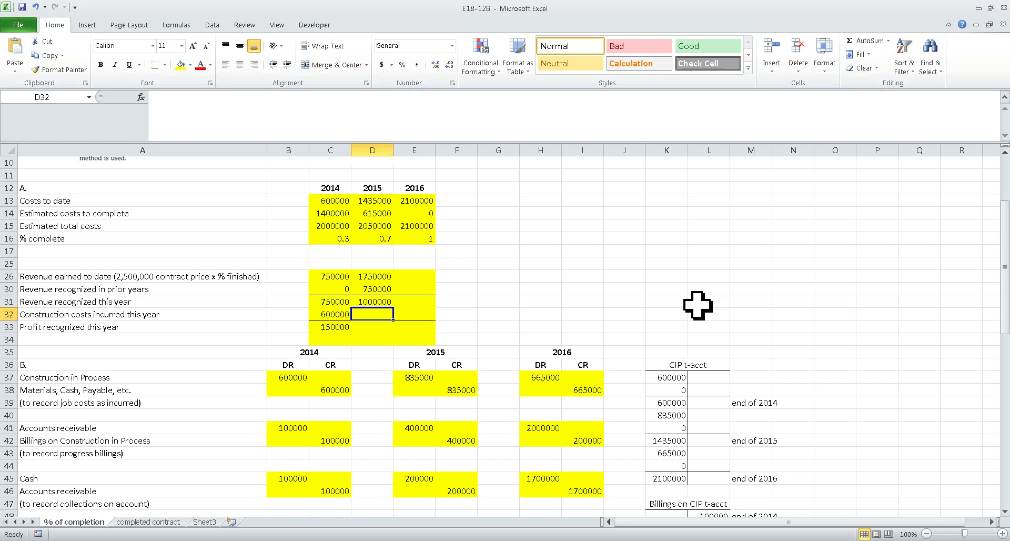
- Link the 2015 construction costs in D32 to the debit in E37 and calculate the 2015 profit in D33 as D31-D32
{"action": "type", "text": "+"}
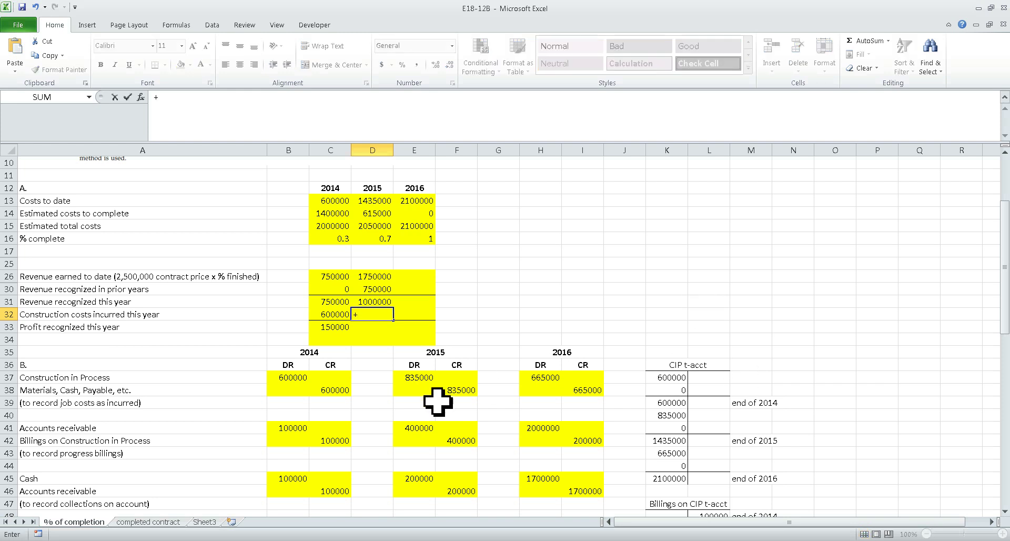
{"action": "left_click", "coordinate": [422, 379]}
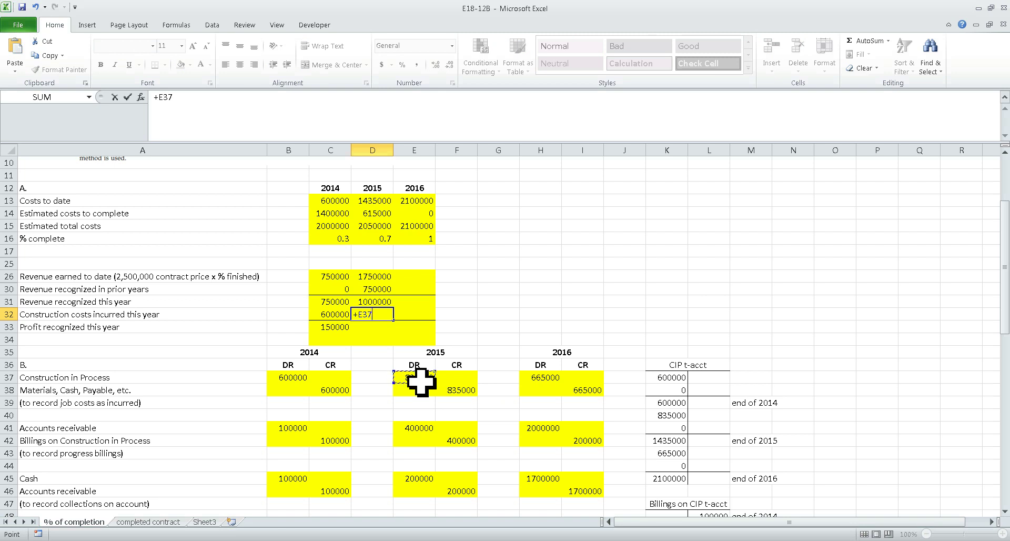
{"action": "key", "text": "Return"}
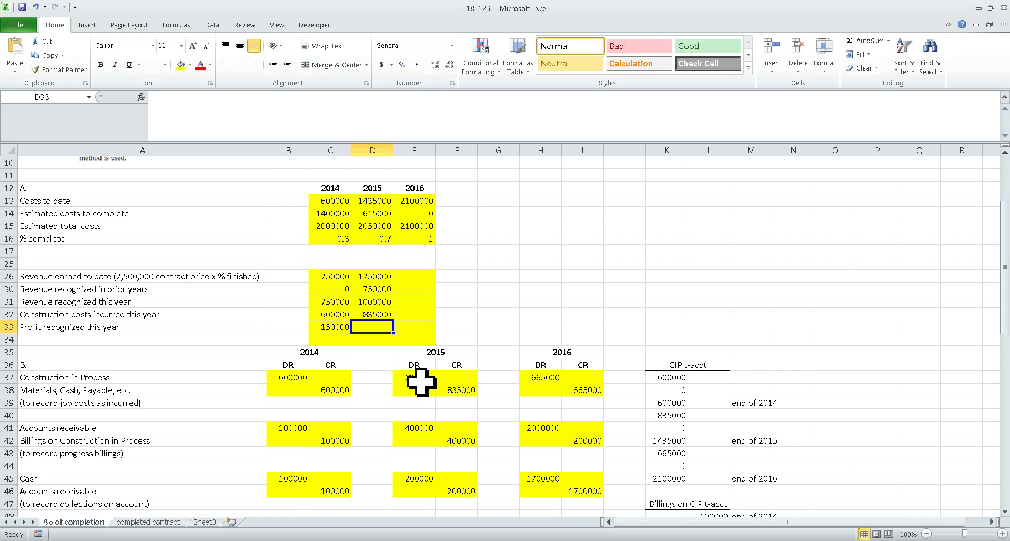
{"action": "type", "text": "+D31-"}
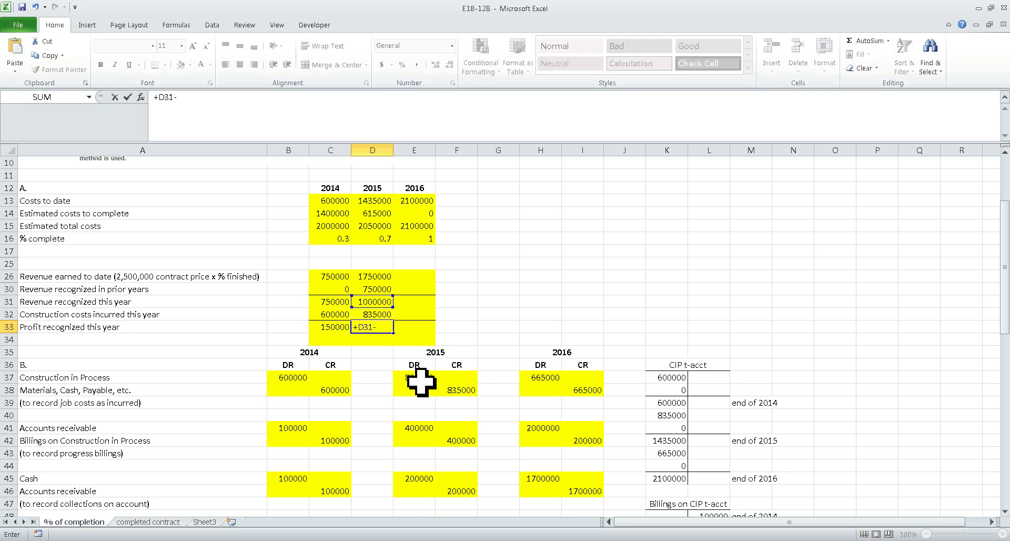
{"action": "key", "text": "Up"}
{"action": "key", "text": "Return"}
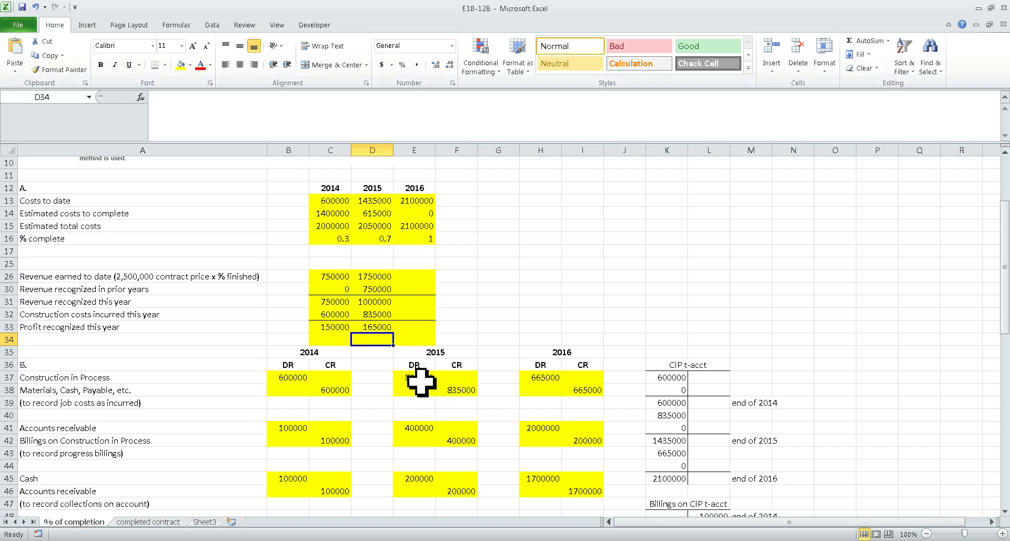
- Calculate the 2016 revenue earned to date in E26 by multiplying the 2500000 contract price by the % complete in E16
{"action": "left_click", "coordinate": [417, 277]}
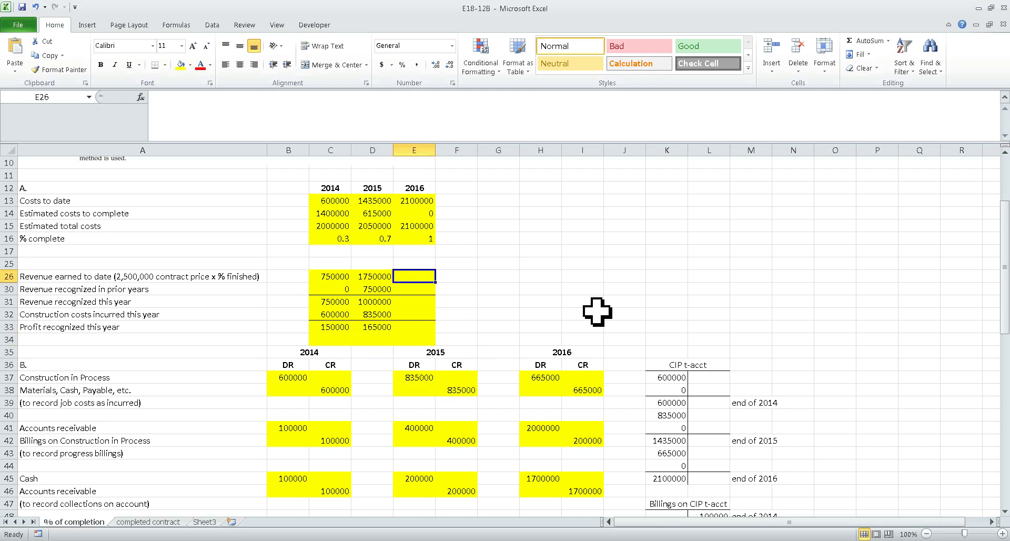
{"action": "type", "text": "+2"}
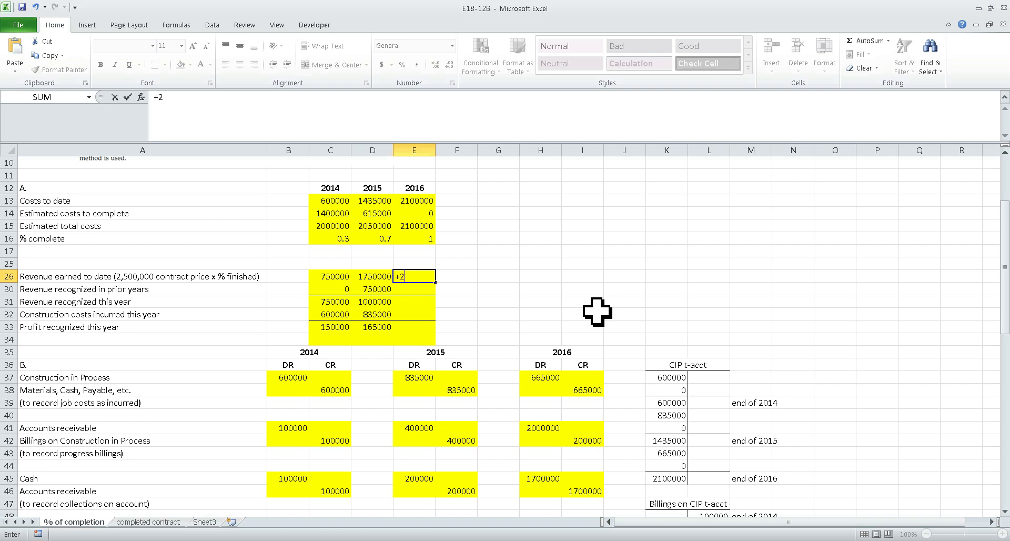
{"action": "type", "text": "500000*"}
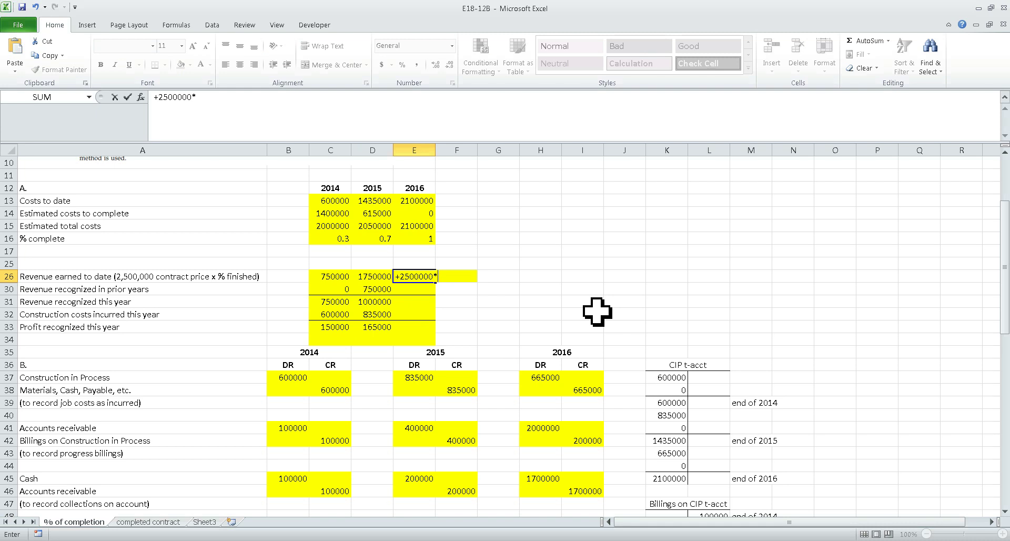
{"action": "key", "text": "Up"}
{"action": "key", "text": "Up"}
{"action": "key", "text": "Up"}
{"action": "key", "text": "Return"}
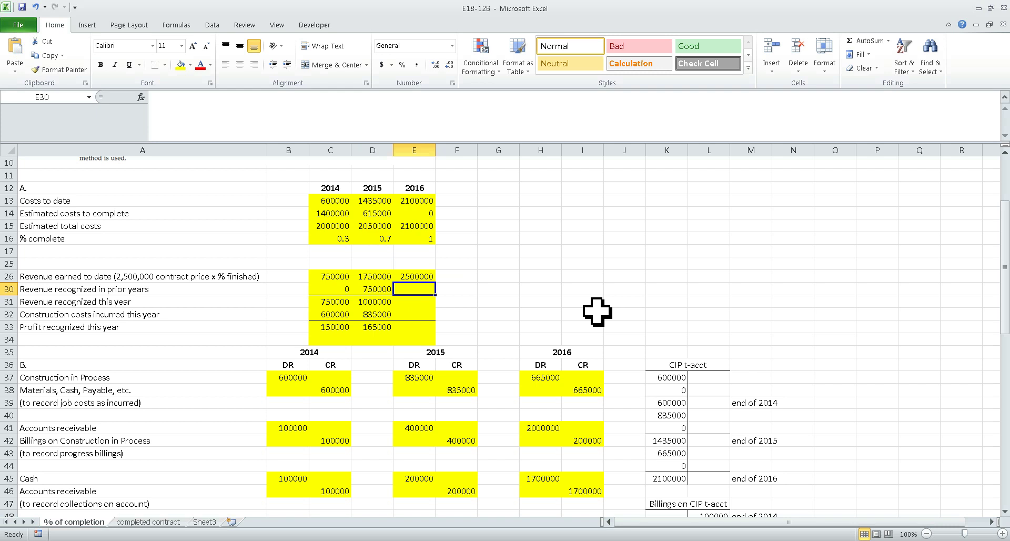
- Calculate the 2016 revenue recognized in prior years in E30 by adding the 2015 and 2014 revenue recognized (D31+C31)
{"action": "type", "text": "+"}
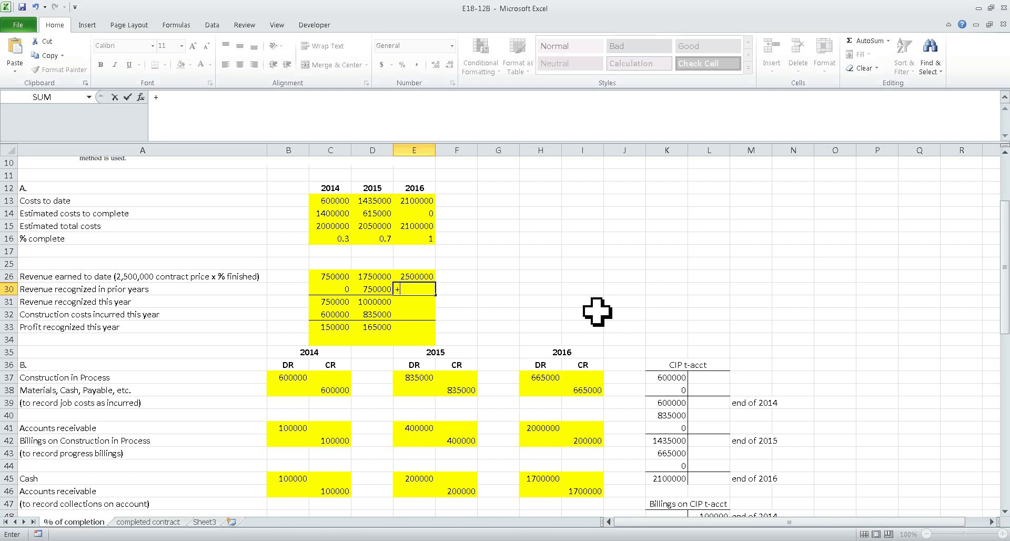
{"action": "key", "text": "Down"}
{"action": "key", "text": "Left"}
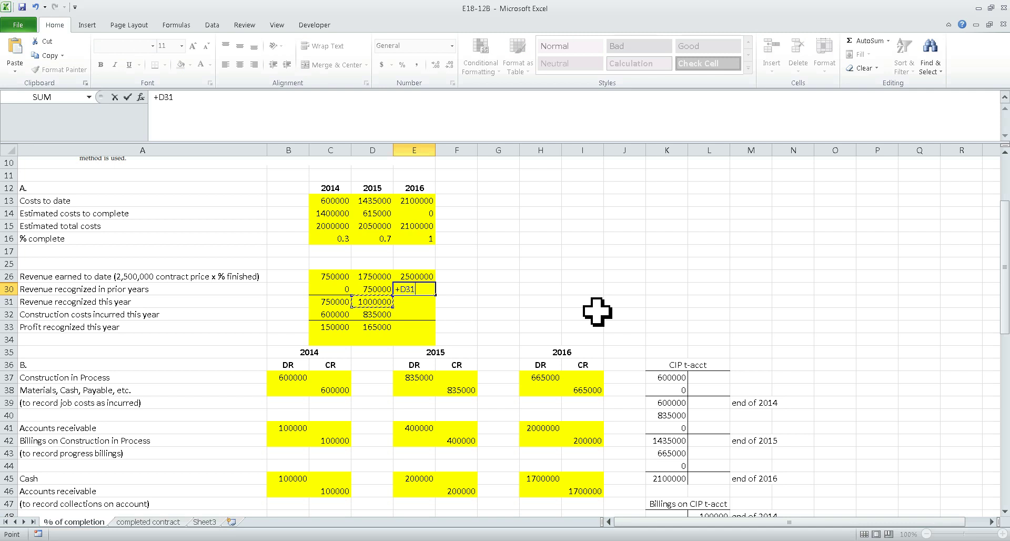
{"action": "type", "text": "+"}
{"action": "key", "text": "Left"}
{"action": "key", "text": "Left"}
{"action": "key", "text": "Down"}
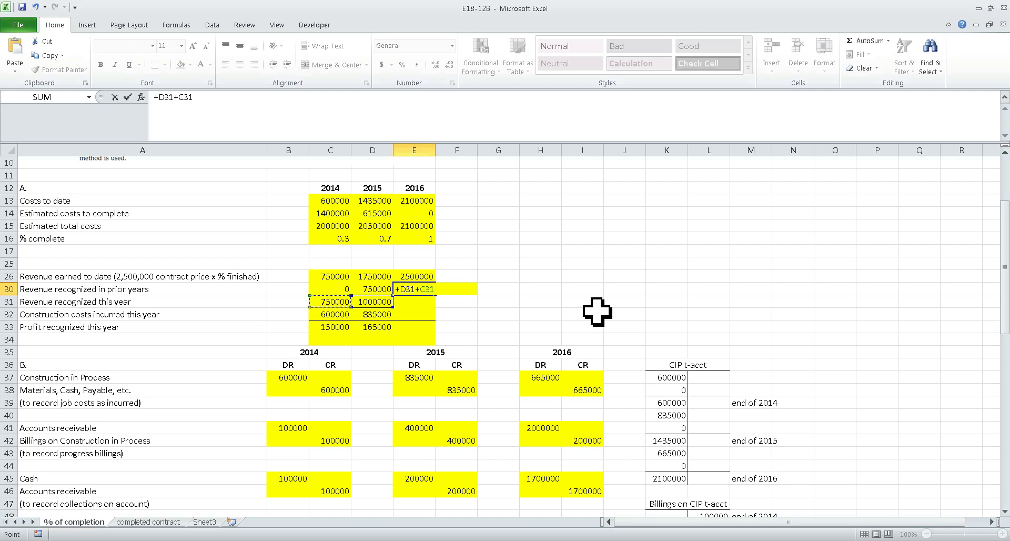
{"action": "key", "text": "Return"}
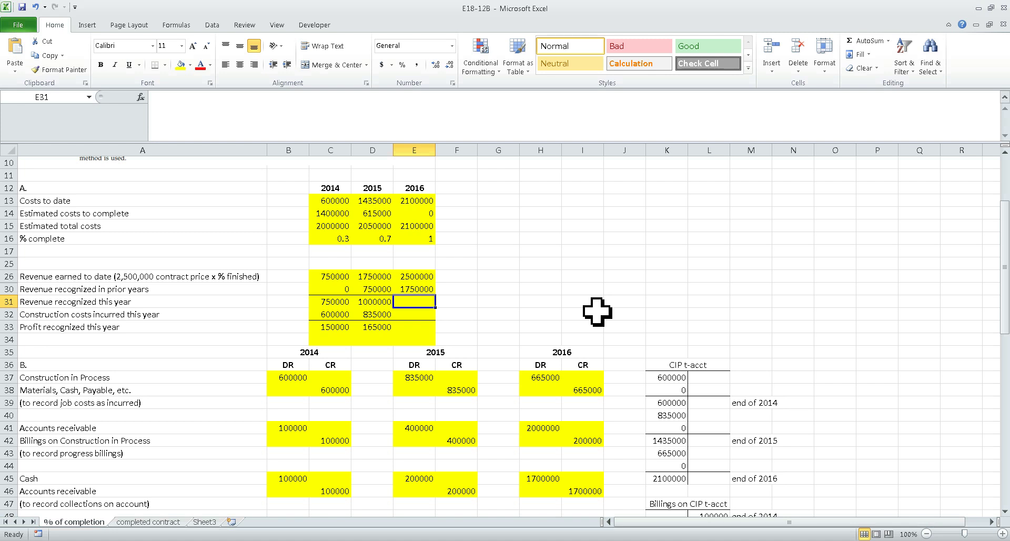
- Calculate the 2016 revenue recognized this year in E31 by subtracting prior-year revenue from revenue earned to date (E26-E30)
{"action": "type", "text": "+"}
{"action": "key", "text": "Up"}
{"action": "key", "text": "Up"}
{"action": "type", "text": "-"}
{"action": "key", "text": "Up"}
{"action": "key", "text": "Return"}
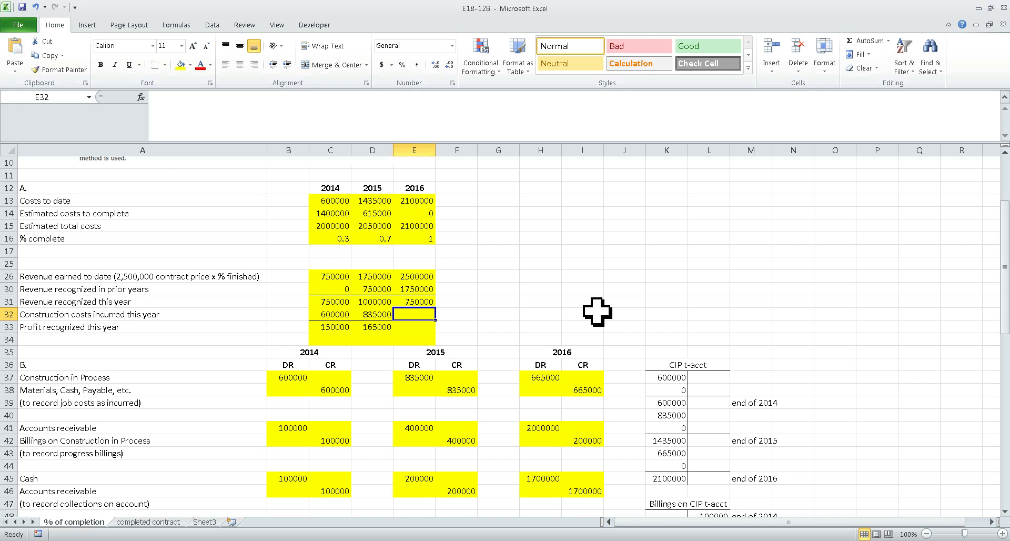
- Link the 2016 construction costs in E32 to the debit in H37 and calculate the 2016 profit in E33 as E31-E32
{"action": "type", "text": "+"}
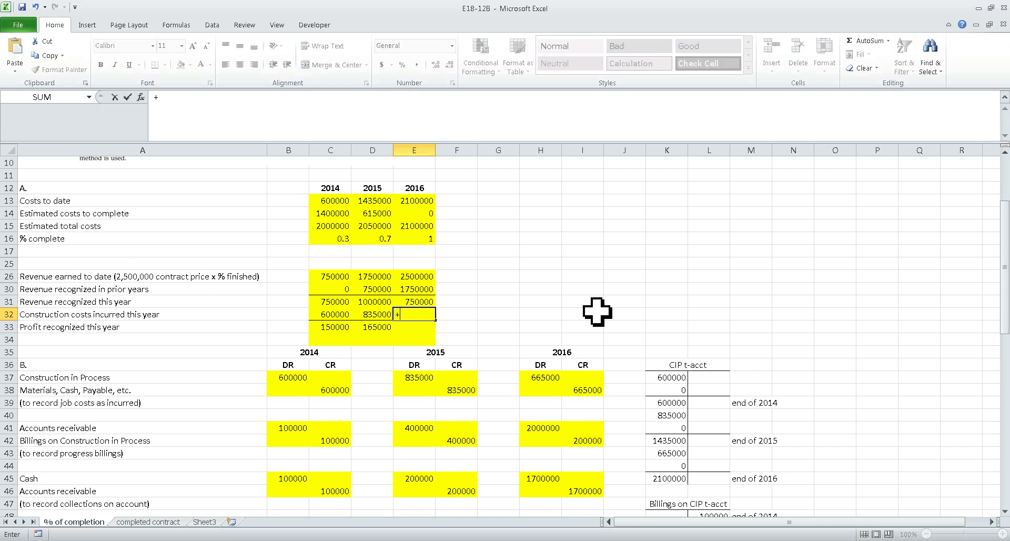
{"action": "left_click", "coordinate": [552, 383]}
{"action": "key", "text": "Return"}
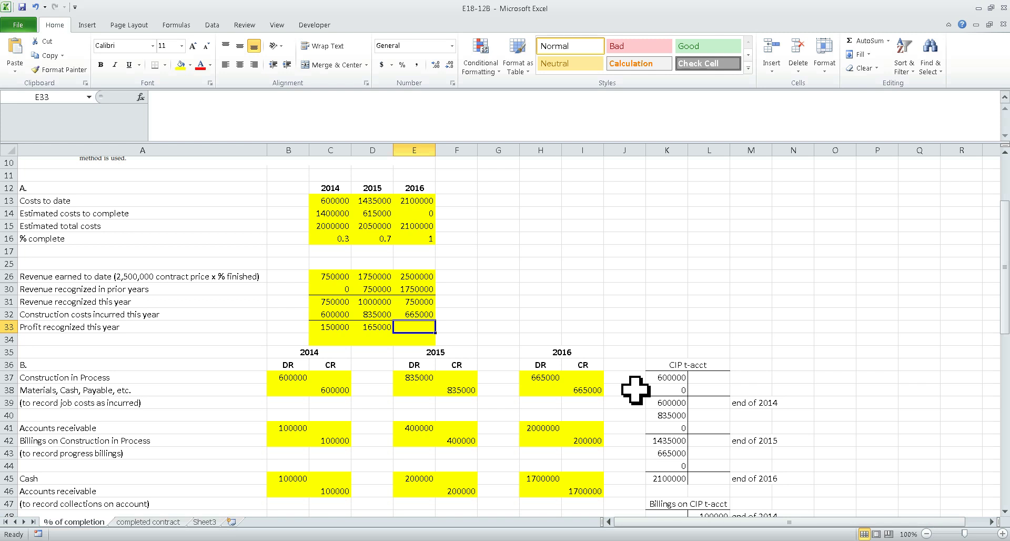
{"action": "type", "text": "+"}
{"action": "key", "text": "Up"}
{"action": "key", "text": "Up"}
{"action": "type", "text": "-"}
{"action": "key", "text": "Up"}
{"action": "key", "text": "Return"}
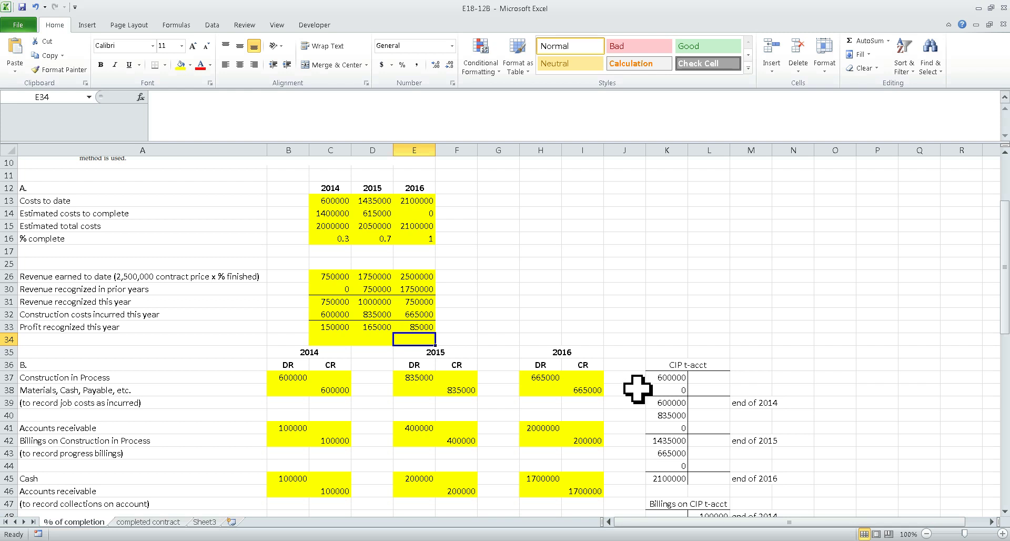
- Link the 2014 Revenue from Long-term Contracts credit in C51 to the 2014 revenue recognized this year in C31
{"action": "scroll", "coordinate": [577, 331], "scroll_direction": "down", "scroll_amount": 1}
{"action": "scroll", "coordinate": [577, 332], "scroll_direction": "down", "scroll_amount": 1}
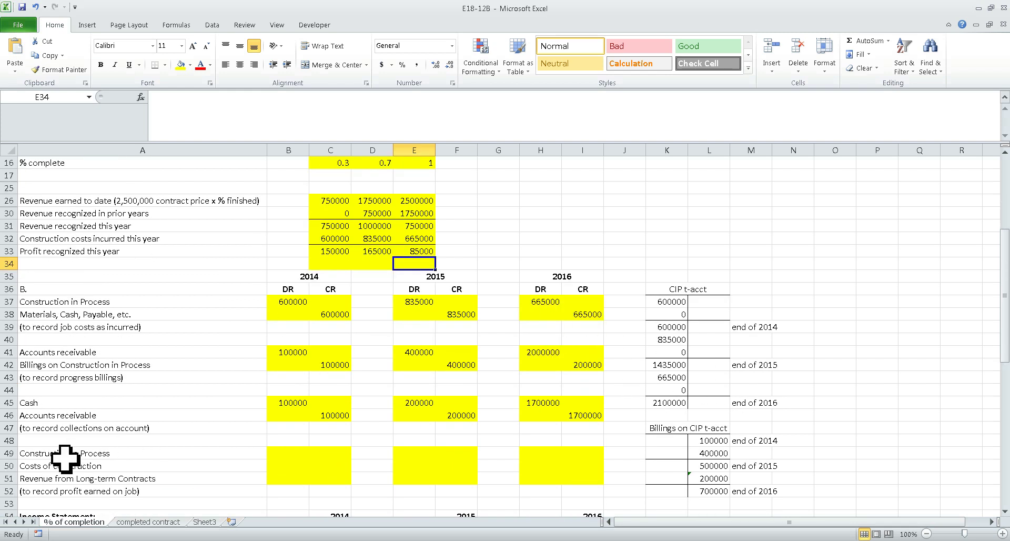
{"action": "left_click_drag", "start_coordinate": [35, 454], "coordinate": [593, 494]}
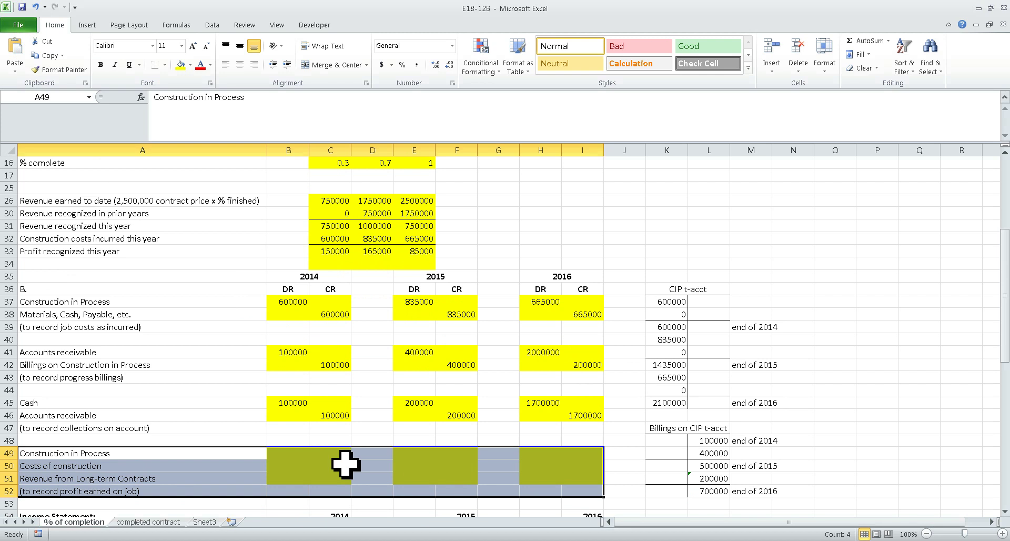
{"action": "left_click", "coordinate": [297, 454]}
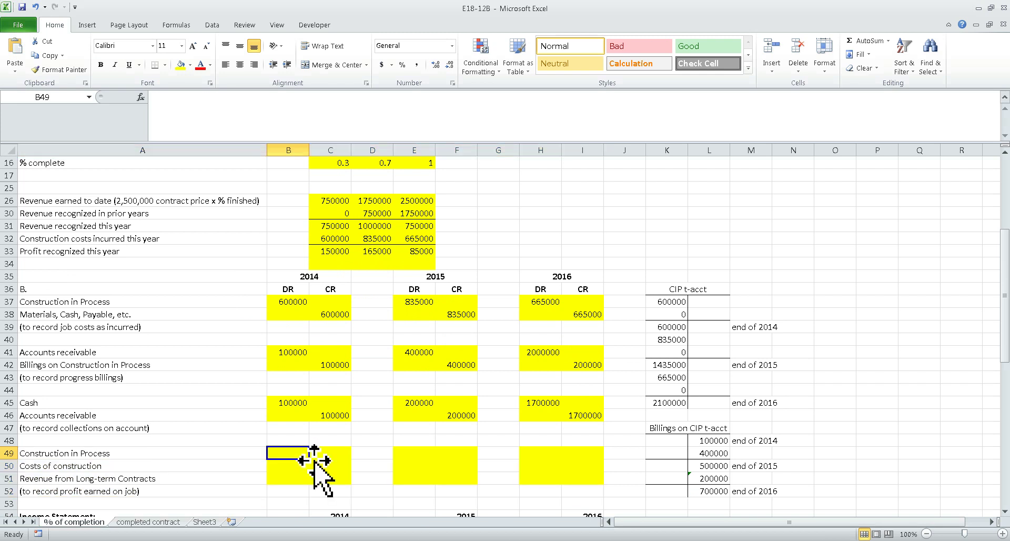
{"action": "left_click", "coordinate": [338, 476]}
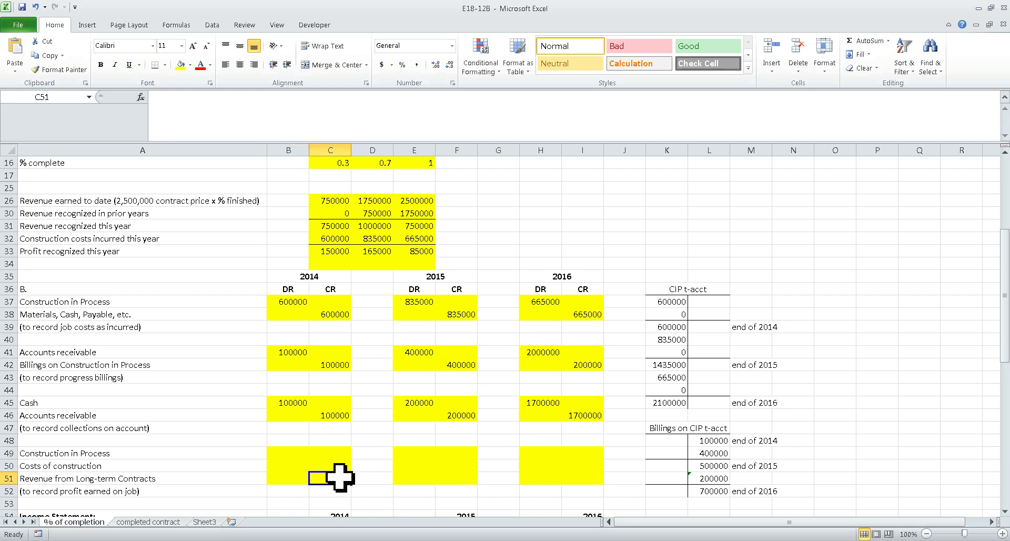
{"action": "type", "text": "+"}
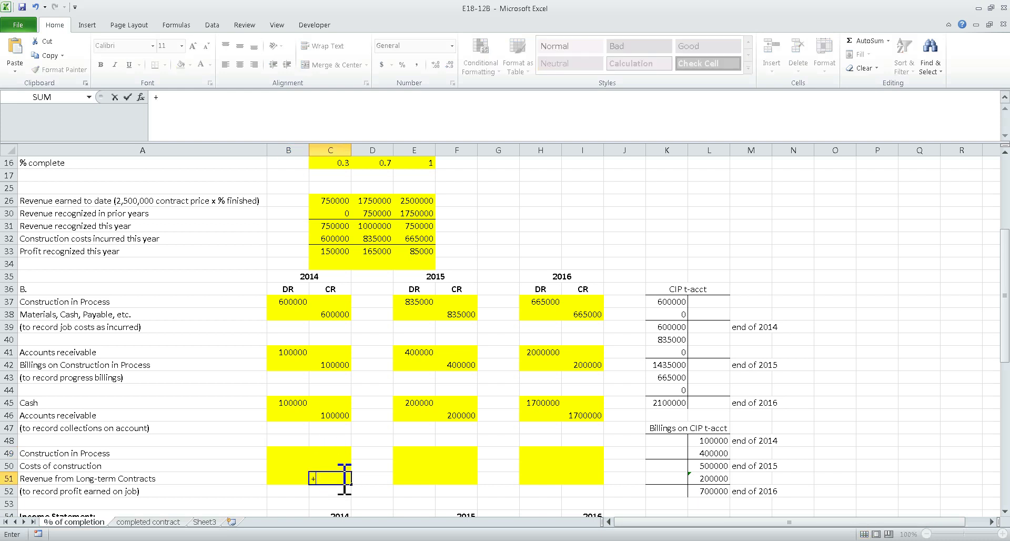
{"action": "left_click", "coordinate": [335, 203]}
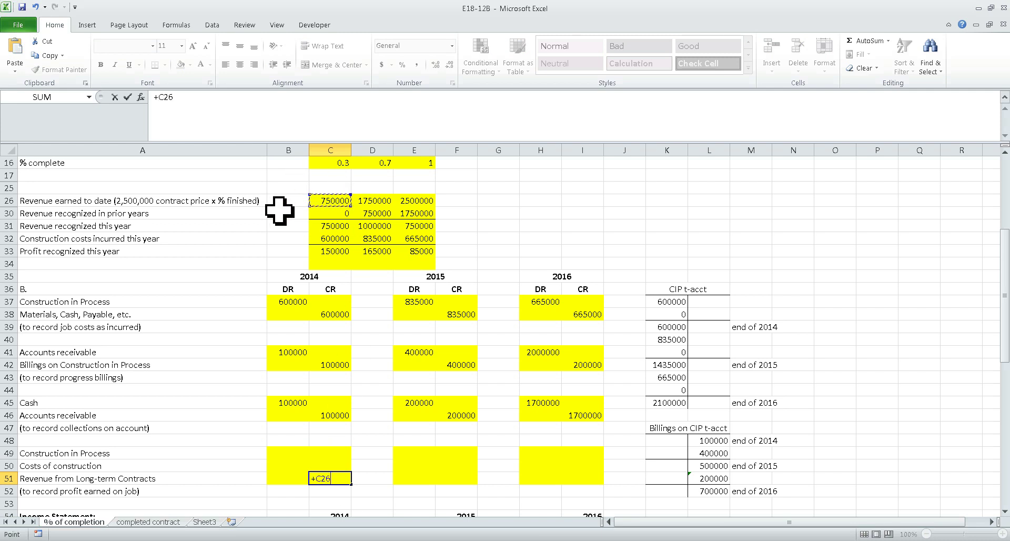
{"action": "left_click", "coordinate": [329, 226]}
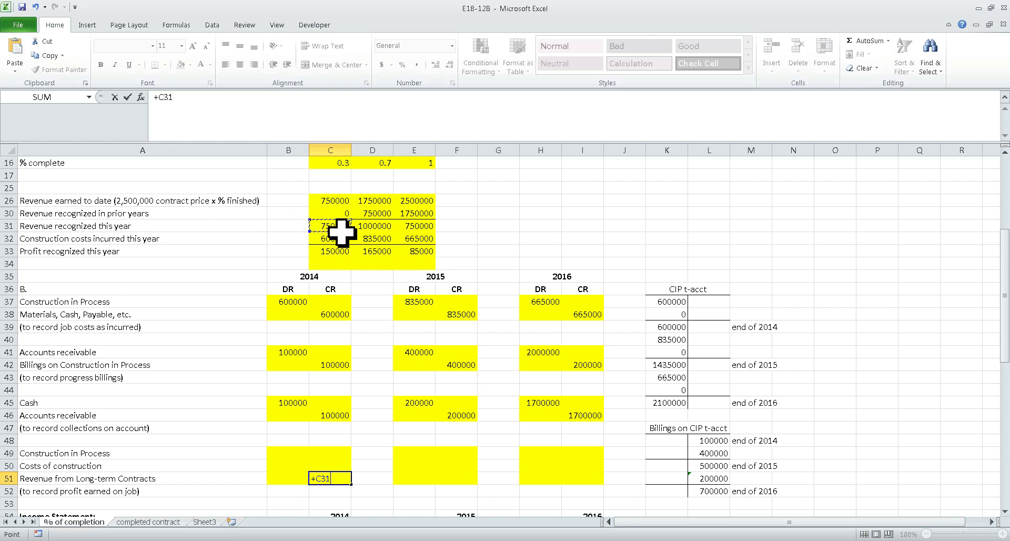
{"action": "key", "text": "Return"}
- Link the 2014 Costs of construction debit in B50 to the 2014 construction costs incurred in C32
{"action": "key", "text": "Up"}
{"action": "key", "text": "Up"}
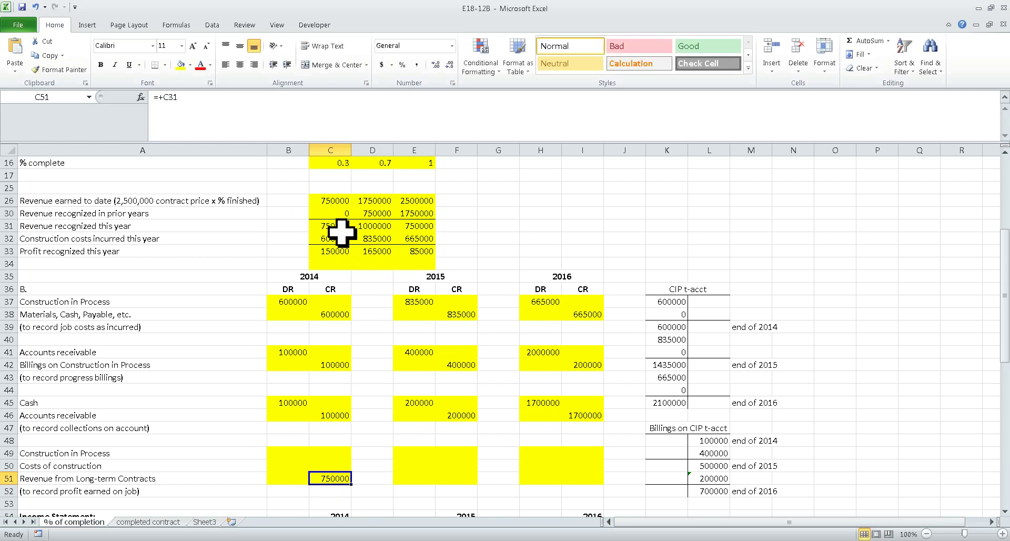
{"action": "key", "text": "Left"}
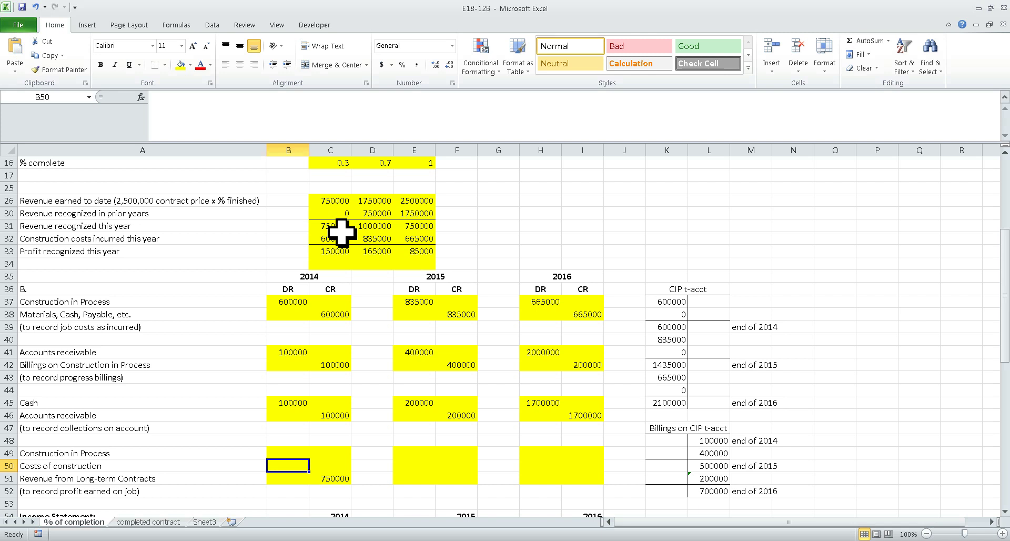
{"action": "type", "text": "+"}
{"action": "left_click", "coordinate": [337, 243]}
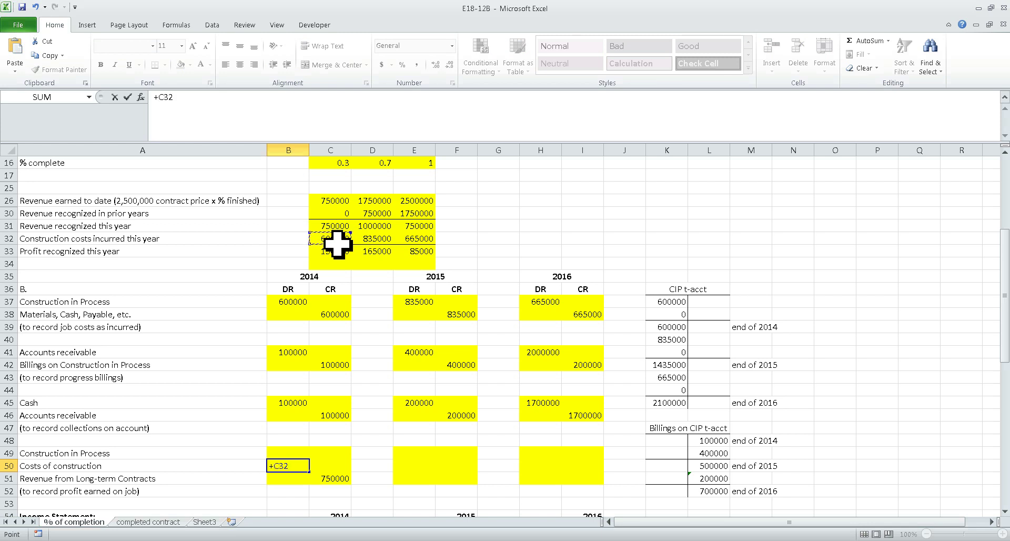
{"action": "key", "text": "Return"}
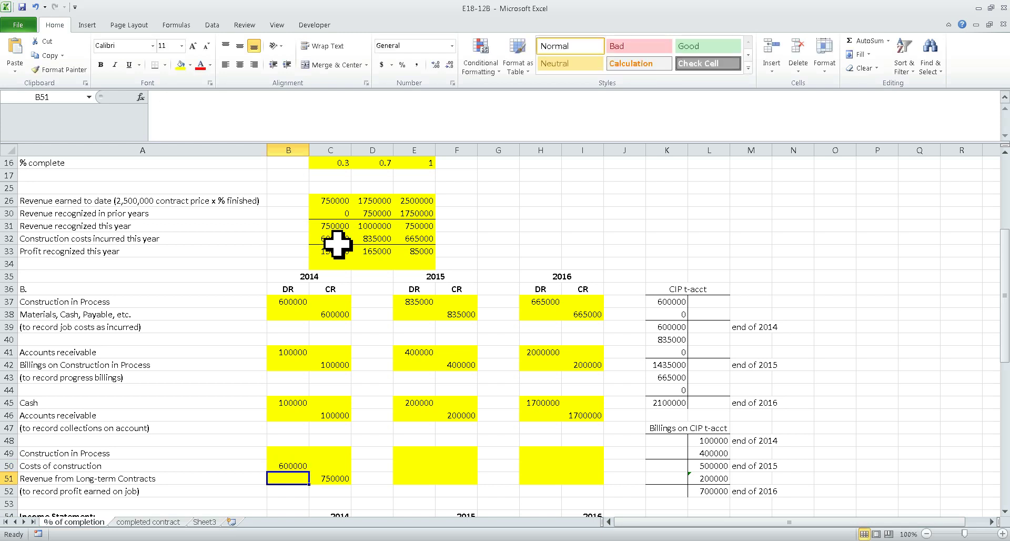
- Enter 150000 as the 2014 Construction in Process debit in B49 of the profit entry
{"action": "key", "text": "Up"}
{"action": "key", "text": "Up"}
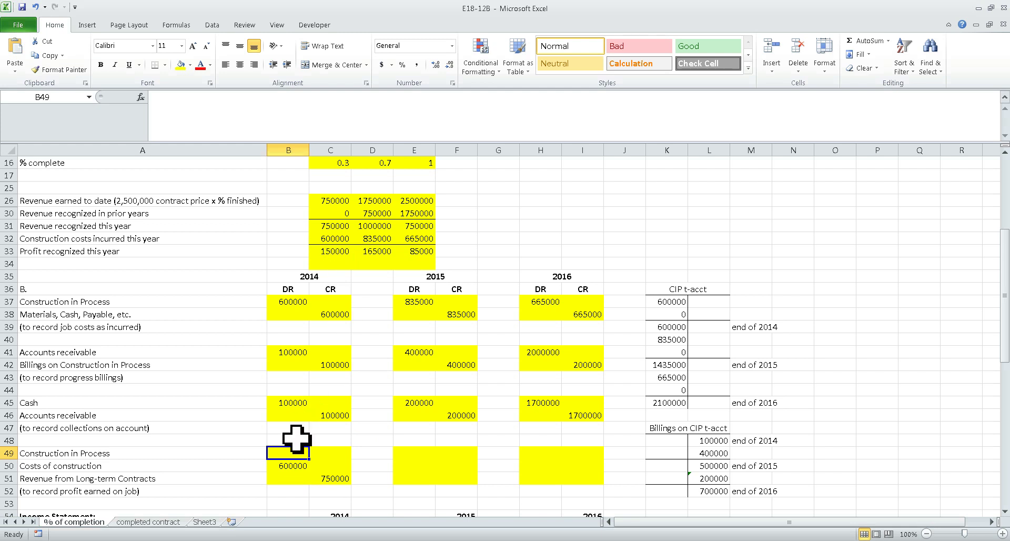
{"action": "type", "text": "150000"}
{"action": "key", "text": "Return"}
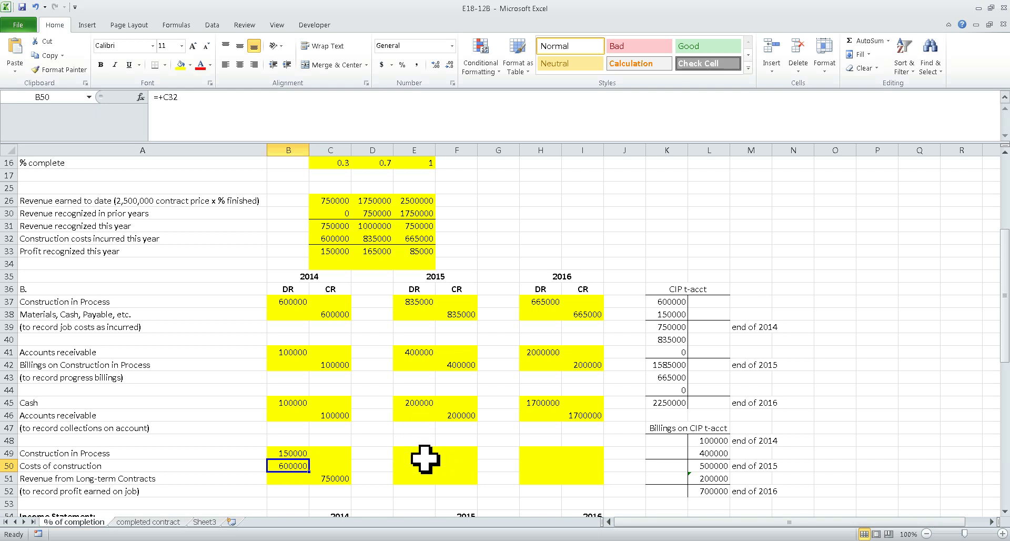
- Link the 2015 Revenue from Long-term Contracts credit in F51 to the 2015 revenue recognized this year in D31
{"action": "left_click", "coordinate": [462, 480]}
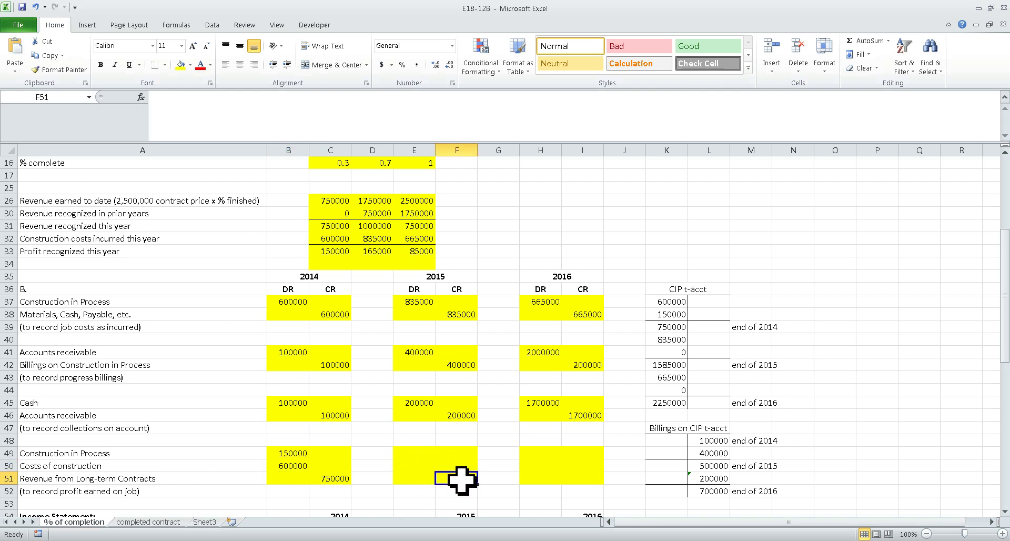
{"action": "type", "text": "+"}
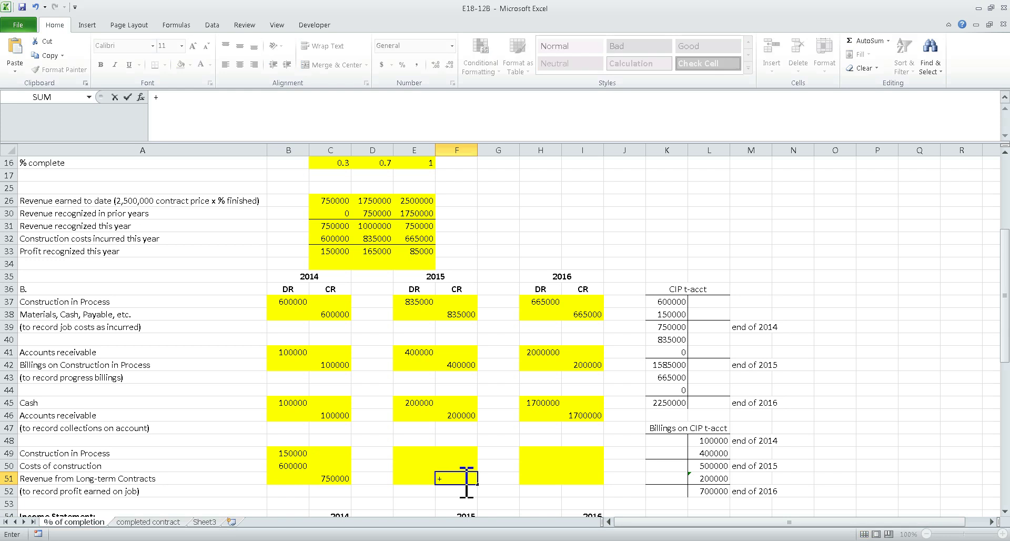
{"action": "left_click", "coordinate": [380, 230]}
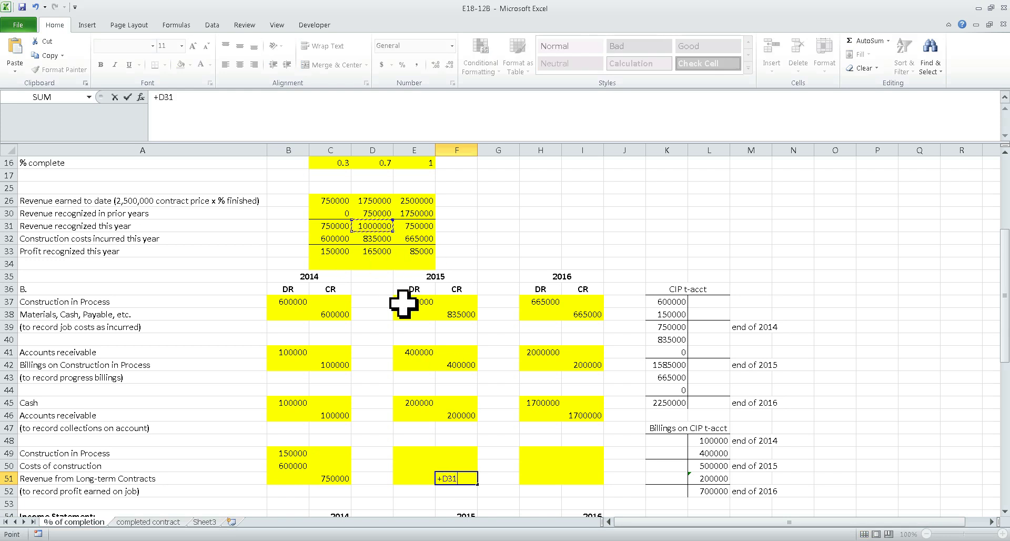
{"action": "key", "text": "Return"}
- Link the 2015 Costs of construction debit in E50 to the 2015 construction costs incurred in D32
{"action": "key", "text": "Up"}
{"action": "key", "text": "Up"}
{"action": "key", "text": "Left"}
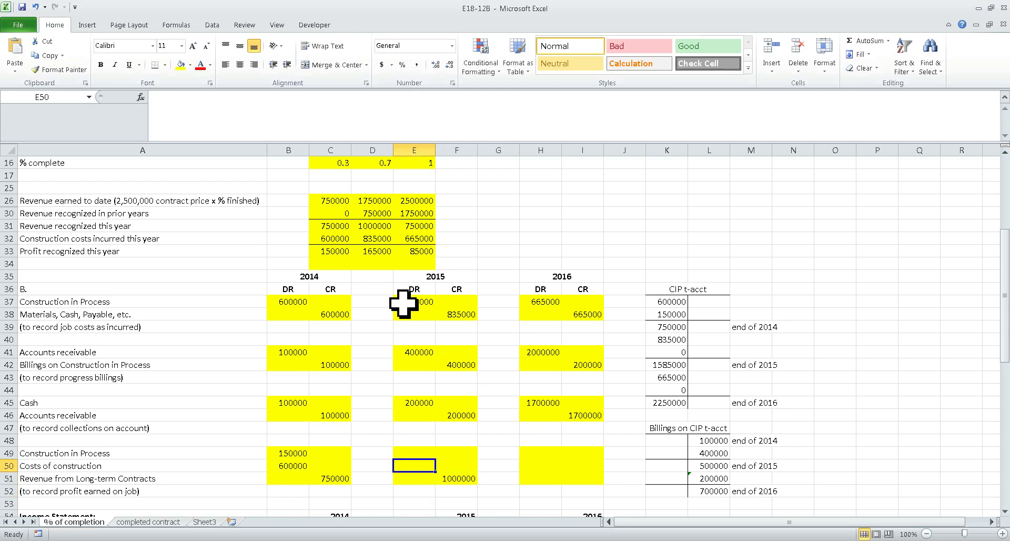
{"action": "type", "text": "+"}
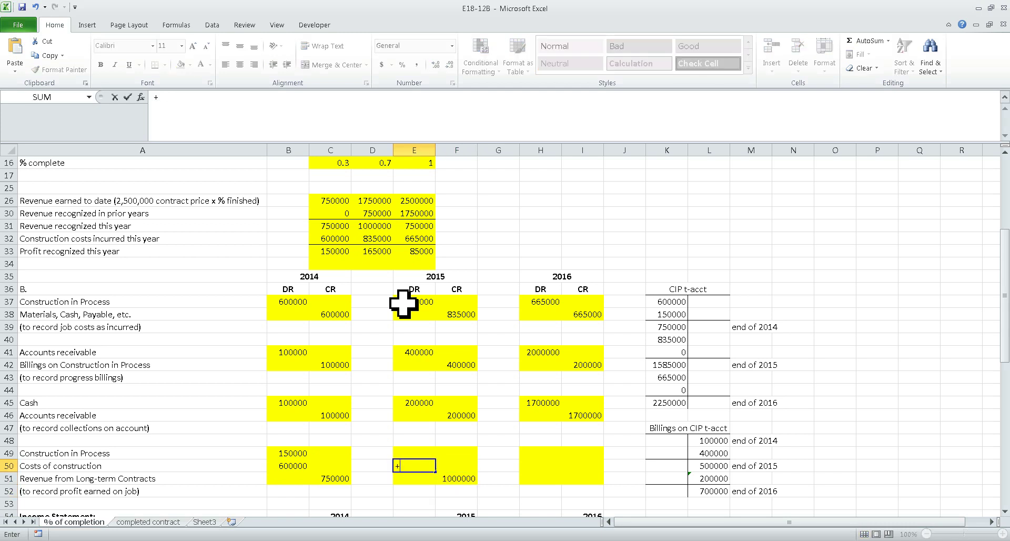
{"action": "left_click", "coordinate": [380, 241]}
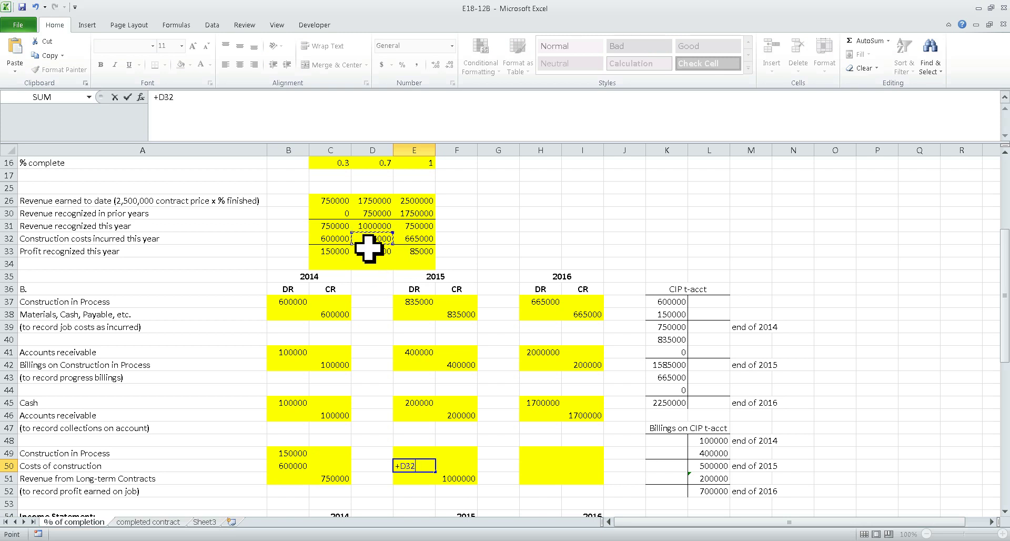
{"action": "key", "text": "Return"}
- Link the 2015 Construction in Process debit in E49 to the 2015 profit recognized in D33
{"action": "key", "text": "Up"}
{"action": "key", "text": "Up"}
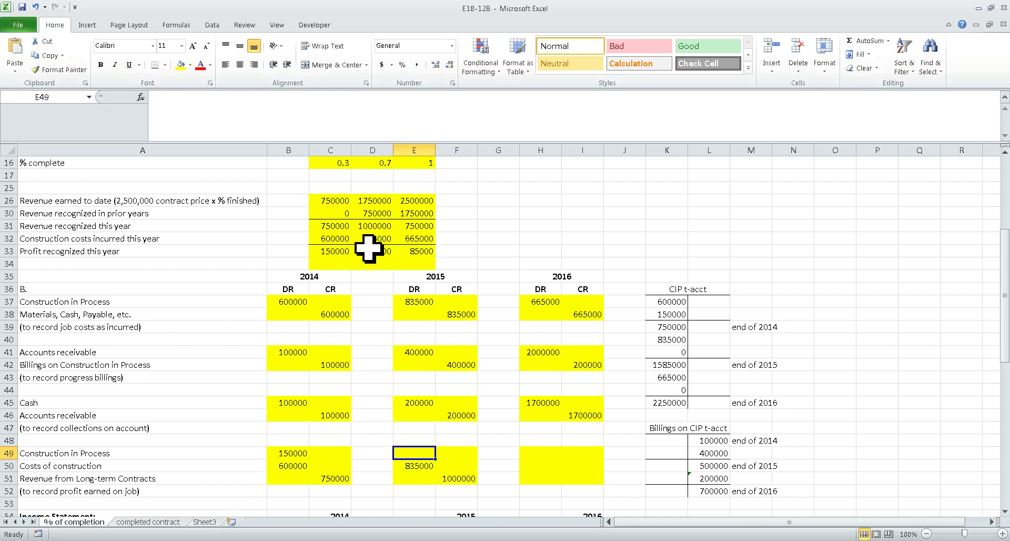
{"action": "type", "text": "+"}
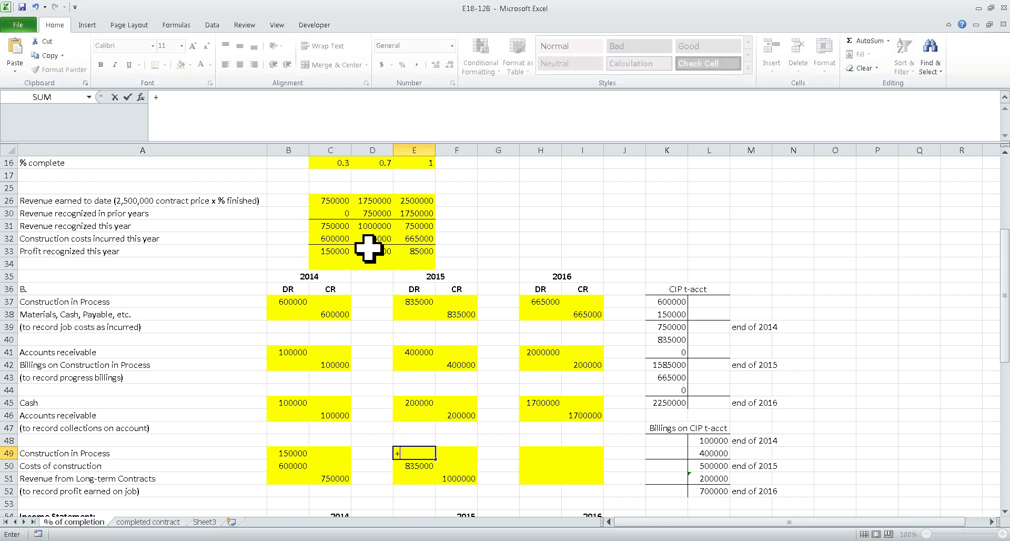
{"action": "left_click", "coordinate": [380, 255]}
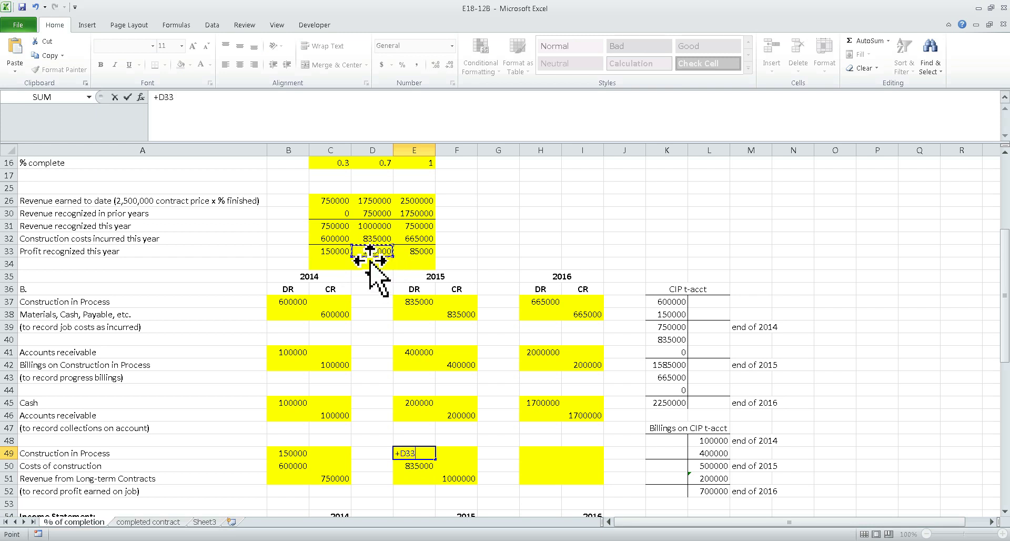
{"action": "key", "text": "Return"}
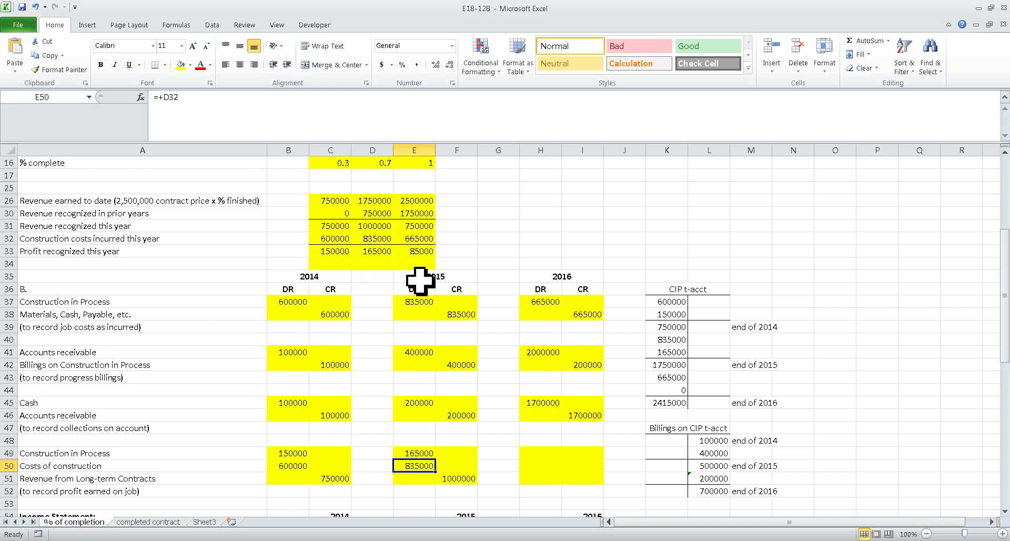
- Link the 2016 Revenue from Long-term Contracts credit in I51 to the 2016 revenue recognized this year in E31
{"action": "left_click", "coordinate": [584, 478]}
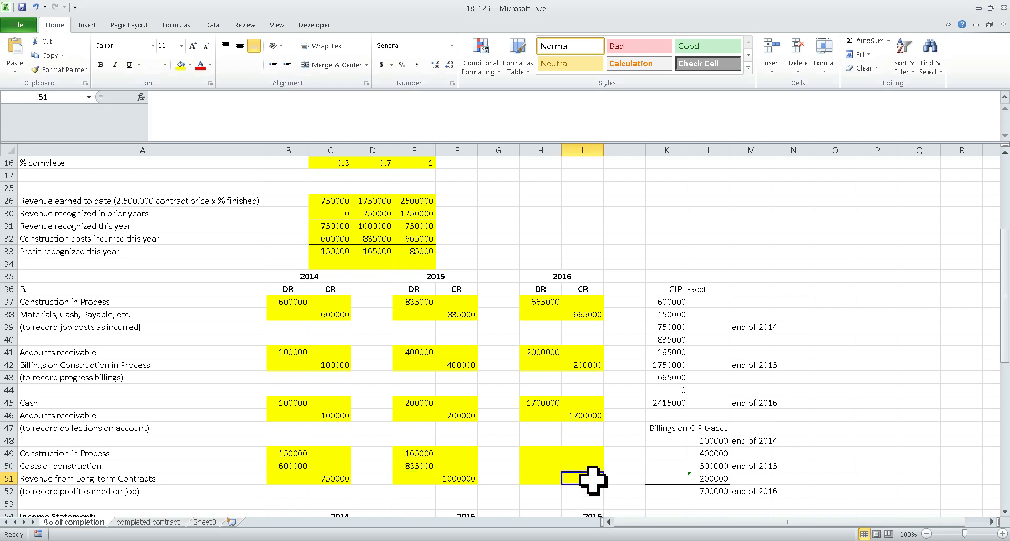
{"action": "type", "text": "+"}
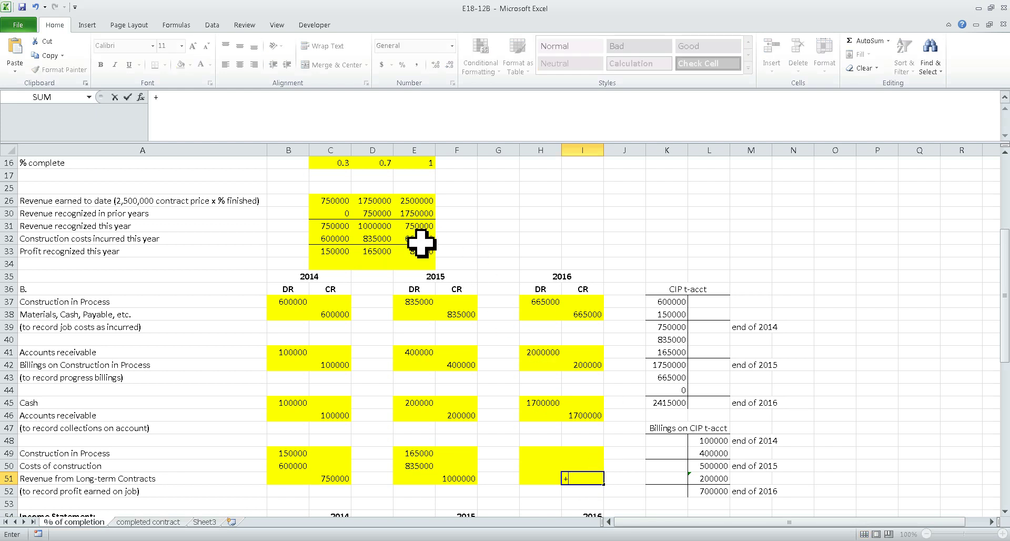
{"action": "left_click", "coordinate": [421, 226]}
{"action": "key", "text": "Return"}
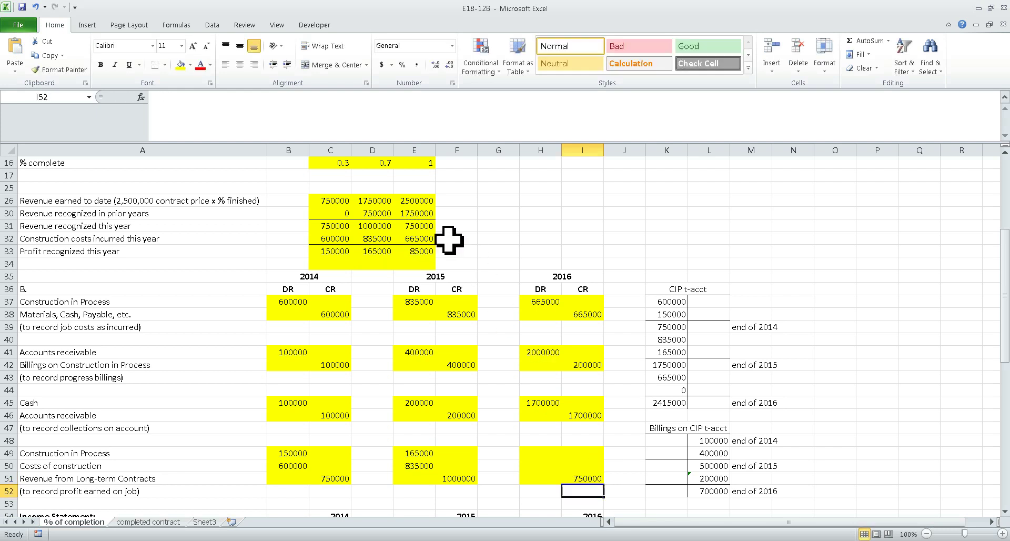
- Link the 2016 Costs of construction debit in H50 to the 2016 construction costs incurred in E32
{"action": "left_click", "coordinate": [543, 467]}
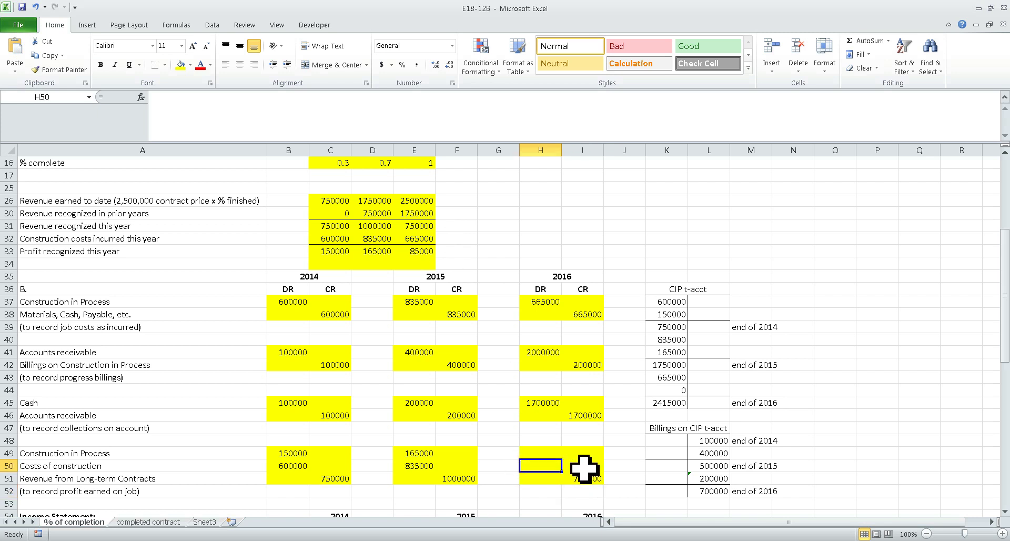
{"action": "type", "text": "+"}
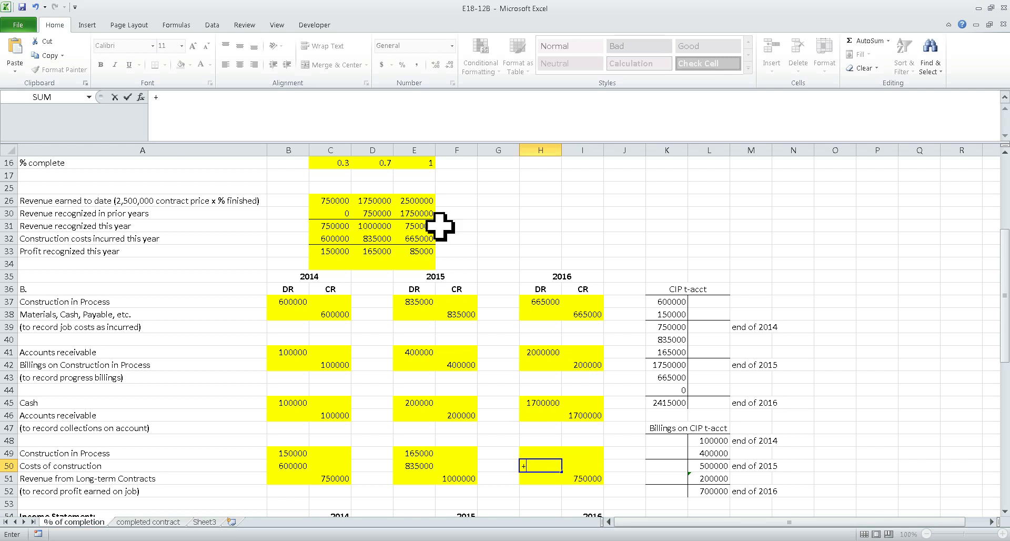
{"action": "left_click", "coordinate": [429, 240]}
{"action": "key", "text": "Return"}
- Link the 2016 Construction in Process debit in H49 to the 2016 profit recognized in E33
{"action": "key", "text": "Up"}
{"action": "key", "text": "Up"}
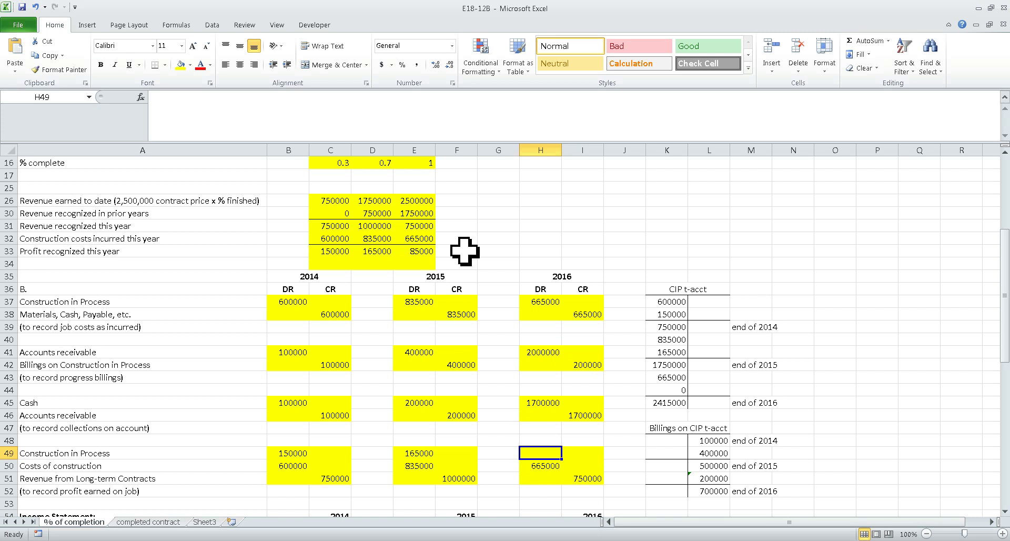
{"action": "type", "text": "+E33"}
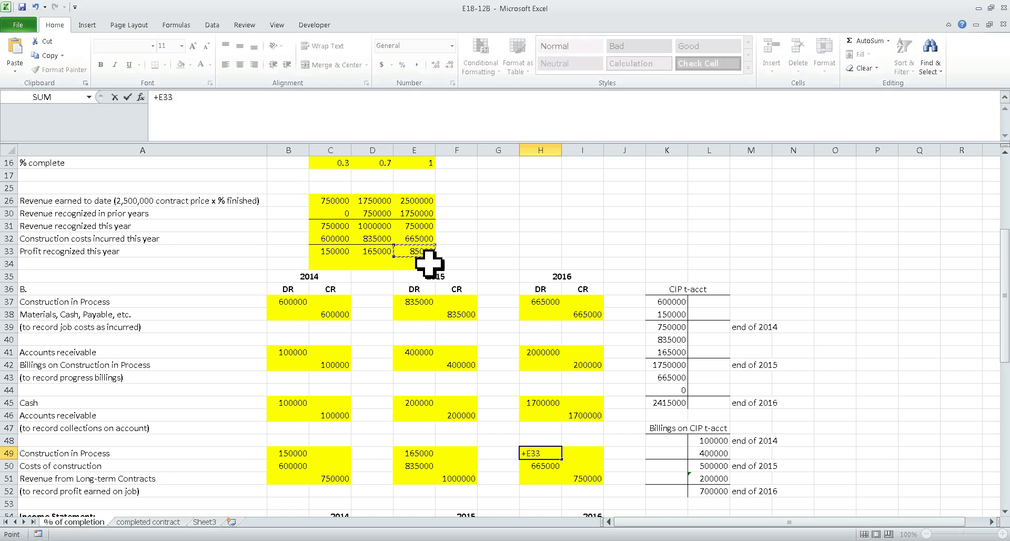
{"action": "key", "text": "Return"}
- Link the 2014 income statement revenue from long-term contracts in C55 to the journal entry credit in C51
{"action": "scroll", "coordinate": [429, 263], "scroll_direction": "down", "scroll_amount": 3}
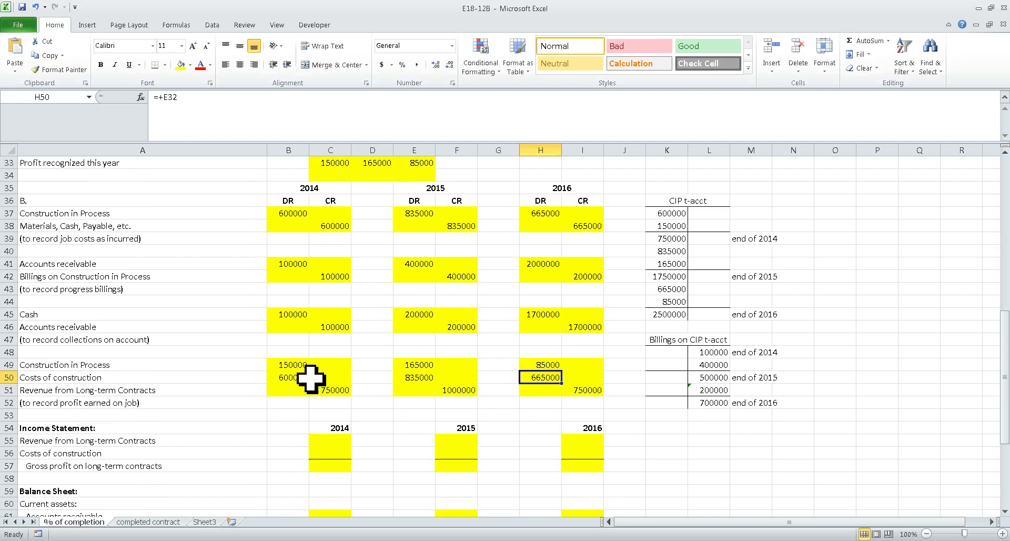
{"action": "scroll", "coordinate": [349, 417], "scroll_direction": "down", "scroll_amount": 1}
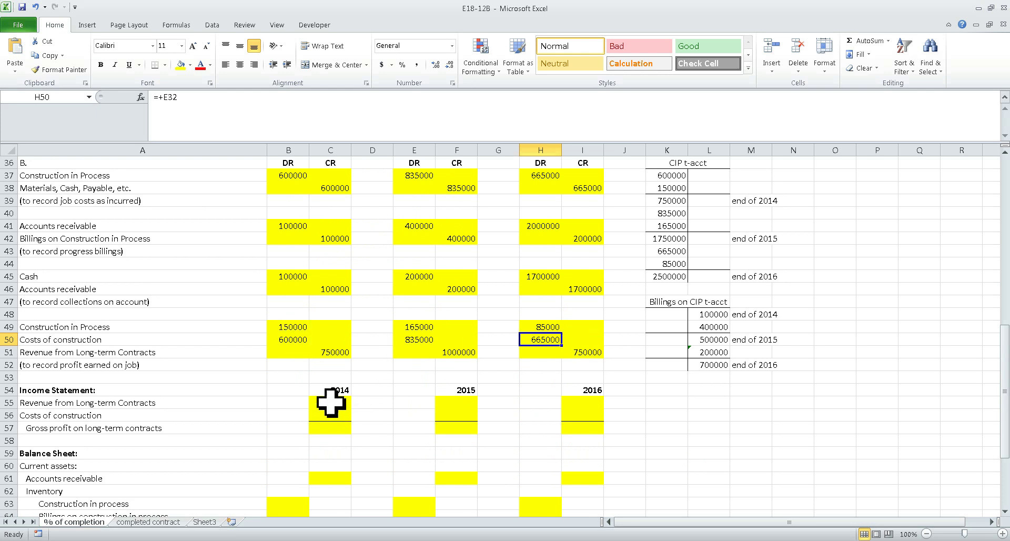
{"action": "left_click", "coordinate": [331, 401]}
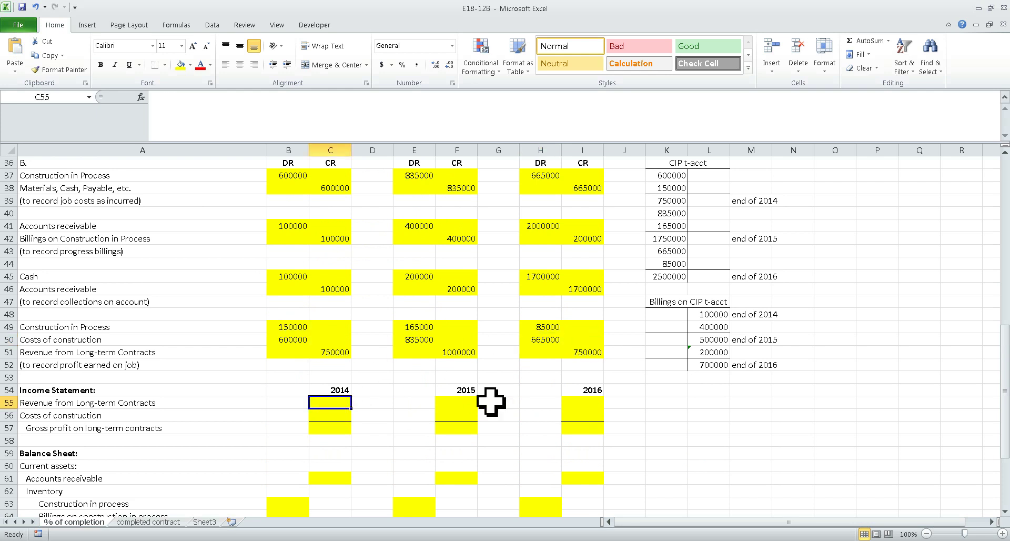
{"action": "type", "text": "+"}
{"action": "left_click", "coordinate": [340, 357]}
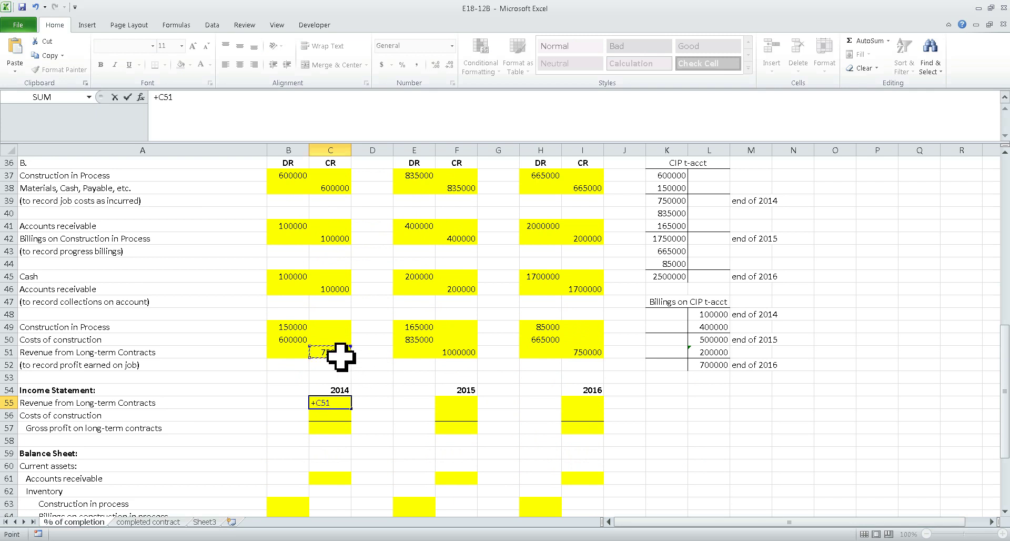
{"action": "key", "text": "Return"}
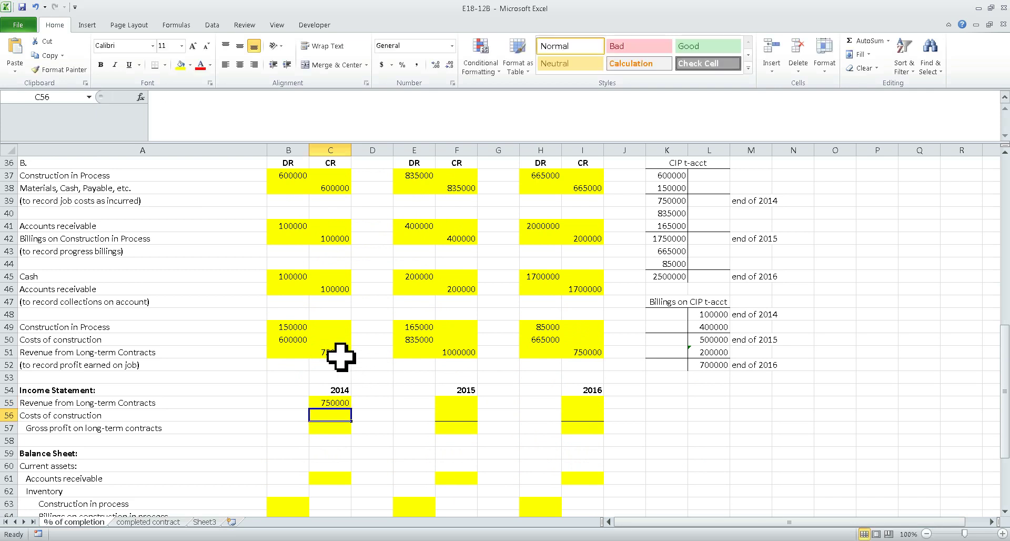
- Link the 2014 income statement costs of construction in C56 to B50 and the gross profit in C57 to B49
{"action": "type", "text": "+"}
{"action": "left_click", "coordinate": [291, 339]}
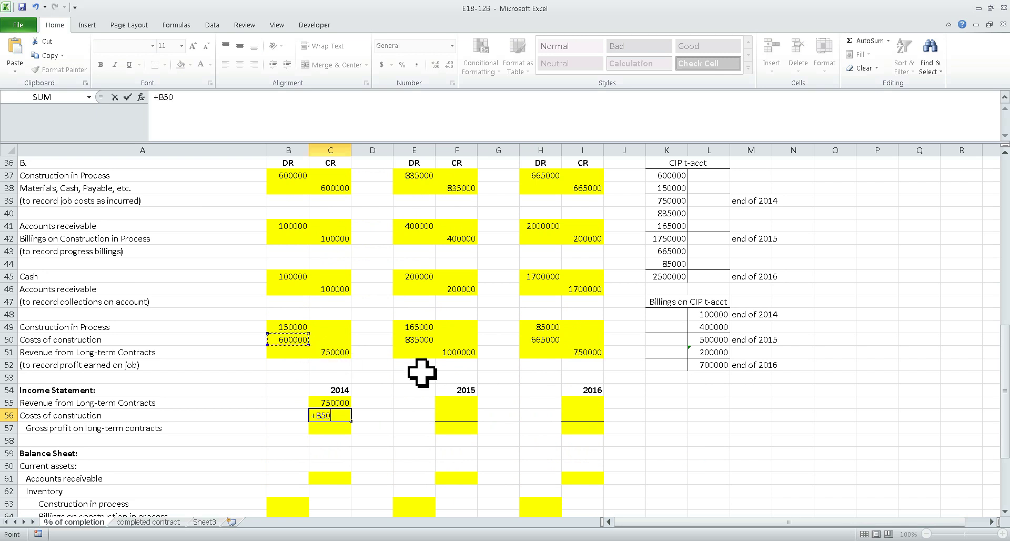
{"action": "key", "text": "Return"}
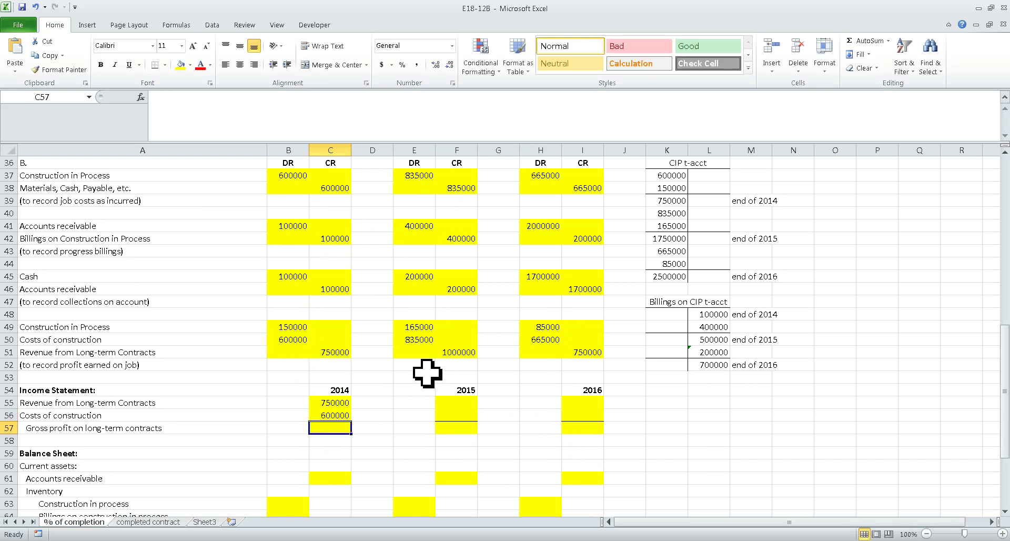
{"action": "type", "text": "+"}
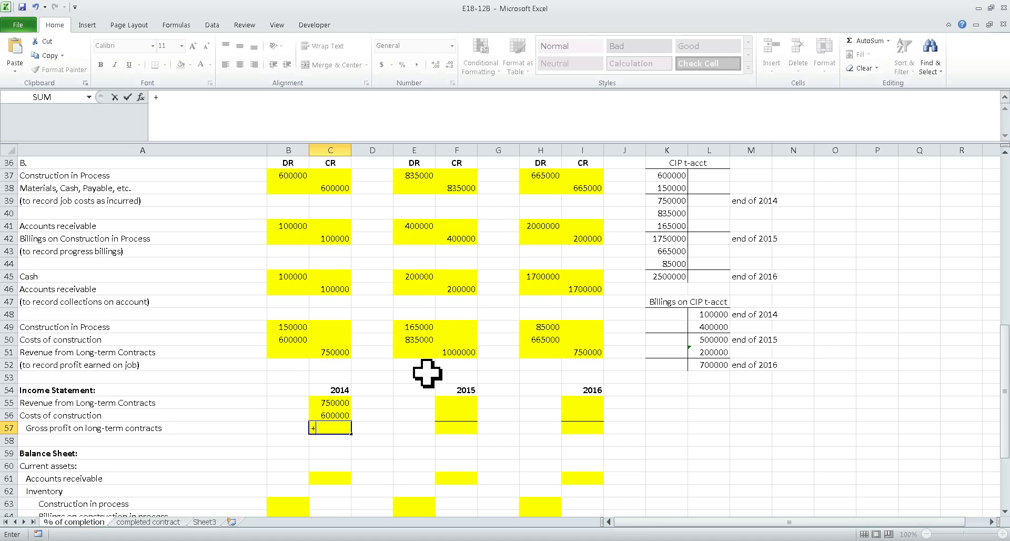
{"action": "left_click", "coordinate": [298, 331]}
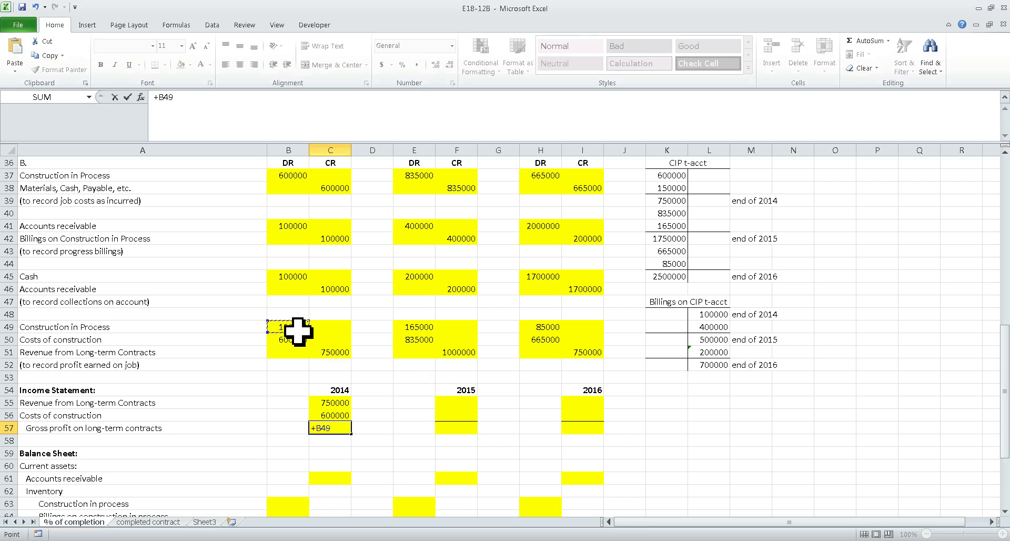
{"action": "key", "text": "Return"}
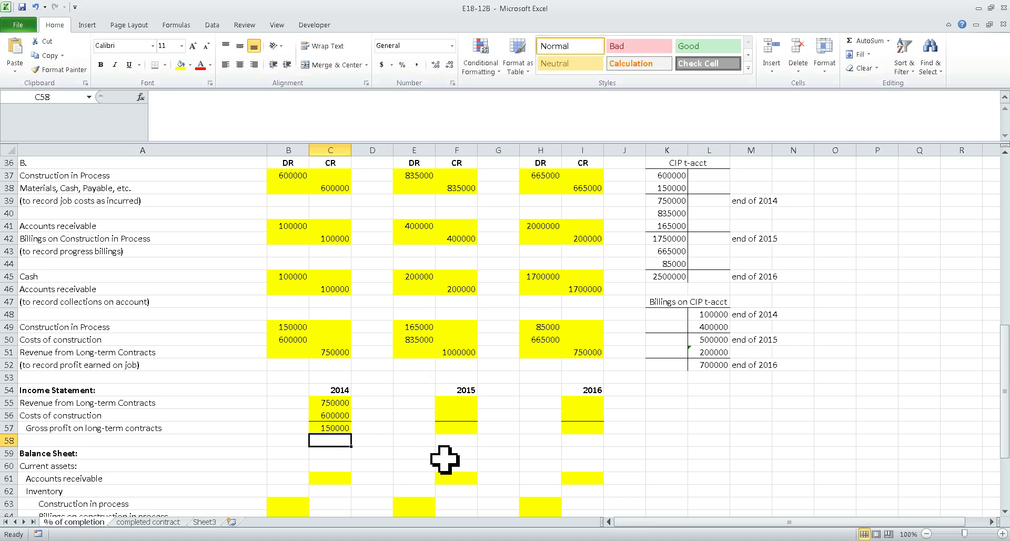
- Link the 2015 income statement revenue in F55 to the credit in F51 and costs of construction in F56 to E50
{"action": "left_click", "coordinate": [468, 403]}
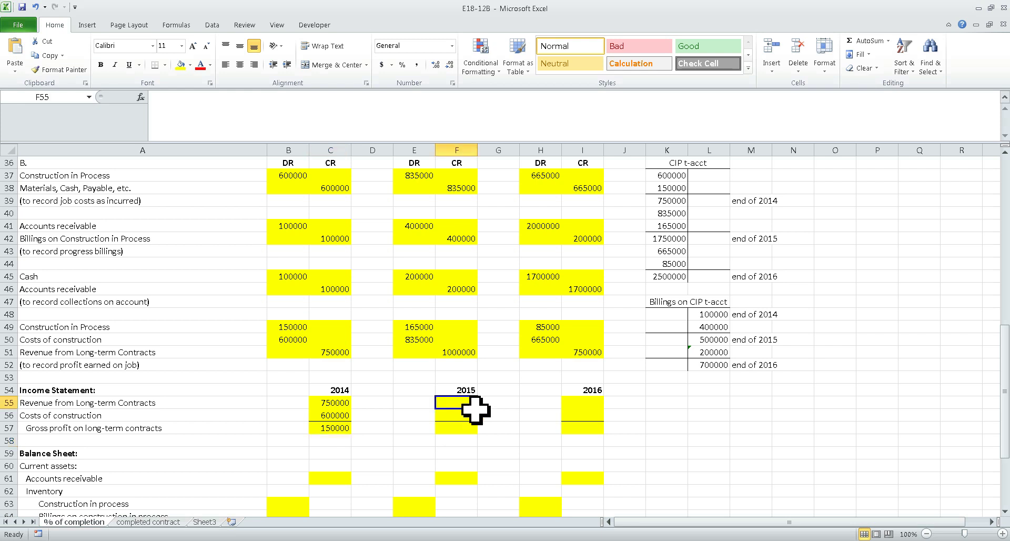
{"action": "type", "text": "+"}
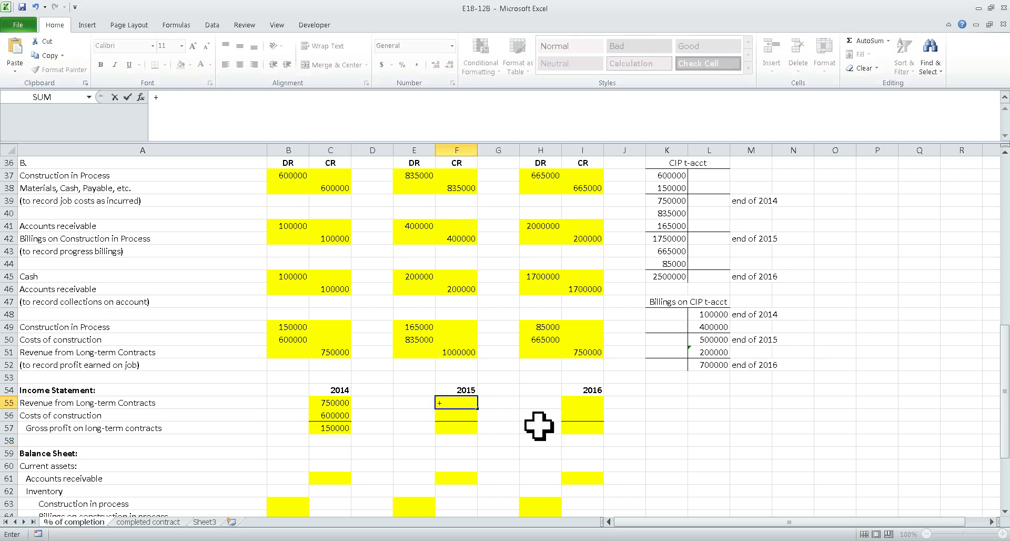
{"action": "left_click", "coordinate": [466, 352]}
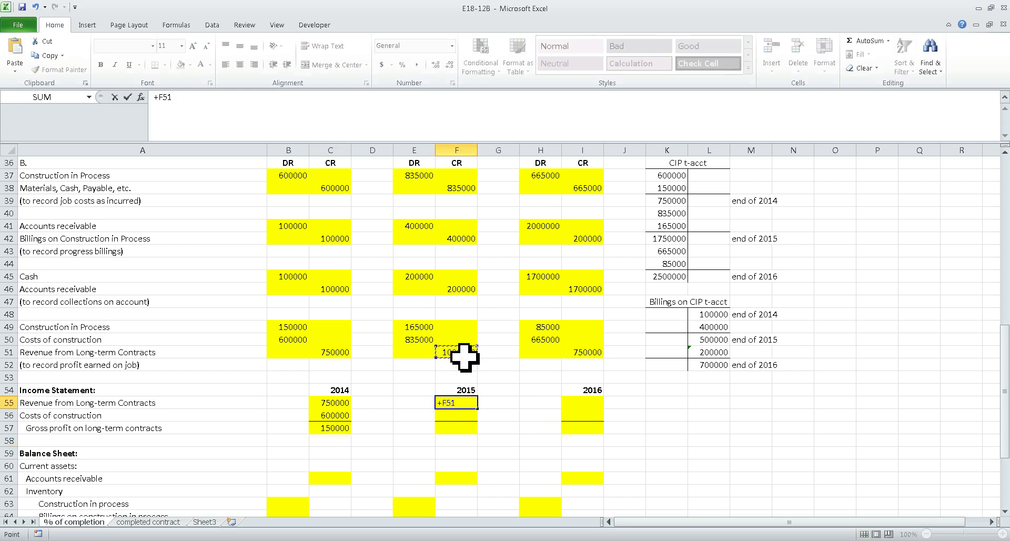
{"action": "key", "text": "Return"}
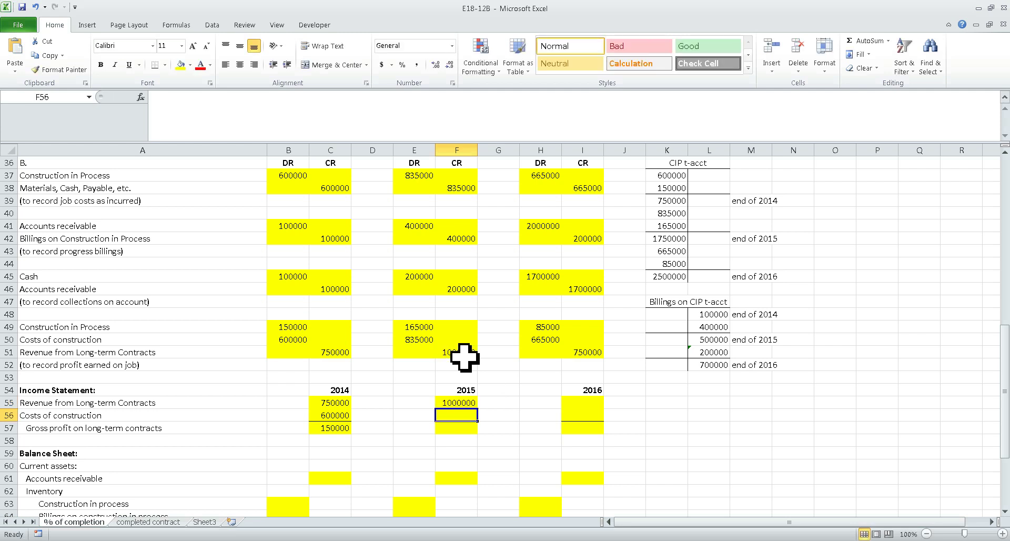
{"action": "type", "text": "+E50"}
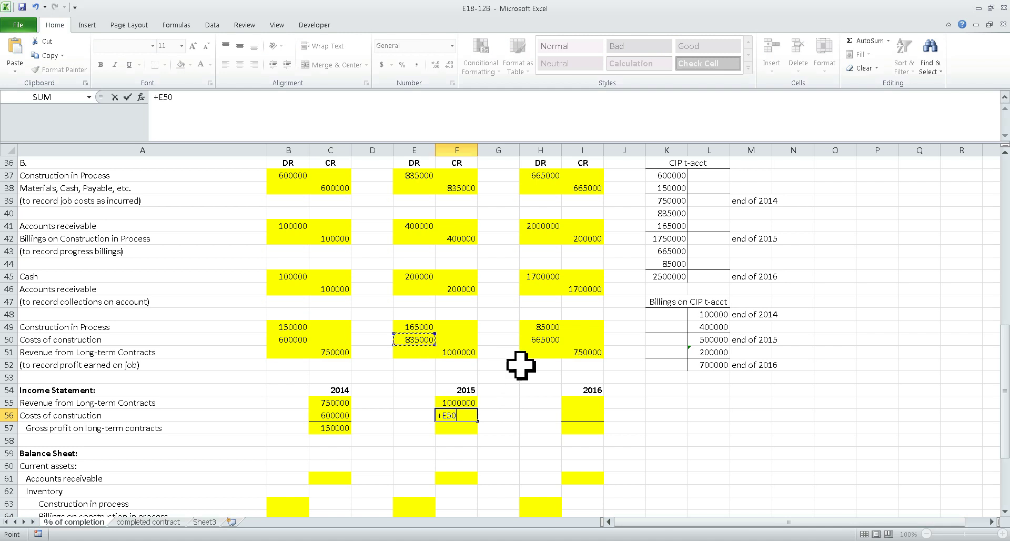
{"action": "key", "text": "Return"}
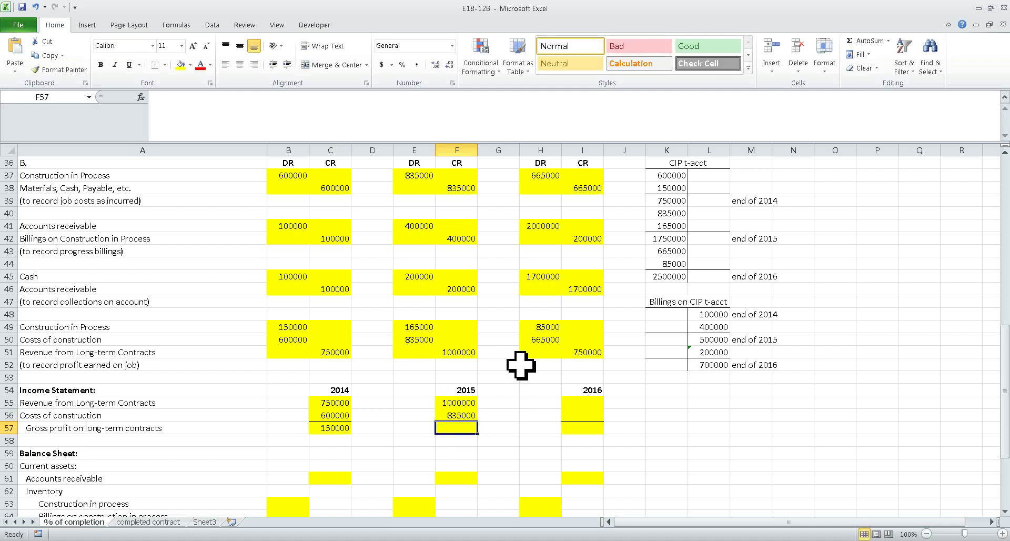
- Calculate the 2015 gross profit in F57 as F55-F56 and compare it with the Construction in Process debit in E49
{"action": "type", "text": "+"}
{"action": "key", "text": "Up"}
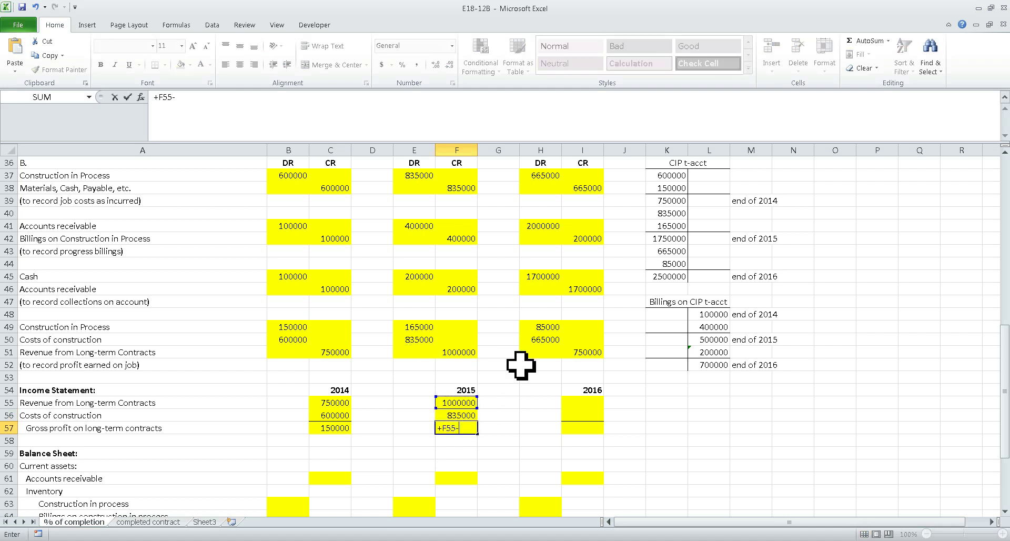
{"action": "key", "text": "Return"}
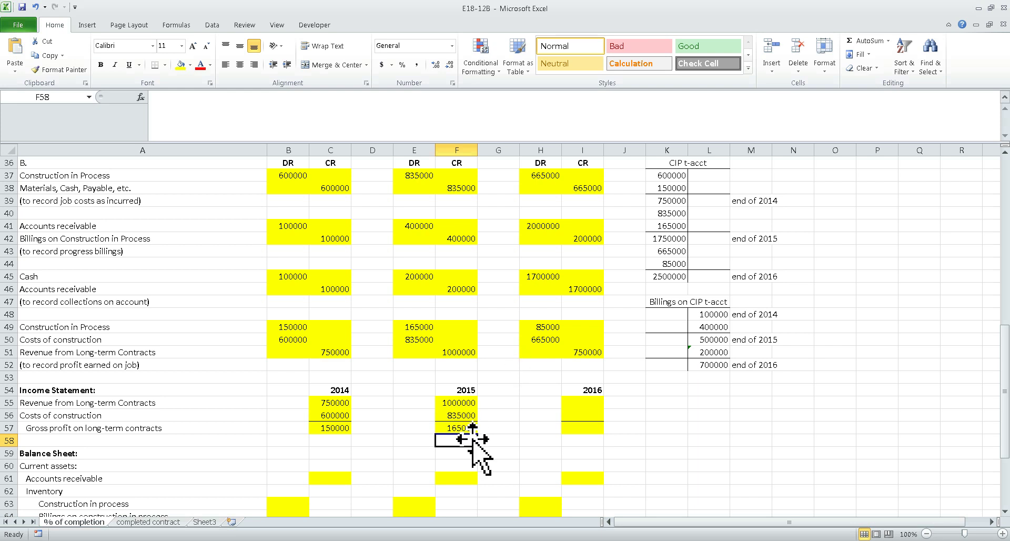
{"action": "left_click", "coordinate": [466, 430]}
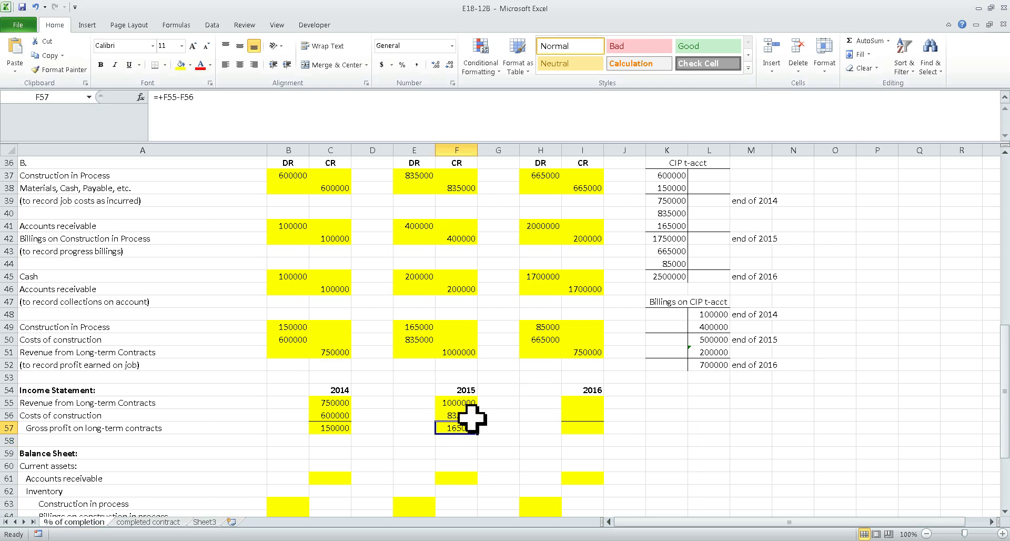
{"action": "left_click", "coordinate": [421, 329]}
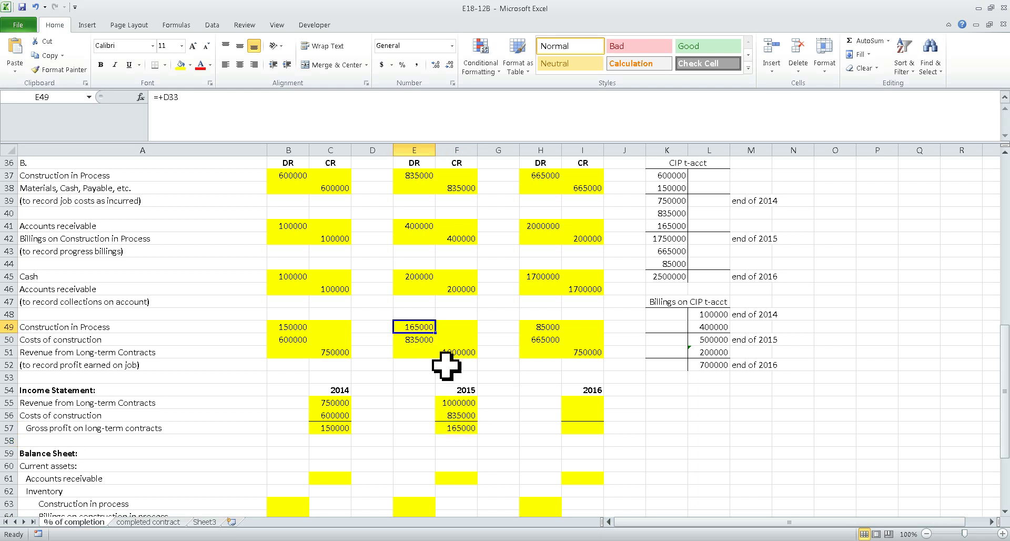
{"action": "left_click", "coordinate": [463, 430]}
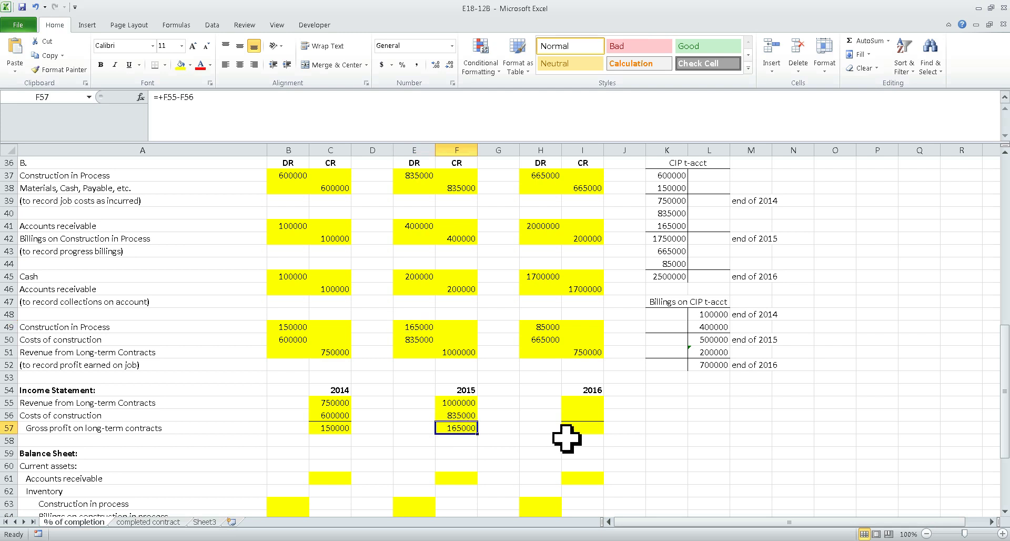
- Link the 2016 income statement revenue in I55 to the credit in I51 and costs of construction in I56 to H50
{"action": "left_click", "coordinate": [592, 403]}
{"action": "type", "text": "+"}
{"action": "left_click", "coordinate": [594, 390]}
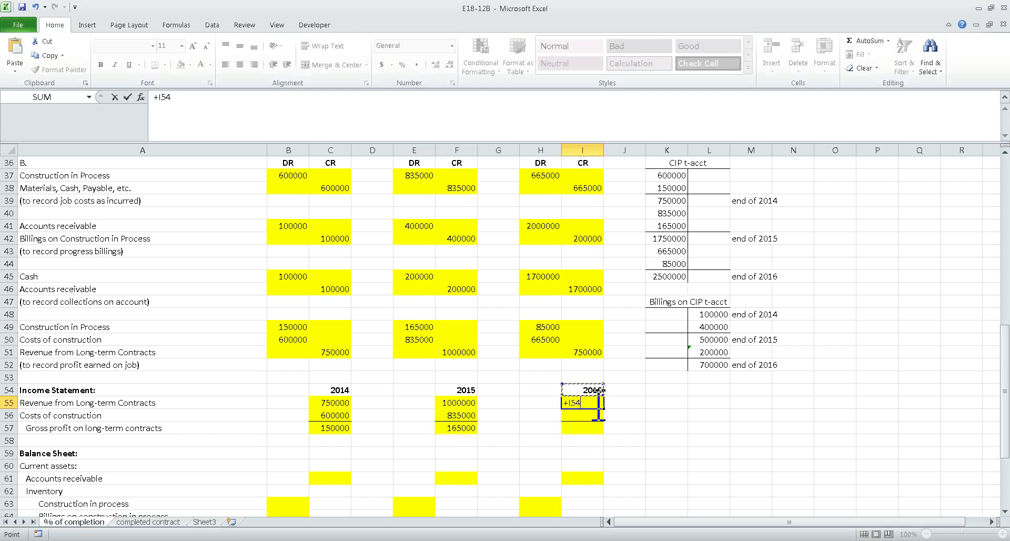
{"action": "key", "text": "Return"}
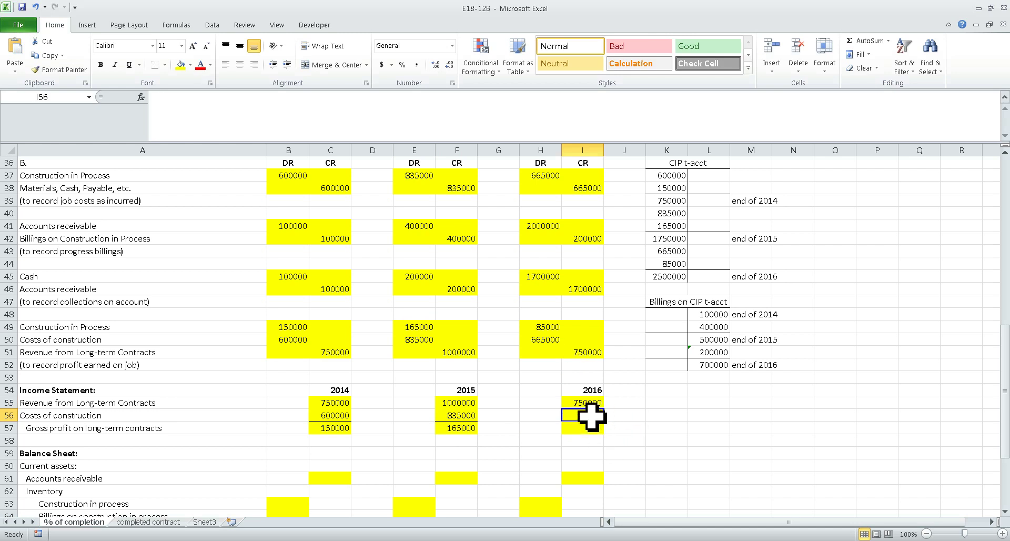
{"action": "type", "text": "+"}
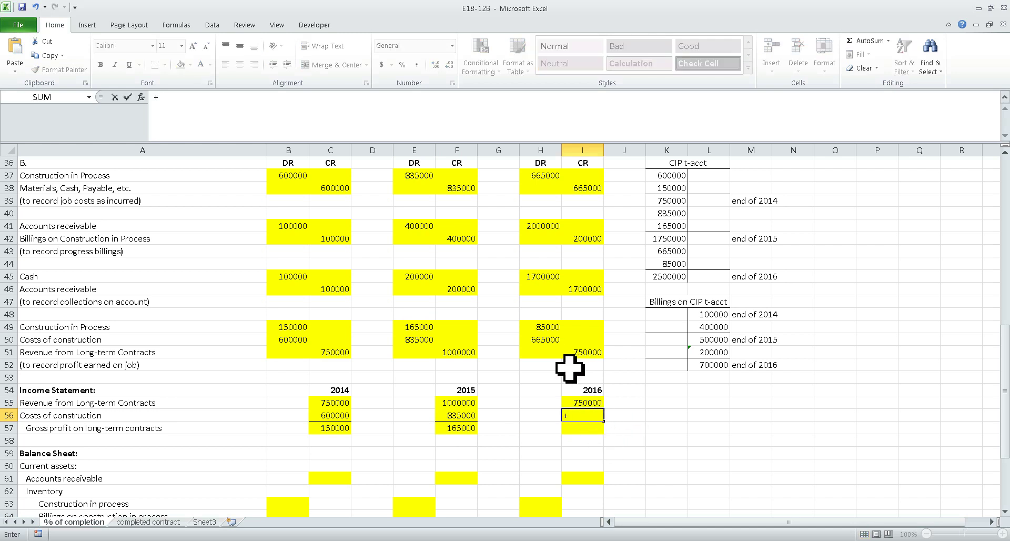
{"action": "left_click", "coordinate": [542, 339]}
{"action": "key", "text": "Return"}
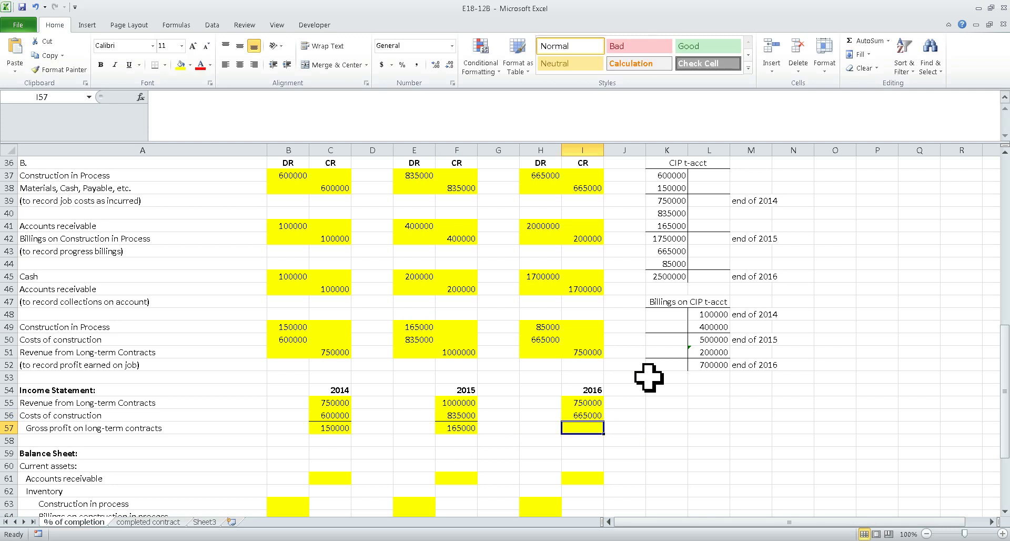
- Calculate the 2016 gross profit in I57 as I55-I56 and review the completed three-year income statement in C55:I57
{"action": "type", "text": "+I55-I56"}
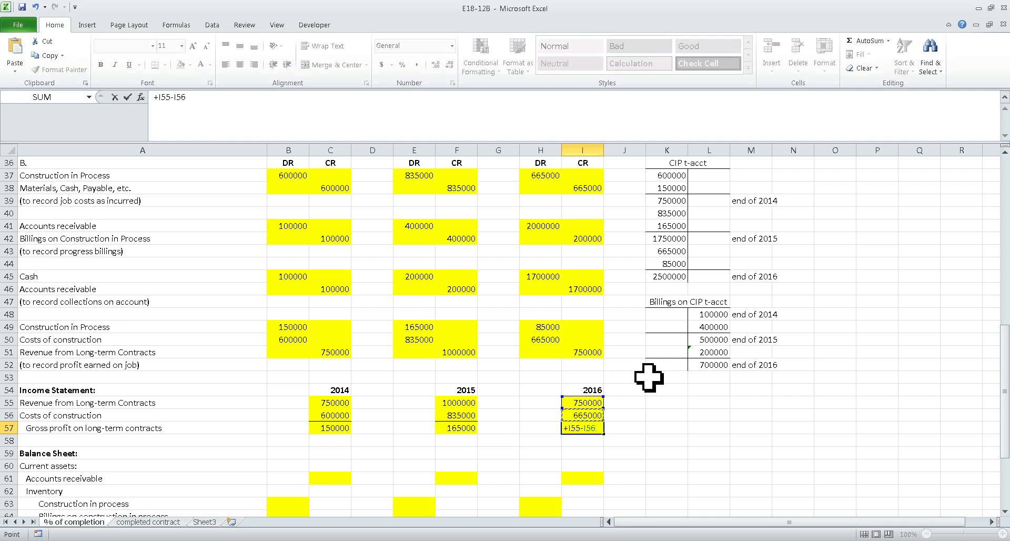
{"action": "key", "text": "Return"}
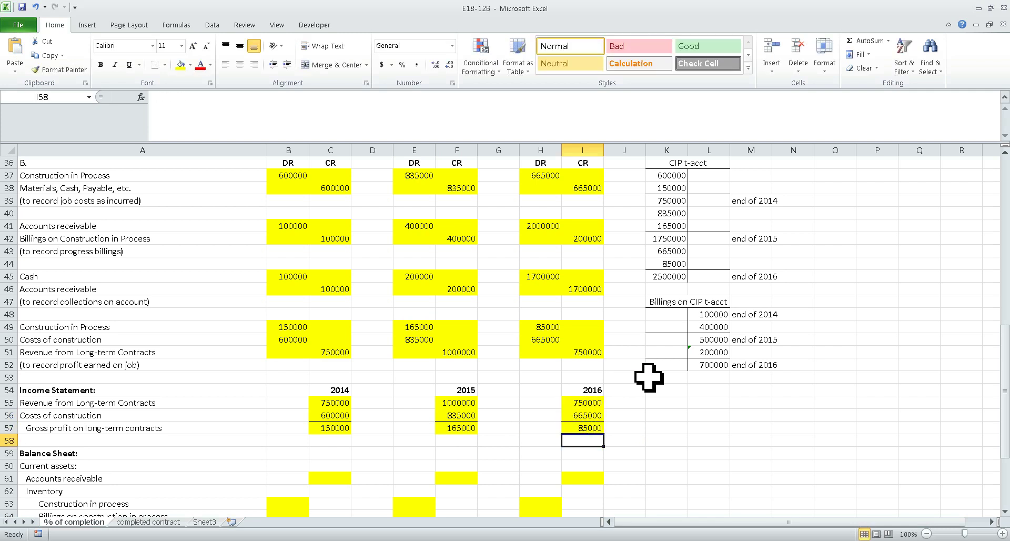
{"action": "left_click_drag", "start_coordinate": [334, 402], "coordinate": [589, 433]}
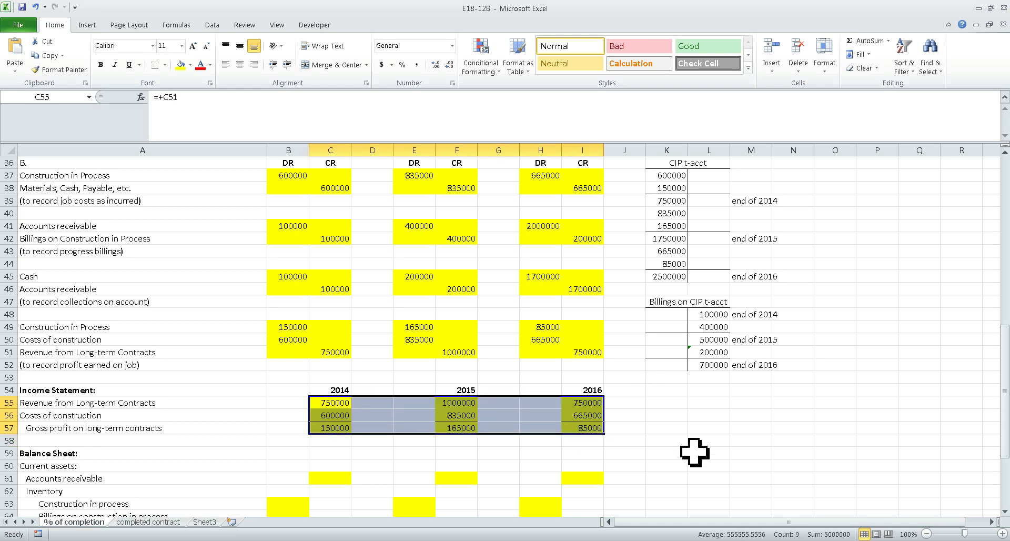
{"action": "left_click", "coordinate": [621, 439]}
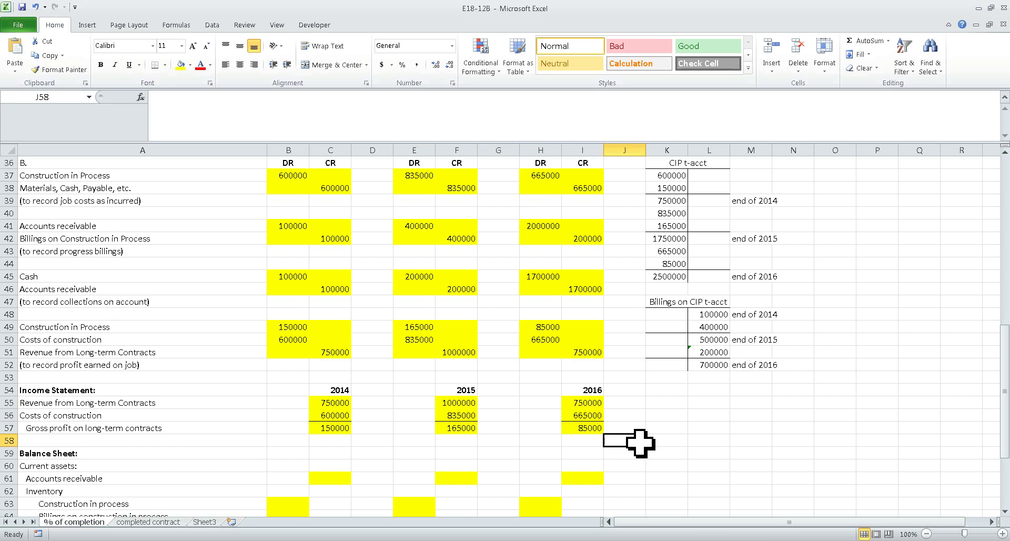
- Review the CIP t-account in K37:L45, the Billings on CIP t-account in K48:L52 and the progress billing entries
{"action": "left_click_drag", "start_coordinate": [678, 176], "coordinate": [705, 282]}
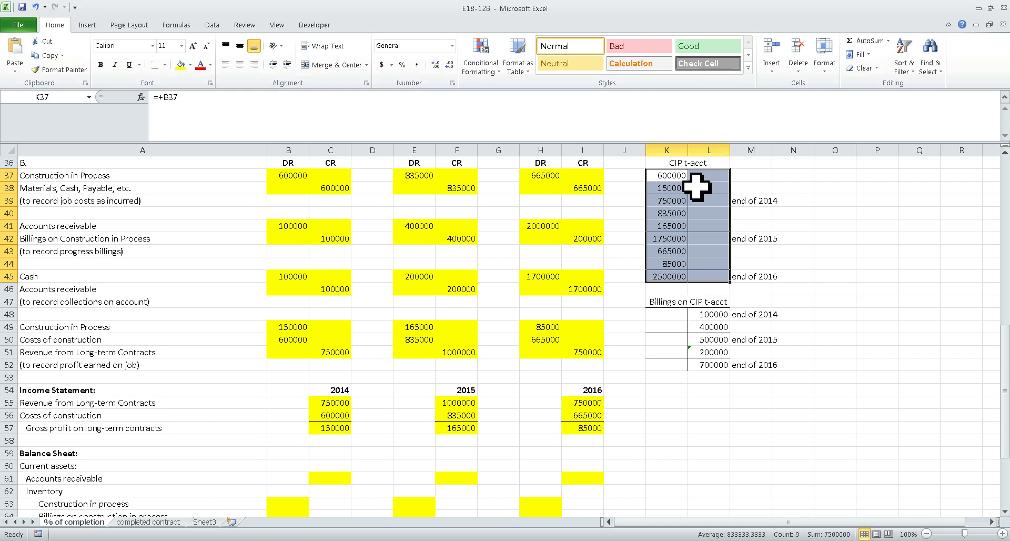
{"action": "left_click", "coordinate": [673, 188]}
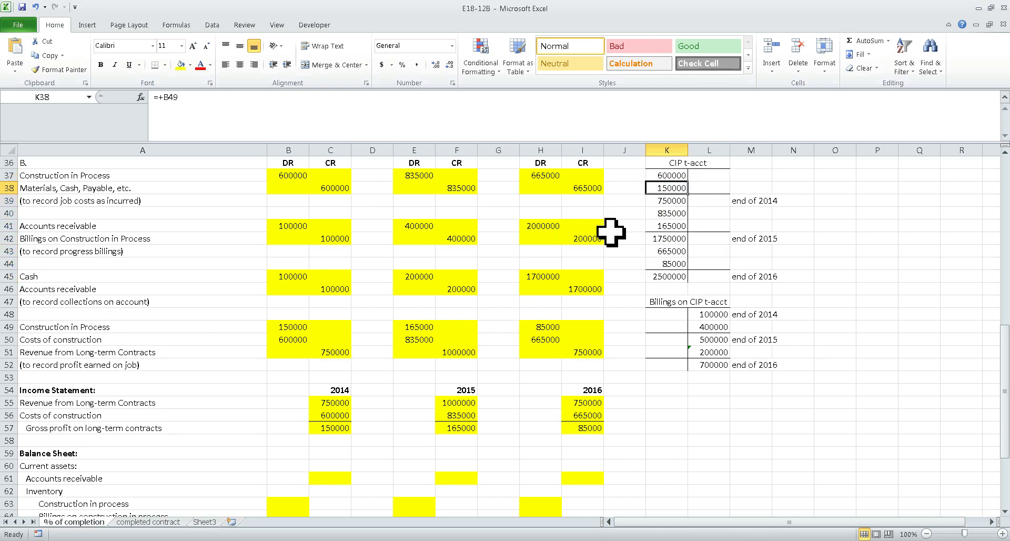
{"action": "left_click_drag", "start_coordinate": [667, 316], "coordinate": [721, 365]}
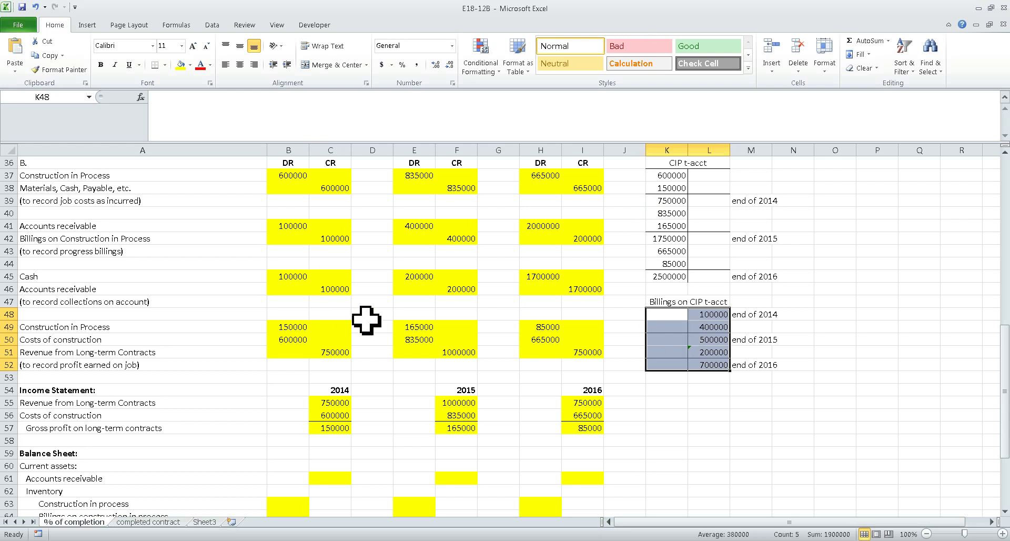
{"action": "left_click_drag", "start_coordinate": [331, 226], "coordinate": [581, 251]}
{"action": "left_click", "coordinate": [709, 390]}
- Examine the balance sheet's accounts receivable line and the accounts receivable journal entries, starting with the 2014 billing debit in B41
{"action": "scroll", "coordinate": [646, 458], "scroll_direction": "down", "scroll_amount": 2}
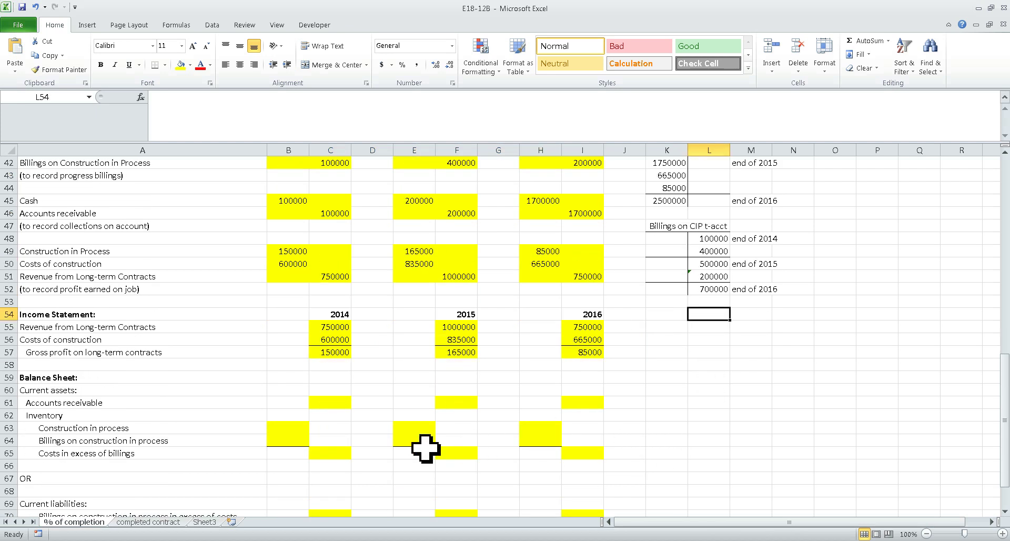
{"action": "left_click", "coordinate": [336, 405]}
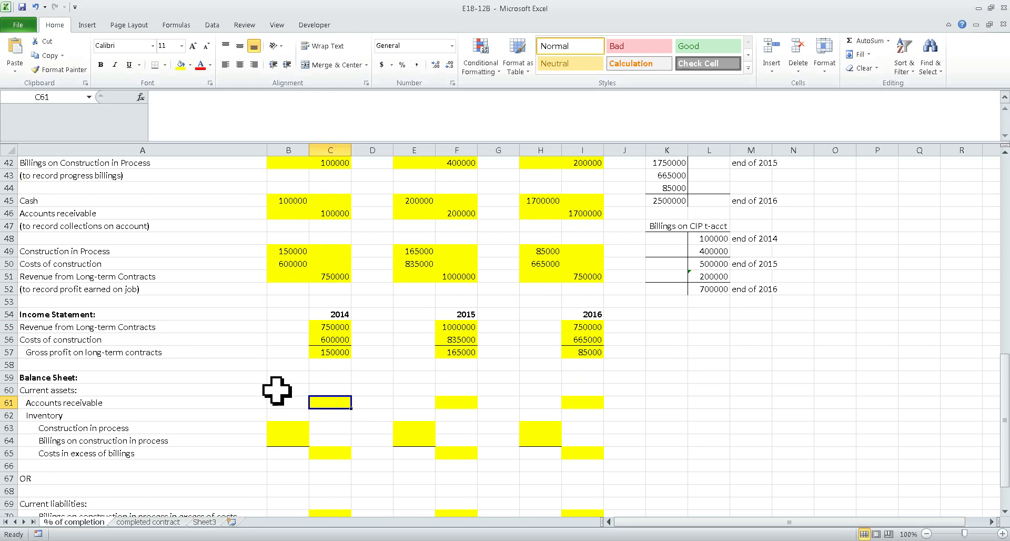
{"action": "scroll", "coordinate": [342, 405], "scroll_direction": "up", "scroll_amount": 1}
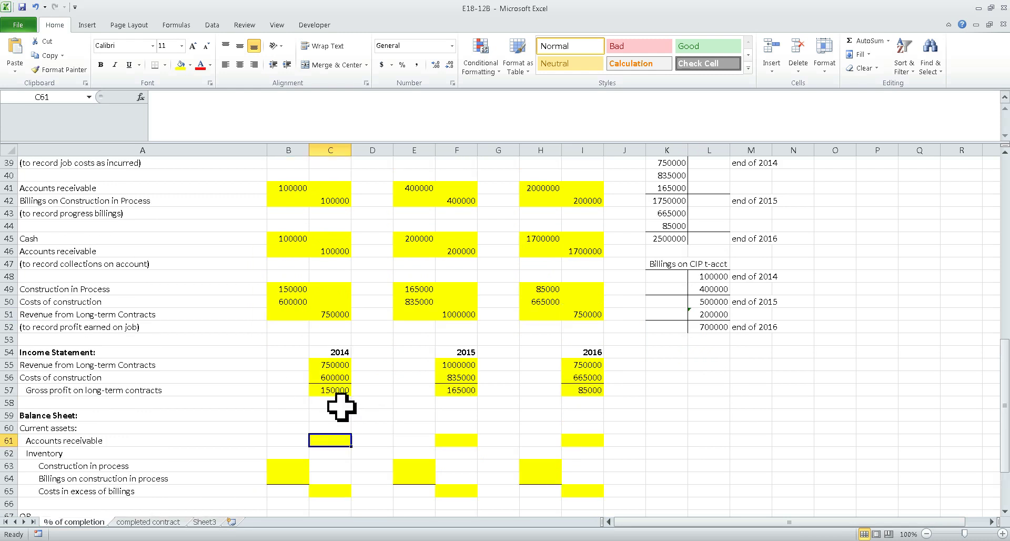
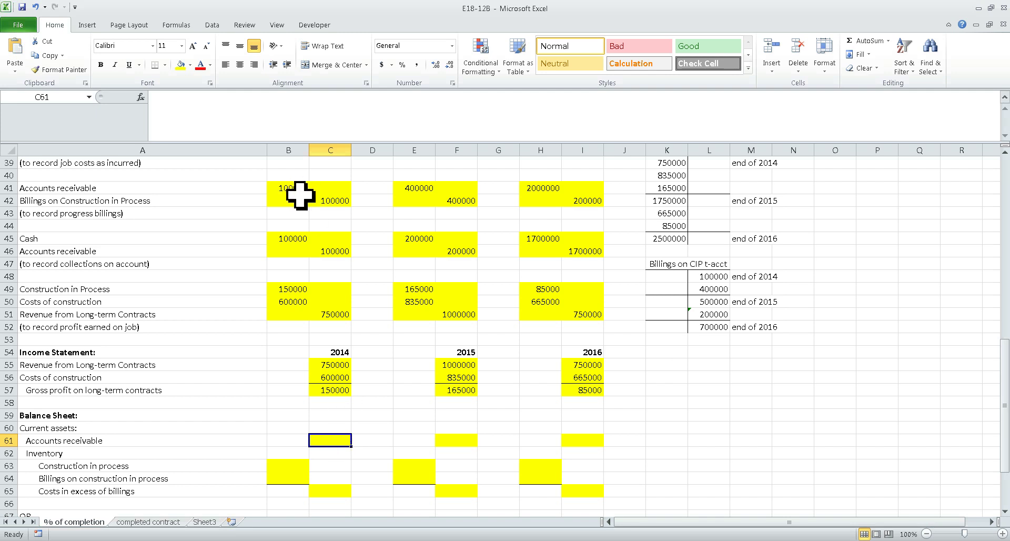
{"action": "scroll", "coordinate": [297, 197], "scroll_direction": "up", "scroll_amount": 2}
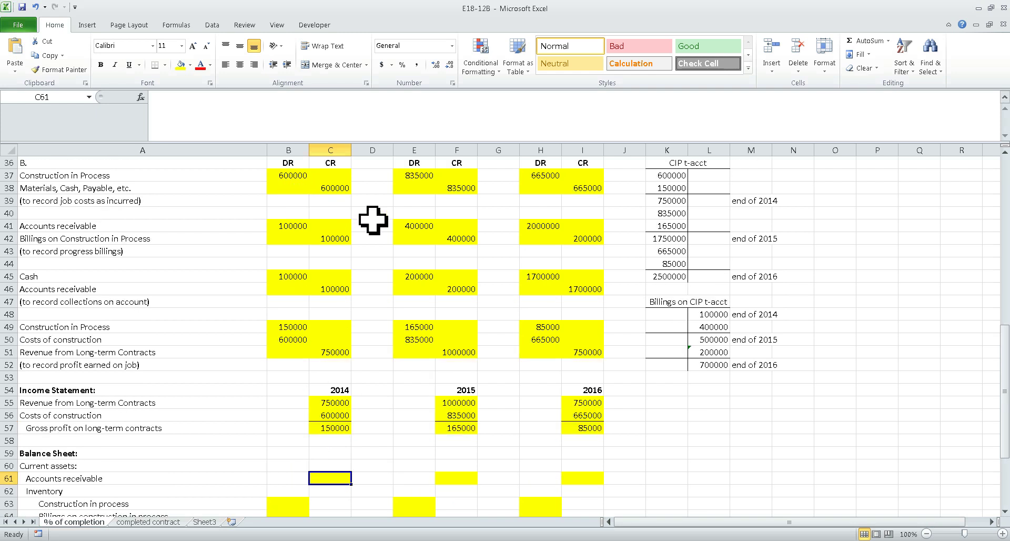
{"action": "left_click", "coordinate": [666, 466]}
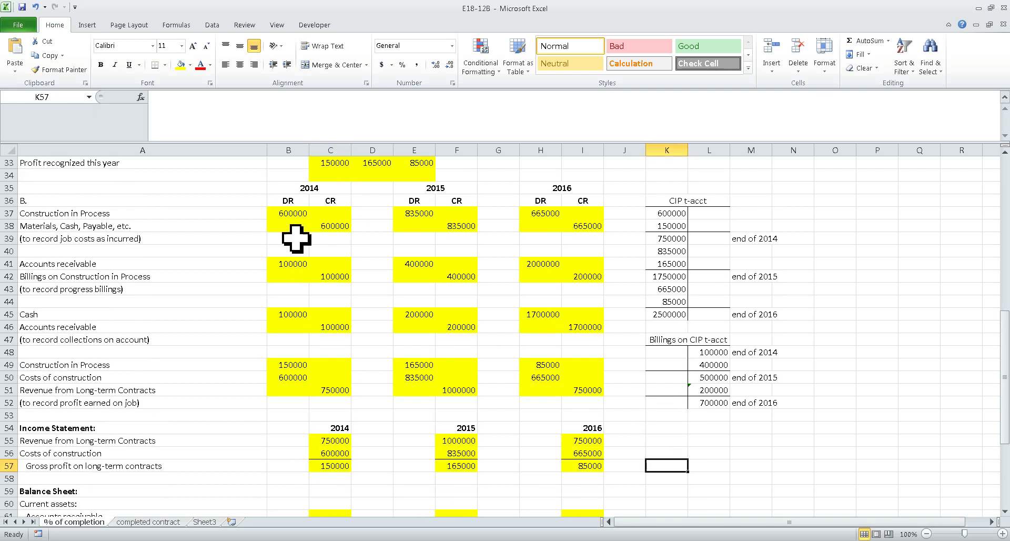
{"action": "left_click", "coordinate": [293, 264]}
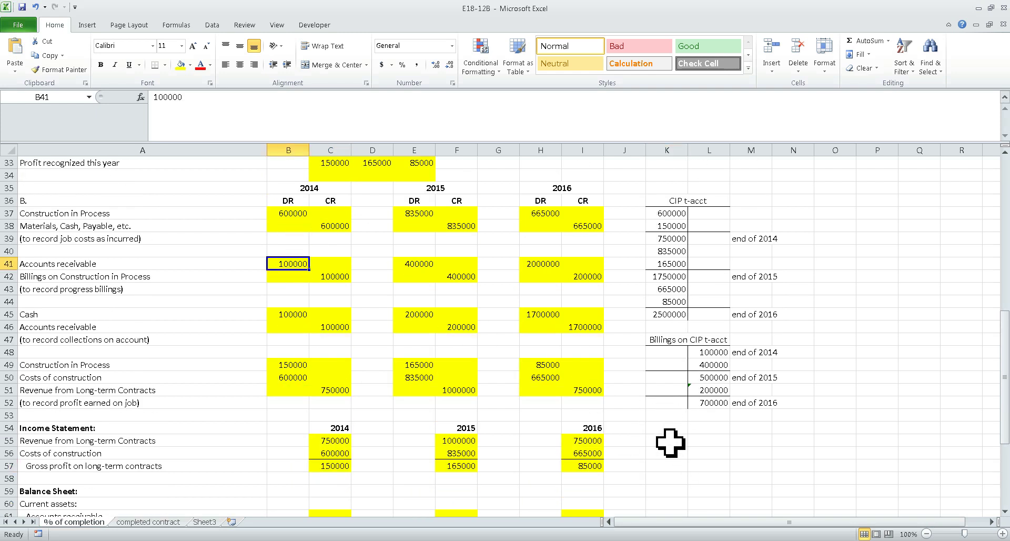
{"action": "left_click", "coordinate": [671, 443]}
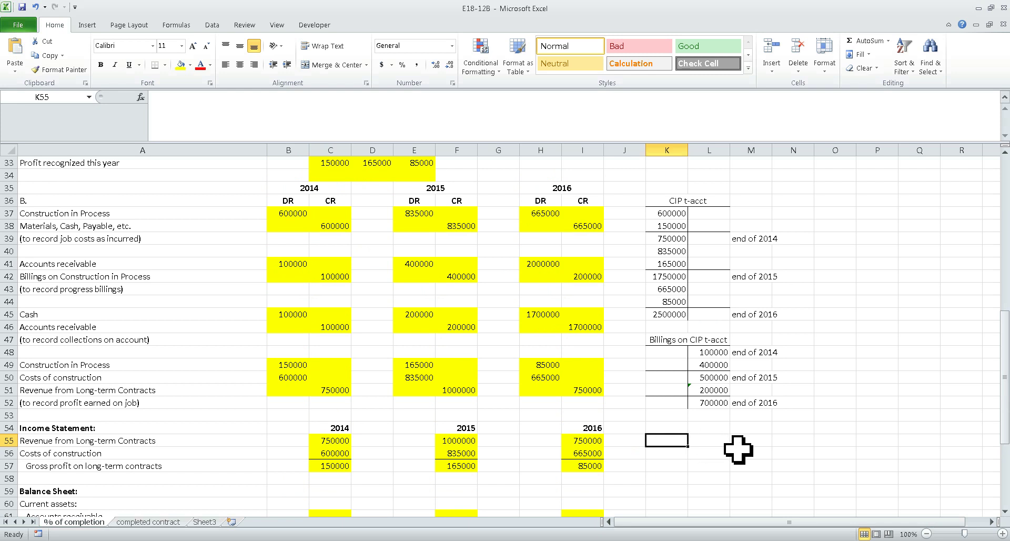
- Set up an AR t-account heading merged and centered across K55:L55 with a bottom border
{"action": "type", "text": "AR"}
{"action": "key", "text": "Return"}
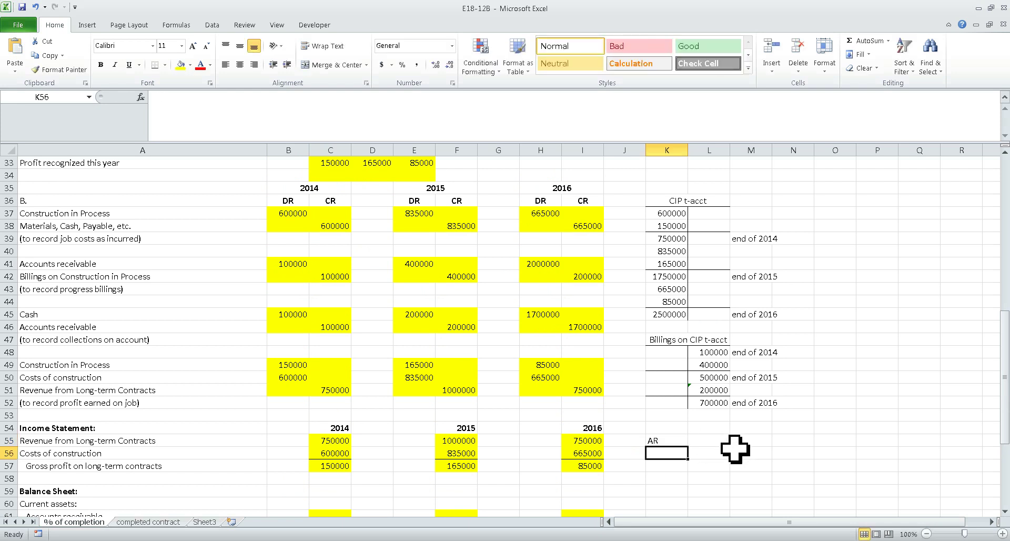
{"action": "left_click_drag", "start_coordinate": [665, 441], "coordinate": [705, 441]}
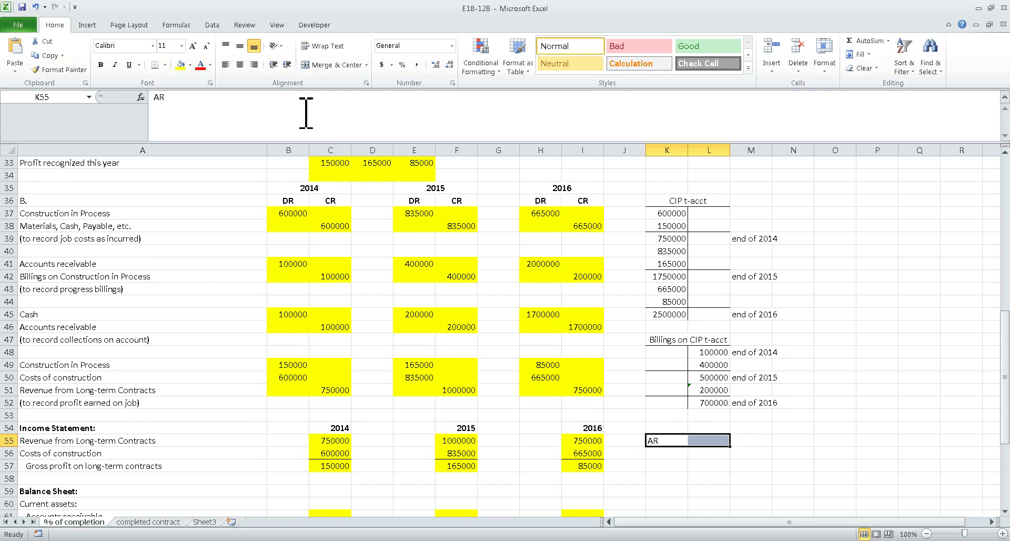
{"action": "left_click", "coordinate": [324, 65]}
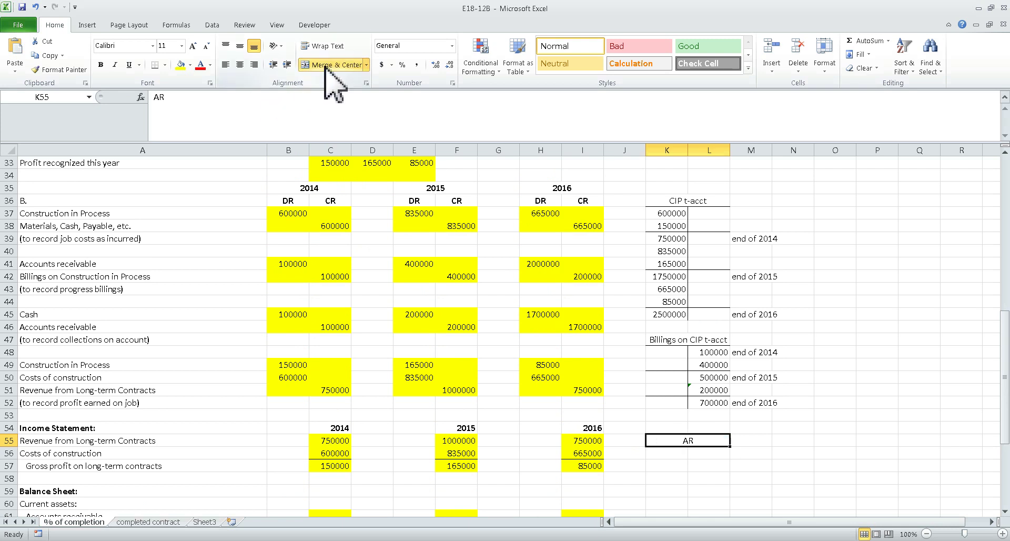
{"action": "left_click", "coordinate": [676, 455]}
{"action": "left_click", "coordinate": [679, 441]}
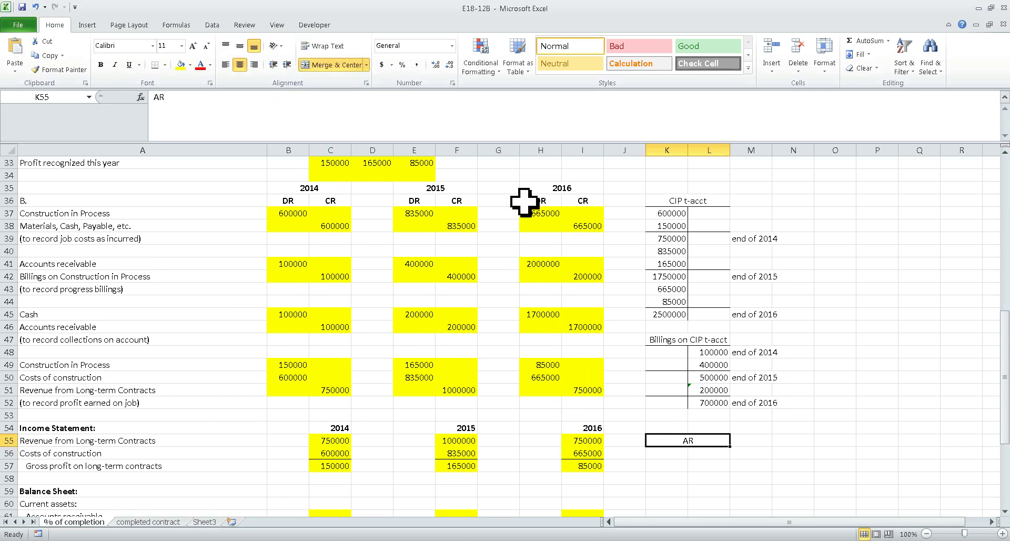
{"action": "left_click", "coordinate": [155, 64]}
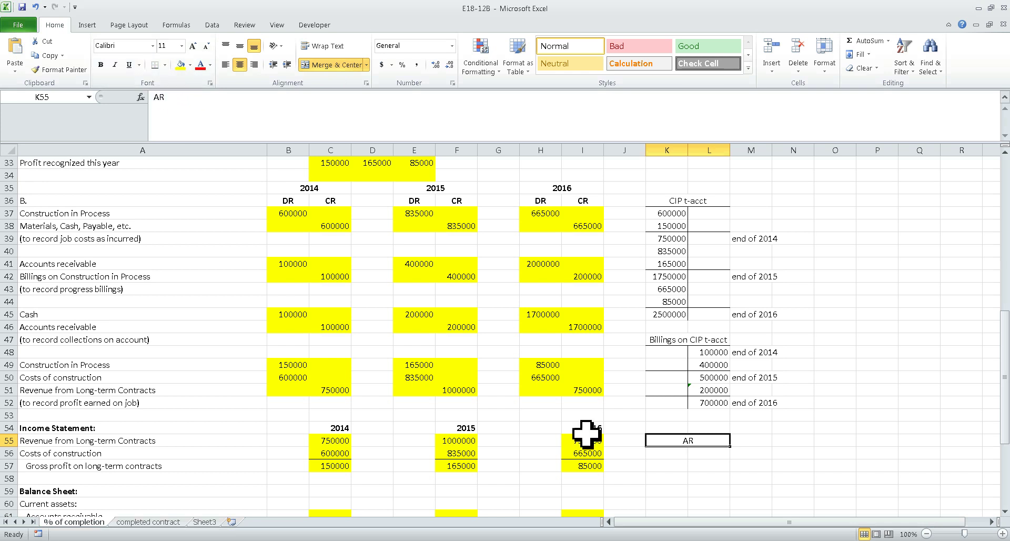
- Link the AR t-account's 2014 debit in K56 to B41 and its 2014 credit in L57 to C46
{"action": "left_click", "coordinate": [678, 455]}
{"action": "type", "text": "+"}
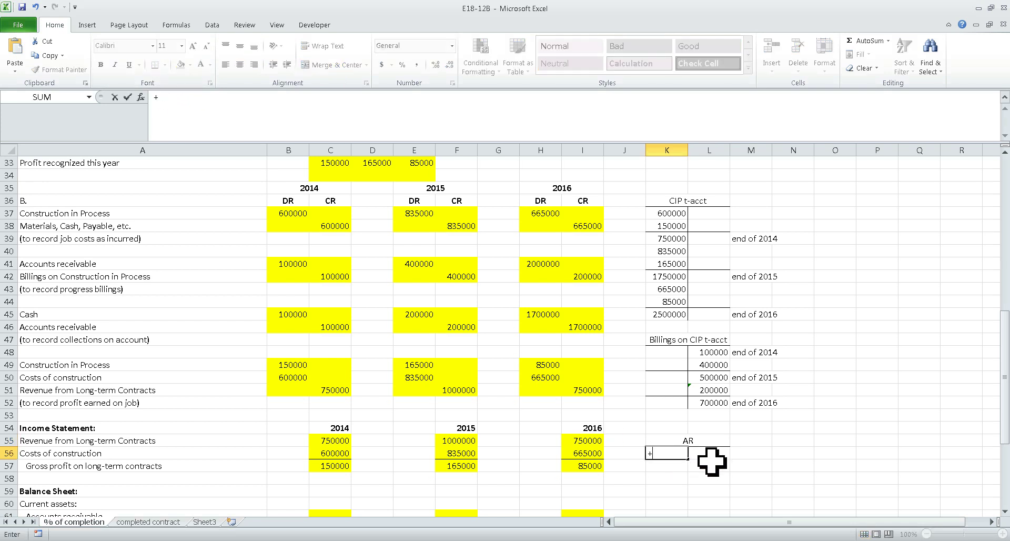
{"action": "left_click", "coordinate": [296, 264]}
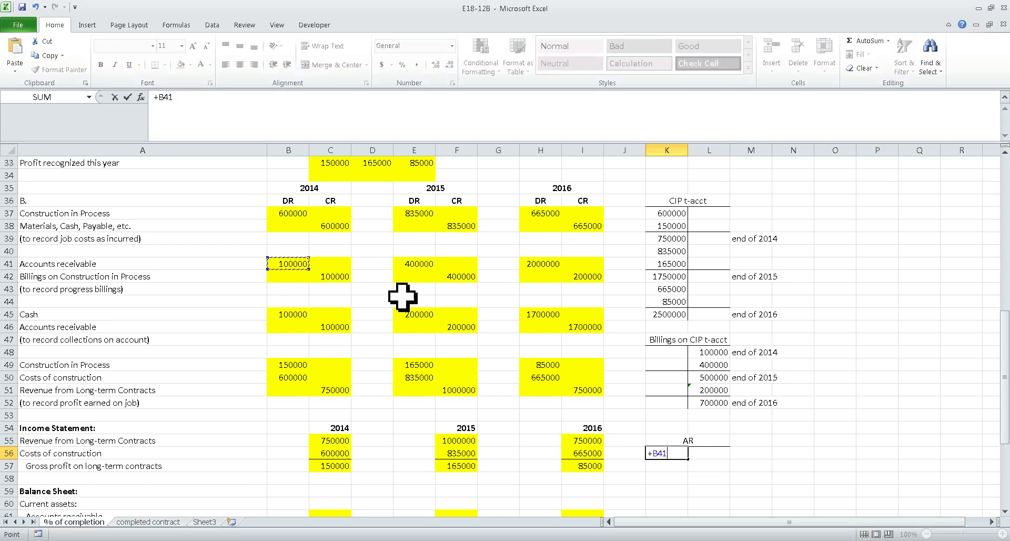
{"action": "key", "text": "Return"}
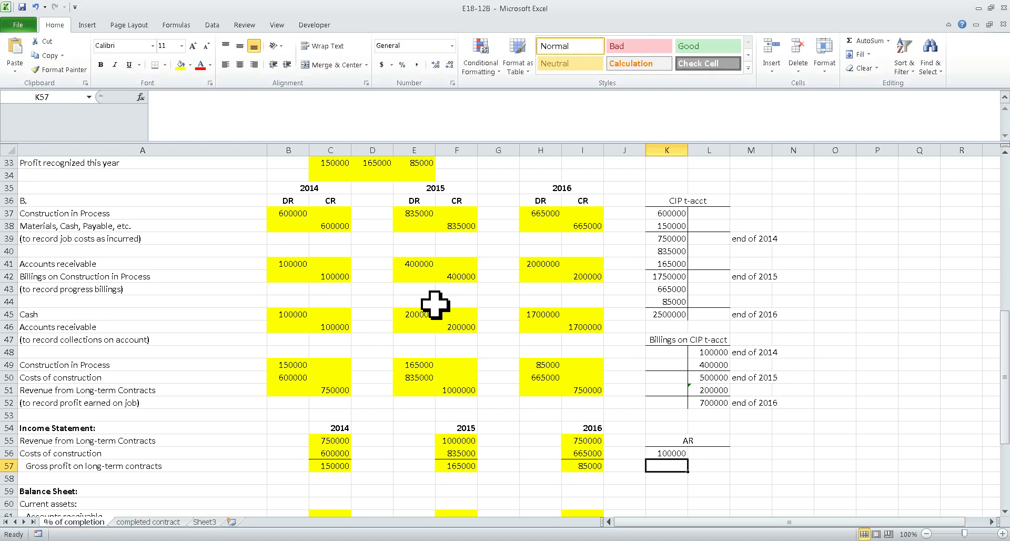
{"action": "left_click", "coordinate": [709, 470]}
{"action": "type", "text": "+"}
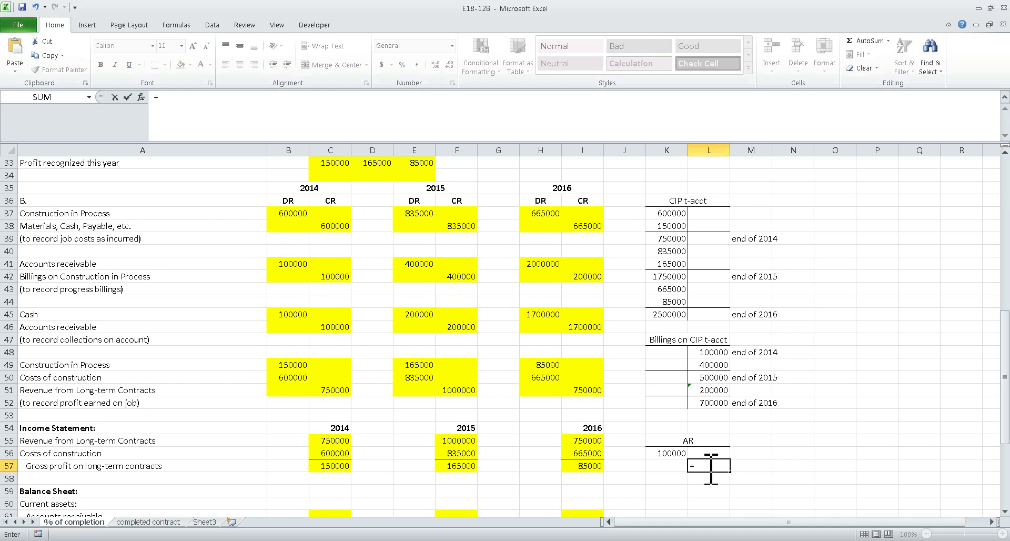
{"action": "left_click", "coordinate": [343, 331]}
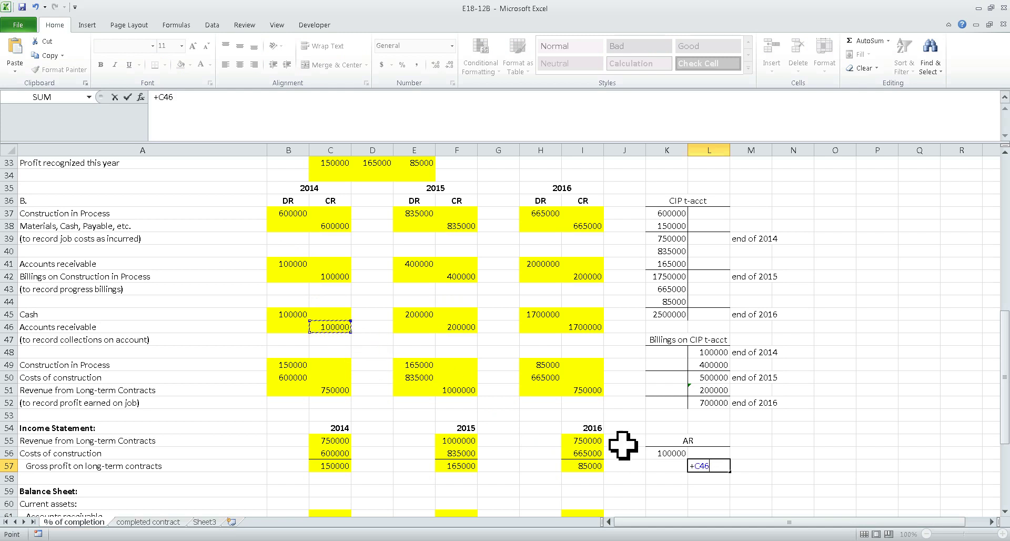
{"action": "key", "text": "Return"}
- Calculate the AR t-account's end-of-2014 balance in K58 as K56-L57
{"action": "key", "text": "Left"}
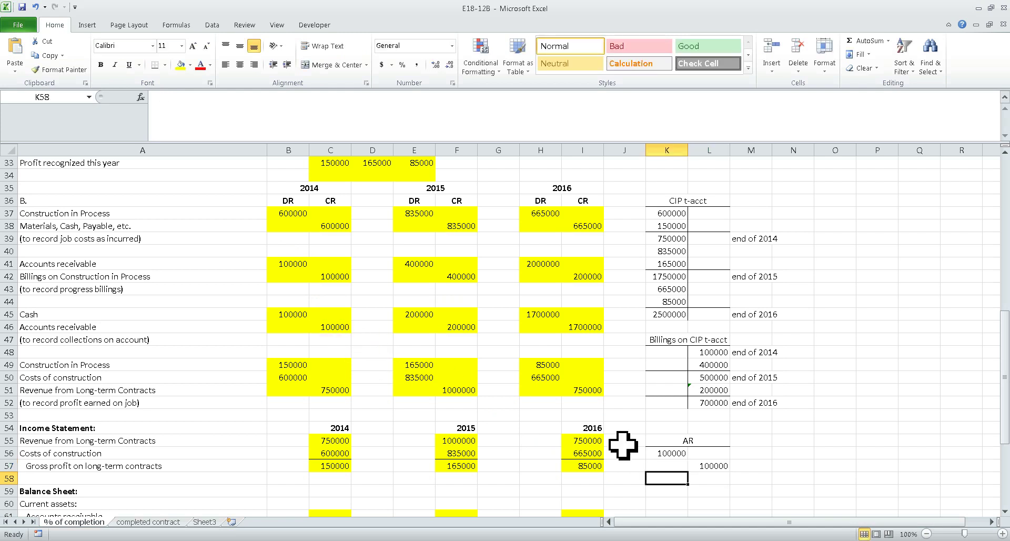
{"action": "type", "text": "+"}
{"action": "key", "text": "Up"}
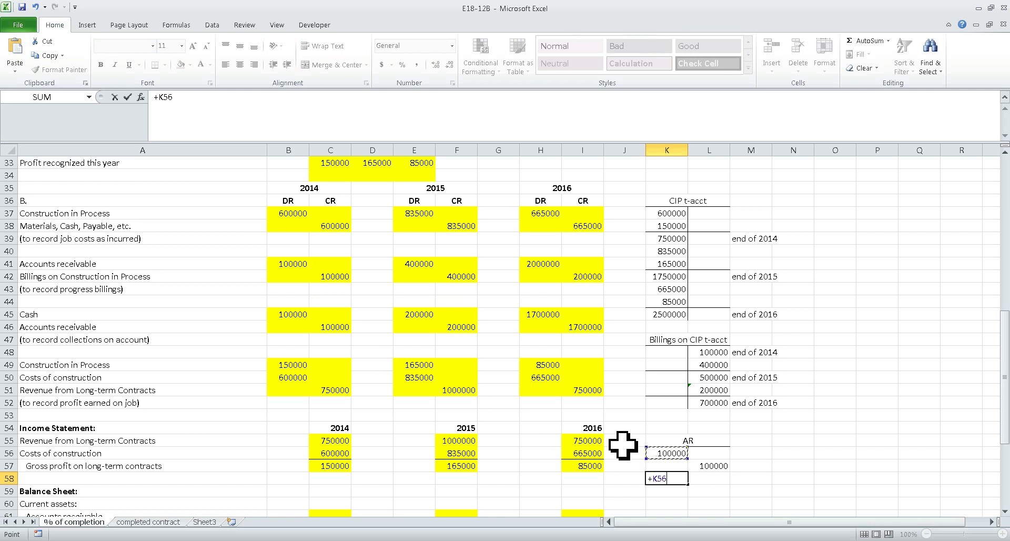
{"action": "key", "text": "Return"}
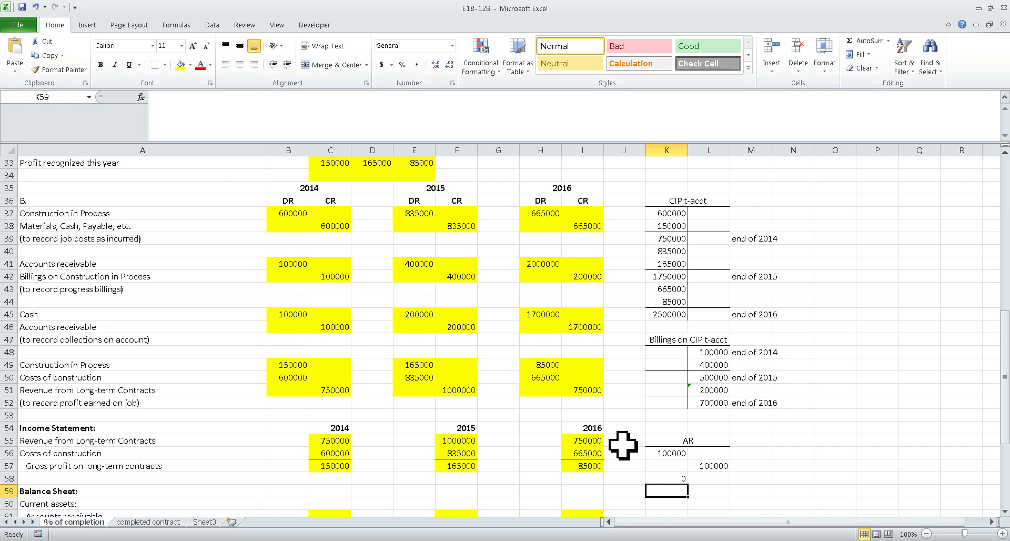
- Check the 2014 figures in the exercise data and add a bottom border to K57:L57 of the AR t-account
{"action": "left_click", "coordinate": [320, 340]}
{"action": "scroll", "coordinate": [319, 345], "scroll_direction": "up", "scroll_amount": 5}
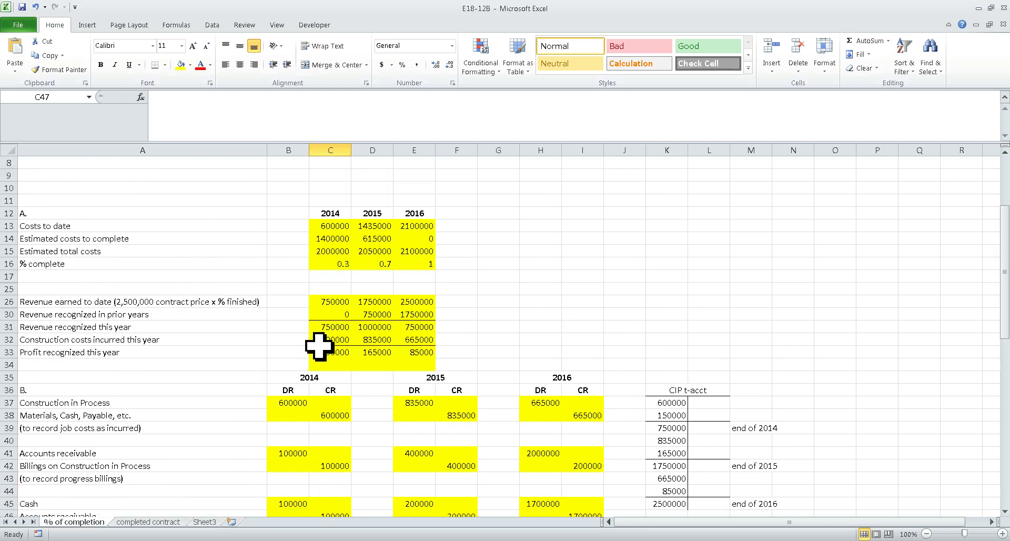
{"action": "scroll", "coordinate": [319, 346], "scroll_direction": "up", "scroll_amount": 3}
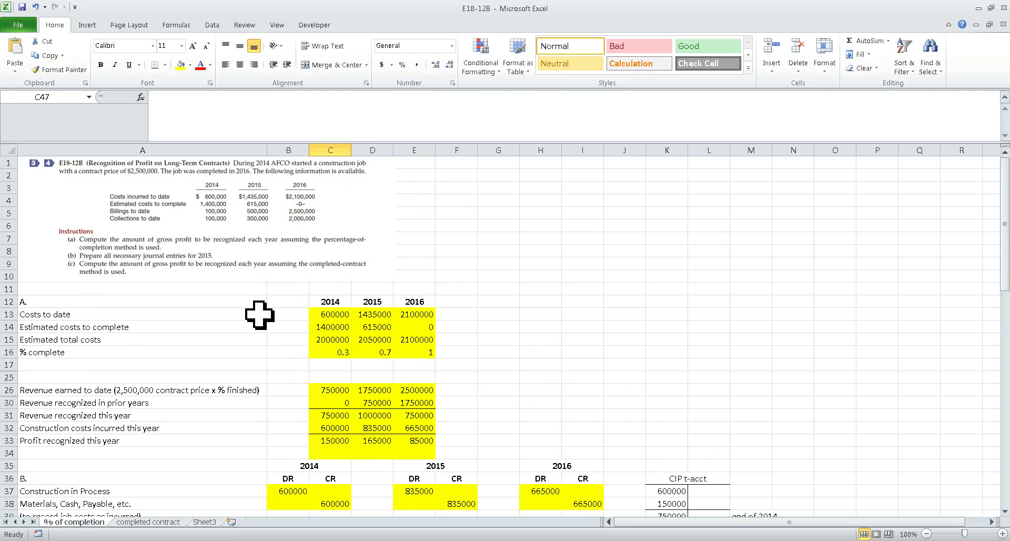
{"action": "scroll", "coordinate": [254, 316], "scroll_direction": "down", "scroll_amount": 13}
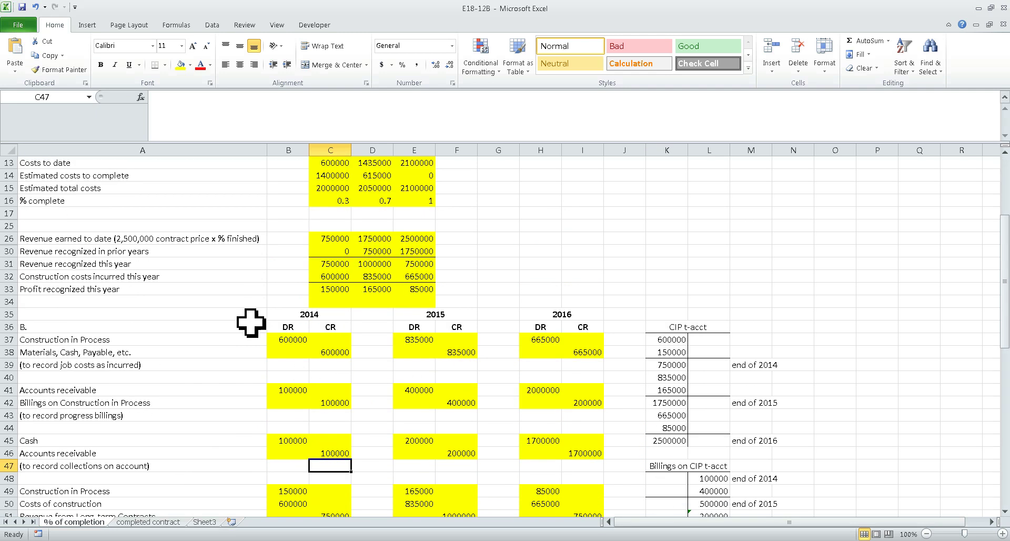
{"action": "left_click_drag", "start_coordinate": [664, 395], "coordinate": [705, 390]}
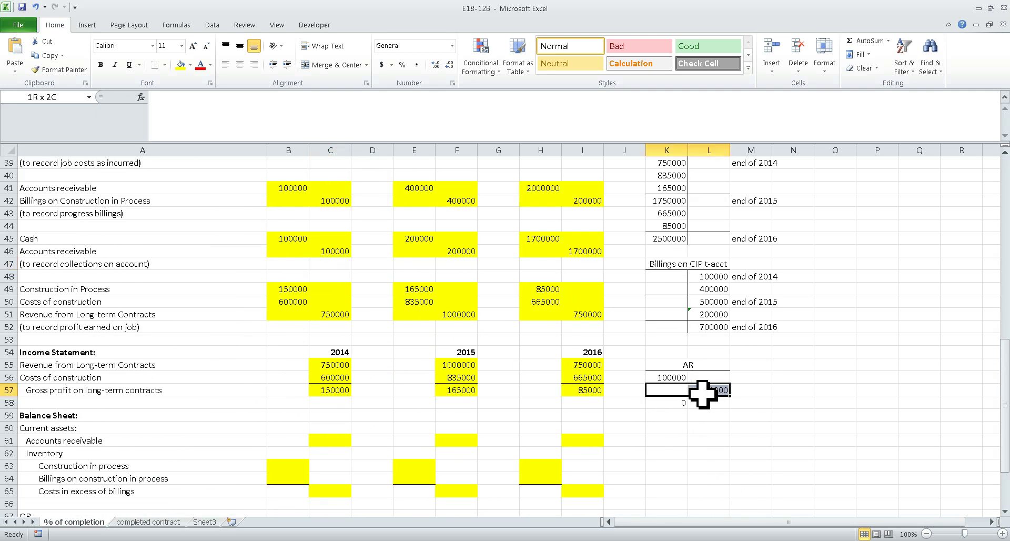
{"action": "left_click", "coordinate": [154, 64]}
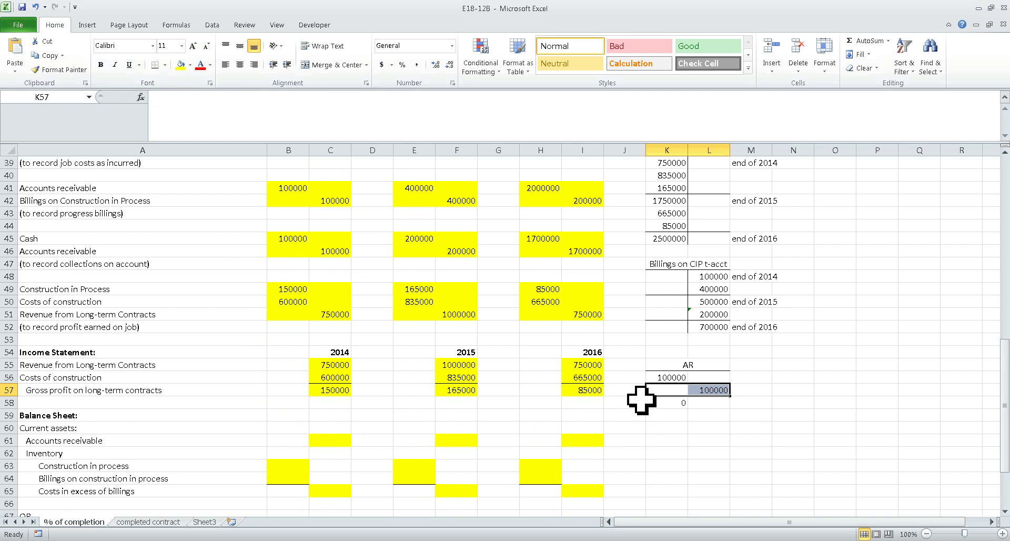
- Enter 0 as the 2014 accounts receivable on the balance sheet in C61
{"action": "left_click", "coordinate": [676, 402]}
{"action": "left_click", "coordinate": [331, 441]}
{"action": "type", "text": "0"}
{"action": "key", "text": "Return"}
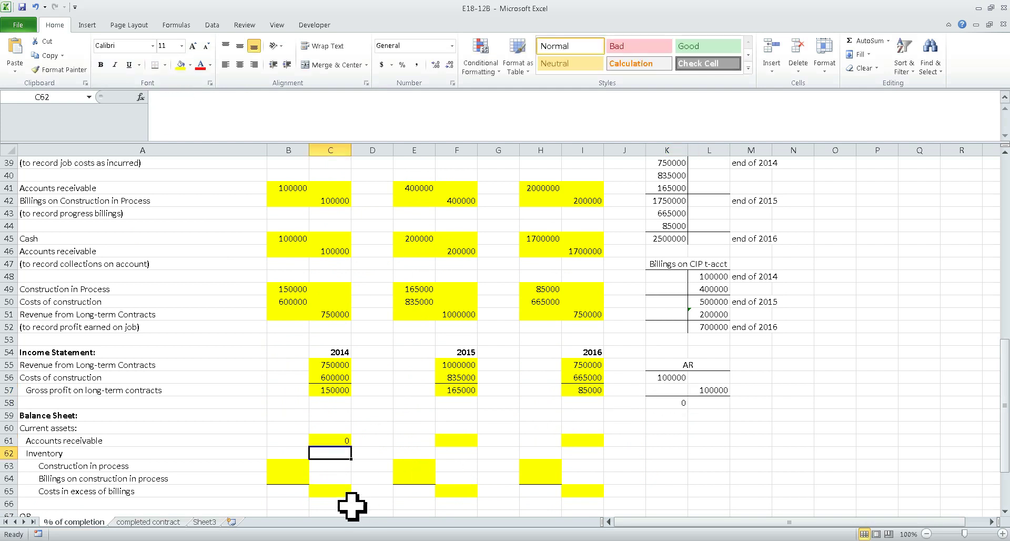
- Link the 2014 balance sheet's construction in process in B63 to K39 and billings on construction in process in B64 to L48
{"action": "left_click", "coordinate": [289, 466]}
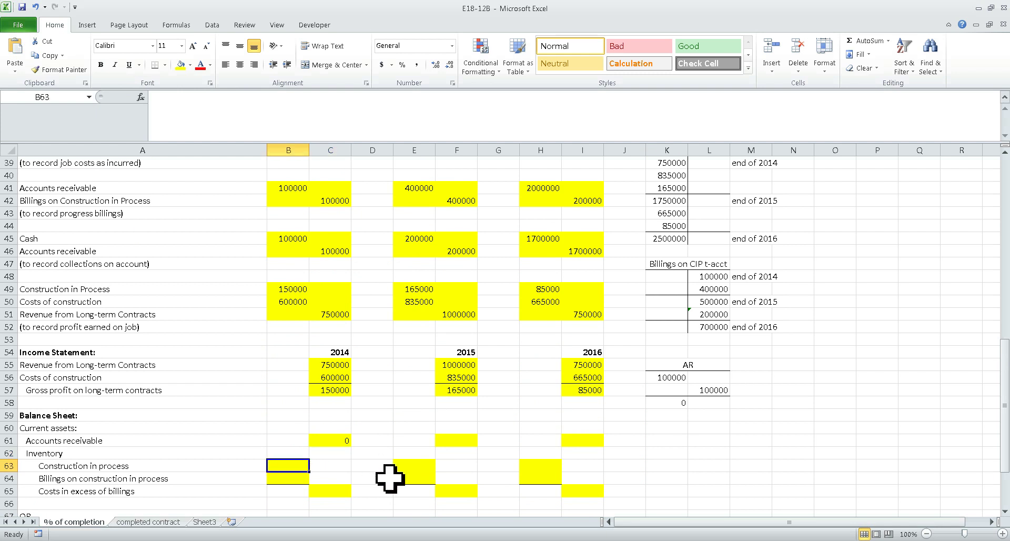
{"action": "type", "text": "+"}
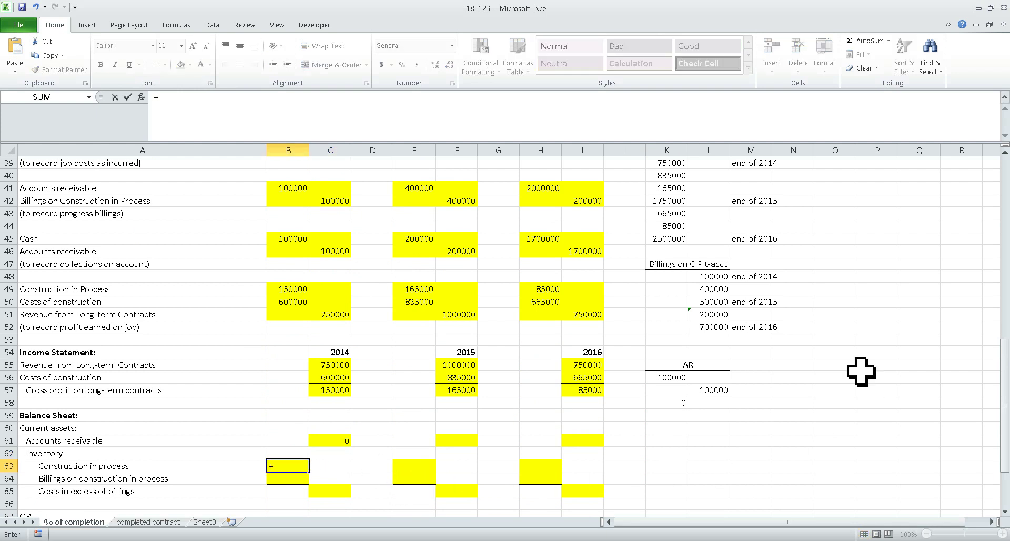
{"action": "scroll", "coordinate": [774, 368], "scroll_direction": "up", "scroll_amount": 3}
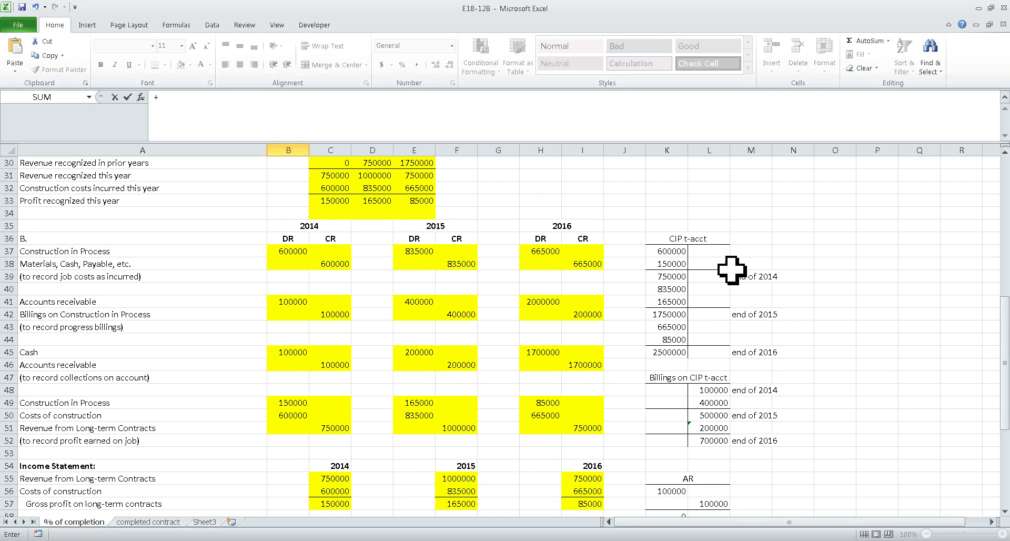
{"action": "left_click", "coordinate": [672, 280]}
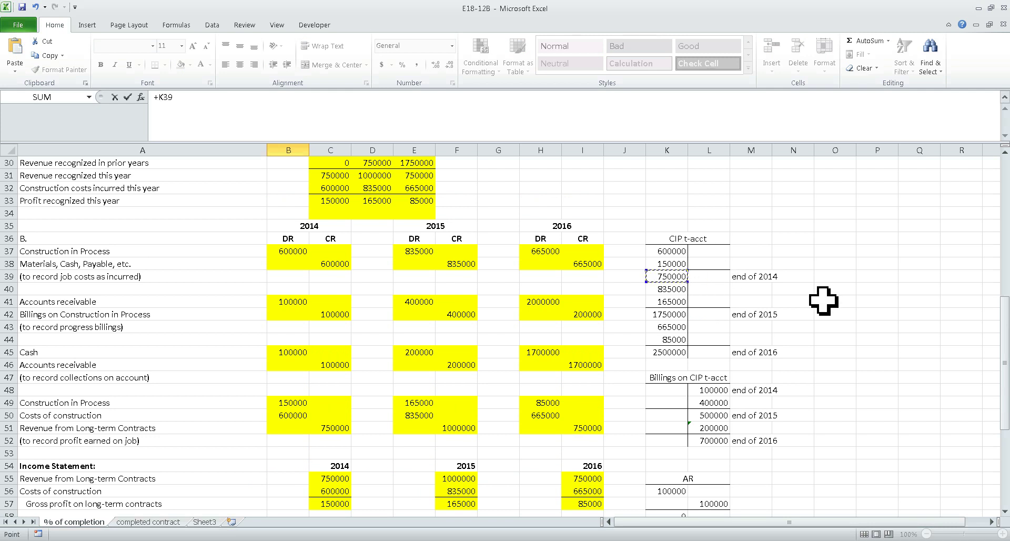
{"action": "key", "text": "Return"}
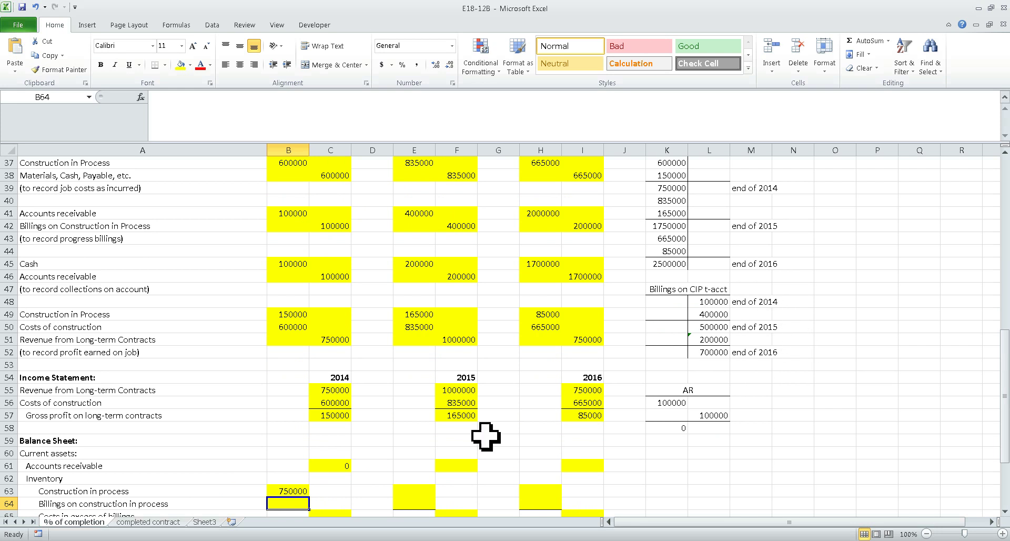
{"action": "type", "text": "+L48"}
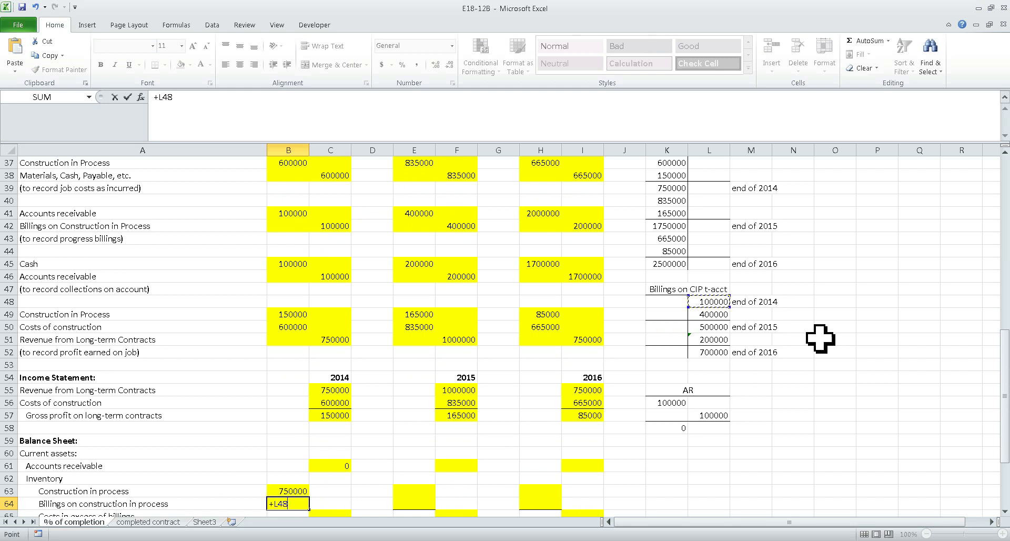
{"action": "key", "text": "Return"}
{"action": "scroll", "coordinate": [821, 338], "scroll_direction": "down", "scroll_amount": 1}
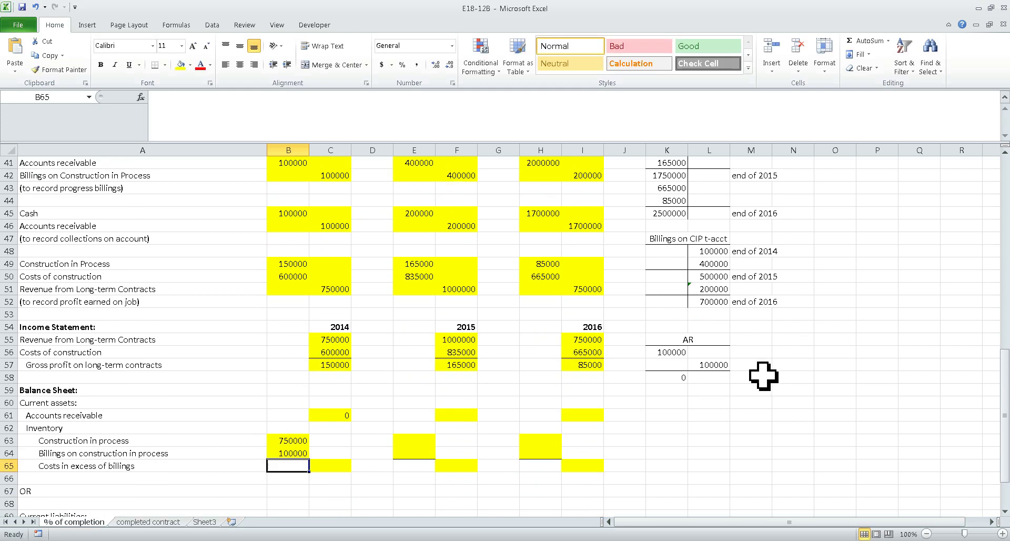
- Calculate the 2014 costs in excess of billings in C65 as B63-B64
{"action": "left_click", "coordinate": [332, 466]}
{"action": "type", "text": "+"}
{"action": "key", "text": "Up"}
{"action": "key", "text": "Up"}
{"action": "key", "text": "Left"}
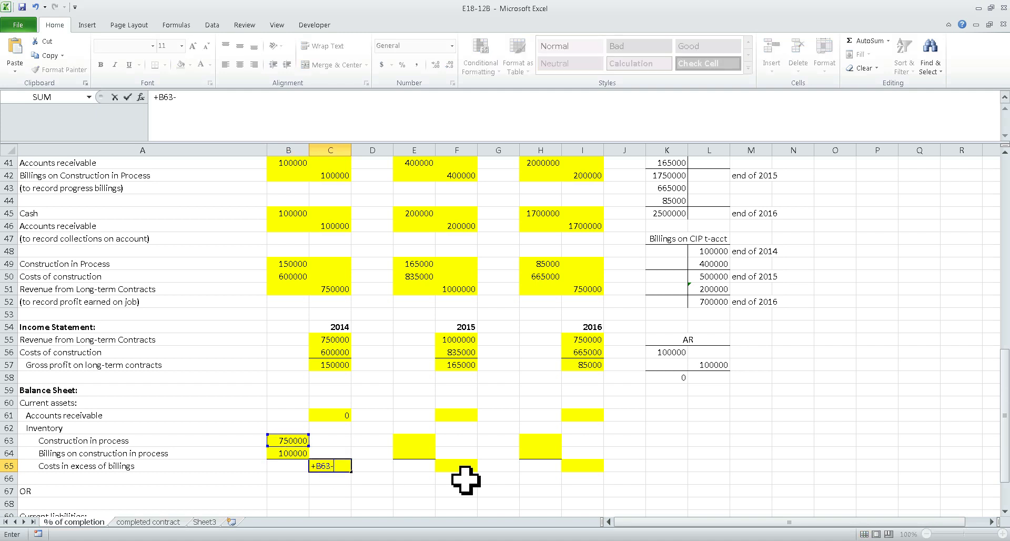
{"action": "key", "text": "Return"}
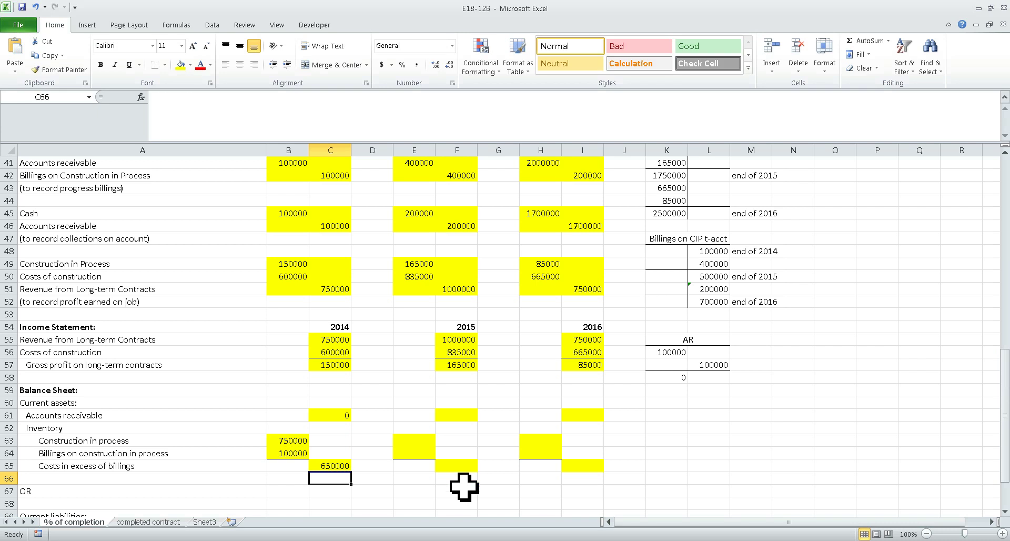
{"action": "left_click", "coordinate": [329, 467]}
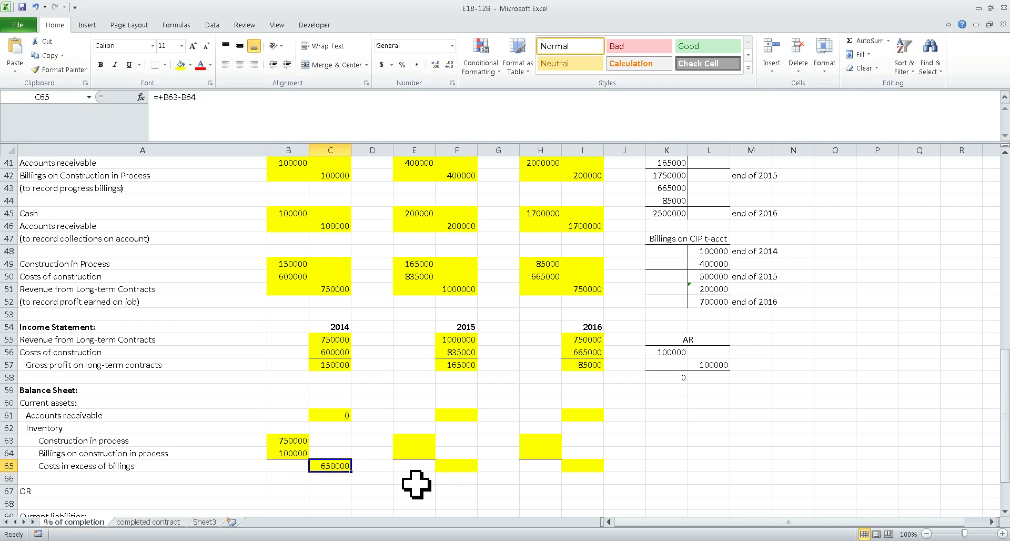
- Post the 2015 billings to the debit side of the AR t-account by linking K59 to E41
{"action": "scroll", "coordinate": [416, 484], "scroll_direction": "up", "scroll_amount": 1}
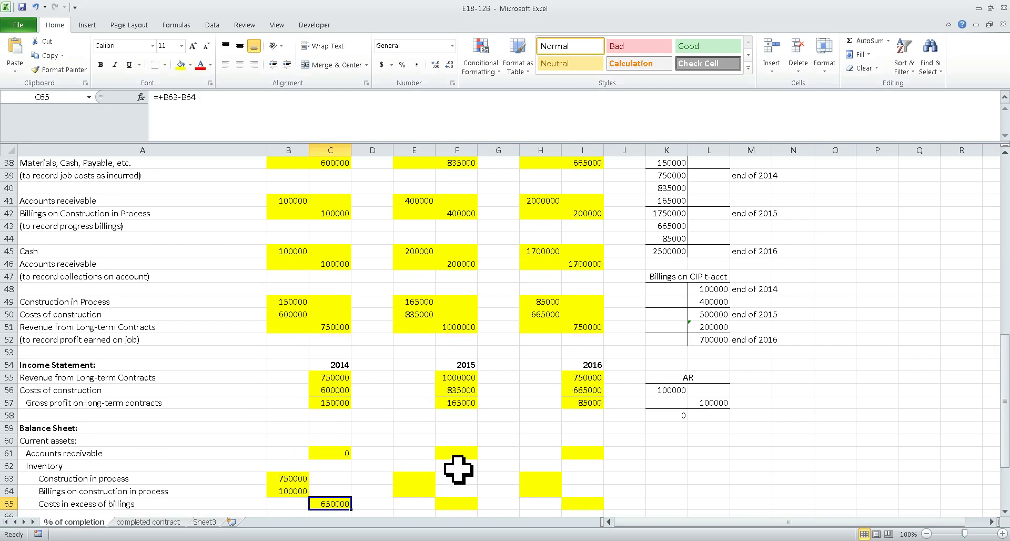
{"action": "scroll", "coordinate": [463, 469], "scroll_direction": "up", "scroll_amount": 1}
{"action": "left_click", "coordinate": [458, 492]}
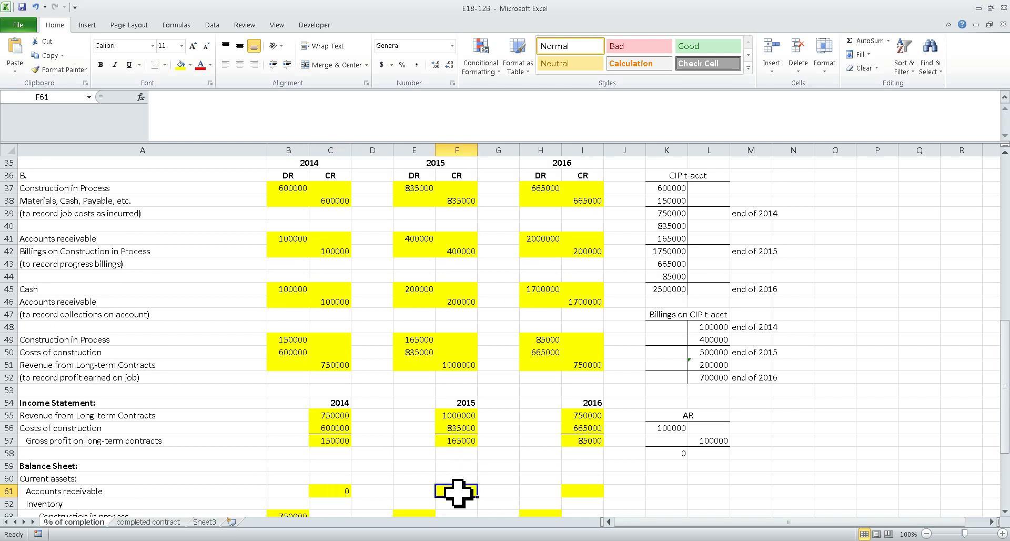
{"action": "left_click", "coordinate": [682, 455]}
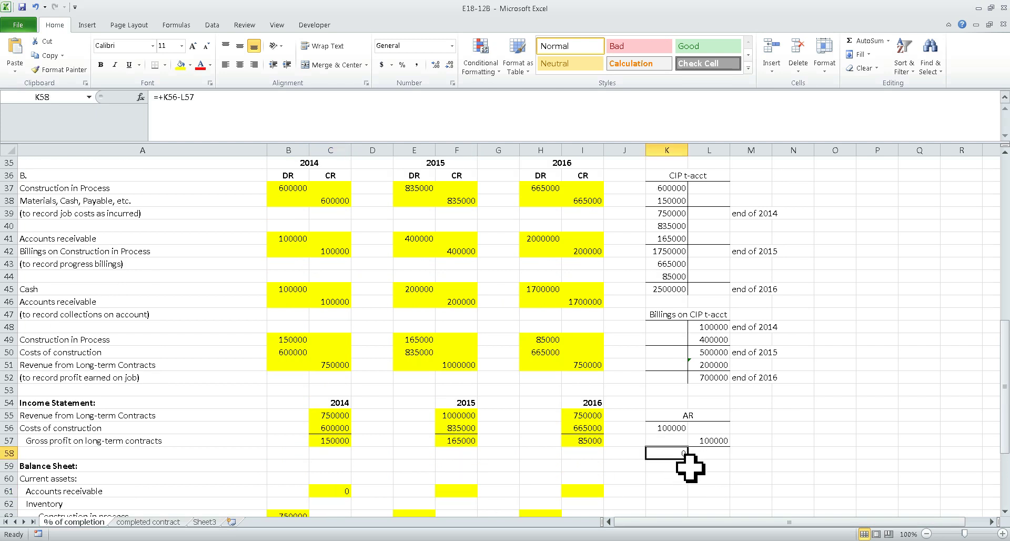
{"action": "left_click", "coordinate": [675, 468]}
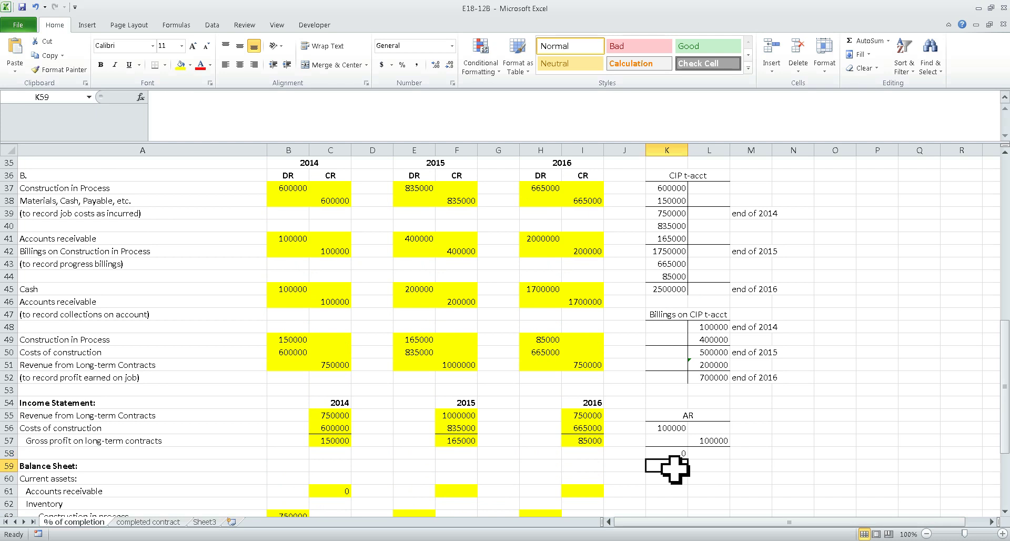
{"action": "type", "text": "+"}
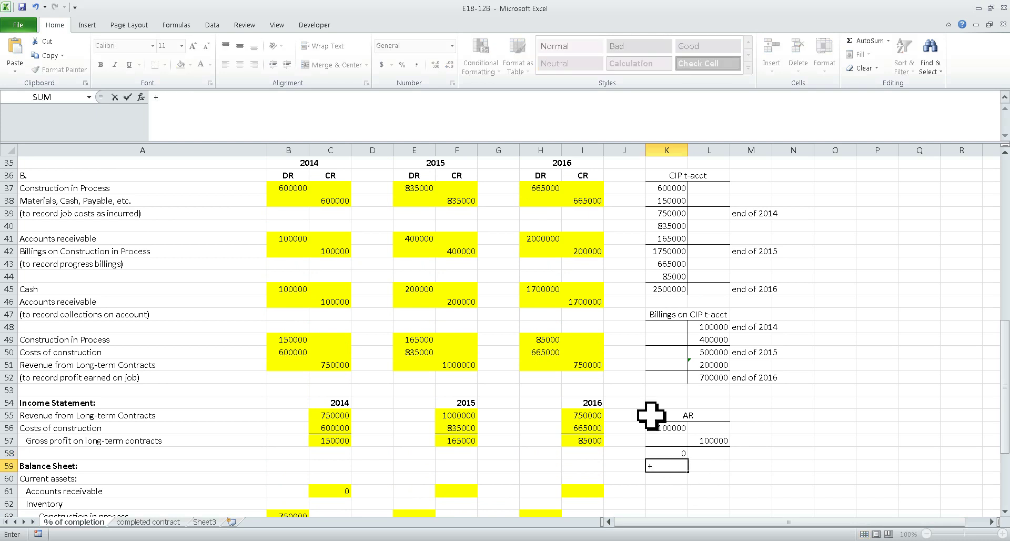
{"action": "left_click", "coordinate": [414, 239]}
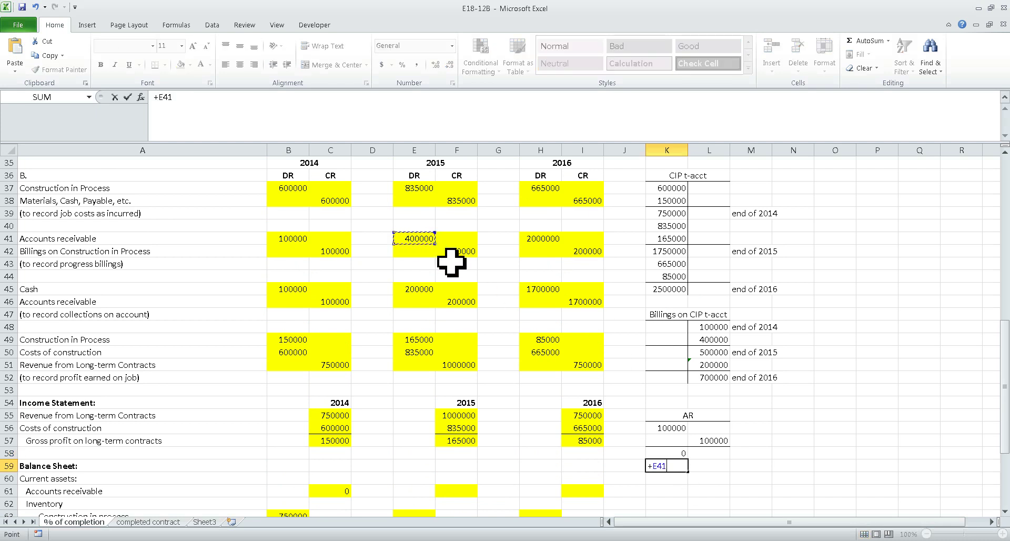
{"action": "key", "text": "Return"}
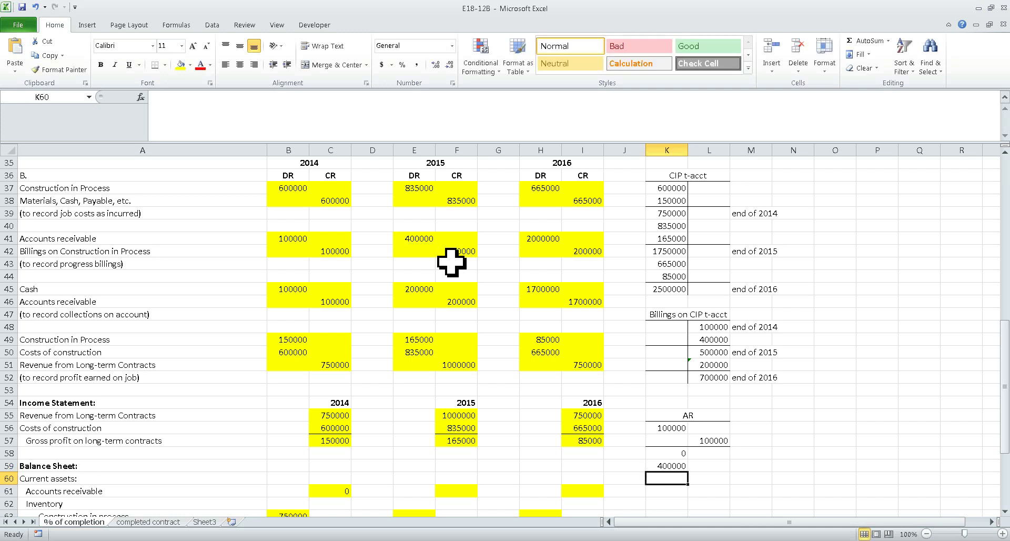
- Post the 2015 collections to the credit side of the AR t-account by linking L60 to F46
{"action": "left_click", "coordinate": [715, 478]}
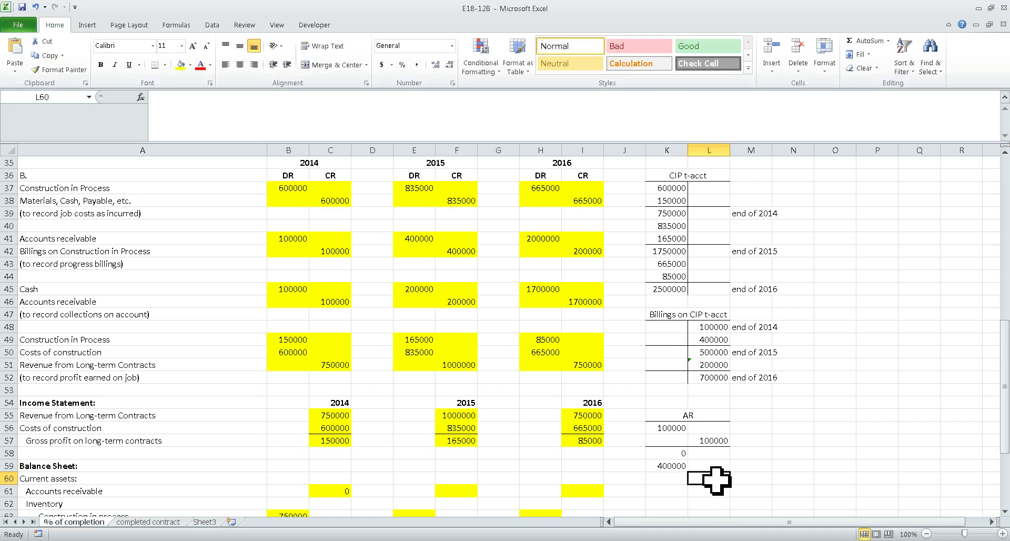
{"action": "type", "text": "+"}
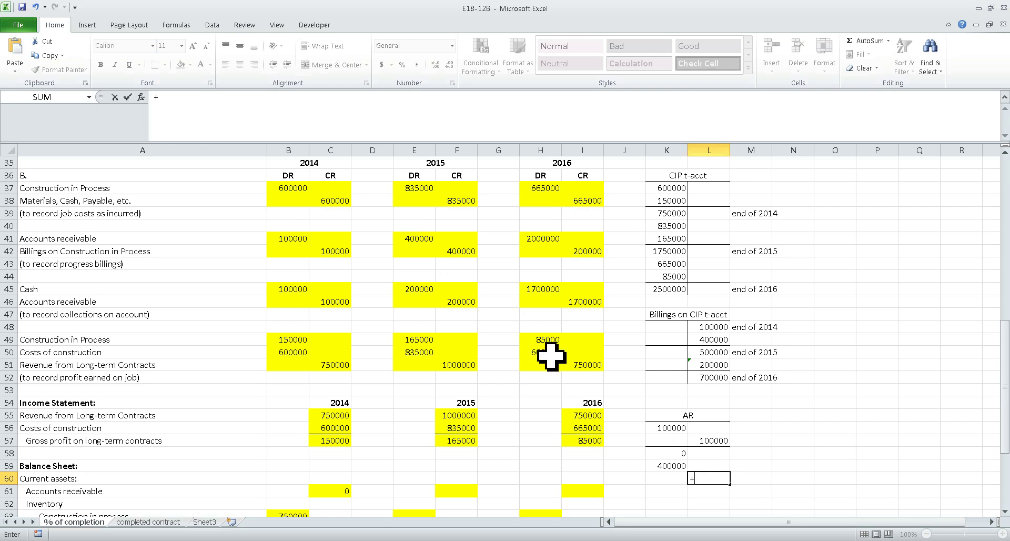
{"action": "left_click", "coordinate": [469, 304]}
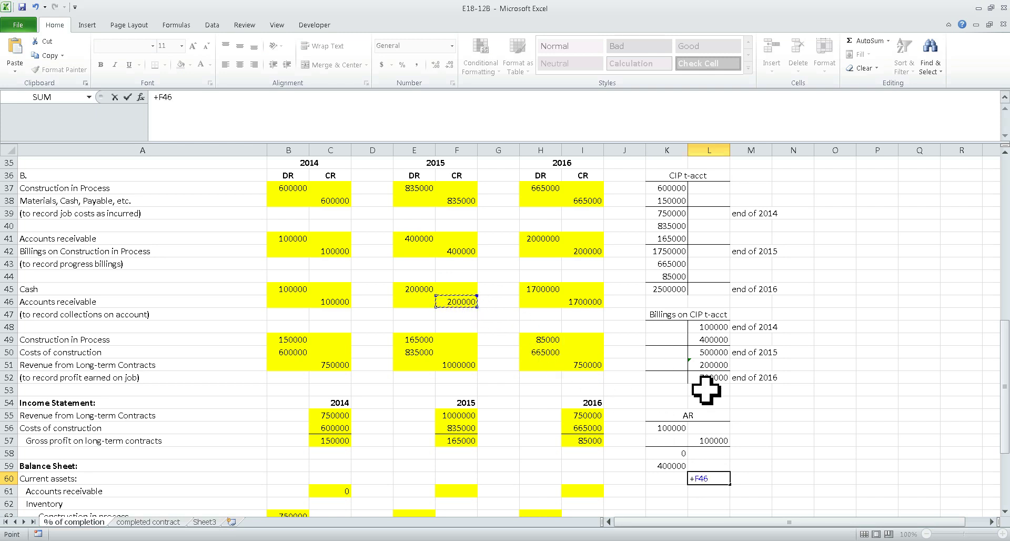
{"action": "key", "text": "Return"}
- Calculate the 2015 AR balance in K61 as K58+K59-L60 and add a bottom border to K60:L60
{"action": "key", "text": "Left"}
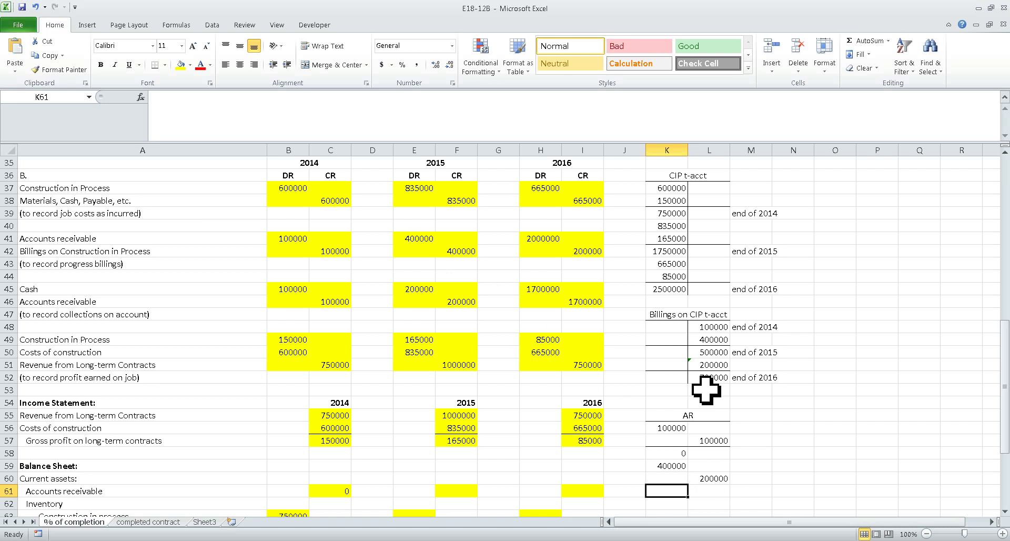
{"action": "type", "text": "+"}
{"action": "key", "text": "Up"}
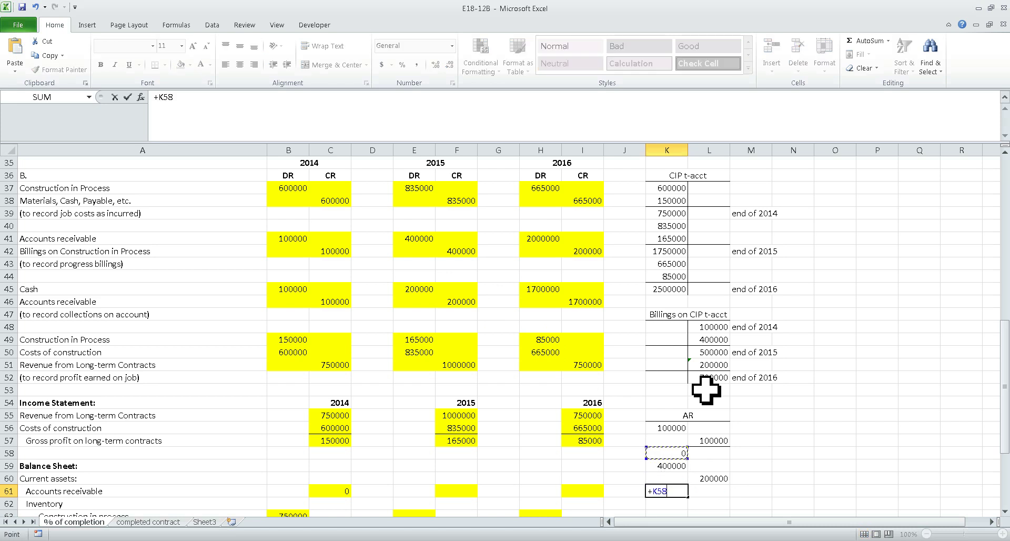
{"action": "key", "text": "Up"}
{"action": "key", "text": "Up"}
{"action": "type", "text": "-"}
{"action": "key", "text": "Up"}
{"action": "key", "text": "Right"}
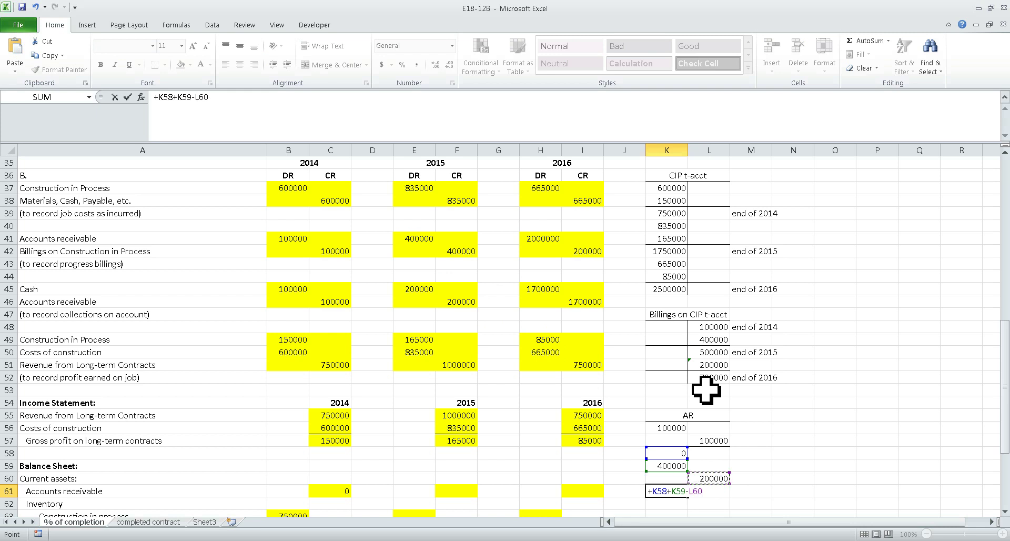
{"action": "key", "text": "Return"}
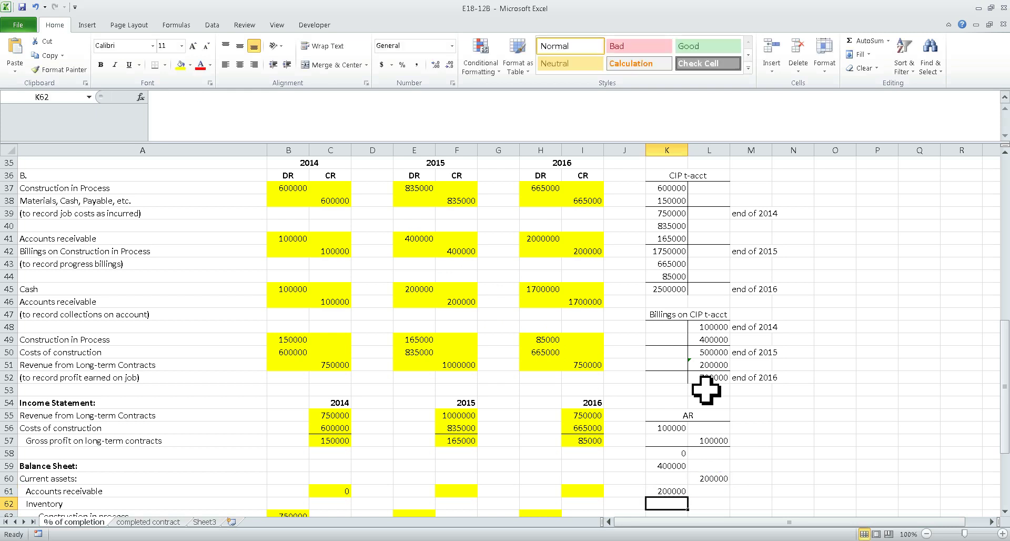
{"action": "left_click_drag", "start_coordinate": [666, 479], "coordinate": [707, 477]}
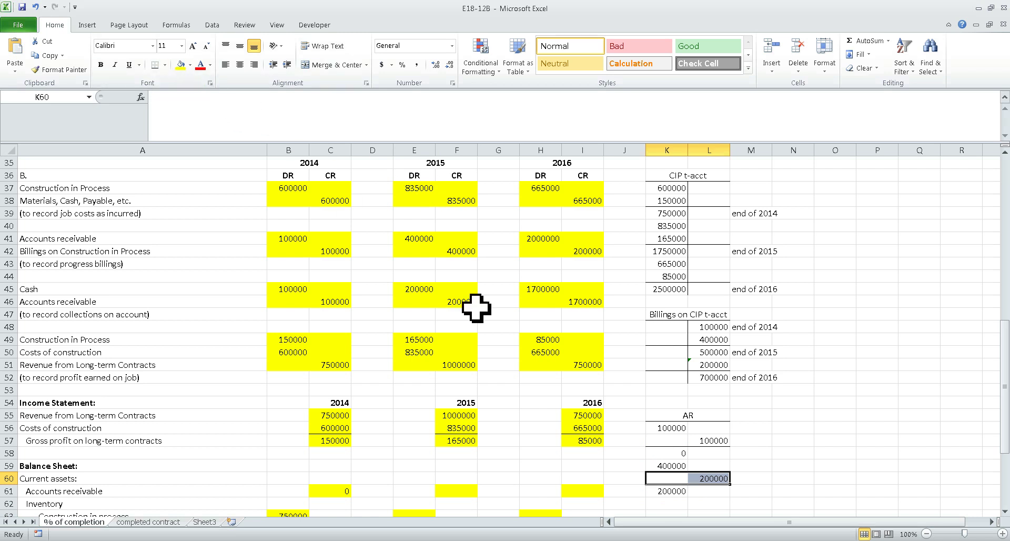
- Enter 200000 as the 2015 accounts receivable on the balance sheet in F61
{"action": "left_click", "coordinate": [669, 494]}
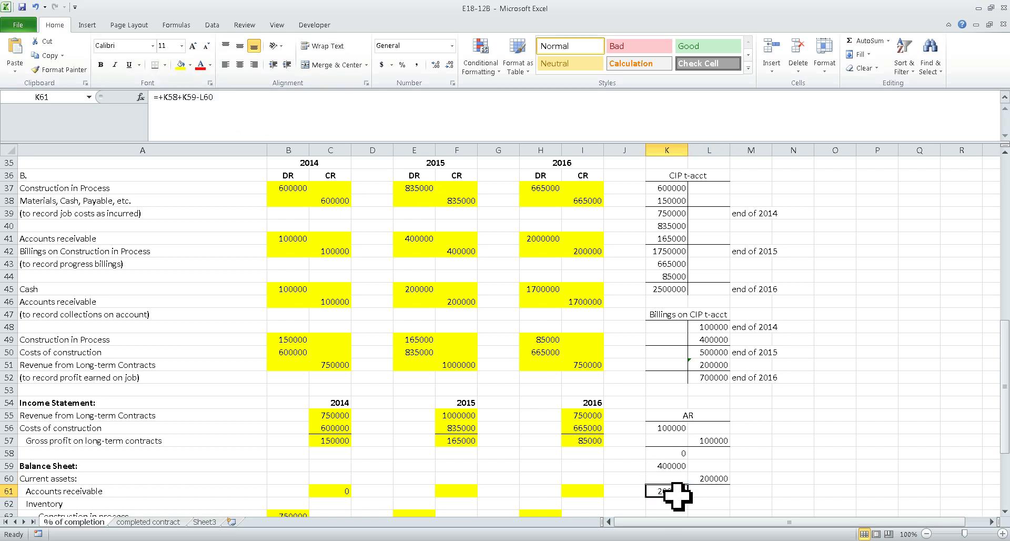
{"action": "left_click", "coordinate": [458, 491]}
{"action": "type", "text": "200"}
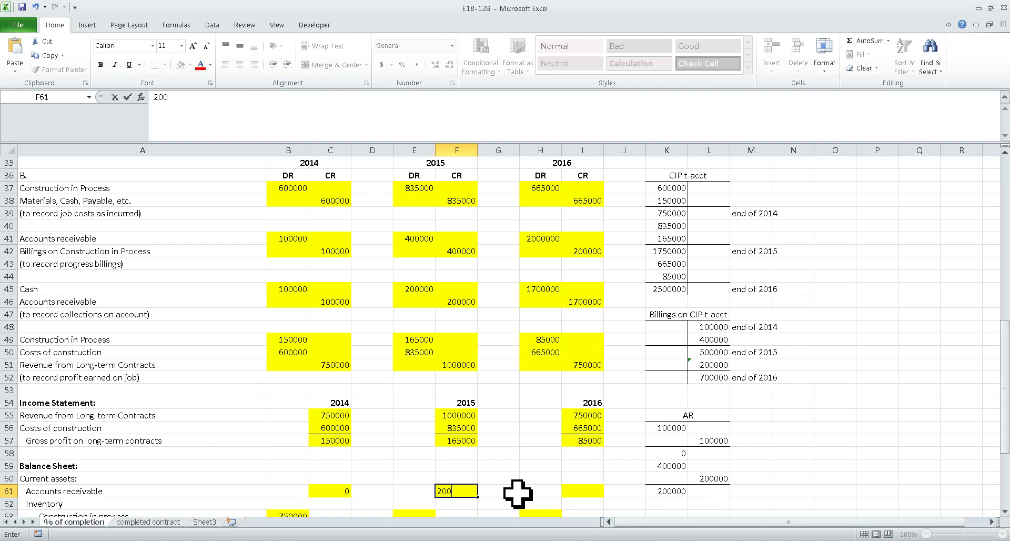
{"action": "type", "text": "000"}
{"action": "key", "text": "Return"}
- Link the 2015 balance sheet's construction in process in E63 to the end-of-2015 CIP balance in K42
{"action": "scroll", "coordinate": [553, 484], "scroll_direction": "down", "scroll_amount": 2}
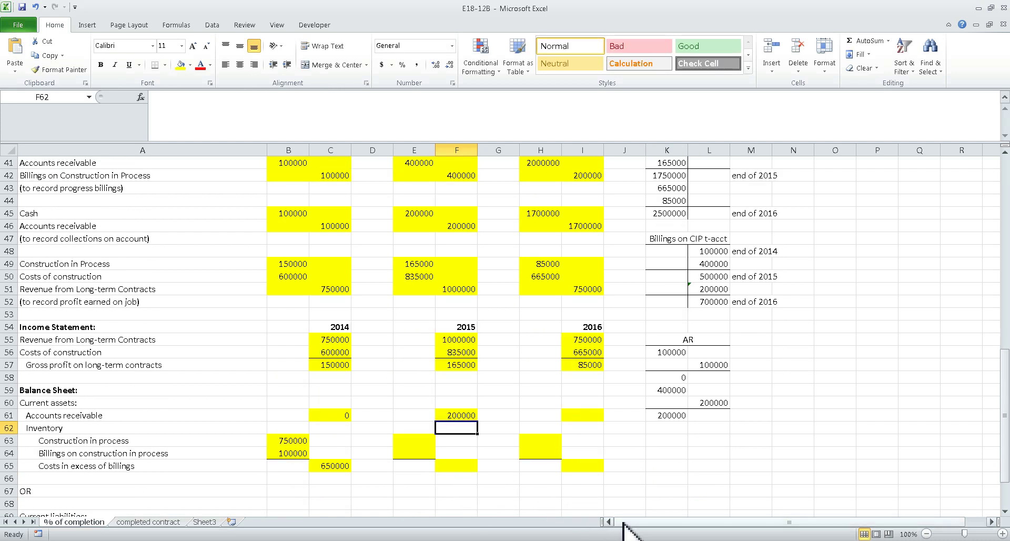
{"action": "scroll", "coordinate": [657, 523], "scroll_direction": "up", "scroll_amount": 1}
{"action": "scroll", "coordinate": [518, 525], "scroll_direction": "up", "scroll_amount": 1}
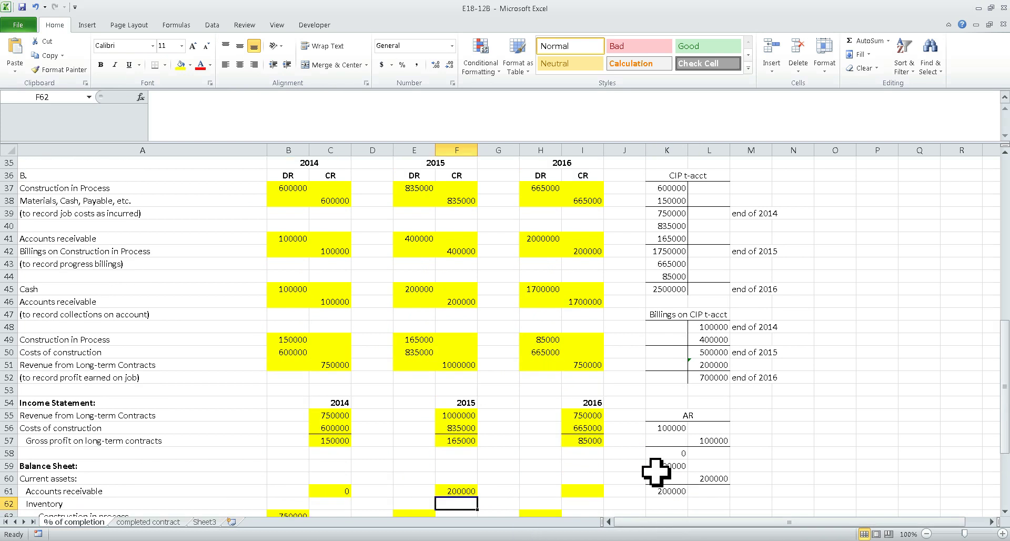
{"action": "left_click", "coordinate": [667, 252]}
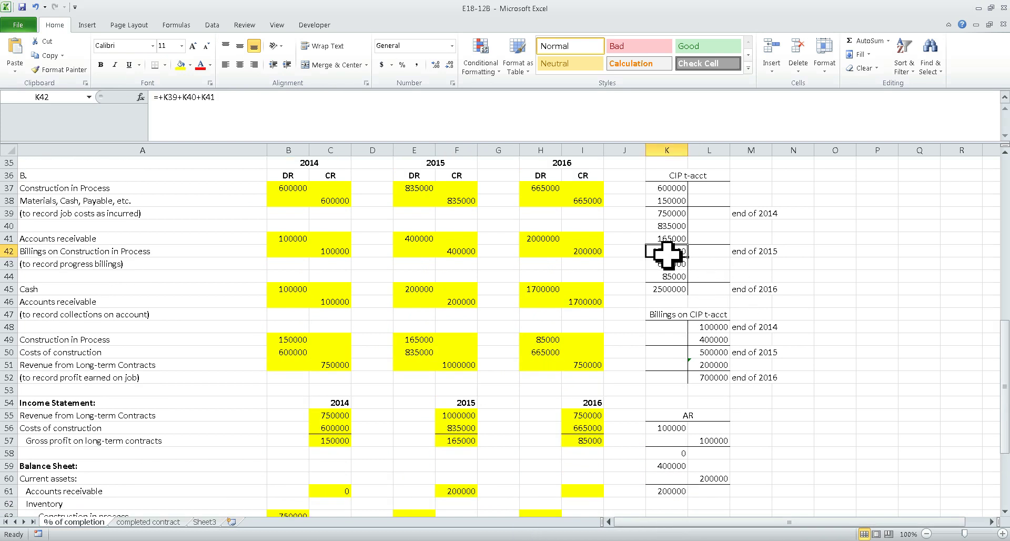
{"action": "scroll", "coordinate": [726, 300], "scroll_direction": "down", "scroll_amount": 1}
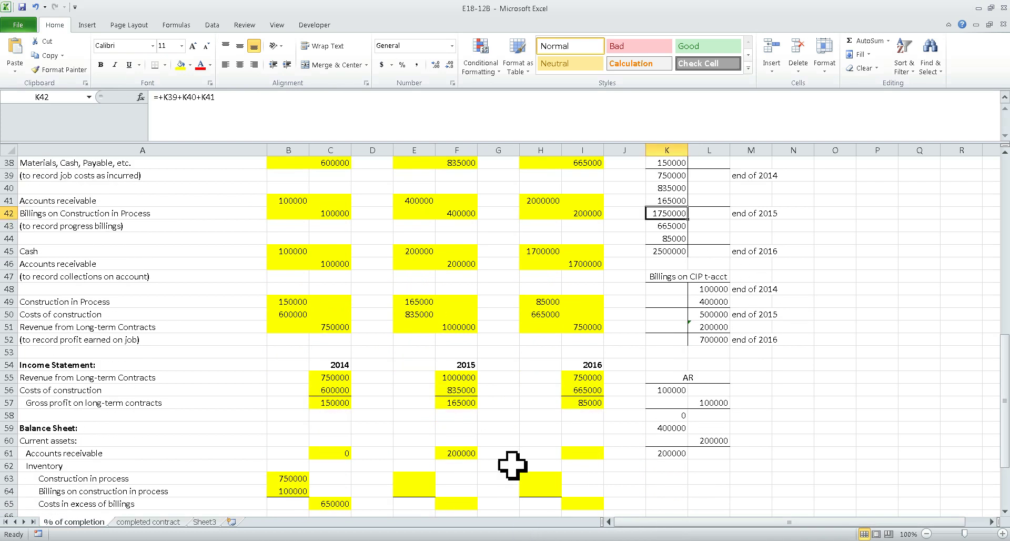
{"action": "left_click", "coordinate": [424, 477]}
{"action": "type", "text": "+"}
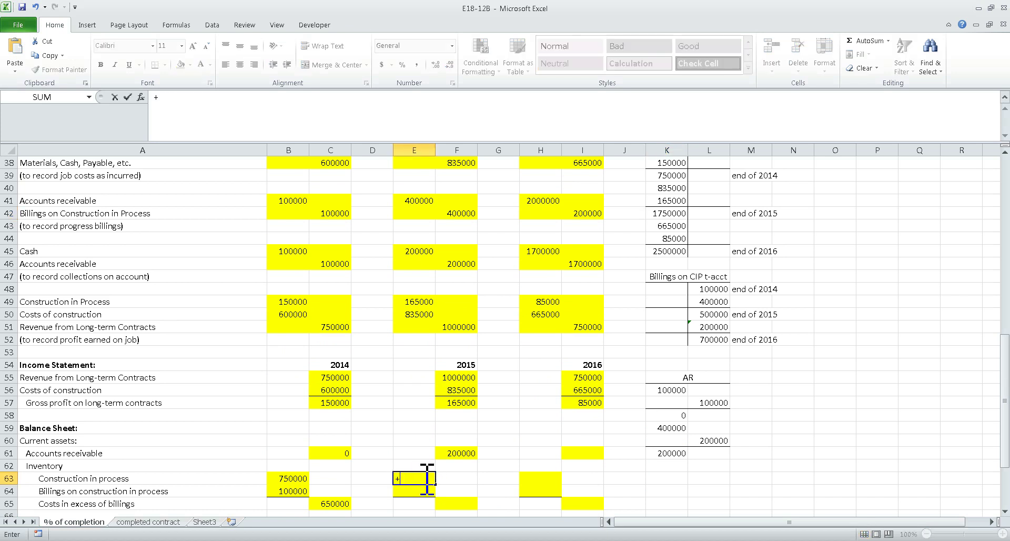
{"action": "left_click", "coordinate": [680, 214]}
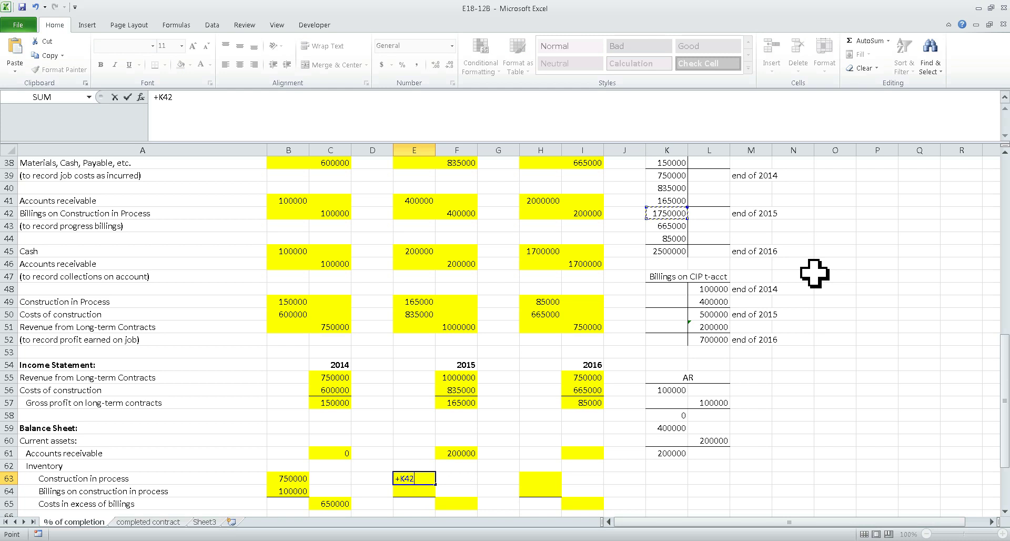
{"action": "key", "text": "Return"}
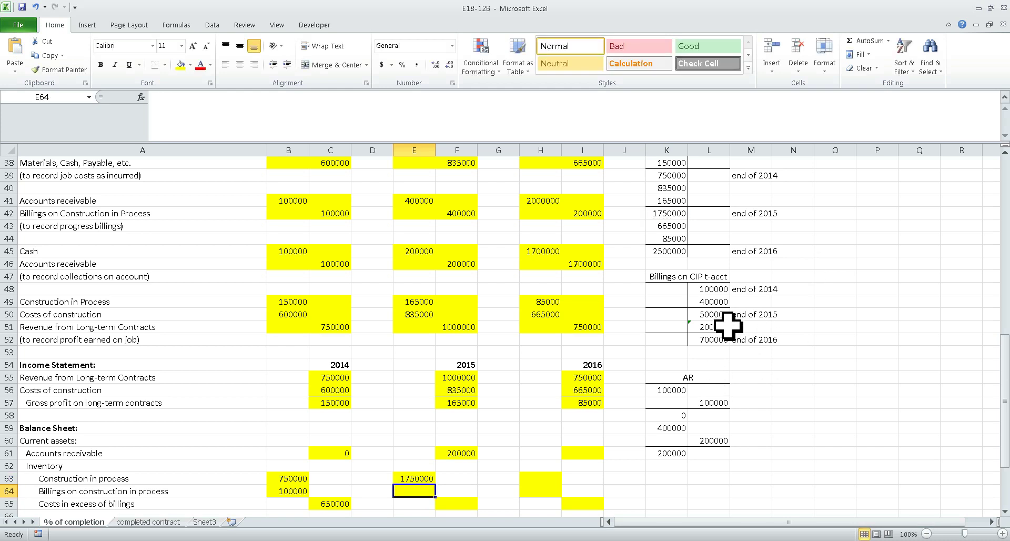
- Link the 2015 balance sheet's billings on construction in process in E64 to the end-of-2015 balance in L50
{"action": "left_click", "coordinate": [713, 314]}
{"action": "left_click", "coordinate": [420, 492]}
{"action": "type", "text": "+"}
{"action": "left_click", "coordinate": [728, 315]}
{"action": "key", "text": "Return"}
- Calculate the 2015 costs in excess of billings in F65 as E63-E64
{"action": "key", "text": "Right"}
{"action": "type", "text": "+"}
{"action": "key", "text": "Left"}
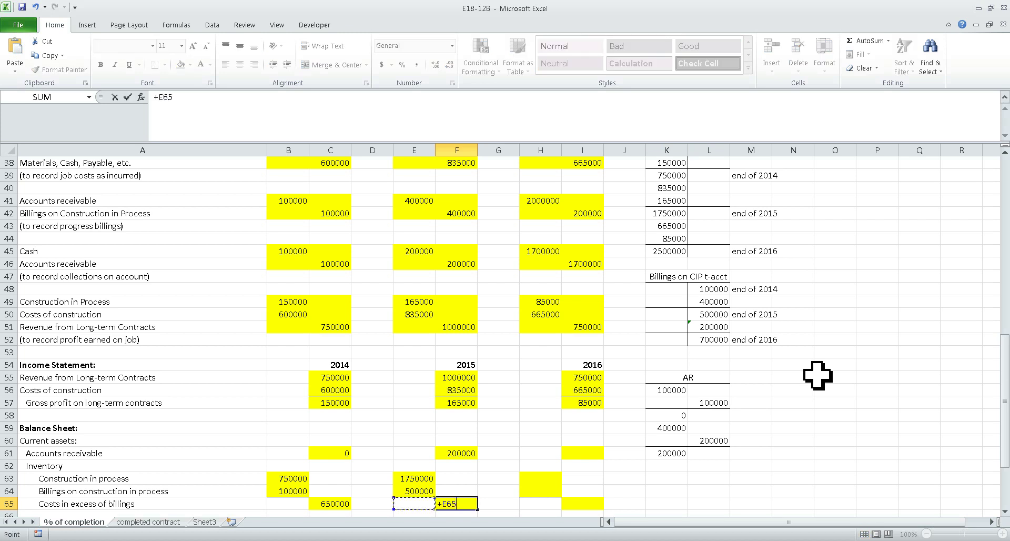
{"action": "key", "text": "Left"}
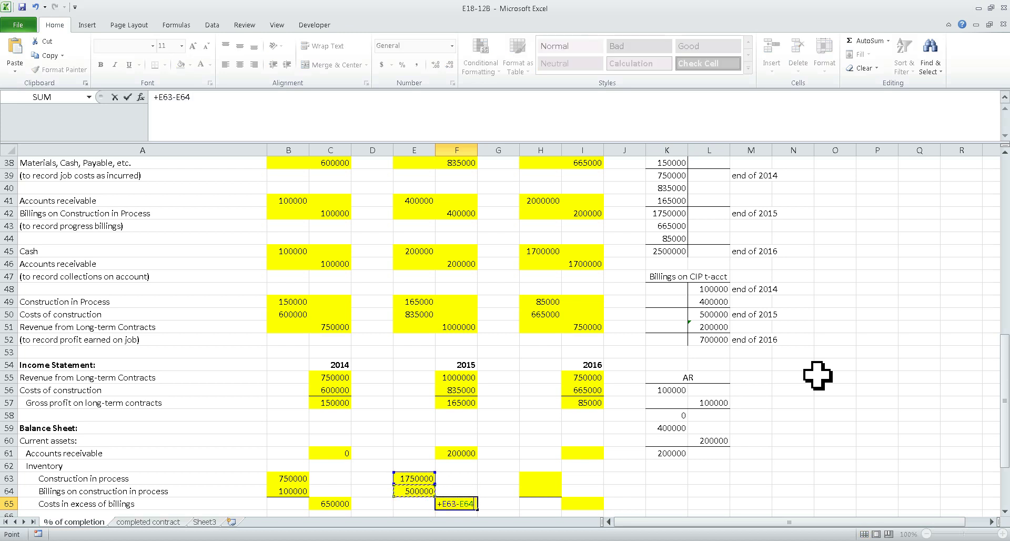
{"action": "key", "text": "Return"}
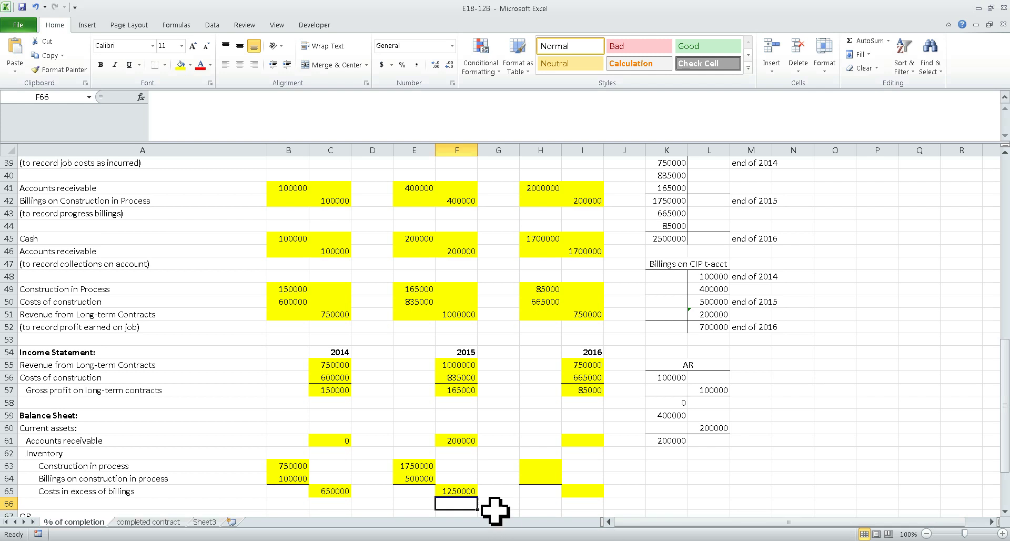
{"action": "left_click", "coordinate": [463, 493]}
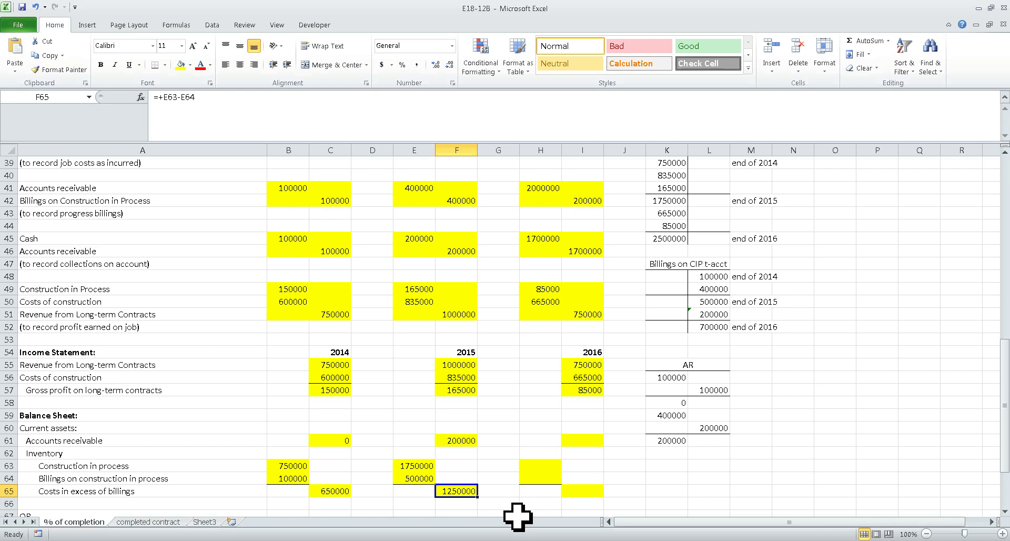
{"action": "left_click", "coordinate": [57, 495]}
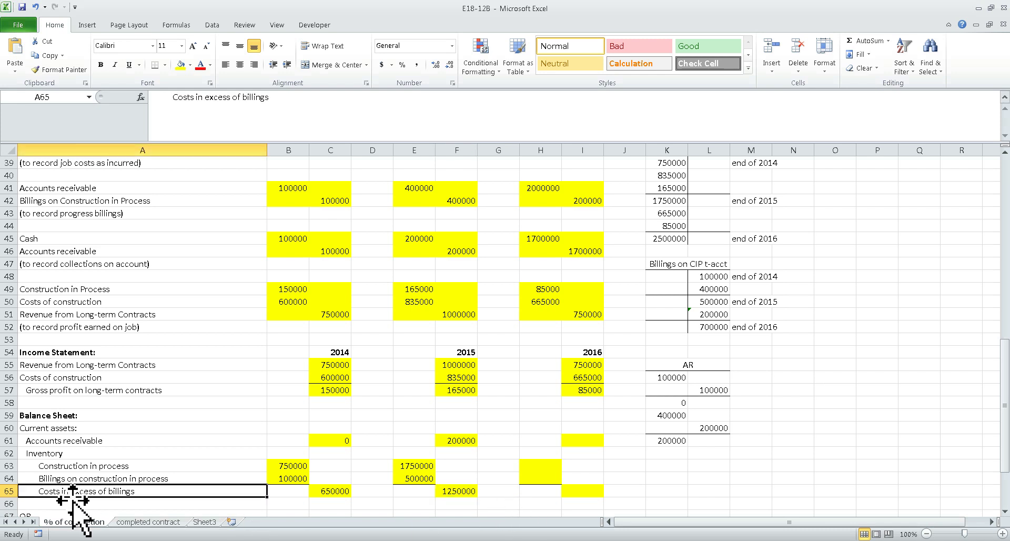
{"action": "left_click", "coordinate": [465, 495]}
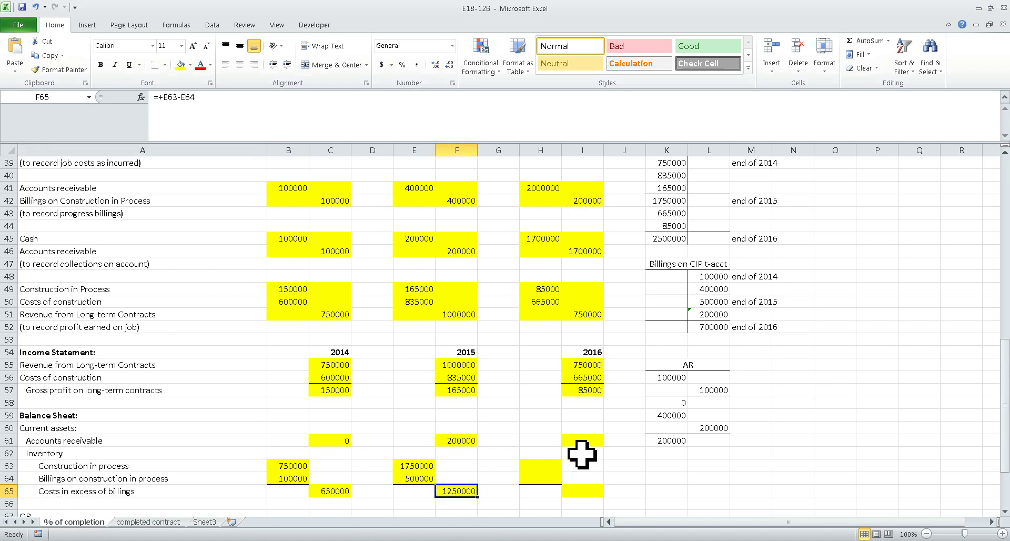
- Post the 2016 billings to the debit side of the AR t-account by linking K62 to H41
{"action": "left_click", "coordinate": [594, 442]}
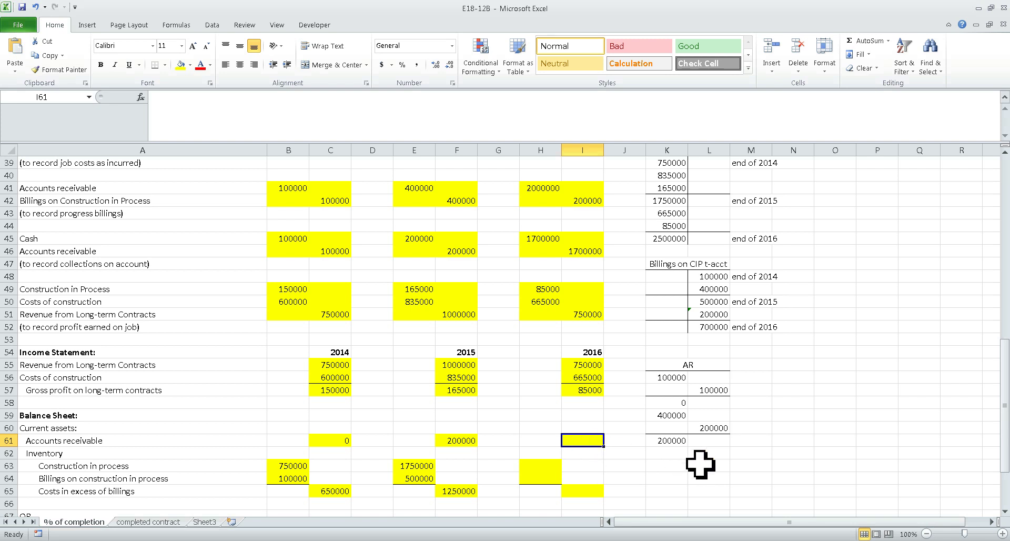
{"action": "scroll", "coordinate": [701, 464], "scroll_direction": "up", "scroll_amount": 1}
{"action": "left_click", "coordinate": [679, 492]}
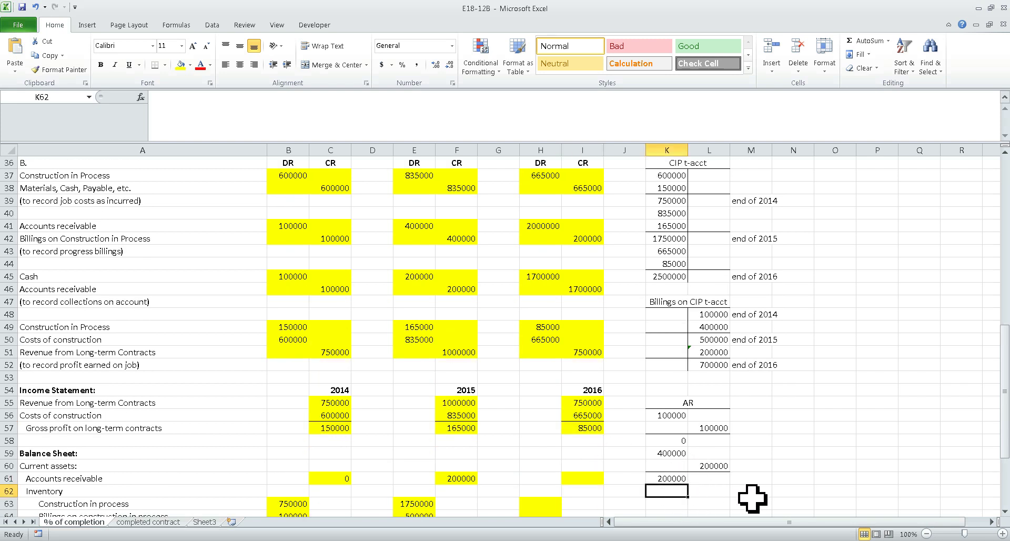
{"action": "left_click", "coordinate": [668, 482]}
{"action": "left_click", "coordinate": [677, 493]}
{"action": "type", "text": "+"}
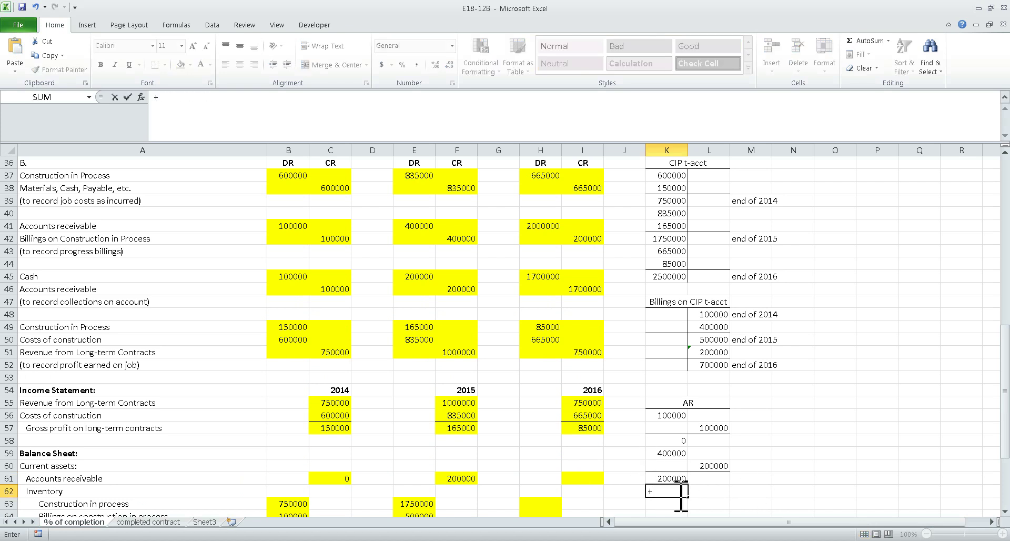
{"action": "left_click", "coordinate": [545, 229]}
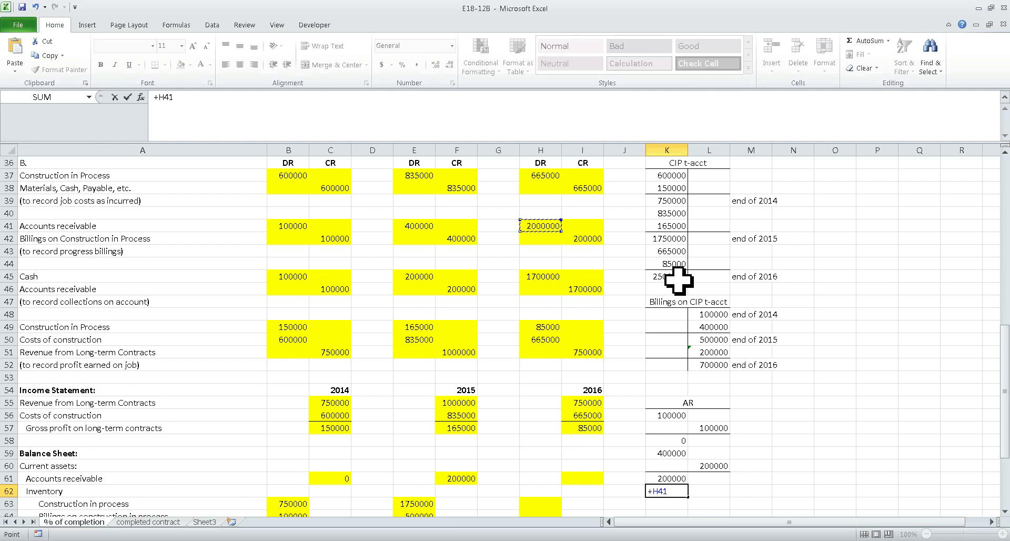
{"action": "key", "text": "Return"}
- Post the 2016 collections to the credit side of the AR t-account by linking L63 to I46, and underline K63:L63
{"action": "left_click", "coordinate": [709, 505]}
{"action": "type", "text": "+"}
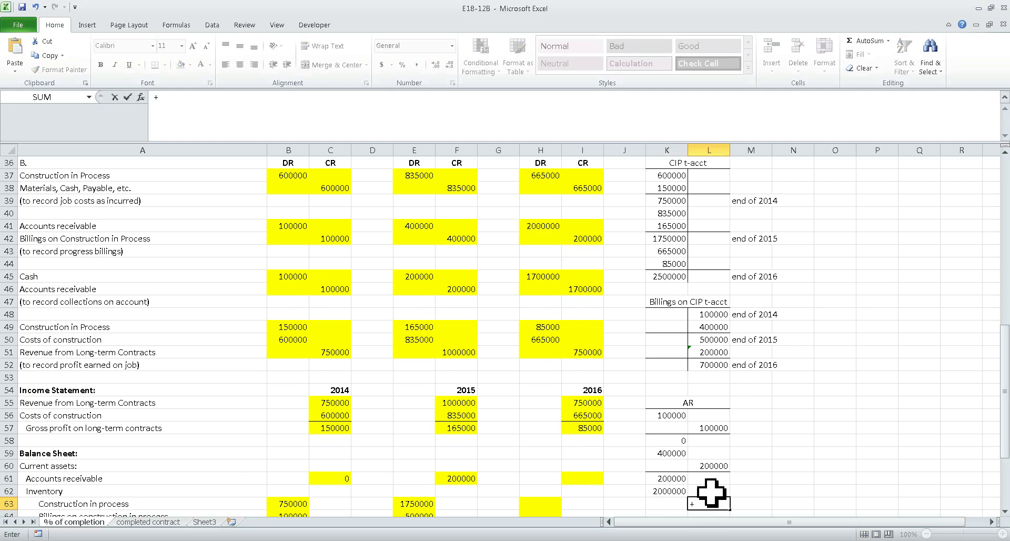
{"action": "left_click", "coordinate": [588, 293]}
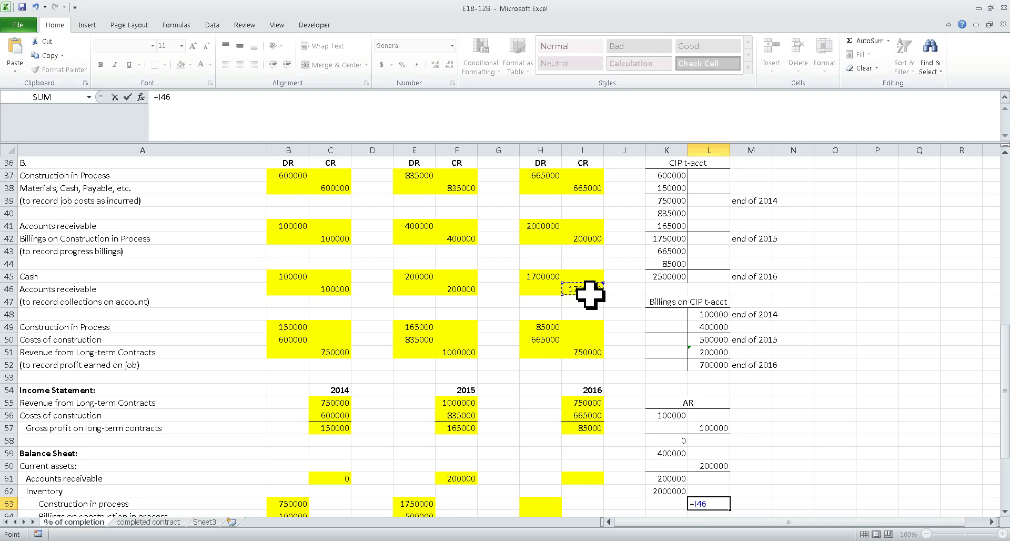
{"action": "key", "text": "Return"}
{"action": "scroll", "coordinate": [654, 270], "scroll_direction": "down", "scroll_amount": 1}
{"action": "left_click_drag", "start_coordinate": [678, 454], "coordinate": [708, 454]}
{"action": "left_click", "coordinate": [156, 65]}
- Calculate the end-of-2016 balance of the AR t-account in K64 as K61+K62-L63
{"action": "left_click", "coordinate": [671, 467]}
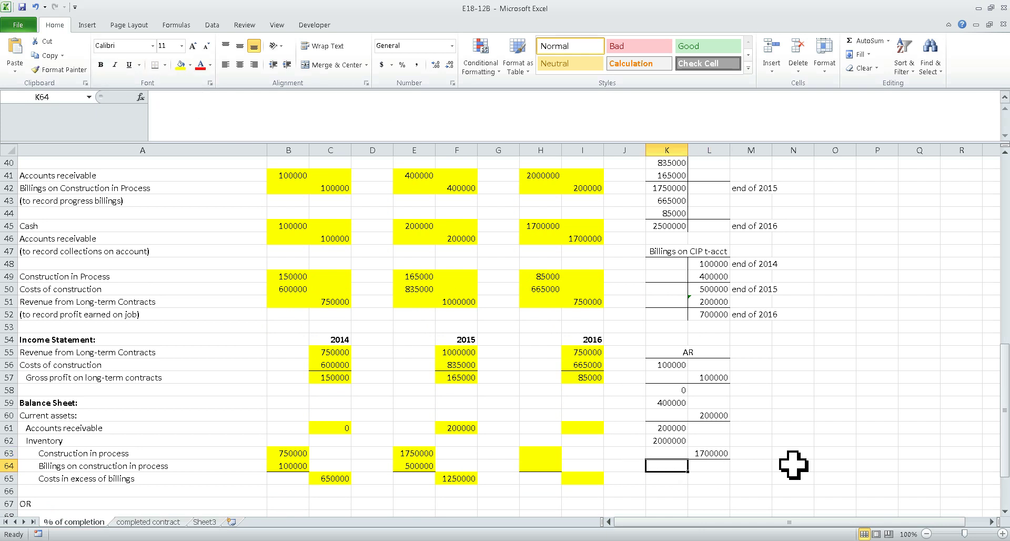
{"action": "type", "text": "+"}
{"action": "key", "text": "Up"}
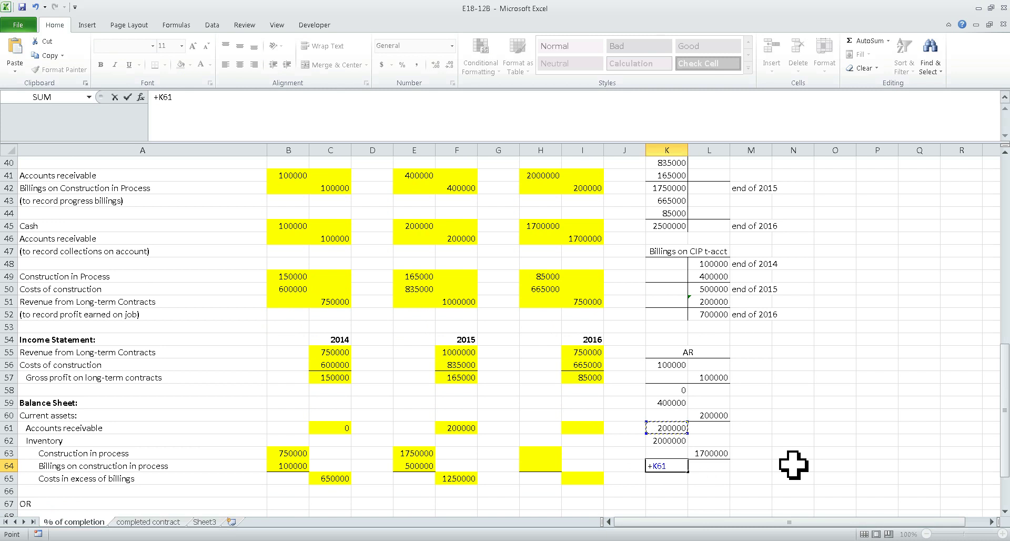
{"action": "key", "text": "Up"}
{"action": "key", "text": "Up"}
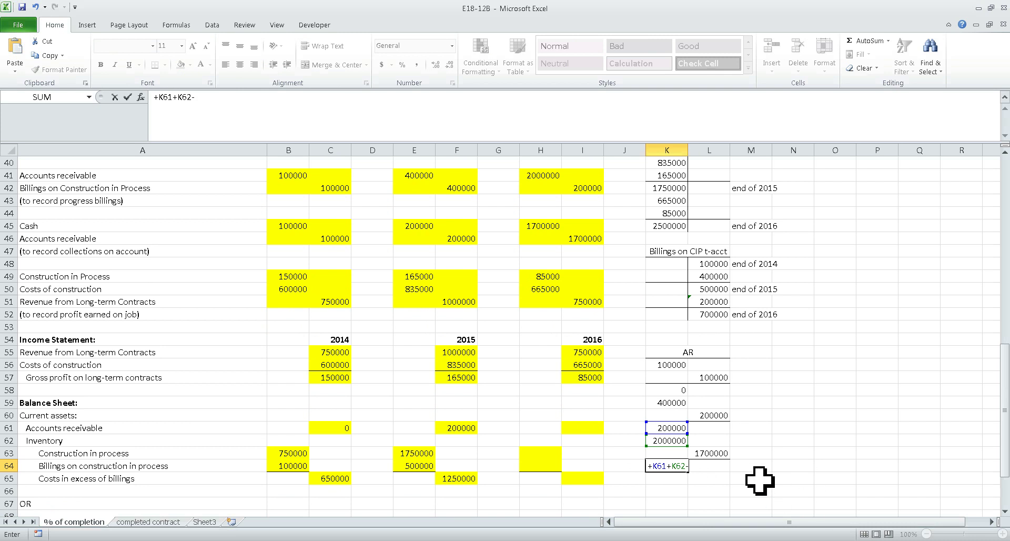
{"action": "key", "text": "Return"}
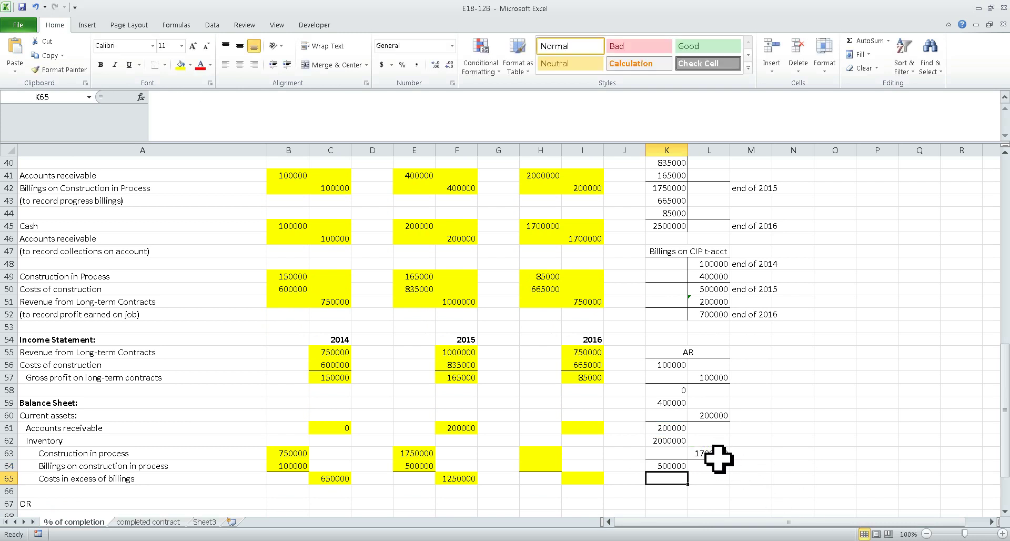
{"action": "left_click", "coordinate": [677, 468]}
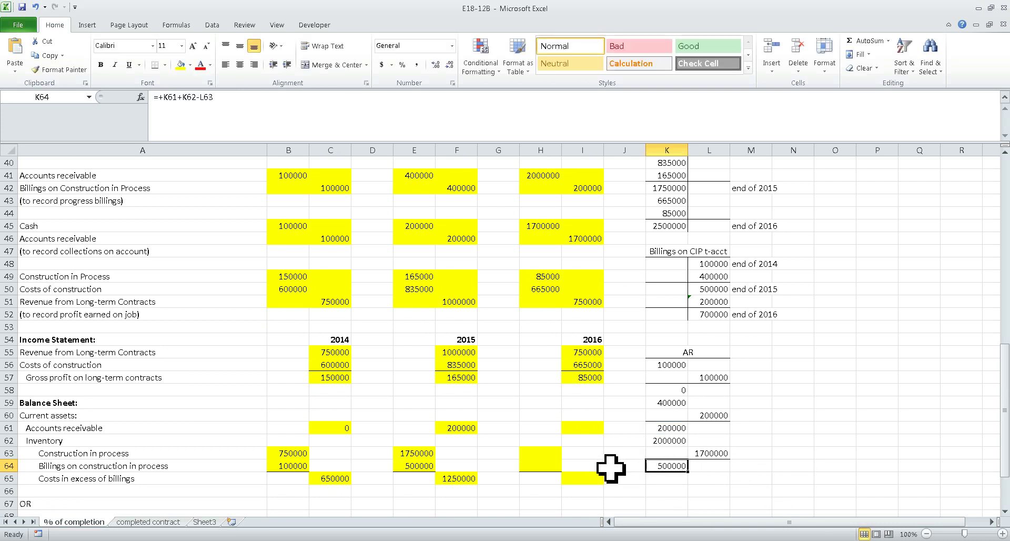
- Enter 500000 as the 2016 balance sheet's accounts receivable in I61
{"action": "left_click", "coordinate": [592, 428]}
{"action": "type", "text": "5"}
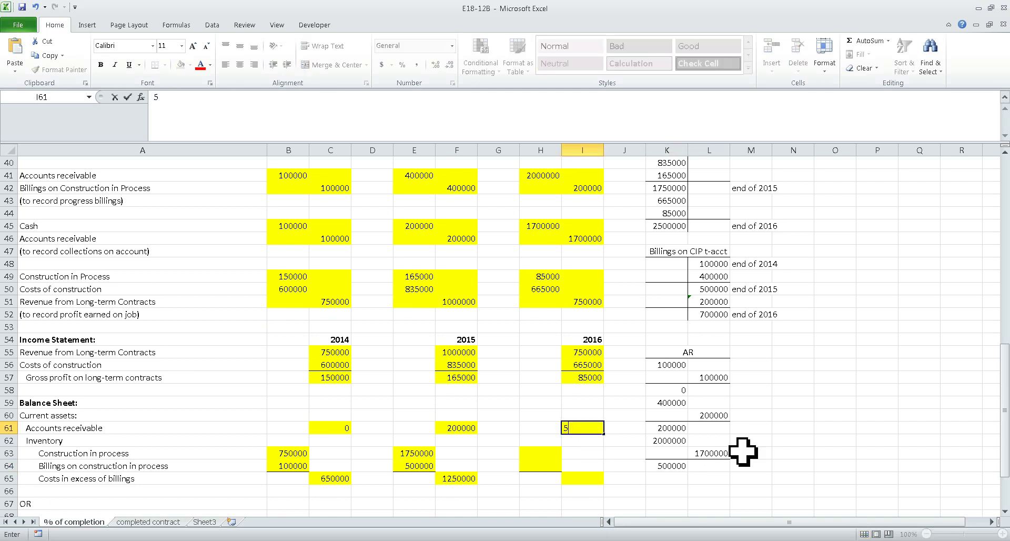
{"action": "type", "text": "00000"}
{"action": "key", "text": "Return"}
- Link the 2016 balance sheet's construction in process in H63 to the end-of-2016 CIP balance in K45
{"action": "key", "text": "Down"}
{"action": "key", "text": "Left"}
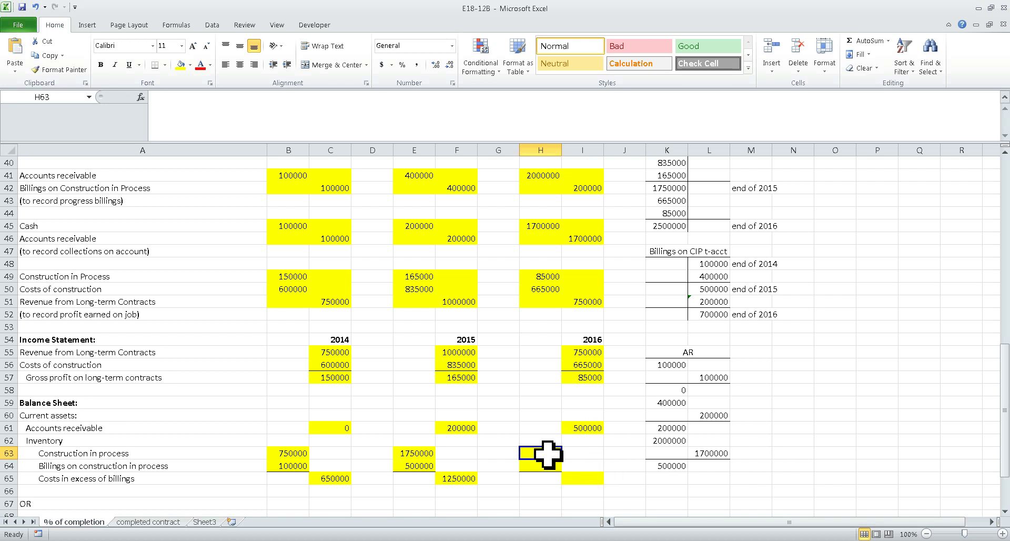
{"action": "scroll", "coordinate": [622, 475], "scroll_direction": "up", "scroll_amount": 1}
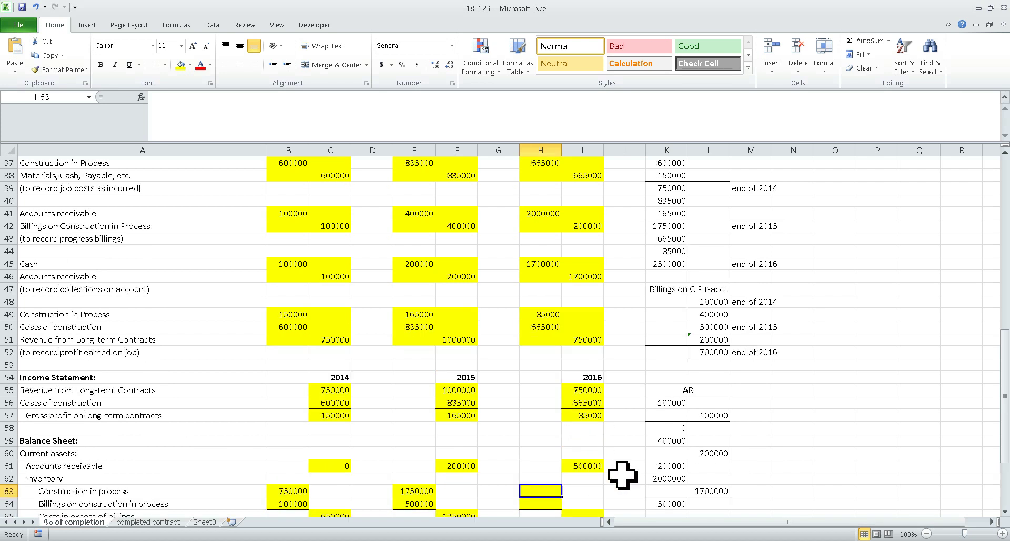
{"action": "scroll", "coordinate": [622, 475], "scroll_direction": "up", "scroll_amount": 1}
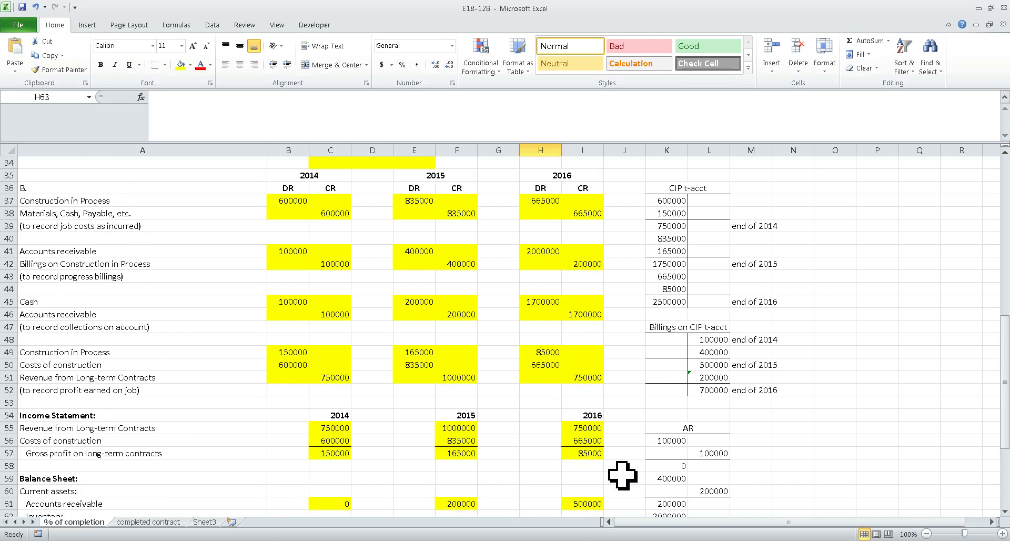
{"action": "left_click", "coordinate": [675, 303]}
{"action": "scroll", "coordinate": [820, 355], "scroll_direction": "down", "scroll_amount": 2}
{"action": "left_click", "coordinate": [537, 453]}
{"action": "type", "text": "+"}
{"action": "left_click", "coordinate": [674, 227]}
{"action": "key", "text": "Return"}
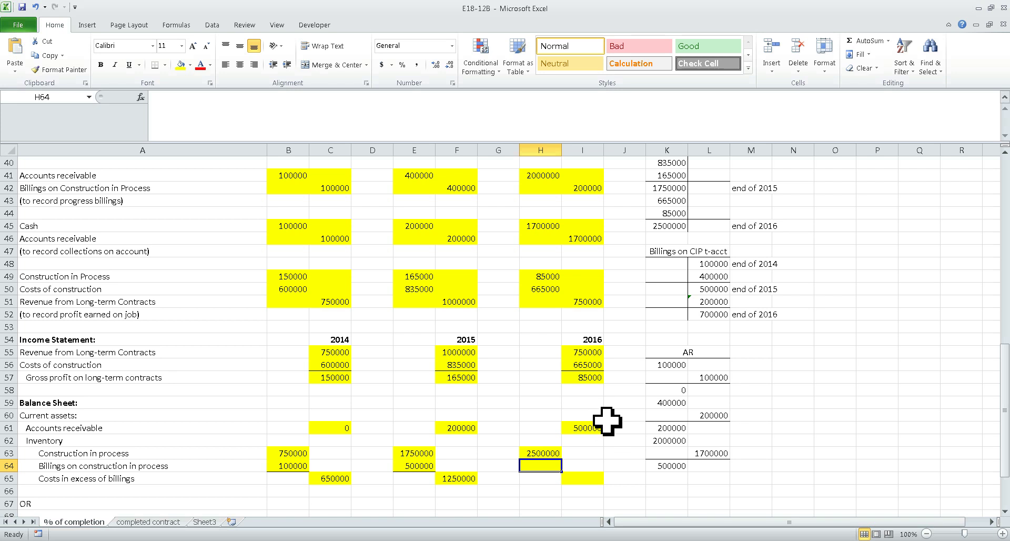
- Correct the 2016 credit to Billings on Construction in Process in I42 to 2000000 and check its posting in L51 and L52
{"action": "left_click", "coordinate": [782, 356]}
{"action": "left_click", "coordinate": [717, 291]}
{"action": "scroll", "coordinate": [735, 321], "scroll_direction": "up", "scroll_amount": 1}
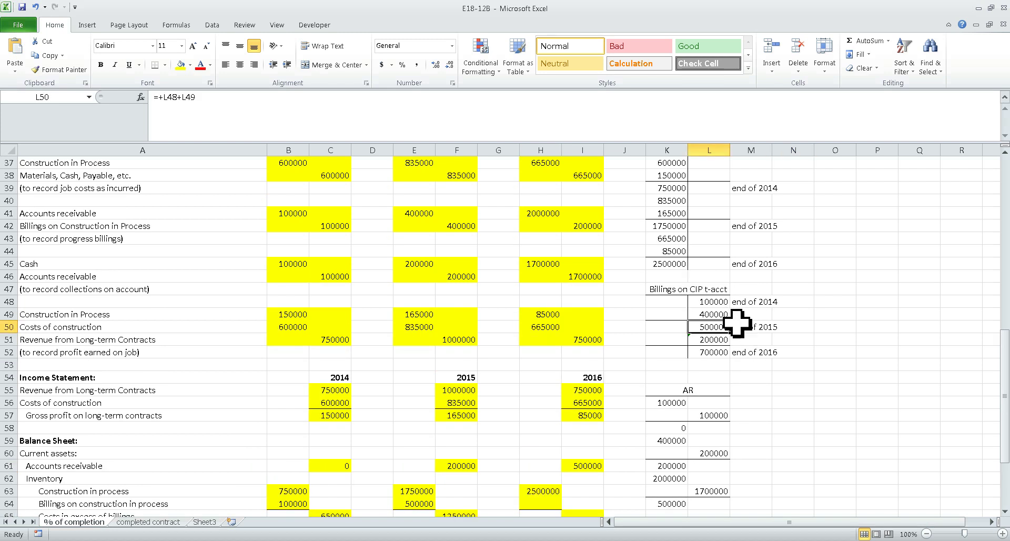
{"action": "left_click", "coordinate": [902, 540]}
{"action": "right_click", "coordinate": [912, 504]}
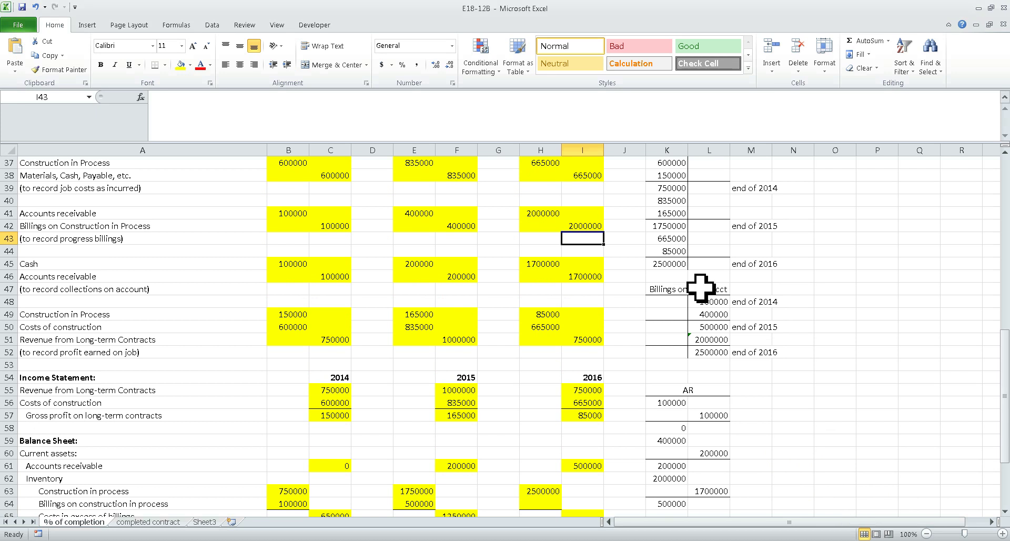
{"action": "left_click", "coordinate": [585, 226]}
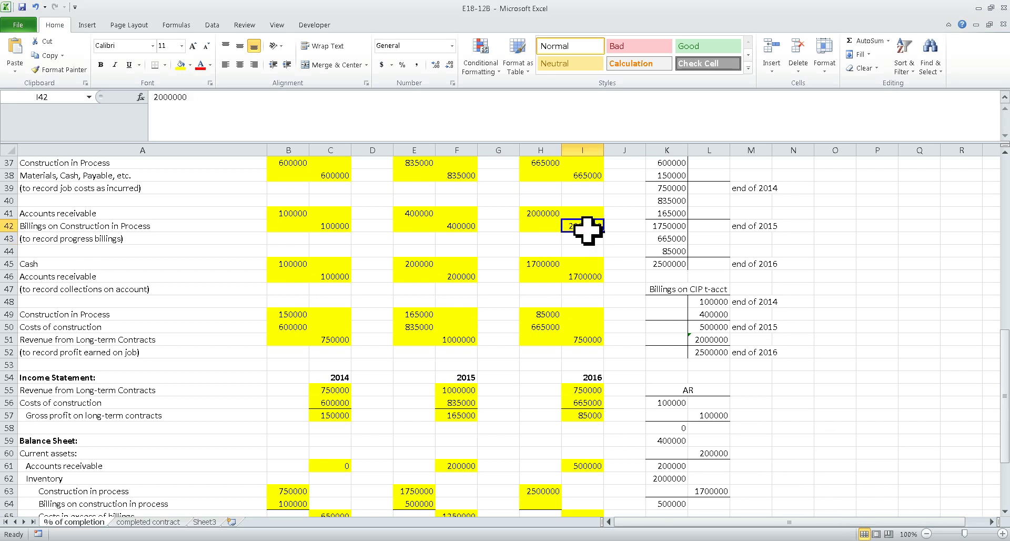
{"action": "left_click", "coordinate": [707, 339]}
{"action": "left_click", "coordinate": [585, 226]}
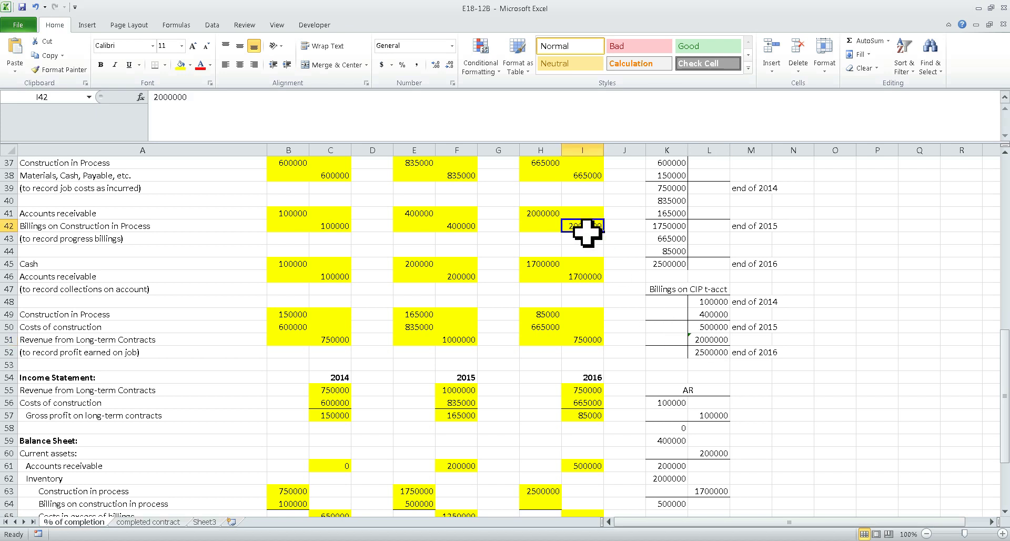
{"action": "left_click", "coordinate": [711, 340]}
{"action": "left_click", "coordinate": [720, 357]}
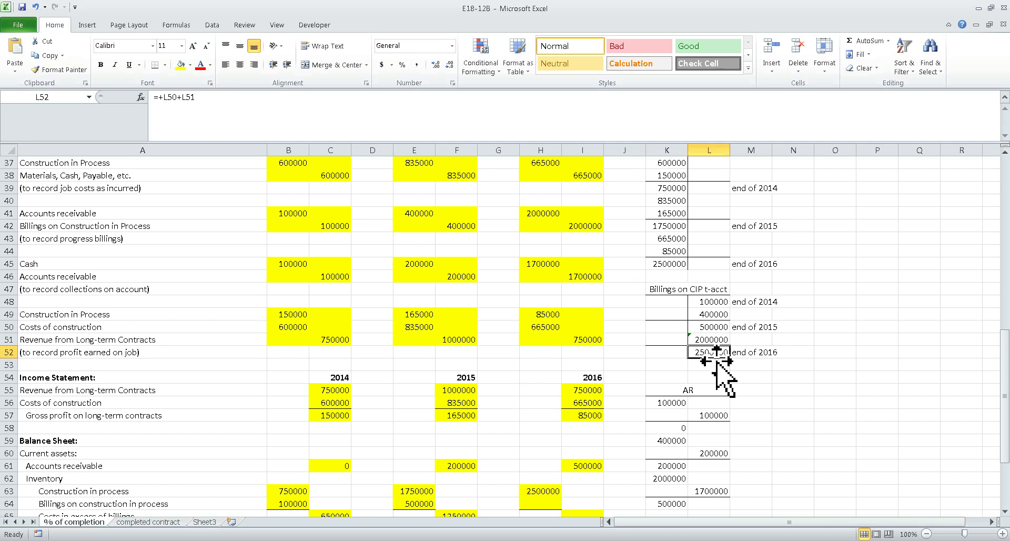
- Link the 2016 balance sheet's billings on construction in process in H64 to the end-of-2016 balance in L52
{"action": "left_click", "coordinate": [540, 506]}
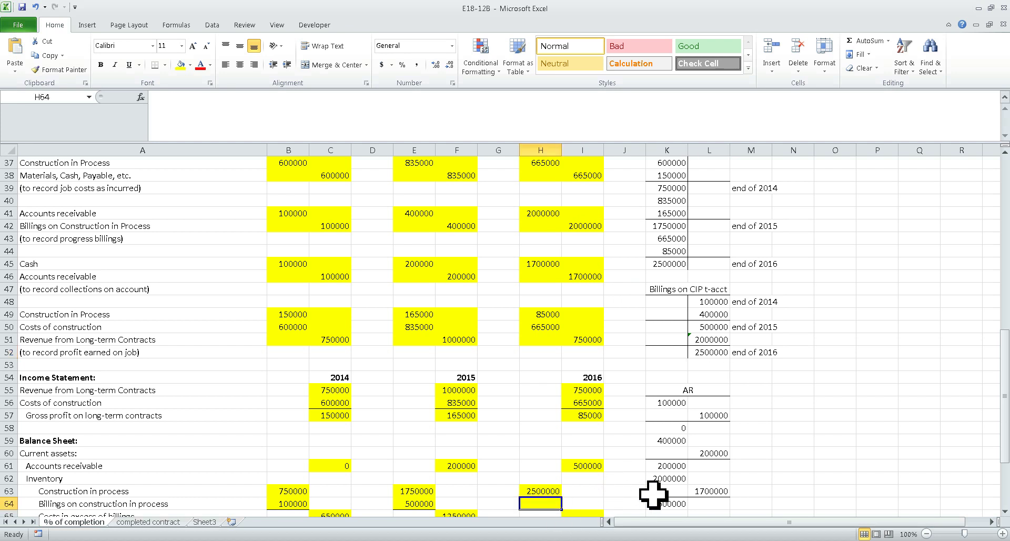
{"action": "type", "text": "+"}
{"action": "left_click", "coordinate": [709, 352]}
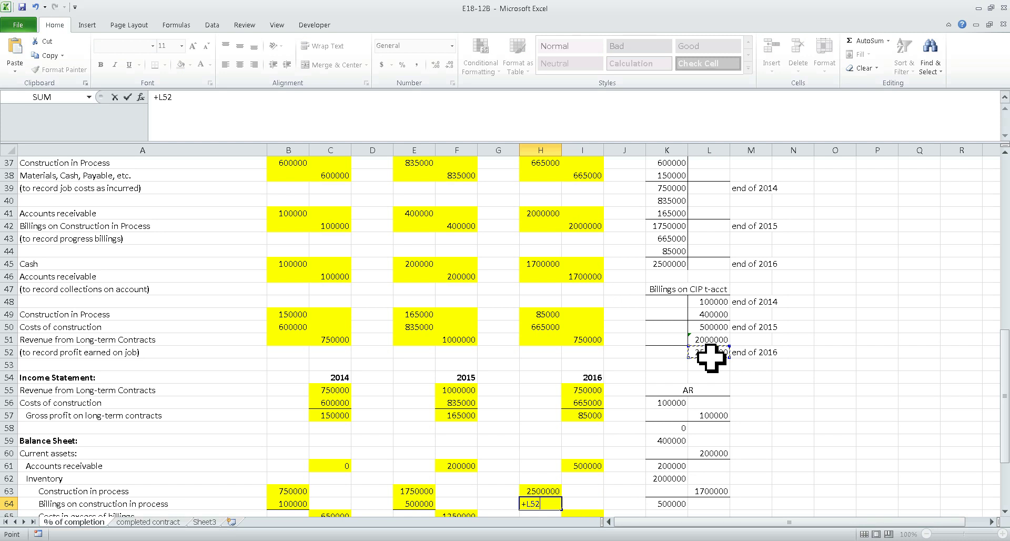
{"action": "key", "text": "Return"}
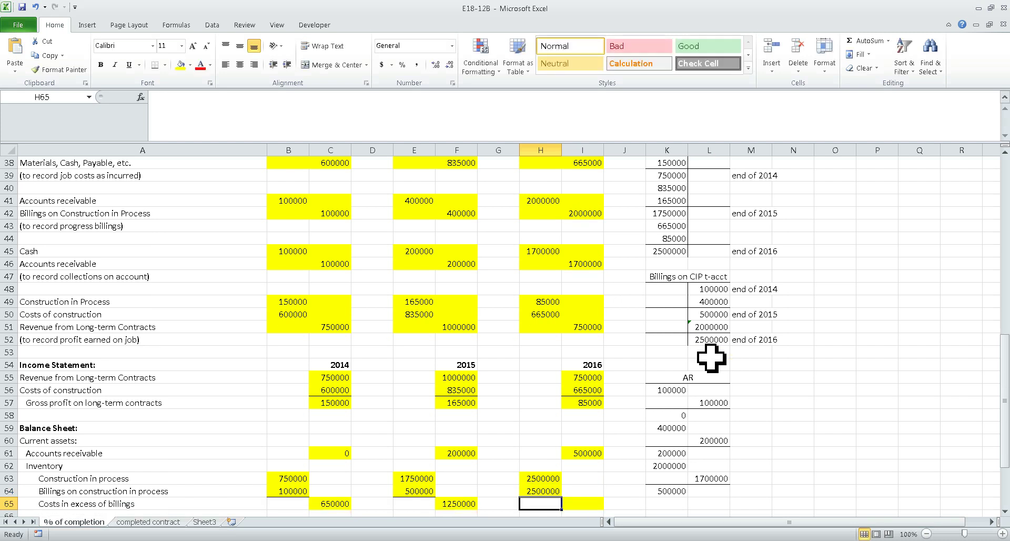
- Calculate the 2016 costs in excess of billings in I65 as H63-H64
{"action": "left_click", "coordinate": [585, 504]}
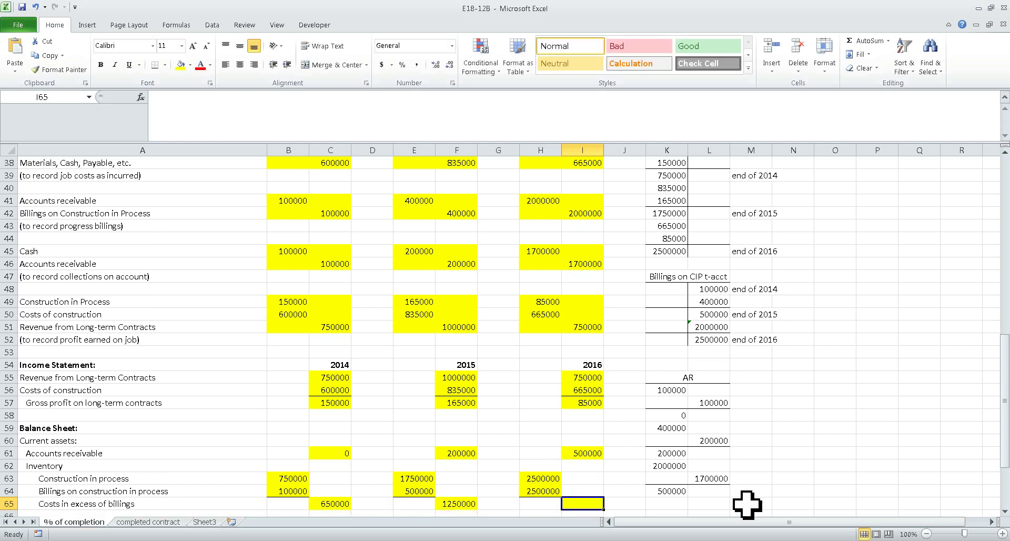
{"action": "type", "text": "+H63-I64"}
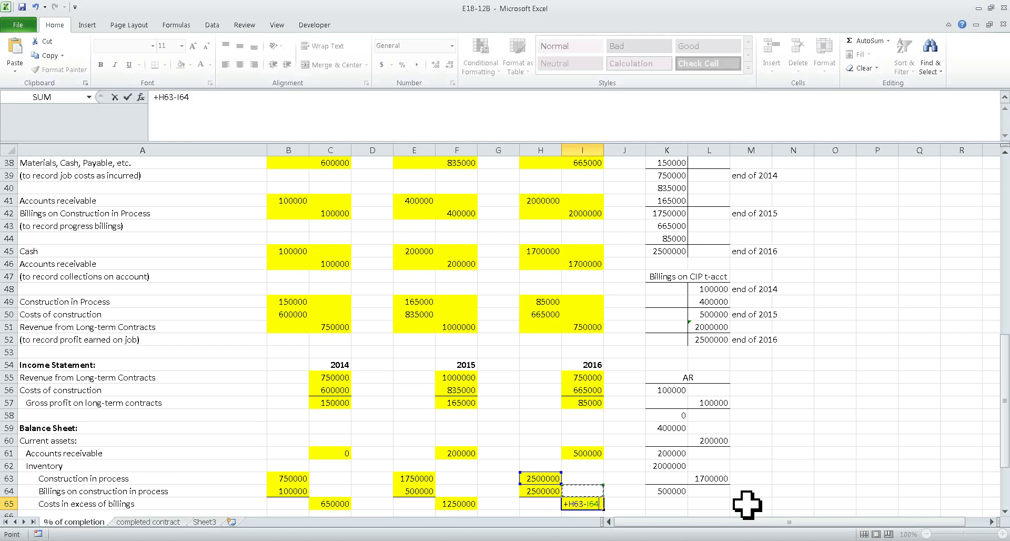
{"action": "key", "text": "Return"}
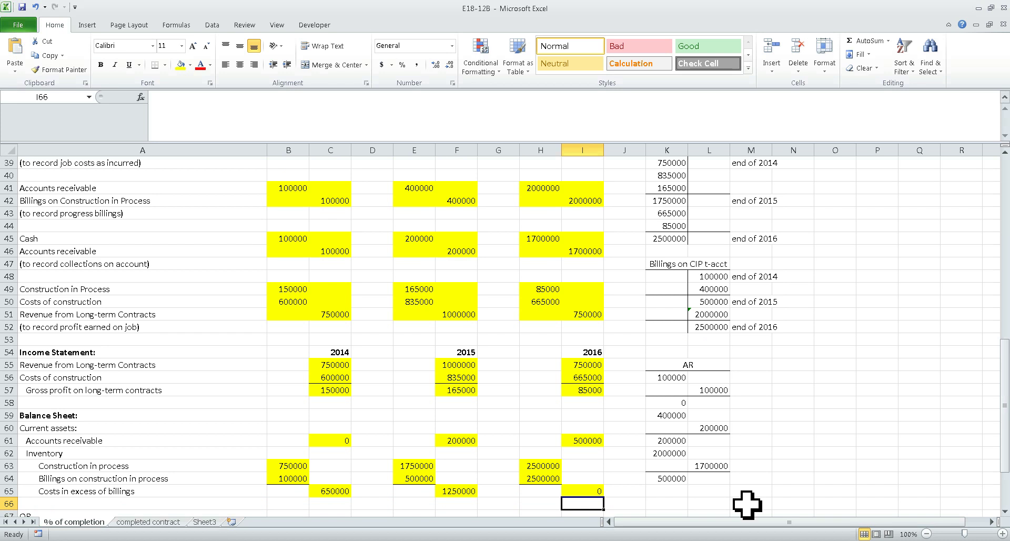
- Review the end-of-2016 CIP and billings t-account balances against the 2016 costs in excess of billings on the balance sheet
{"action": "left_click", "coordinate": [585, 403]}
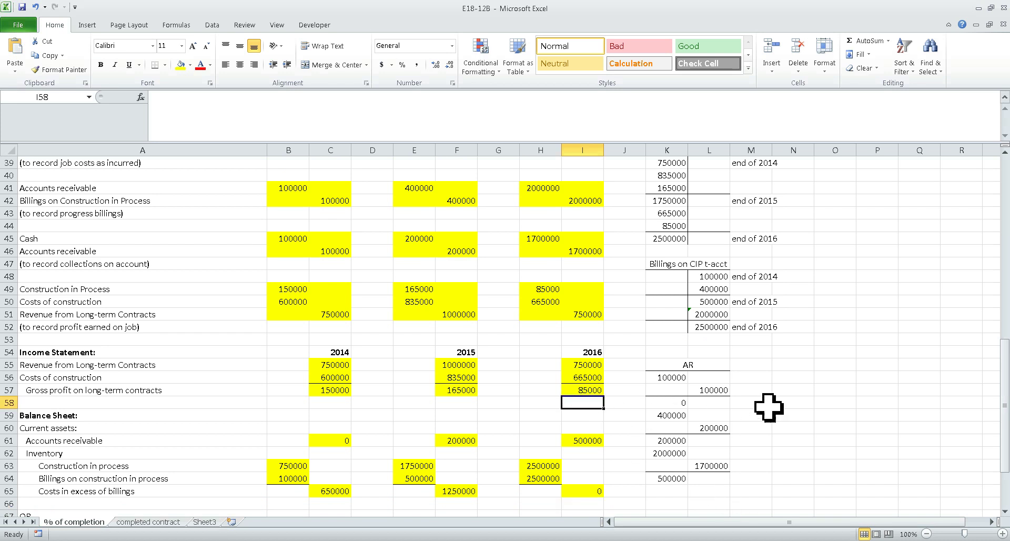
{"action": "scroll", "coordinate": [798, 398], "scroll_direction": "up", "scroll_amount": 1}
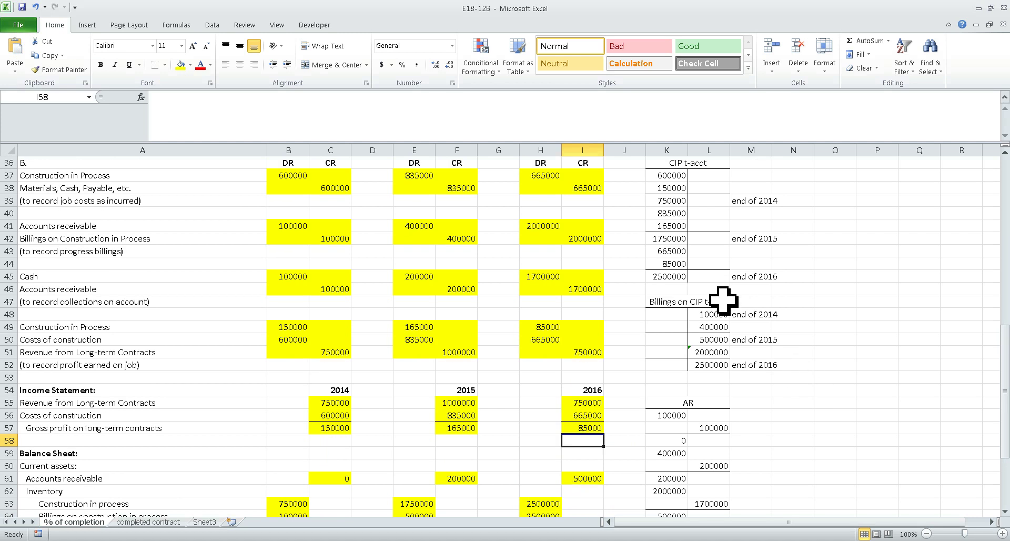
{"action": "left_click", "coordinate": [718, 277]}
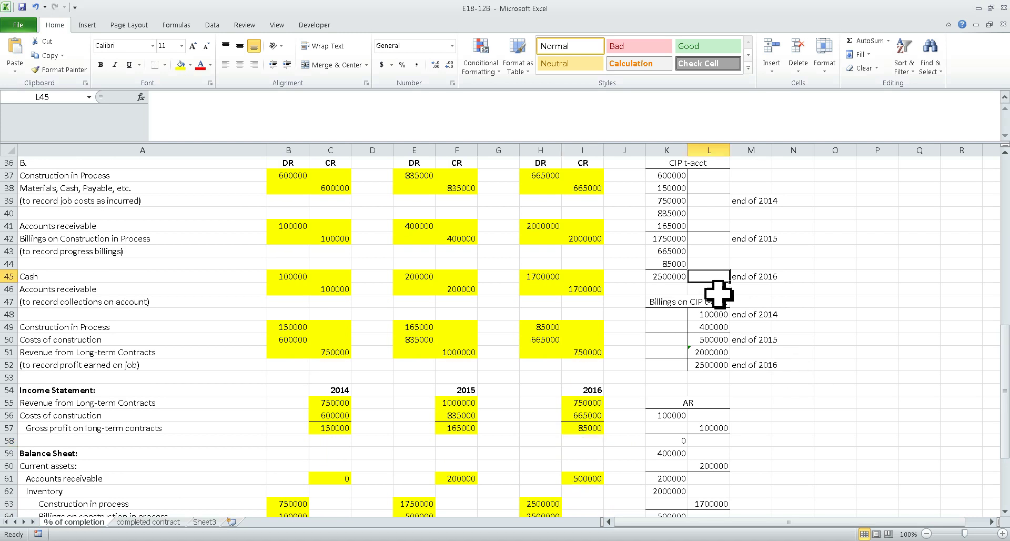
{"action": "left_click", "coordinate": [670, 369]}
{"action": "scroll", "coordinate": [738, 379], "scroll_direction": "down", "scroll_amount": 2}
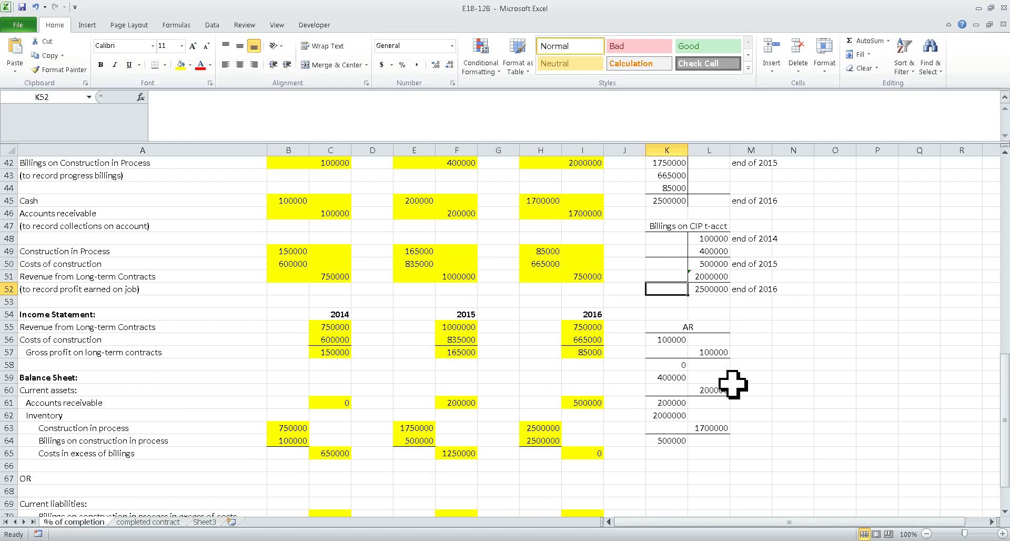
{"action": "left_click", "coordinate": [600, 457]}
{"action": "left_click", "coordinate": [661, 466]}
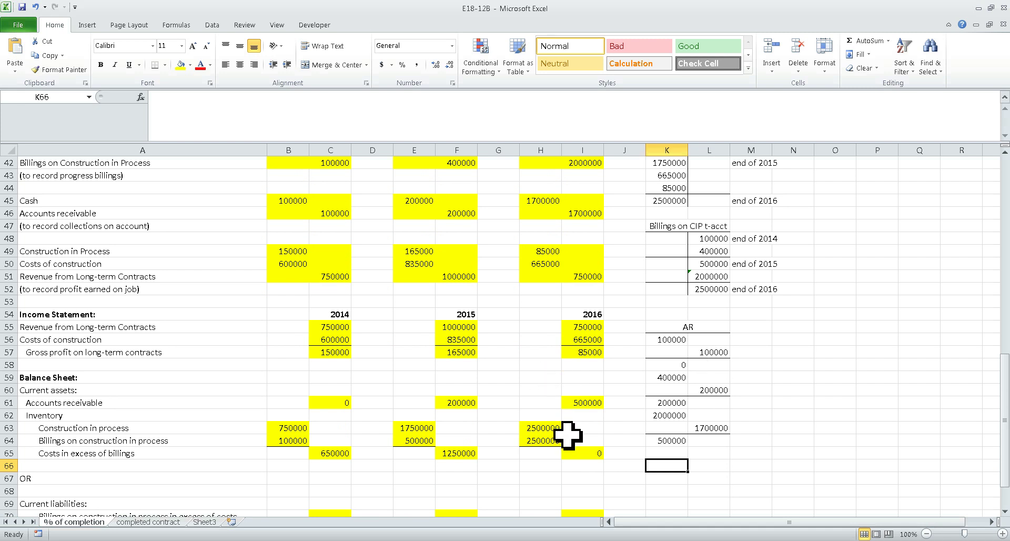
- Compare the costs in excess of billings for 2014–2016 with the current liabilities line for billings in excess of costs
{"action": "scroll", "coordinate": [565, 434], "scroll_direction": "down", "scroll_amount": 2}
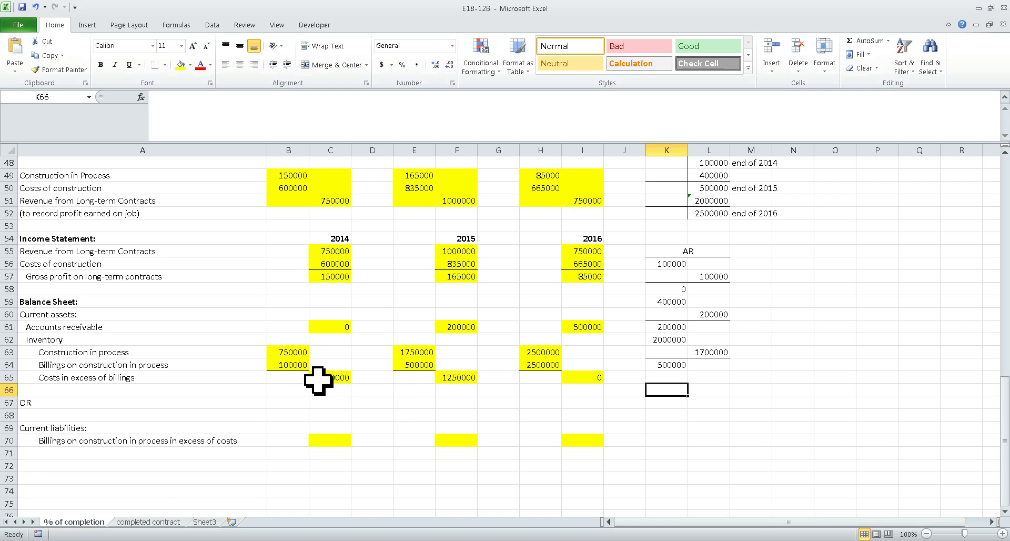
{"action": "left_click", "coordinate": [334, 378]}
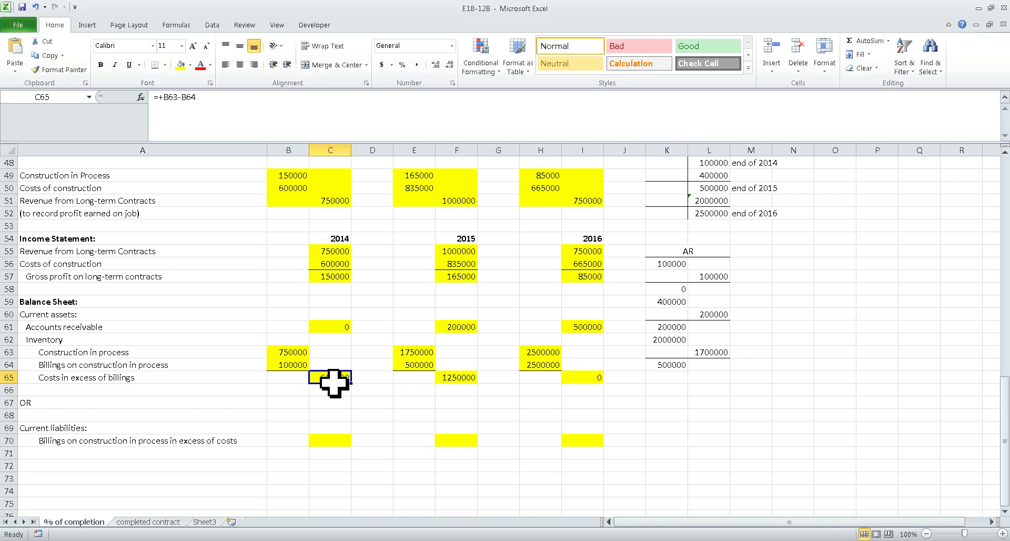
{"action": "left_click", "coordinate": [456, 377]}
{"action": "left_click", "coordinate": [598, 380]}
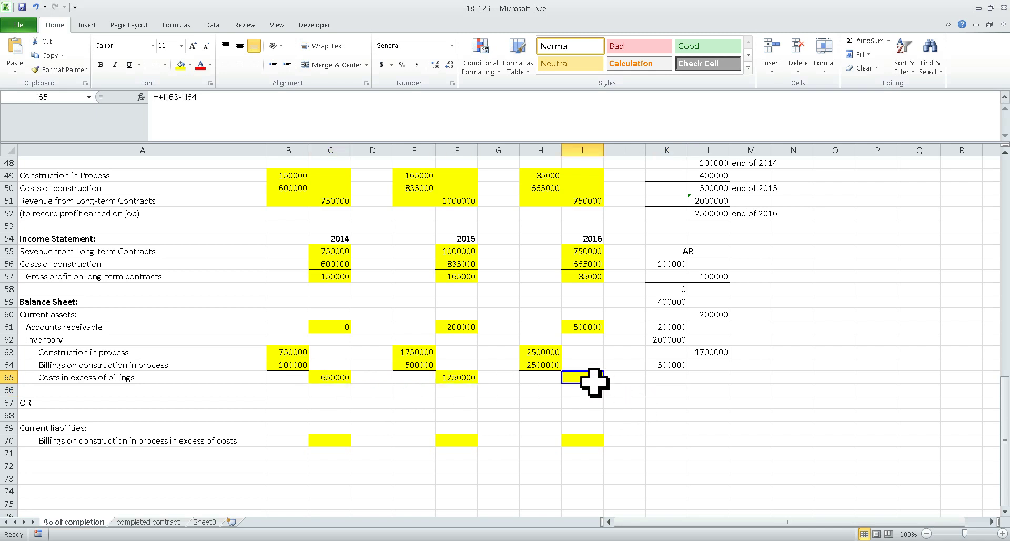
{"action": "left_click", "coordinate": [44, 430]}
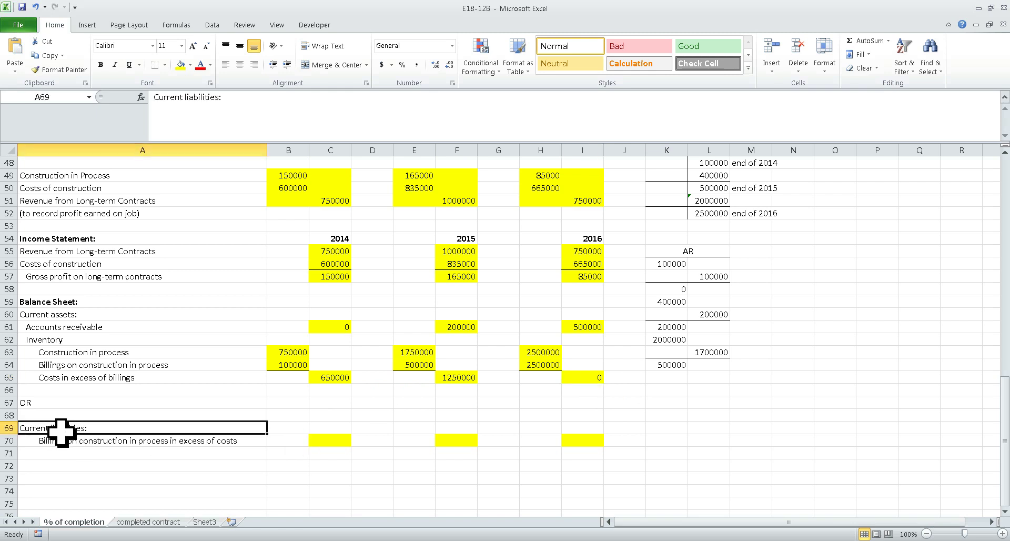
{"action": "left_click", "coordinate": [58, 443]}
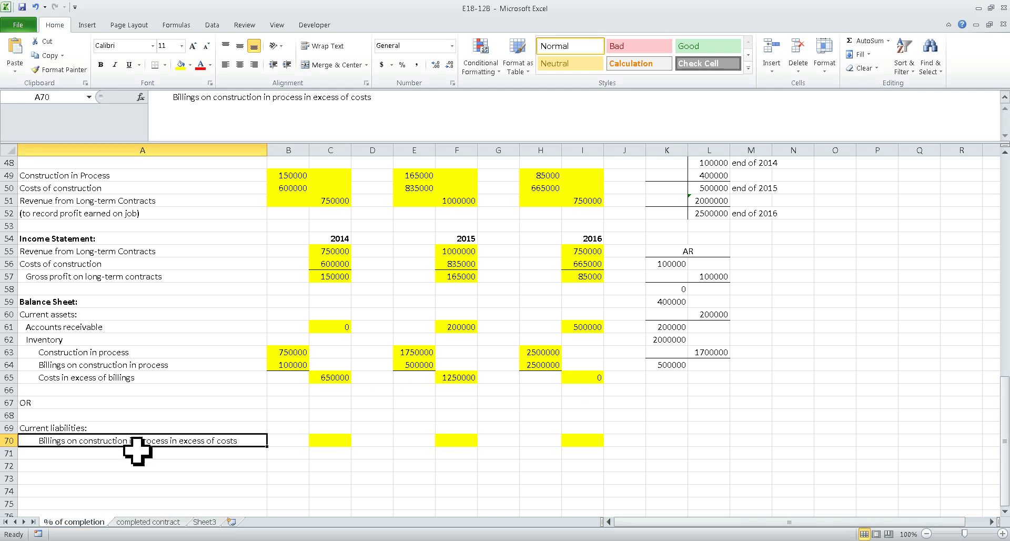
{"action": "left_click", "coordinate": [339, 443]}
{"action": "left_click", "coordinate": [462, 442]}
{"action": "left_click", "coordinate": [596, 447]}
{"action": "left_click", "coordinate": [445, 445]}
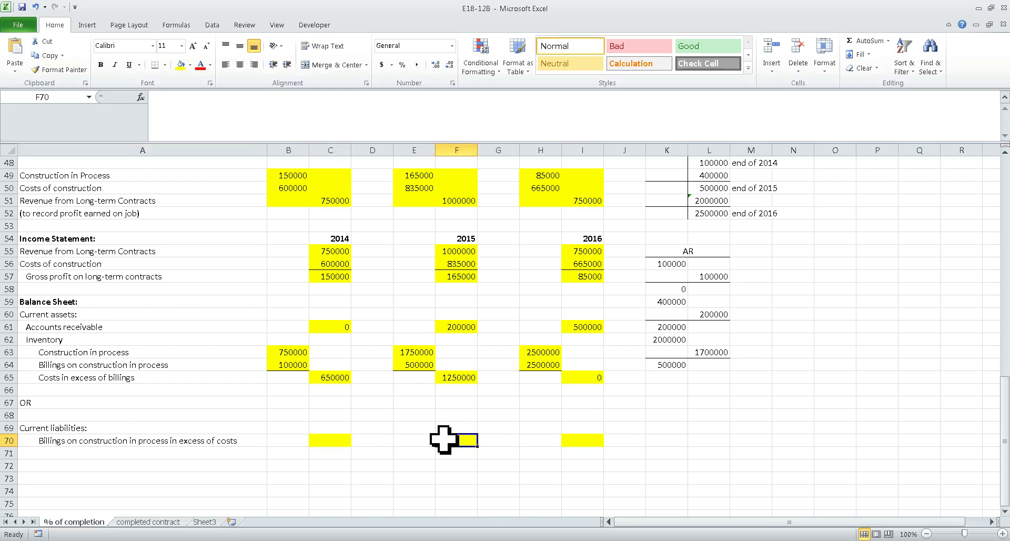
{"action": "left_click", "coordinate": [332, 443]}
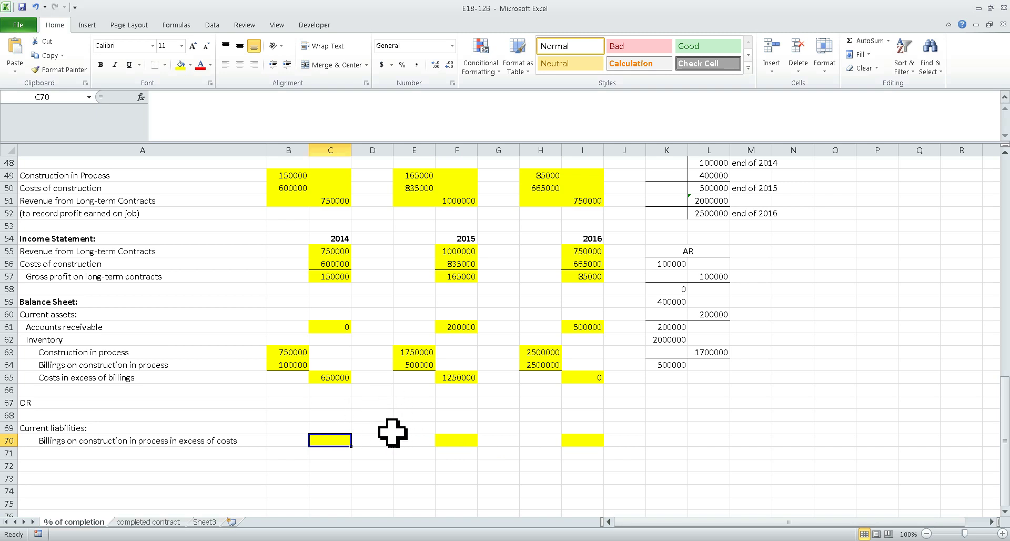
{"action": "left_click", "coordinate": [117, 357]}
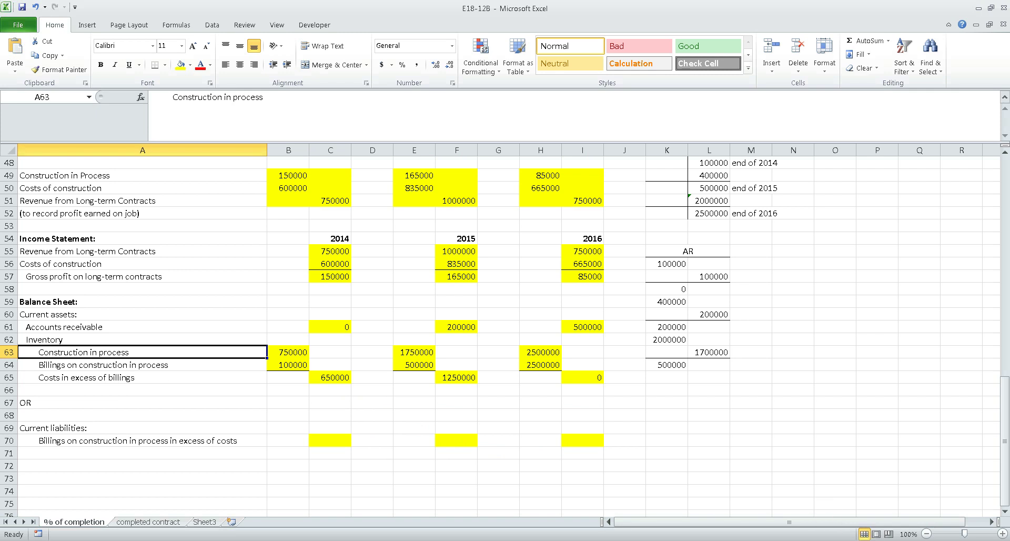
{"action": "left_click", "coordinate": [347, 377]}
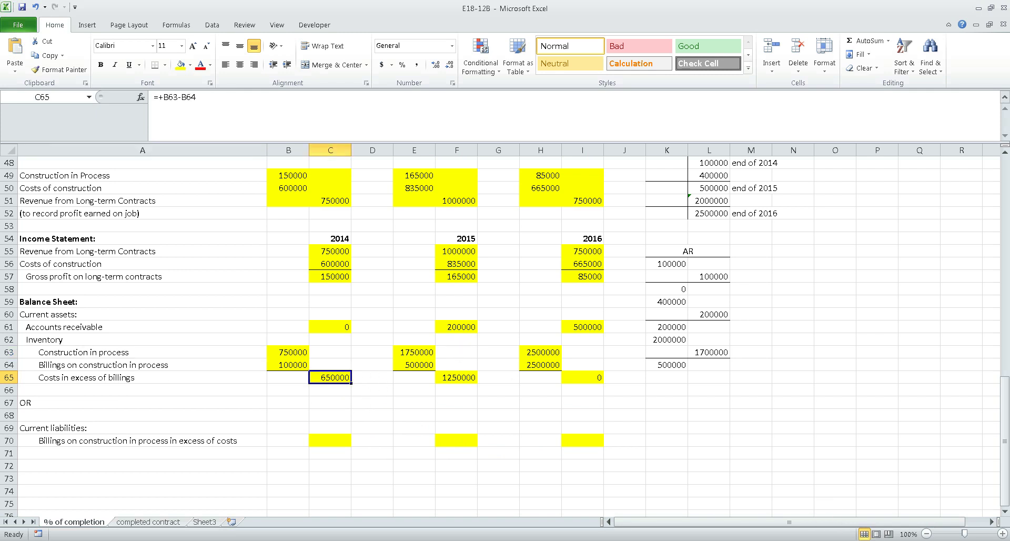
{"action": "left_click", "coordinate": [900, 539]}
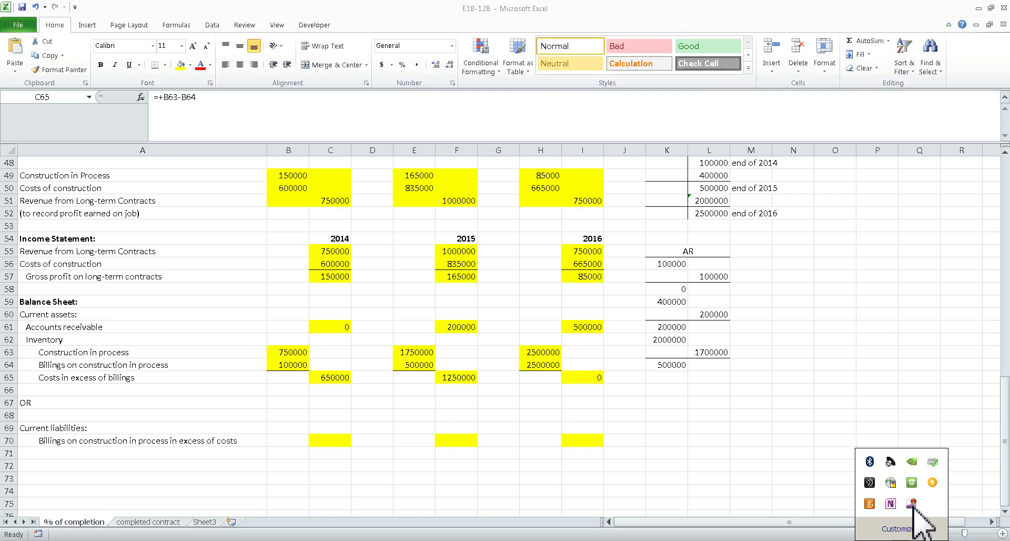
{"action": "right_click", "coordinate": [911, 504]}
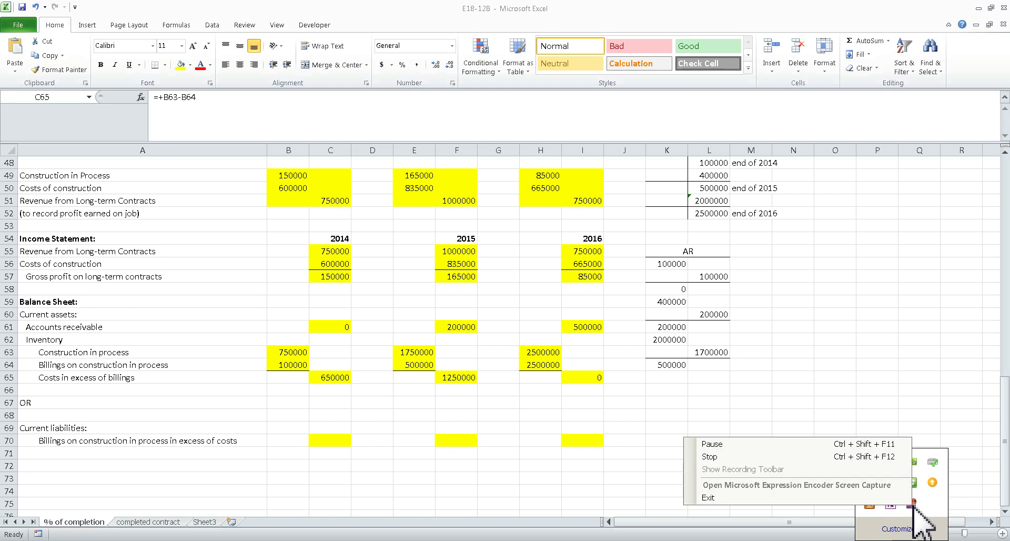
{"action": "left_click", "coordinate": [793, 447]}
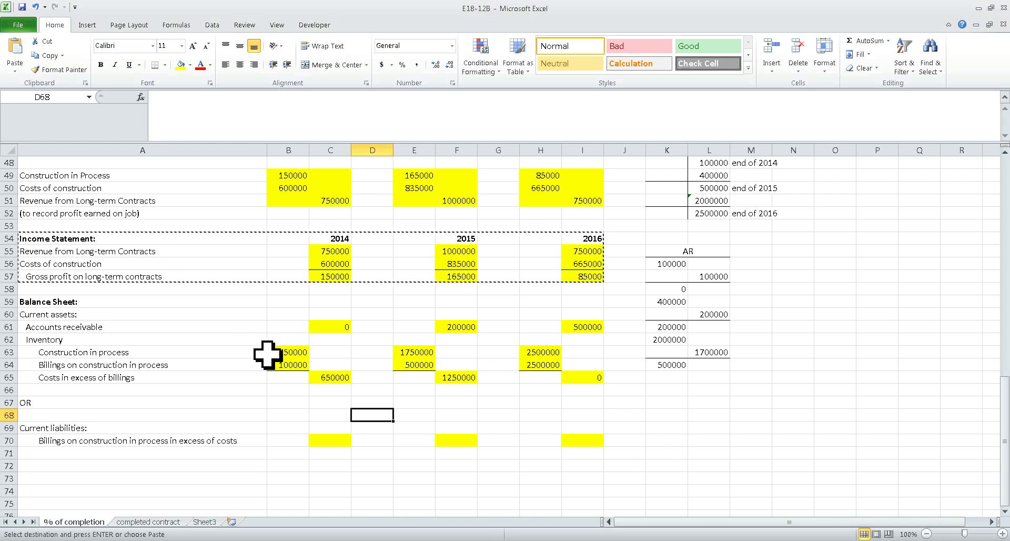
- Review the 2014–2016 journal entries, including the profit-recognition entry in rows 49–51
{"action": "scroll", "coordinate": [194, 301], "scroll_direction": "up", "scroll_amount": 2}
{"action": "scroll", "coordinate": [92, 276], "scroll_direction": "up", "scroll_amount": 3}
{"action": "left_click_drag", "start_coordinate": [66, 216], "coordinate": [601, 335]}
{"action": "left_click", "coordinate": [553, 388]}
{"action": "left_click_drag", "start_coordinate": [64, 368], "coordinate": [597, 393]}
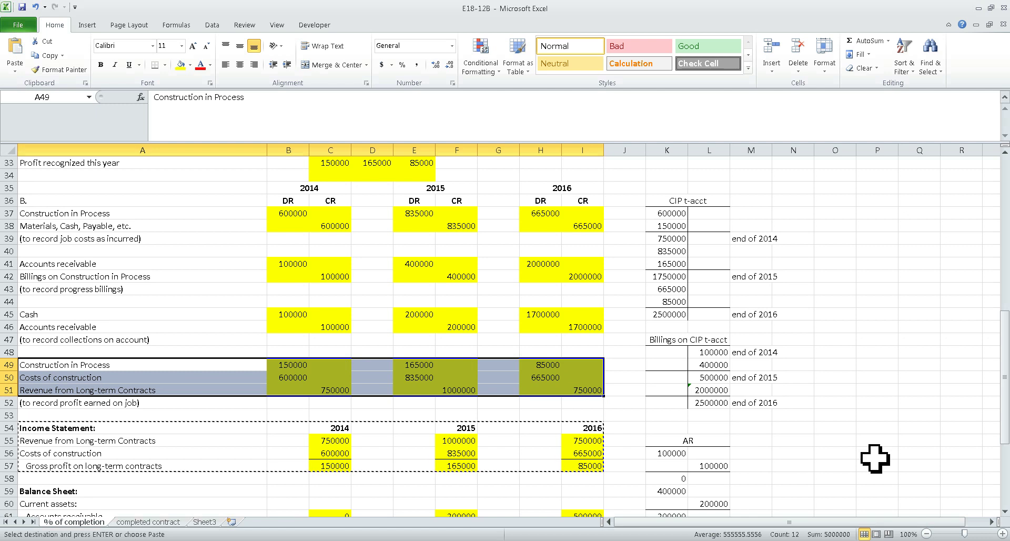
{"action": "left_click", "coordinate": [850, 453]}
{"action": "scroll", "coordinate": [854, 454], "scroll_direction": "down", "scroll_amount": 3}
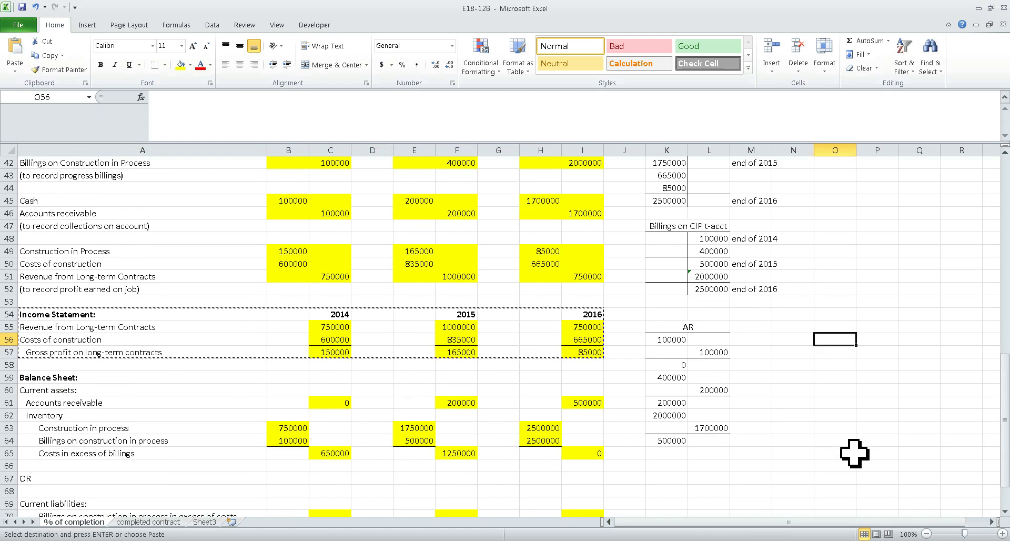
{"action": "scroll", "coordinate": [854, 454], "scroll_direction": "down", "scroll_amount": 2}
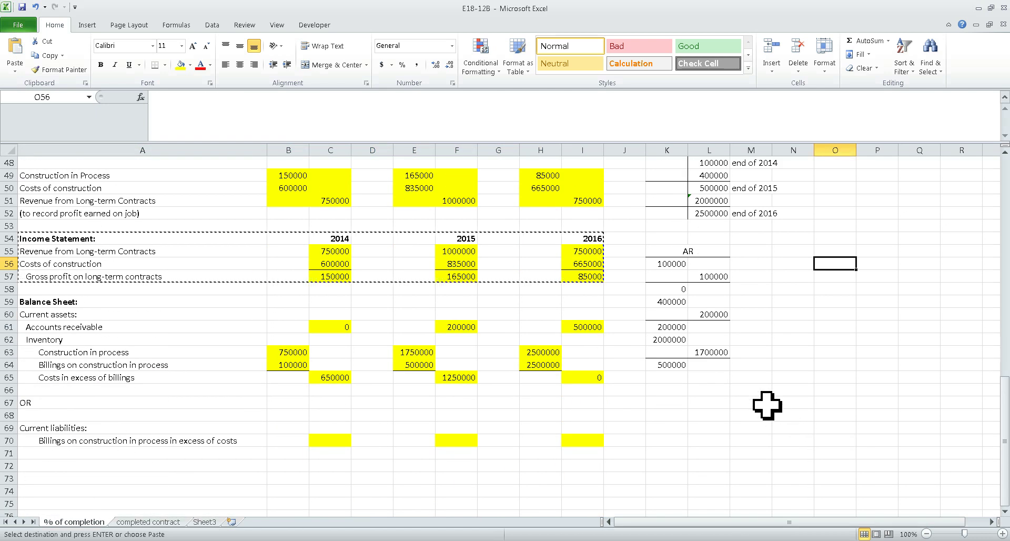
- Paste a copy of the income statement block A54:I57 below the current liabilities section, starting at A73
{"action": "left_click", "coordinate": [242, 257]}
{"action": "left_click_drag", "start_coordinate": [81, 237], "coordinate": [585, 280]}
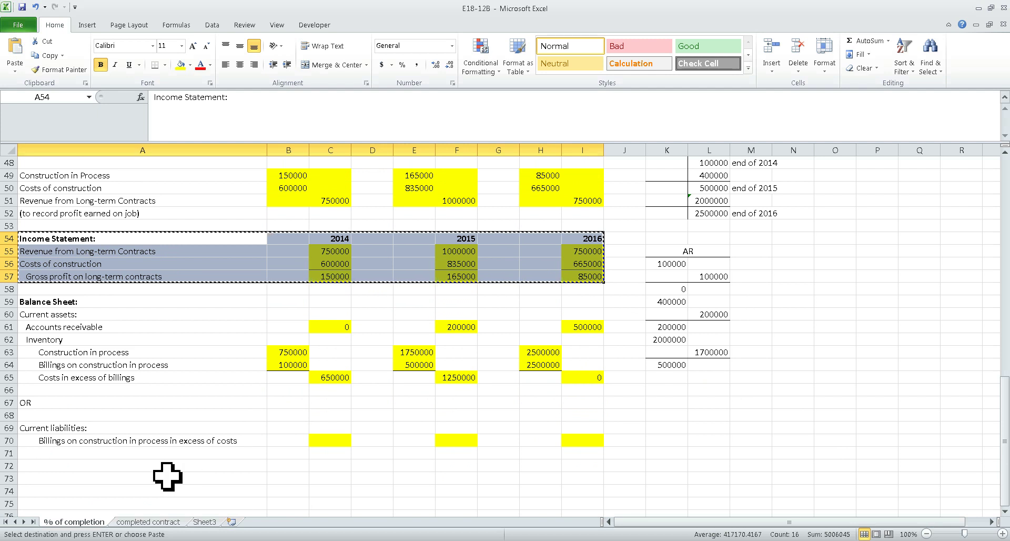
{"action": "left_click", "coordinate": [69, 479]}
{"action": "key", "text": "ctrl+v"}
{"action": "scroll", "coordinate": [211, 500], "scroll_direction": "down", "scroll_amount": 3}
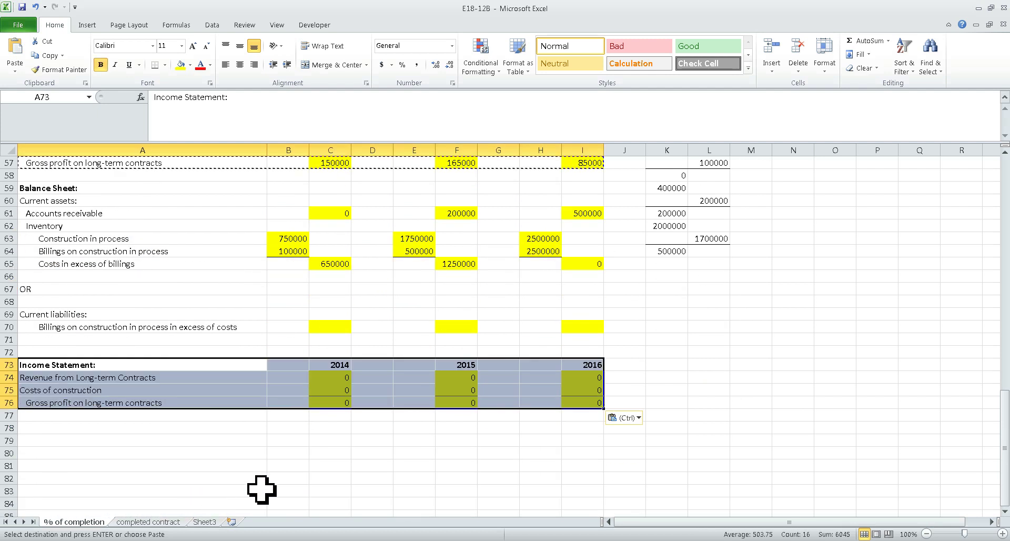
{"action": "left_click", "coordinate": [403, 466]}
- Set the 2016 revenue from long-term contracts in I74 of the copied income statement to 2500000
{"action": "left_click", "coordinate": [341, 378]}
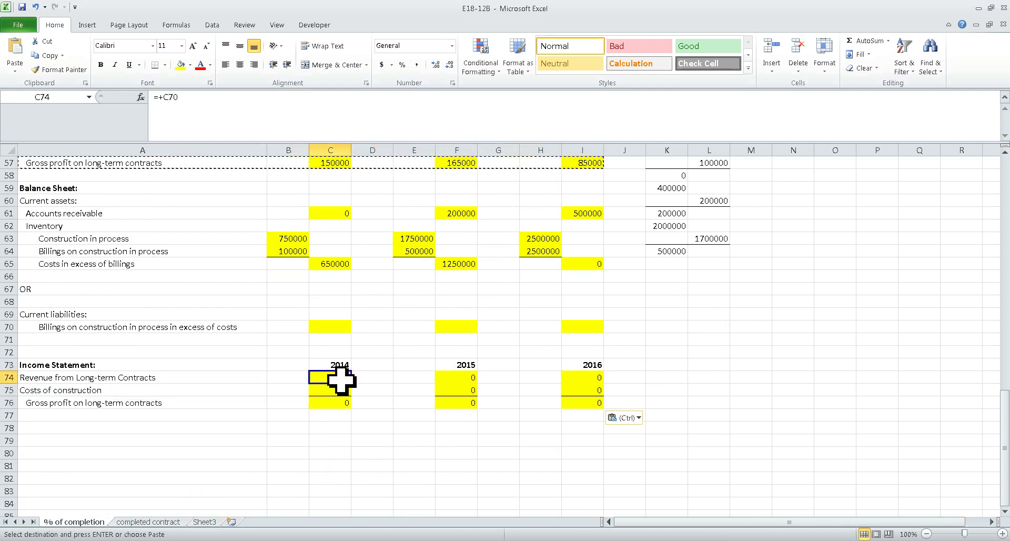
{"action": "left_click", "coordinate": [467, 381]}
{"action": "left_click", "coordinate": [581, 378]}
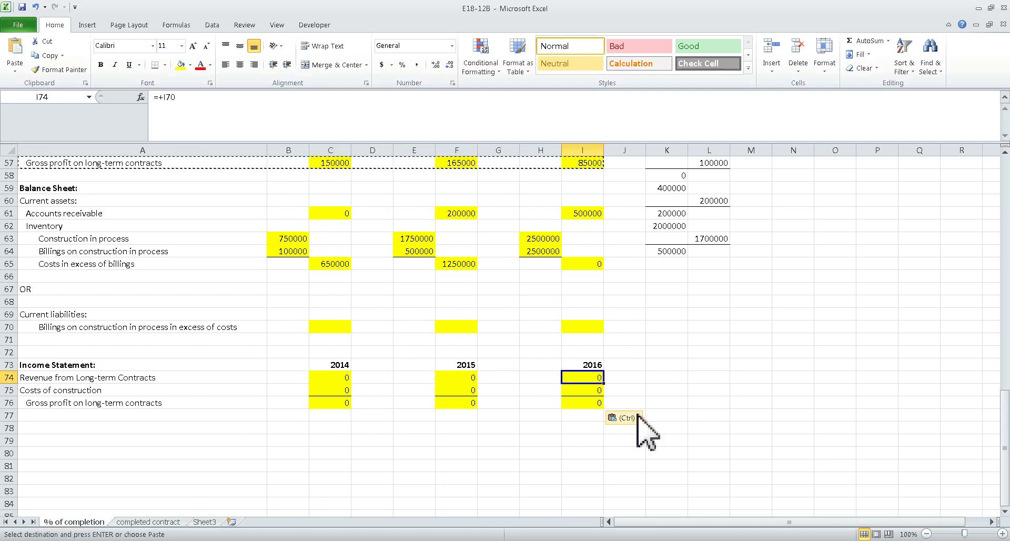
{"action": "scroll", "coordinate": [638, 429], "scroll_direction": "up", "scroll_amount": 9}
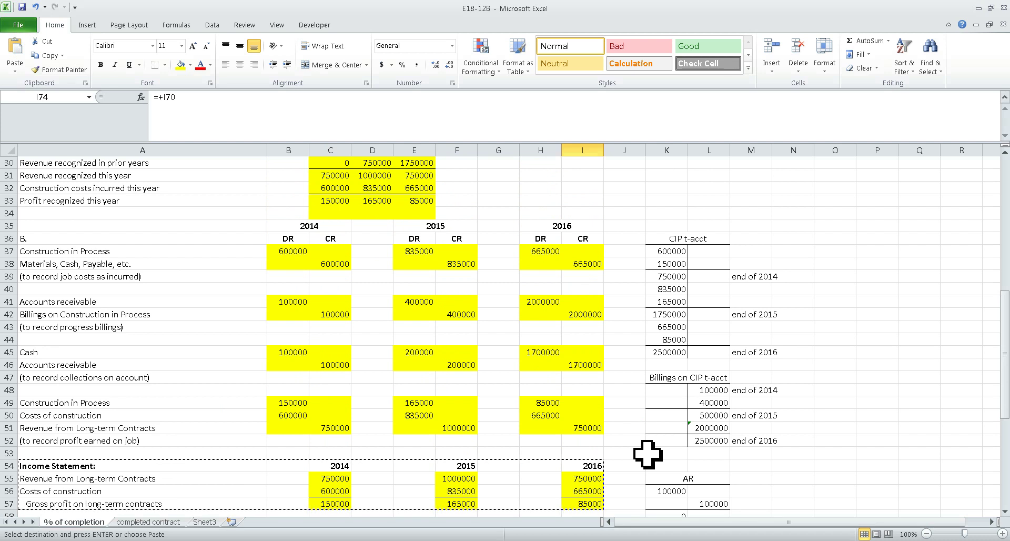
{"action": "scroll", "coordinate": [647, 453], "scroll_direction": "down", "scroll_amount": 1}
{"action": "scroll", "coordinate": [647, 458], "scroll_direction": "down", "scroll_amount": 8}
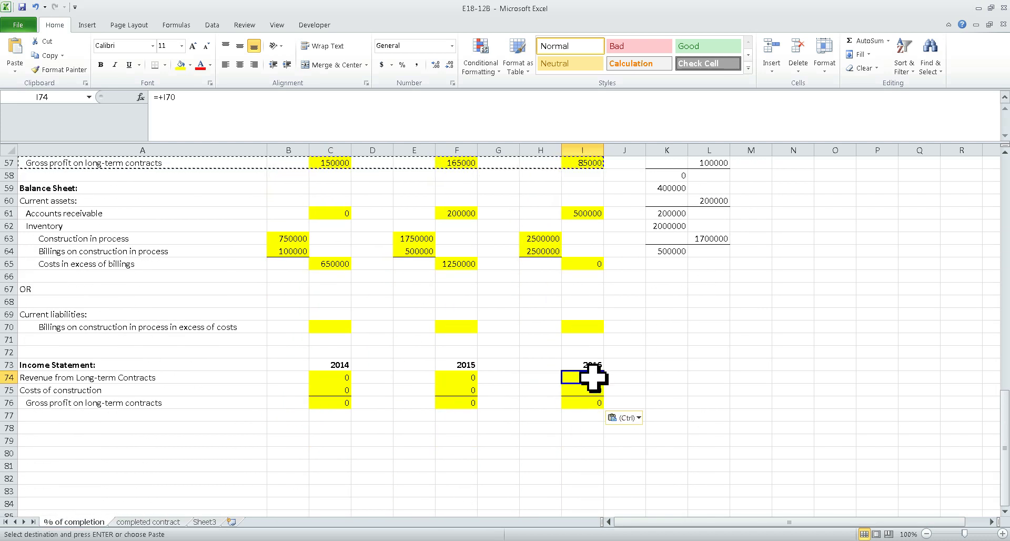
{"action": "type", "text": "2500000"}
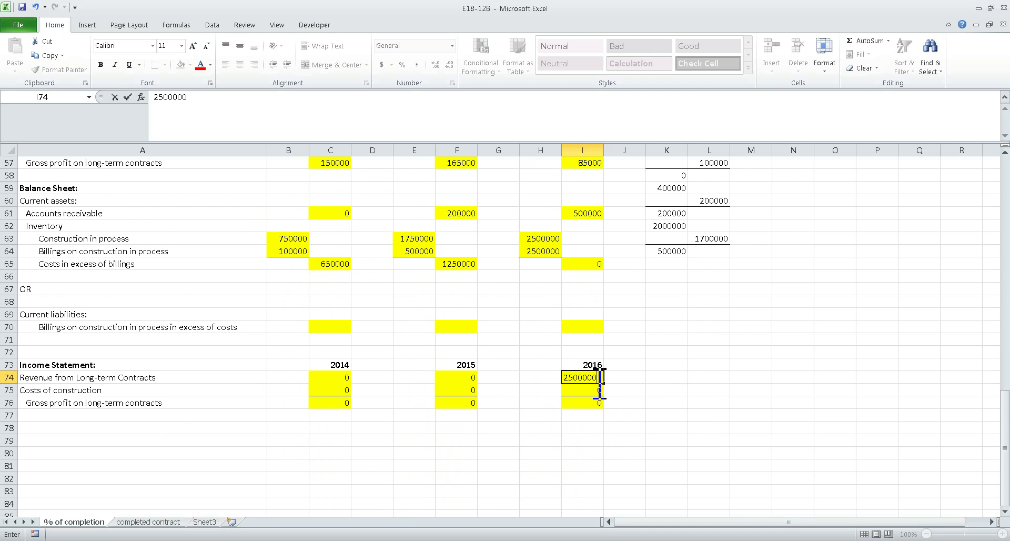
{"action": "key", "text": "Return"}
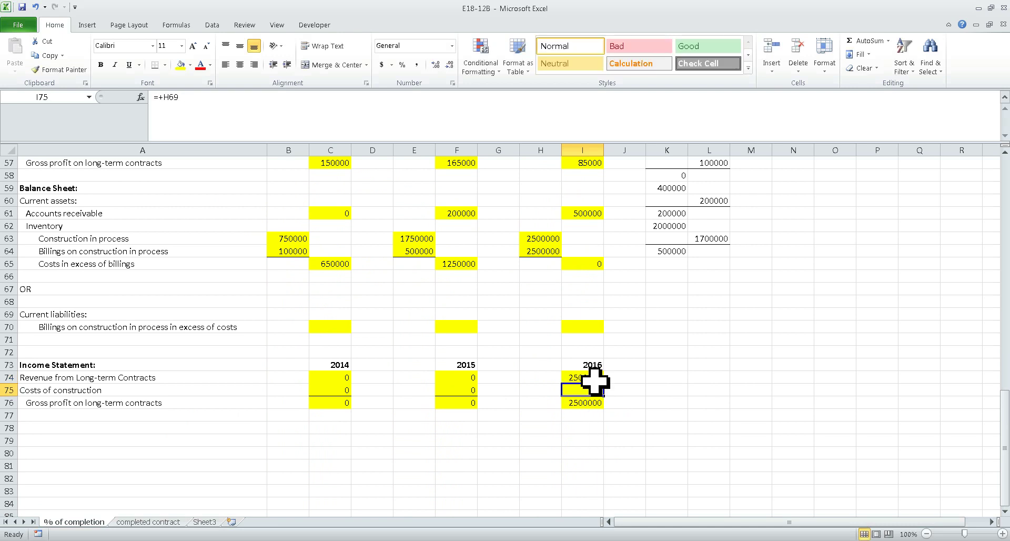
- Set the 2016 costs of construction in I75 to 2100000, the total costs incurred on the job
{"action": "scroll", "coordinate": [627, 428], "scroll_direction": "up", "scroll_amount": 7}
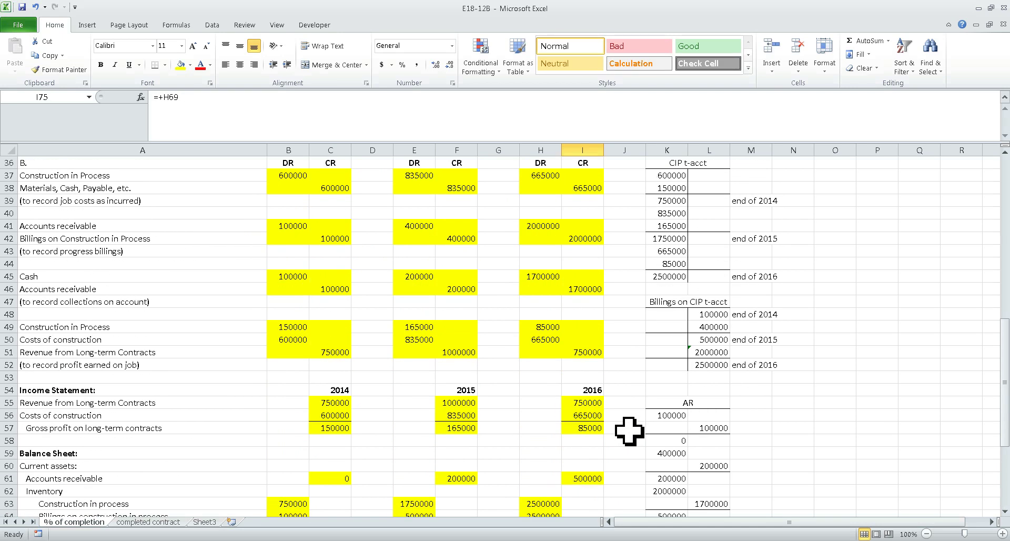
{"action": "scroll", "coordinate": [628, 431], "scroll_direction": "up", "scroll_amount": 2}
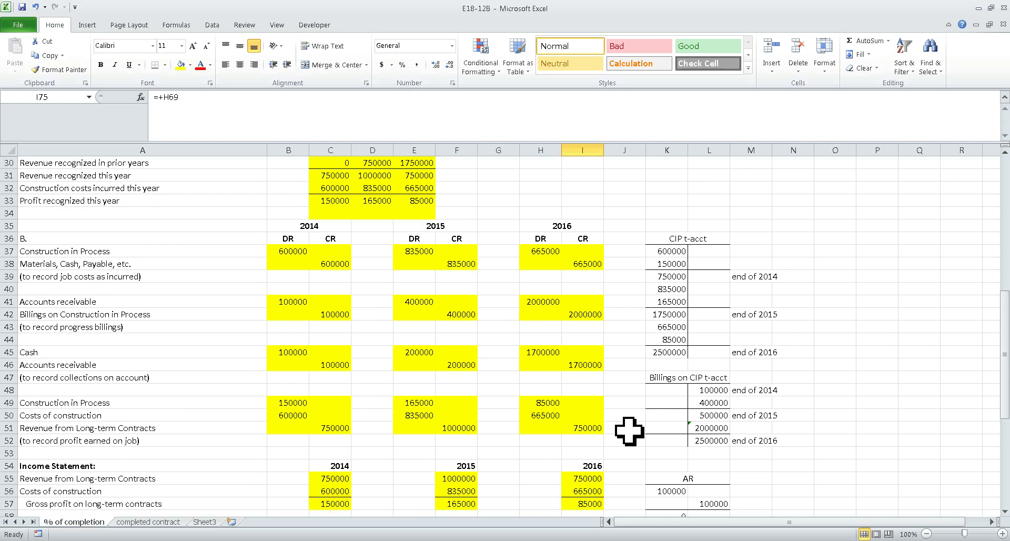
{"action": "left_click", "coordinate": [295, 253]}
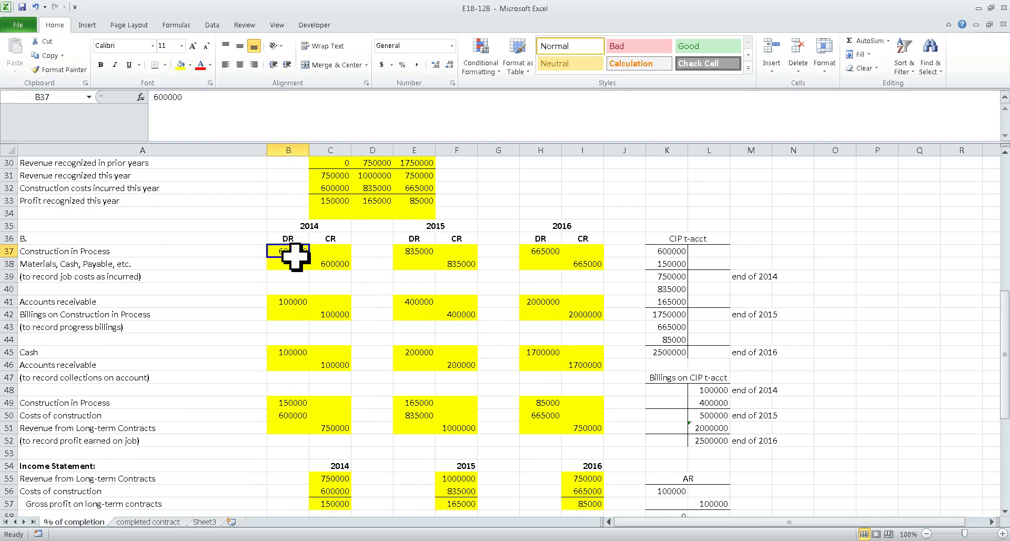
{"action": "left_click", "coordinate": [421, 255]}
{"action": "left_click", "coordinate": [542, 253]}
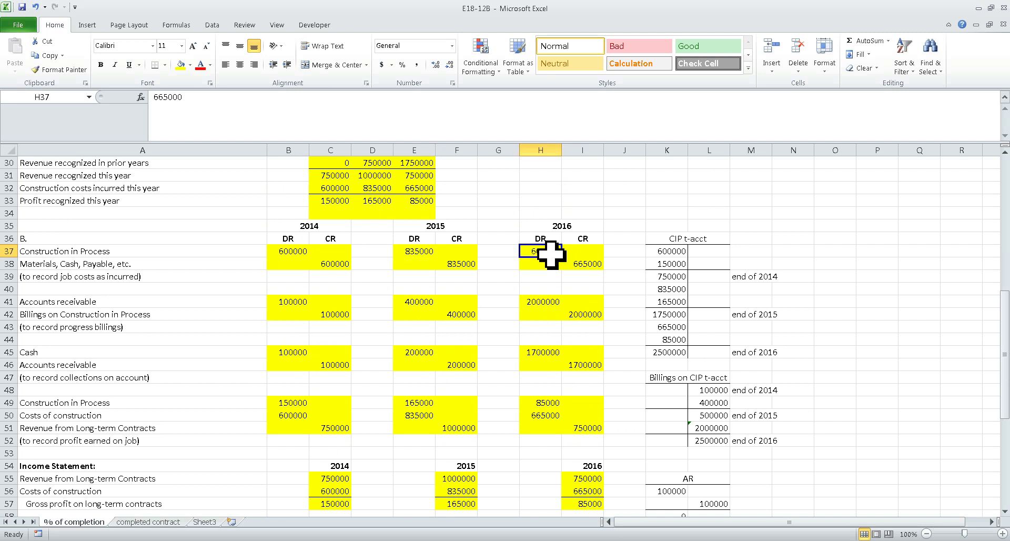
{"action": "scroll", "coordinate": [524, 287], "scroll_direction": "up", "scroll_amount": 3}
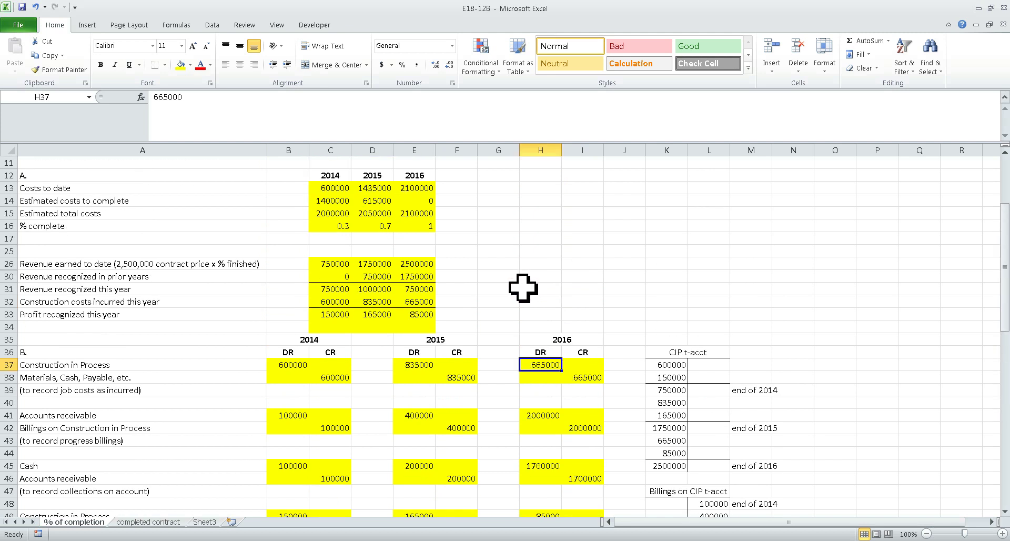
{"action": "scroll", "coordinate": [523, 288], "scroll_direction": "up", "scroll_amount": 3}
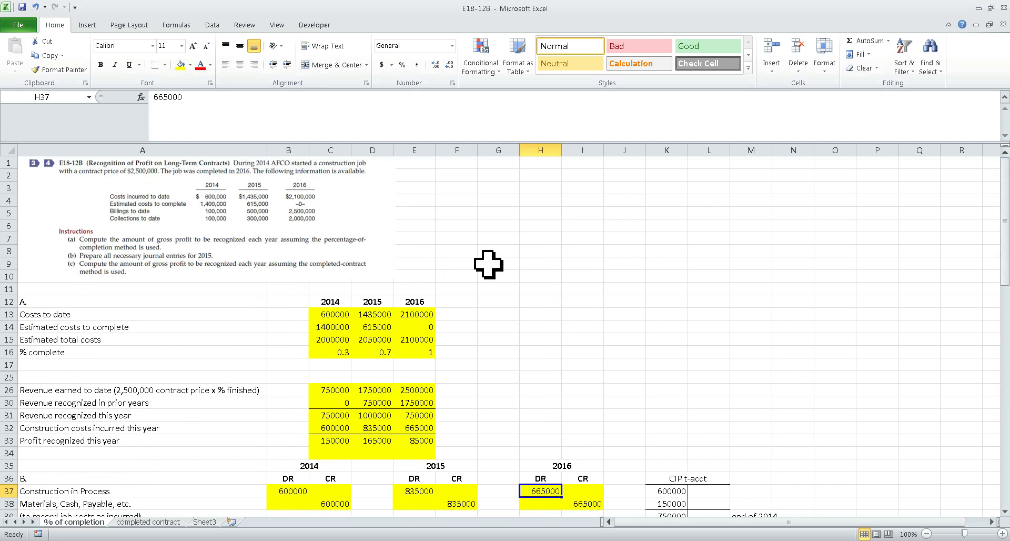
{"action": "scroll", "coordinate": [521, 285], "scroll_direction": "down", "scroll_amount": 10}
{"action": "scroll", "coordinate": [521, 285], "scroll_direction": "down", "scroll_amount": 5}
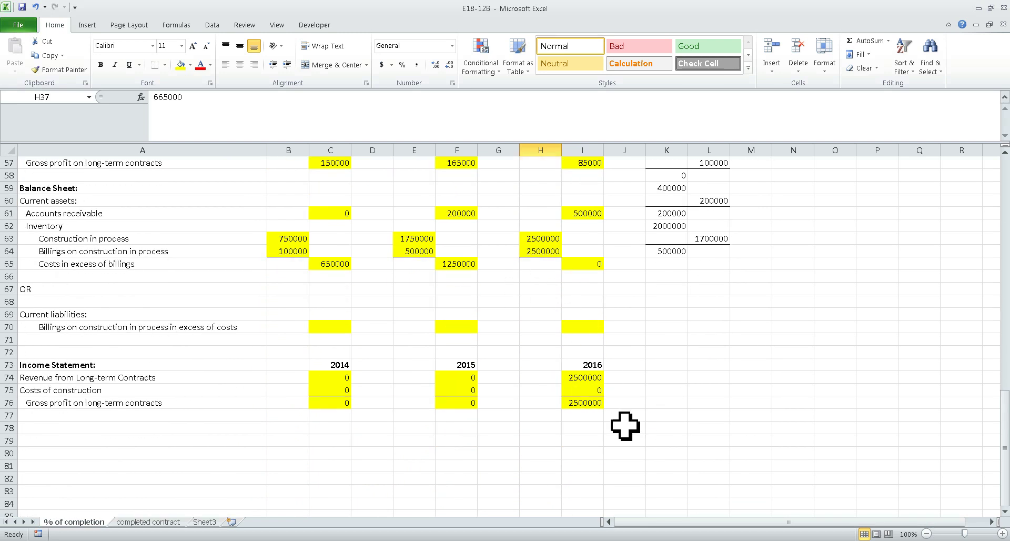
{"action": "left_click", "coordinate": [585, 390]}
{"action": "type", "text": "2100"}
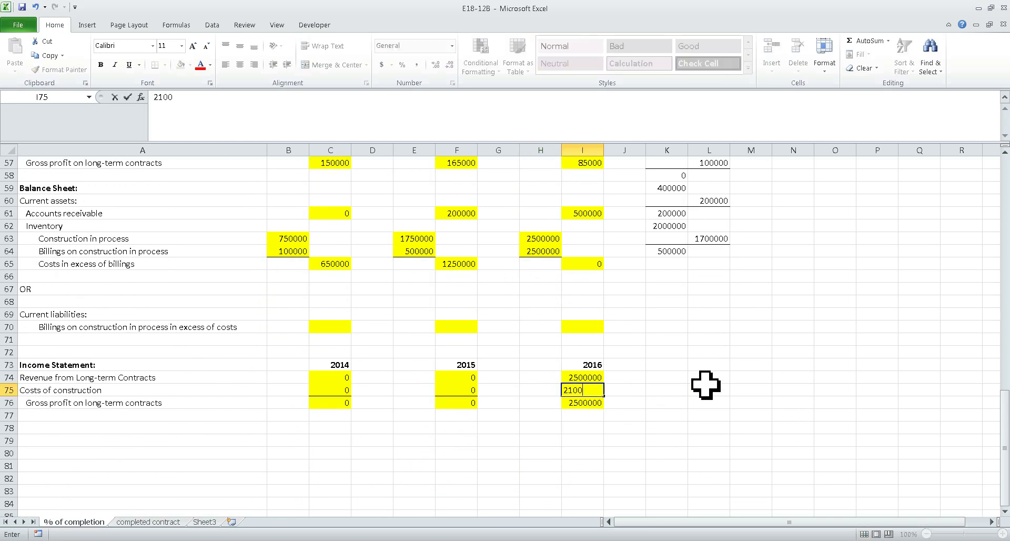
{"action": "type", "text": "000"}
{"action": "key", "text": "Return"}
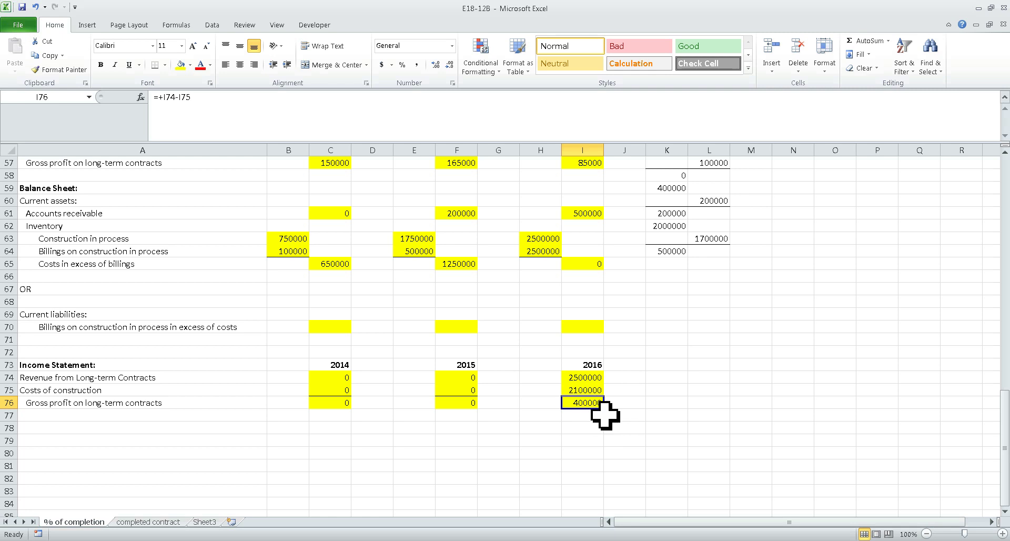
- Total the percentage-of-completion revenue for 2014–2016 in J55 with =SUM(C55:I55)
{"action": "scroll", "coordinate": [602, 412], "scroll_direction": "up", "scroll_amount": 2}
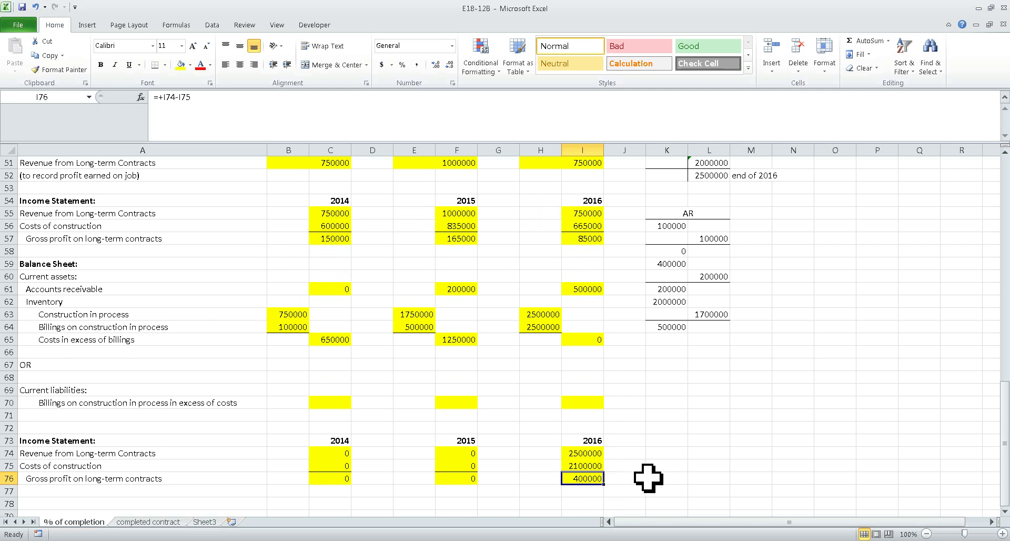
{"action": "left_click", "coordinate": [632, 215]}
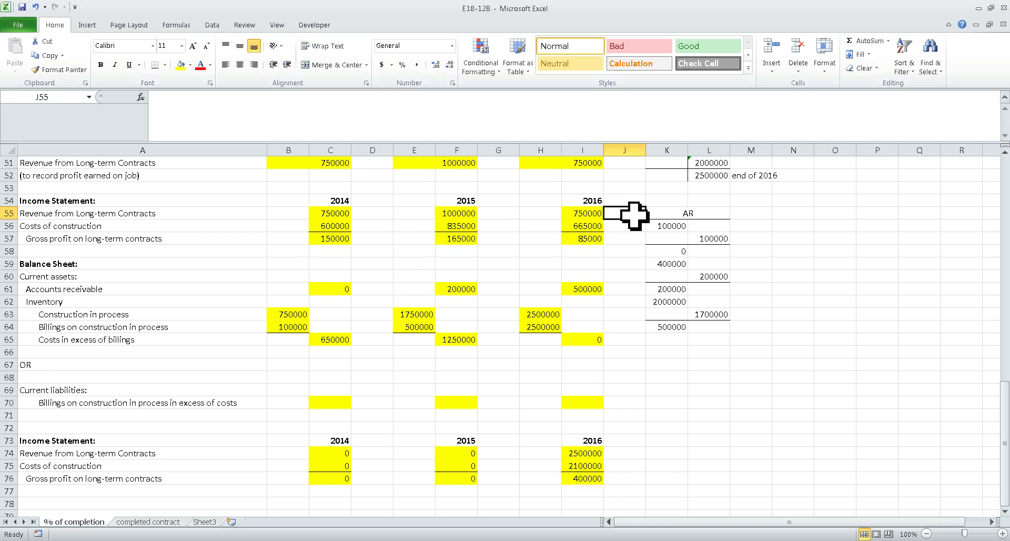
{"action": "type", "text": "=sum("}
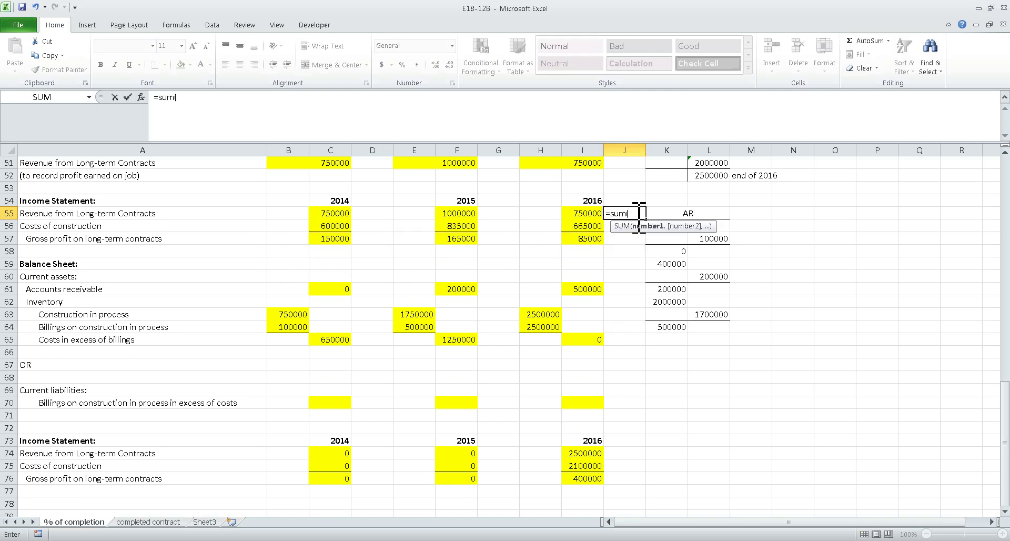
{"action": "key", "text": "F8"}
{"action": "key", "text": "Left"}
{"action": "key", "text": "Left"}
{"action": "key", "text": "Left"}
{"action": "key", "text": "Left"}
{"action": "key", "text": "Left"}
{"action": "key", "text": "Left"}
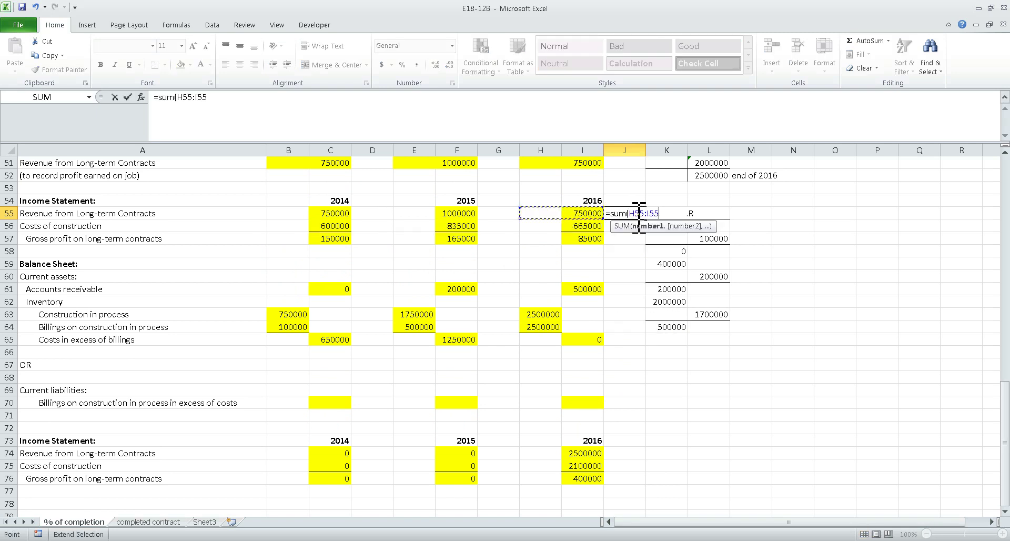
{"action": "key", "text": "Return"}
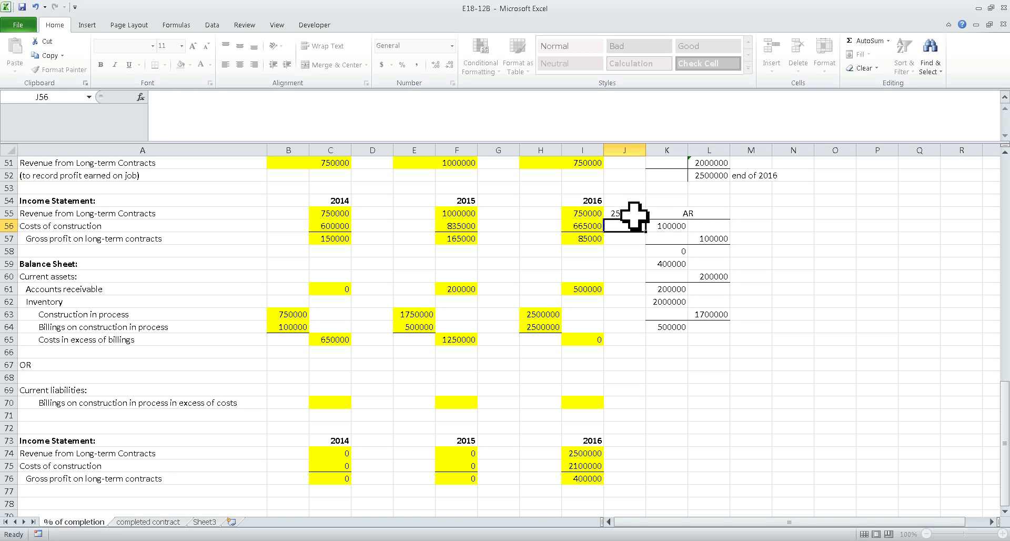
- Copy the J55 sum formula to J56 and J57 to total the costs of construction and gross profit
{"action": "left_click", "coordinate": [634, 215]}
{"action": "key", "text": "ctrl+c"}
{"action": "key", "text": "Down"}
{"action": "key", "text": "ctrl+v"}
{"action": "key", "text": "Down"}
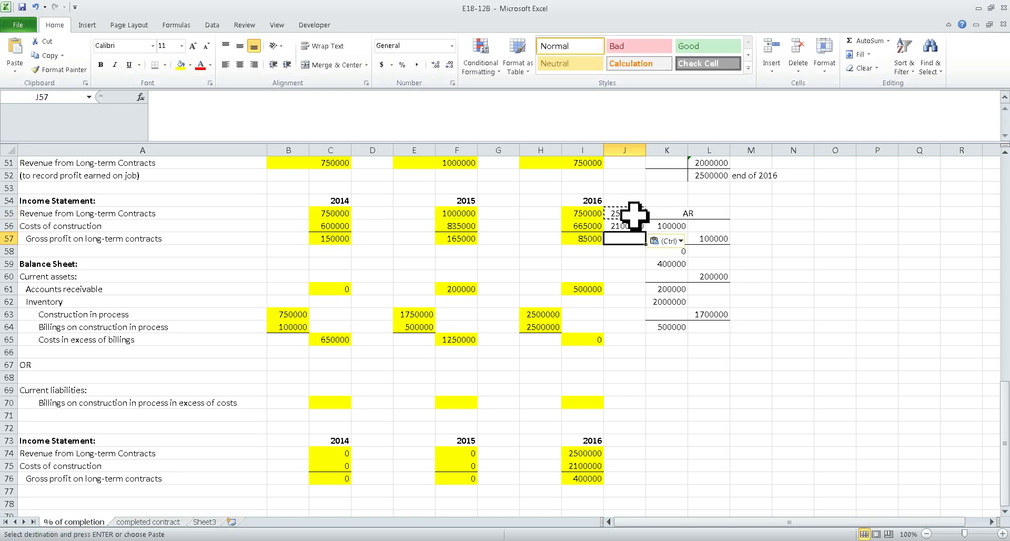
{"action": "key", "text": "ctrl+v"}
{"action": "key", "text": "Down"}
- Compare the three-year totals in J55:J57 and the yearly figures in C55:I57 with the 2016 completed-contract amounts in I74:I76
{"action": "left_click_drag", "start_coordinate": [631, 211], "coordinate": [629, 238]}
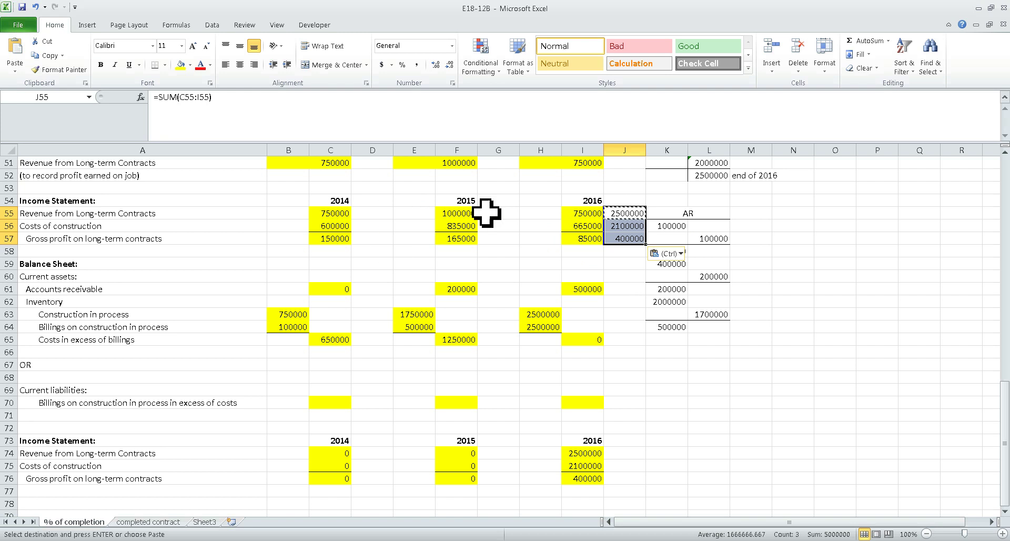
{"action": "left_click", "coordinate": [644, 389]}
{"action": "left_click_drag", "start_coordinate": [635, 217], "coordinate": [638, 234]}
{"action": "left_click_drag", "start_coordinate": [584, 453], "coordinate": [588, 479]}
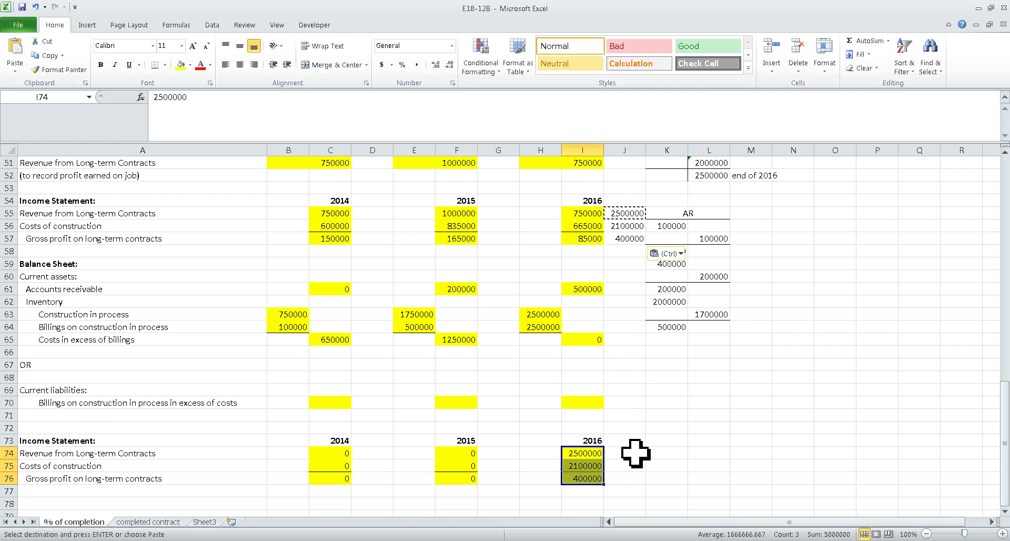
{"action": "left_click", "coordinate": [597, 479]}
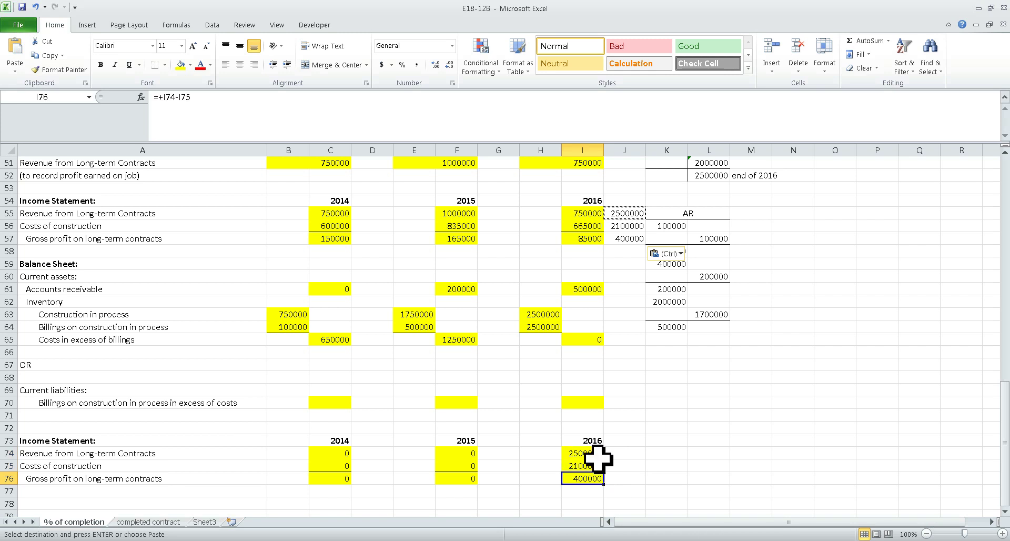
{"action": "left_click_drag", "start_coordinate": [597, 455], "coordinate": [597, 477]}
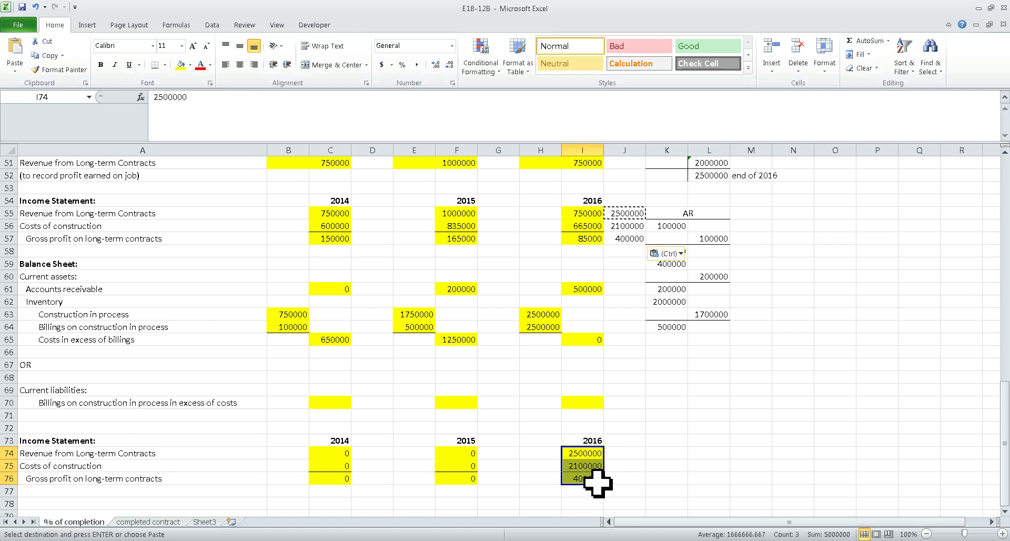
{"action": "left_click_drag", "start_coordinate": [323, 213], "coordinate": [593, 240]}
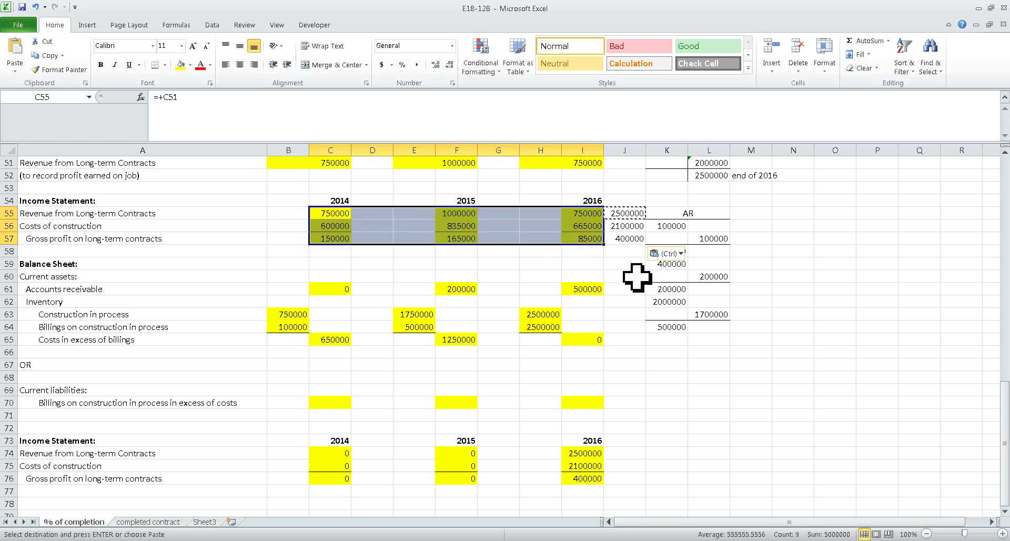